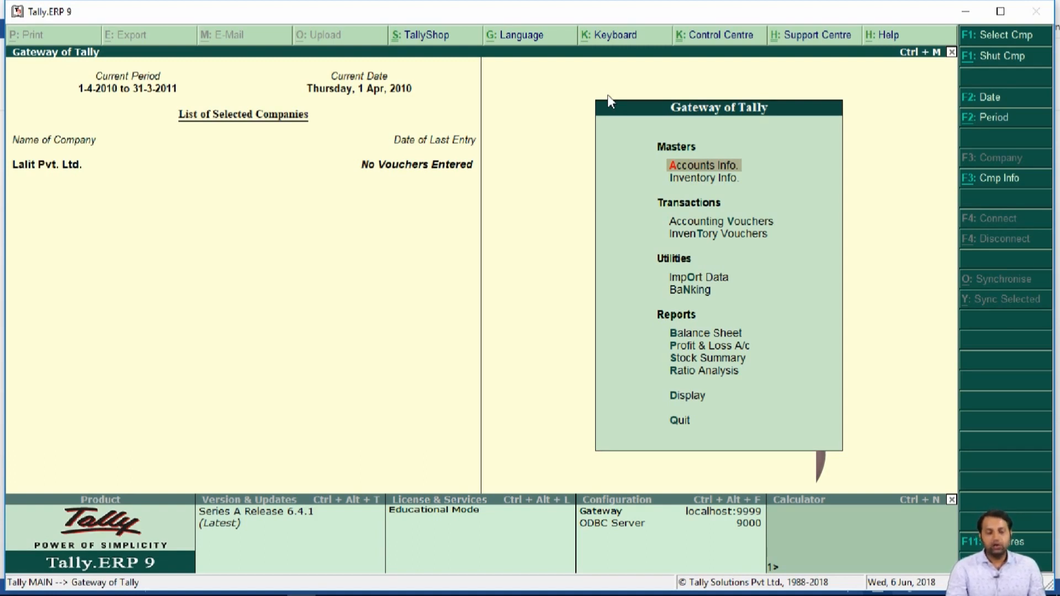
{"action": "key", "text": "Return"}
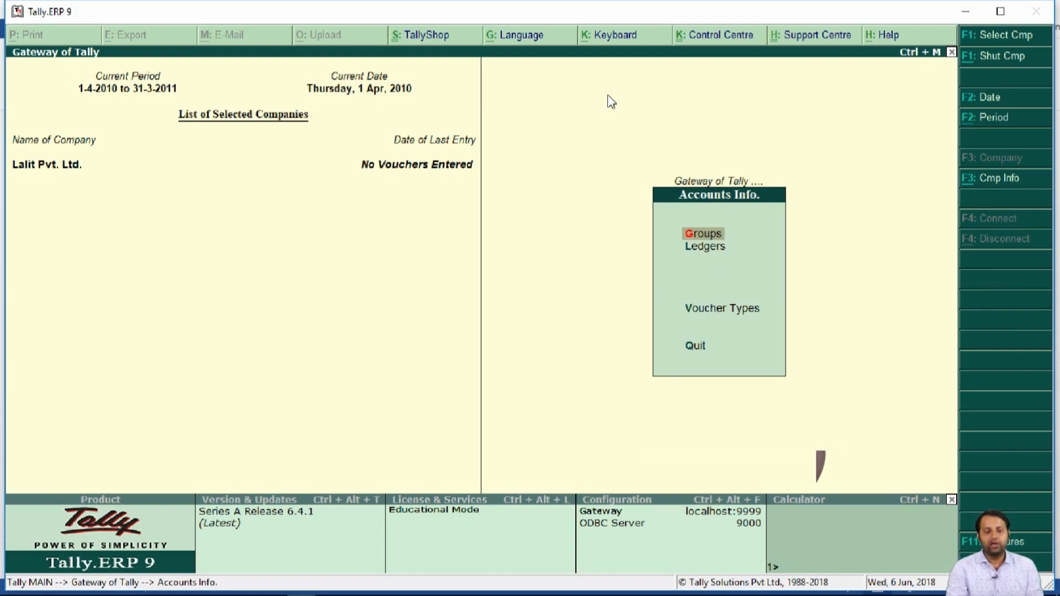
{"action": "key", "text": "Return"}
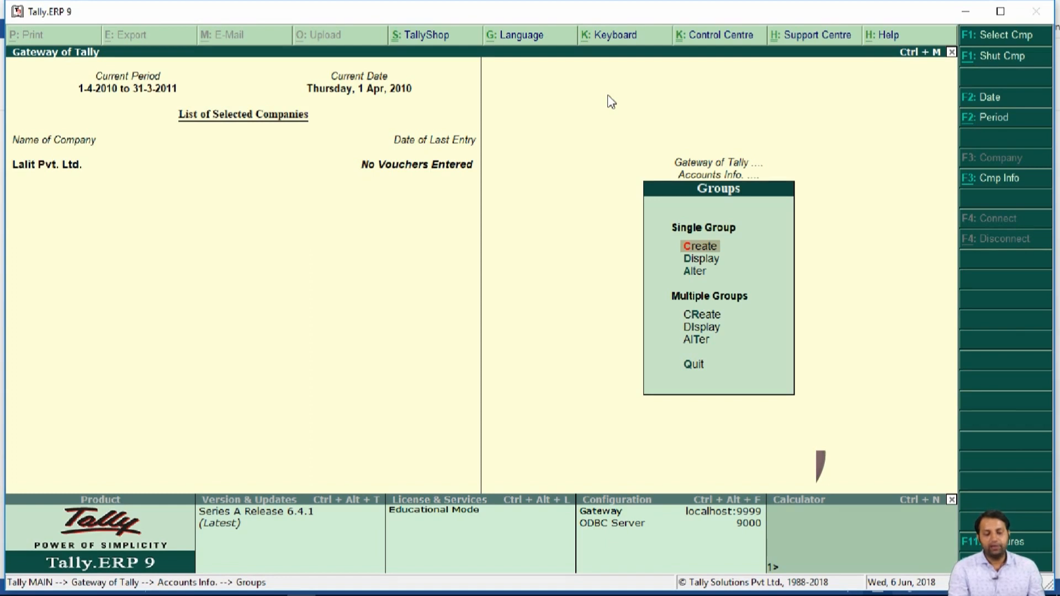
{"action": "key", "text": "Down"}
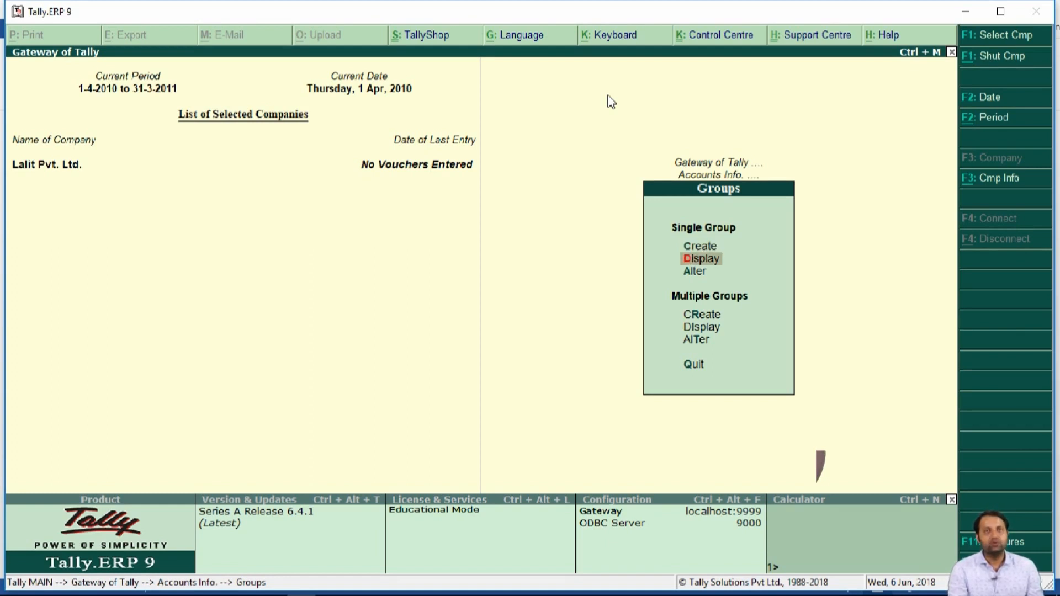
{"action": "key", "text": "Down"}
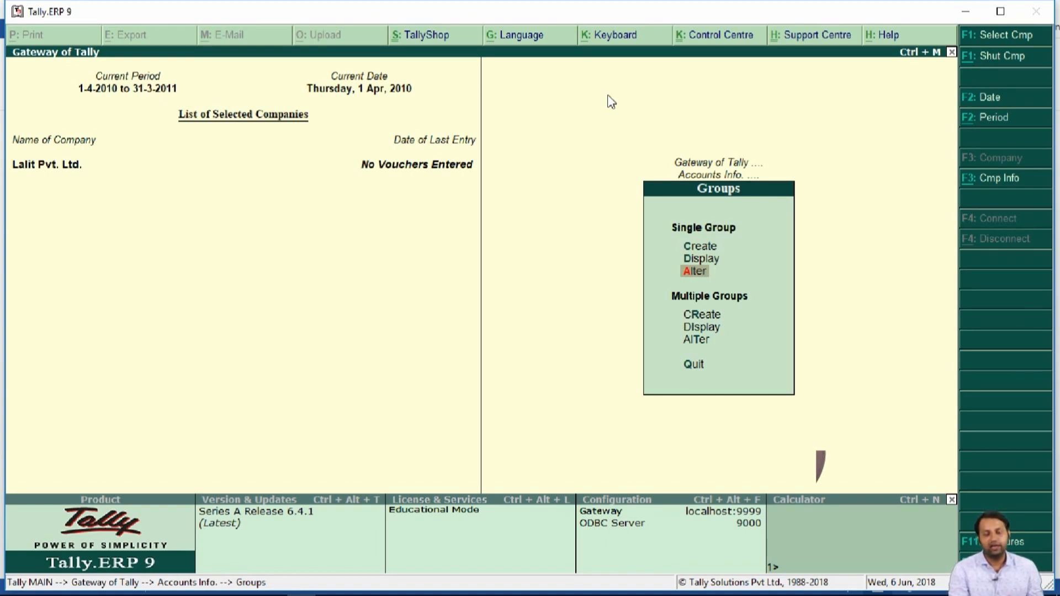
{"action": "key", "text": "Escape"}
{"action": "key", "text": "Escape"}
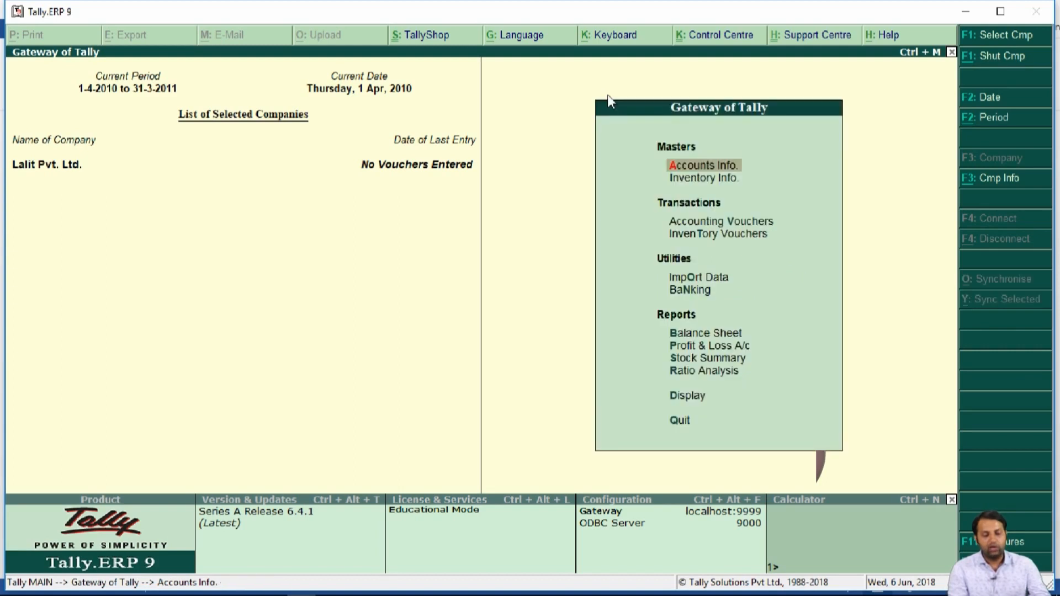
Switch to the Tally_ERP_Assignment document in Word and examine the accounting group and ledger tables
{"action": "key", "text": "alt+Tab"}
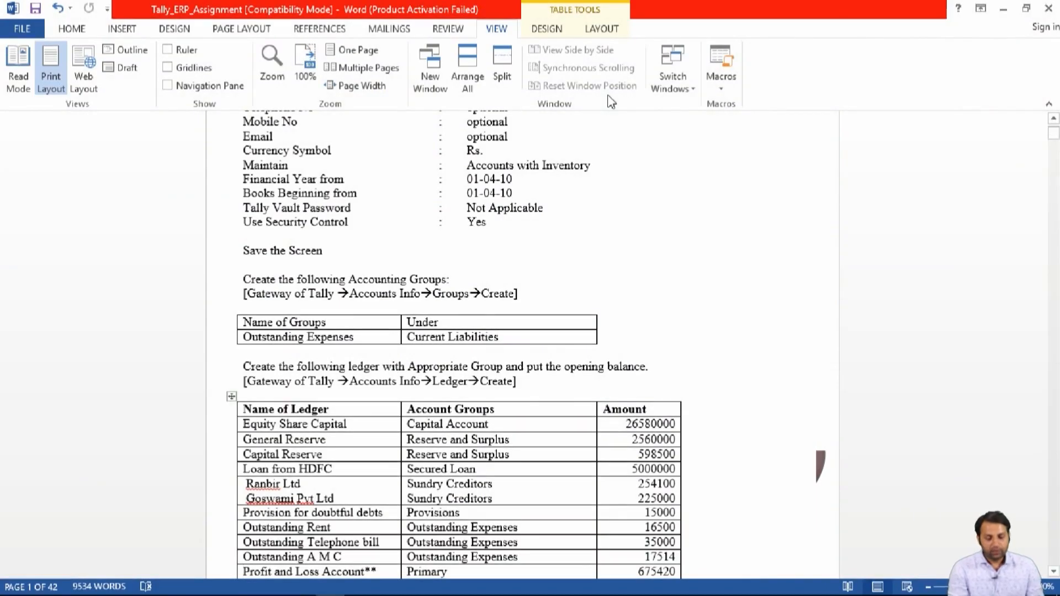
{"action": "key", "text": "Down"}
{"action": "key", "text": "Down"}
{"action": "key", "text": "Down"}
{"action": "key", "text": "Down"}
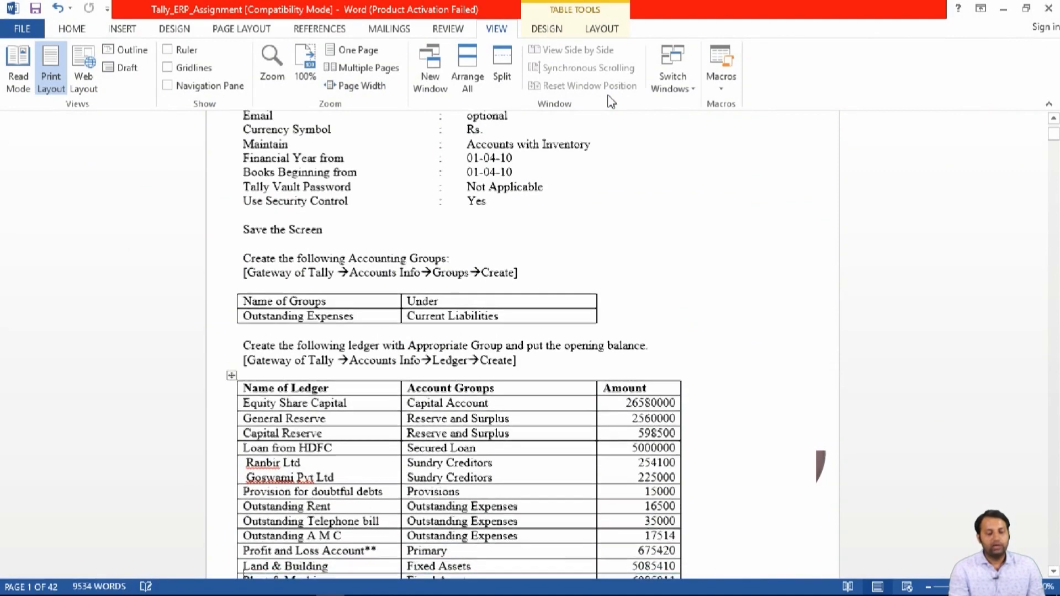
{"action": "key", "text": "Down"}
{"action": "key", "text": "Down"}
{"action": "key", "text": "Down"}
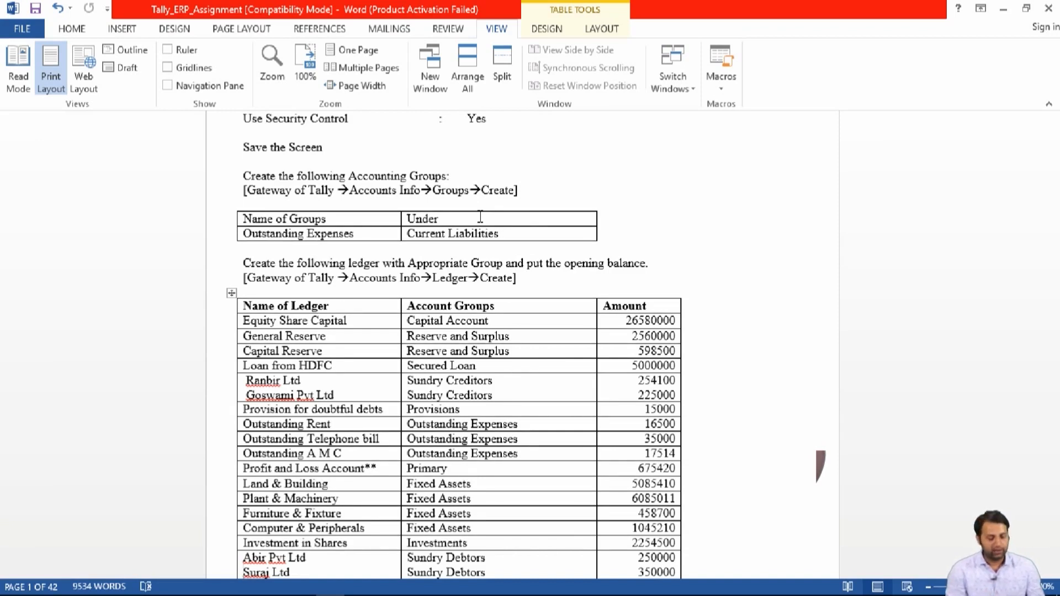
Switch back to Tally.ERP 9 and start a new single accounting group named Outstanding Exp
{"action": "key", "text": "alt+Tab"}
{"action": "key", "text": "Return"}
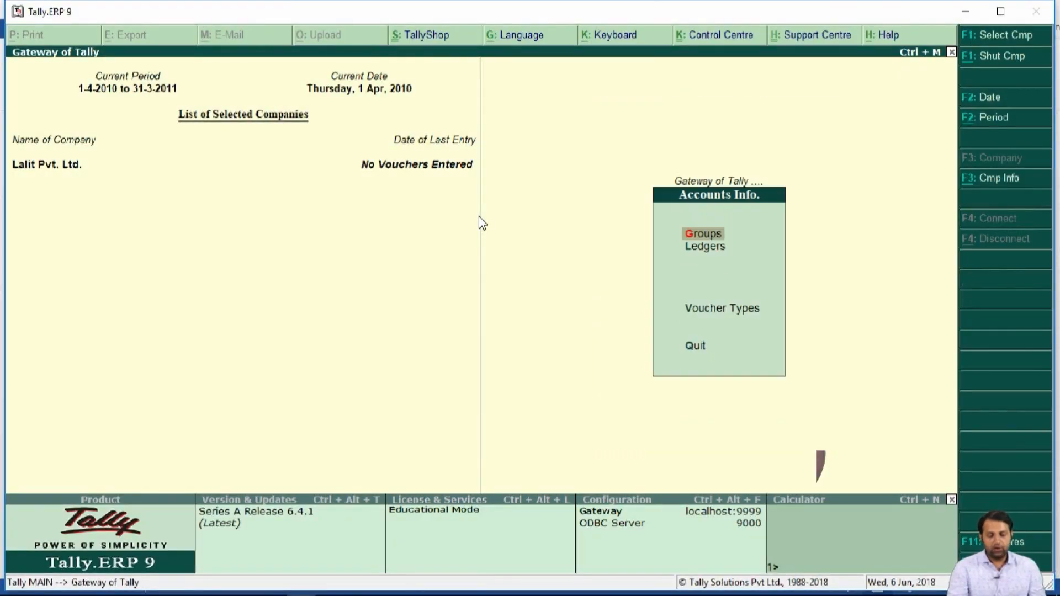
{"action": "key", "text": "Return"}
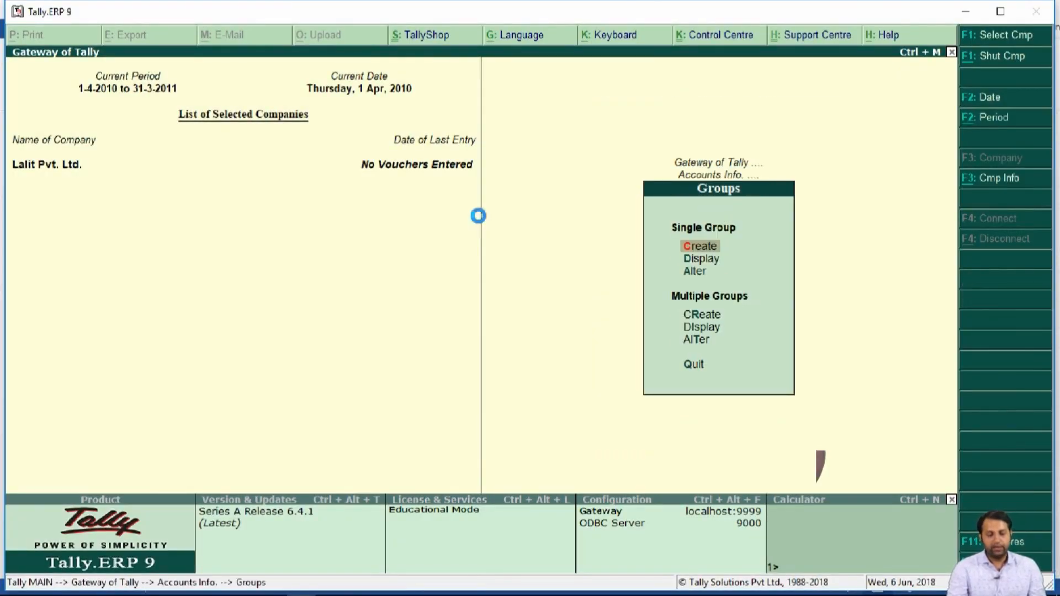
{"action": "key", "text": "Return"}
{"action": "type", "text": "Out"}
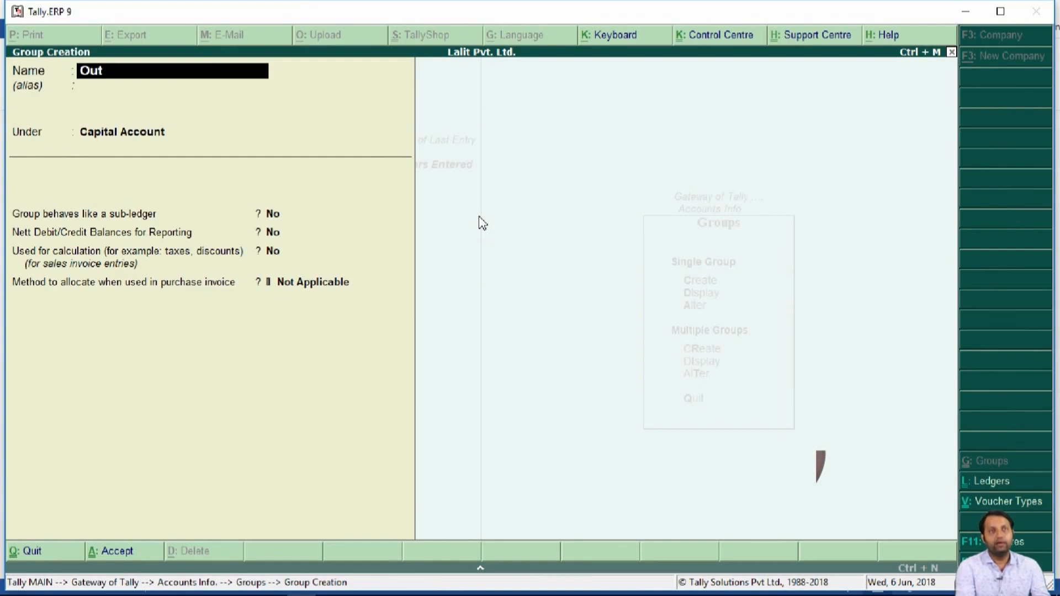
{"action": "type", "text": "s"}
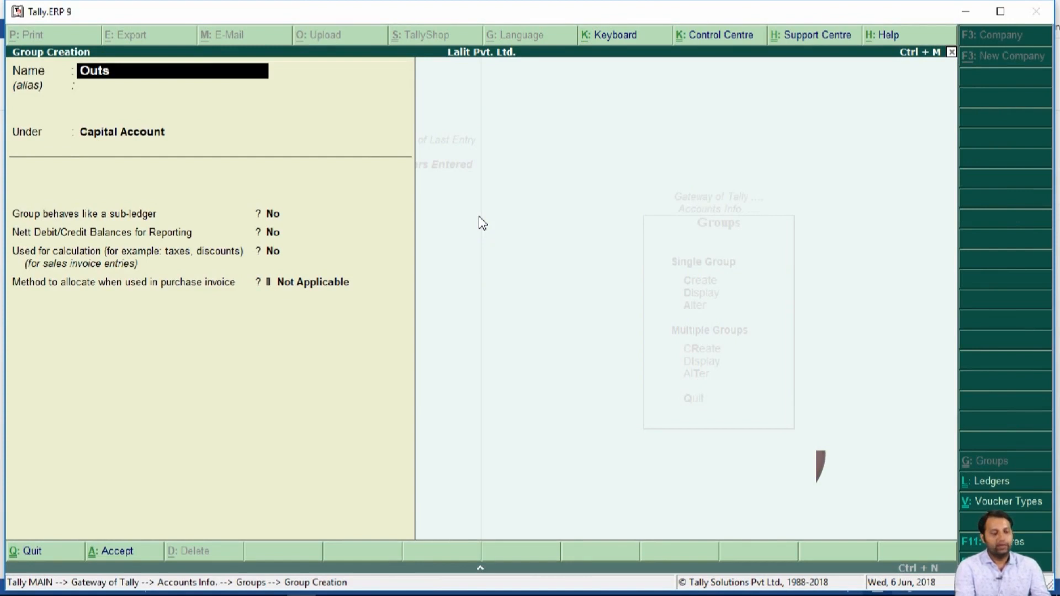
{"action": "type", "text": "tanding Exp"}
{"action": "key", "text": "Return"}
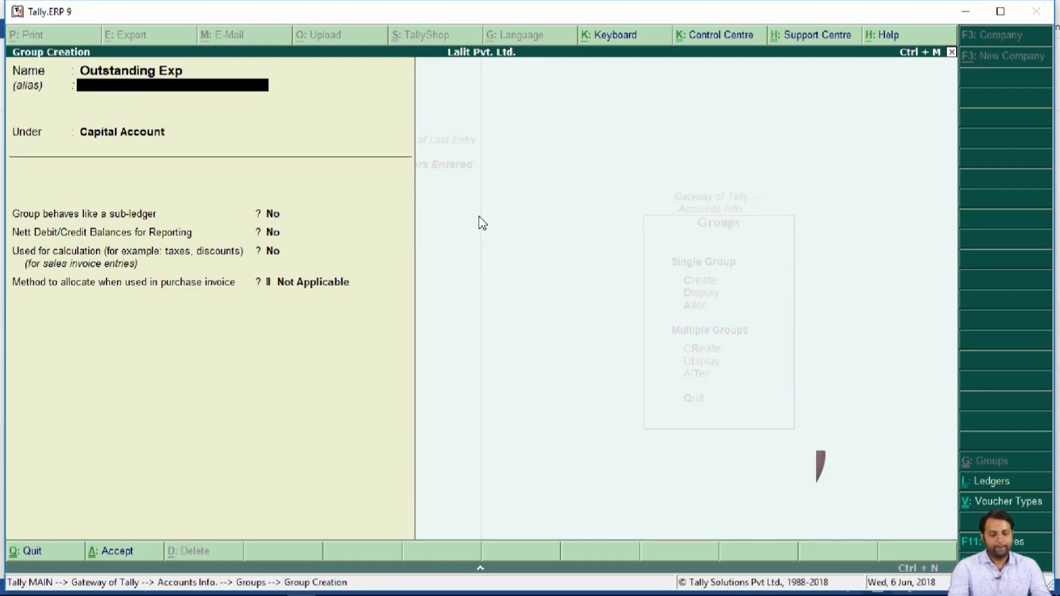
Place the group under Current Liabilities, save it with the remaining defaults and return to the Gateway of Tally
{"action": "key", "text": "Return"}
{"action": "type", "text": "C"}
{"action": "type", "text": "c"}
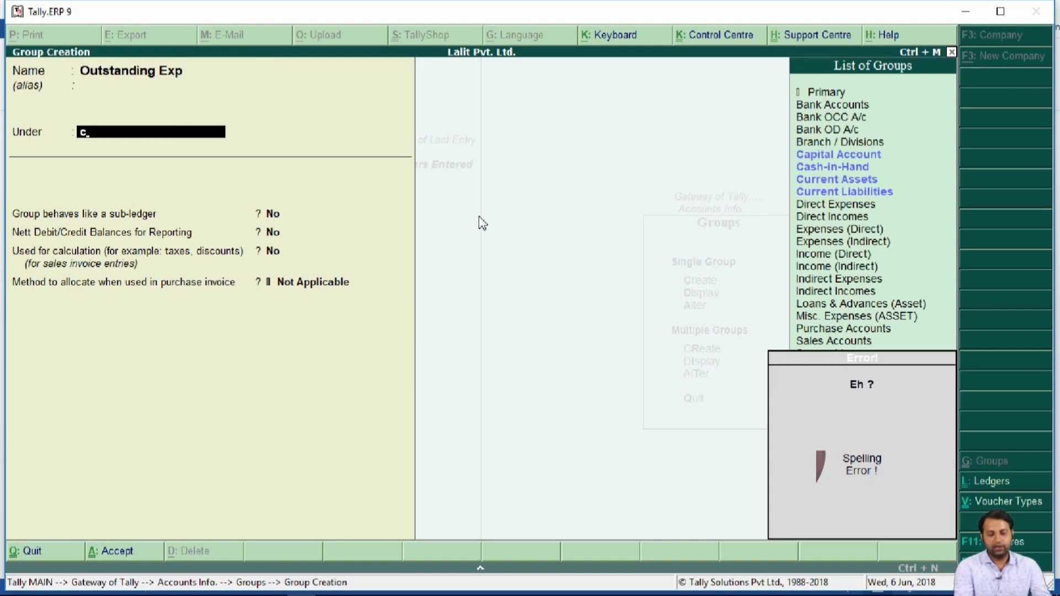
{"action": "key", "text": "Down"}
{"action": "key", "text": "Down"}
{"action": "key", "text": "Down"}
{"action": "key", "text": "Down"}
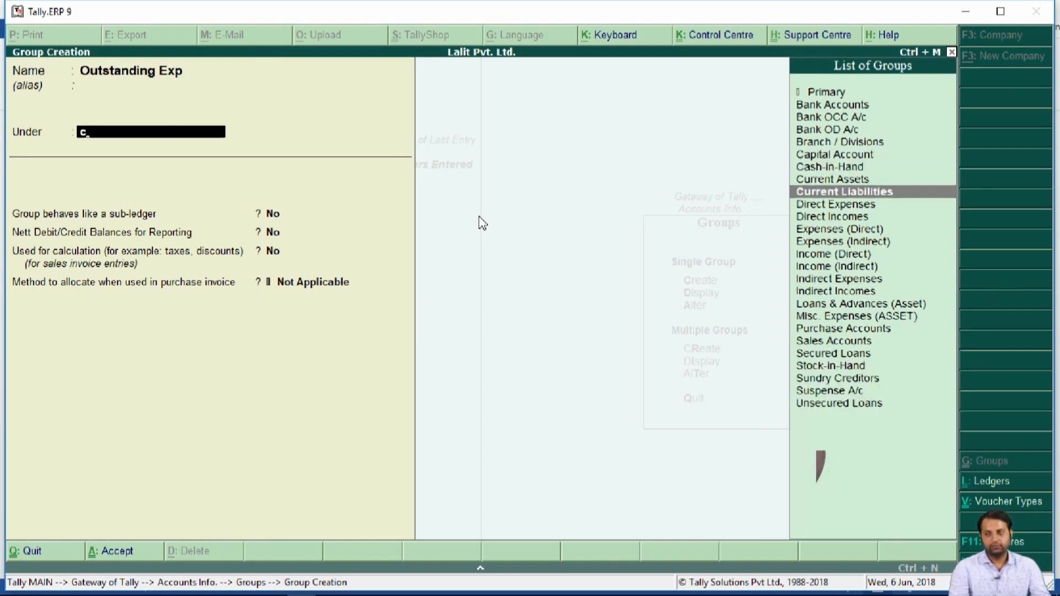
{"action": "key", "text": "Return"}
{"action": "key", "text": "Return"}
{"action": "key", "text": "Return"}
{"action": "key", "text": "Return"}
{"action": "key", "text": "Return"}
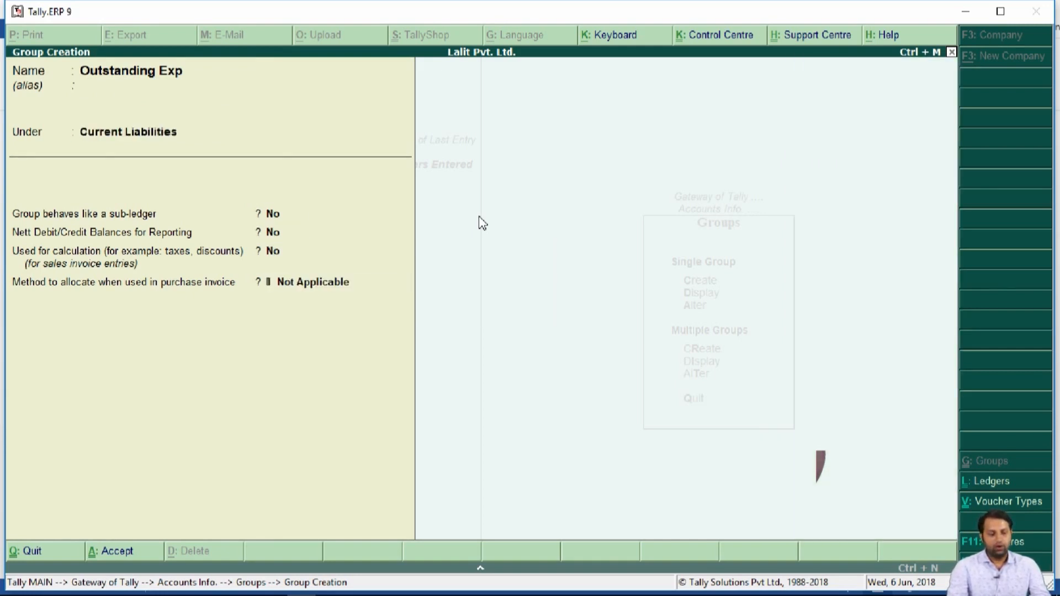
{"action": "key", "text": "Return"}
{"action": "key", "text": "Escape"}
{"action": "key", "text": "Escape"}
{"action": "key", "text": "Escape"}
{"action": "key", "text": "Escape"}
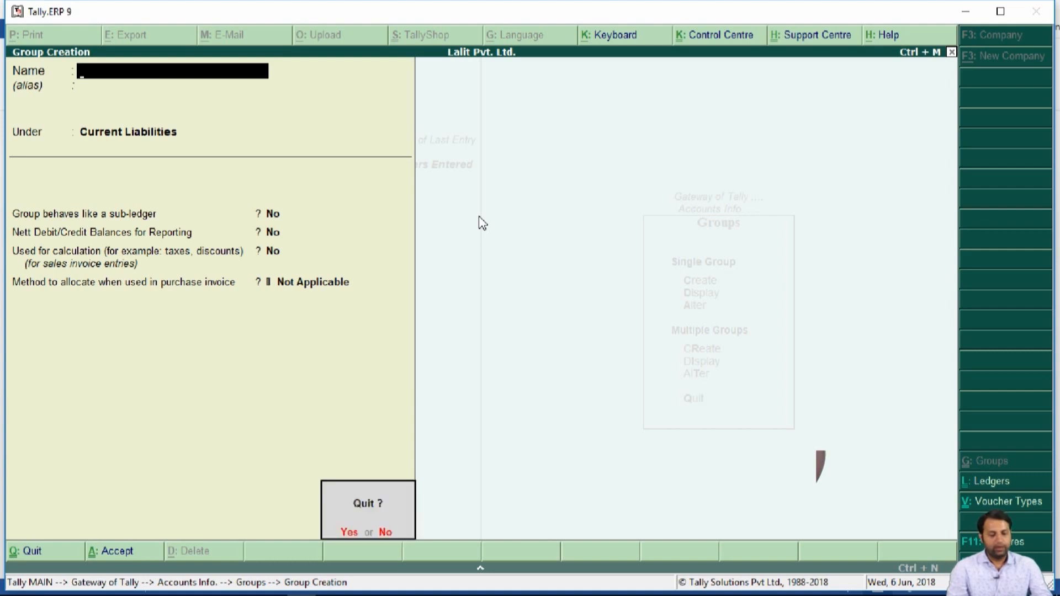
Check the ledger table in the Word assignment and open a blank single ledger creation form in Tally.ERP 9
{"action": "key", "text": "alt+Tab"}
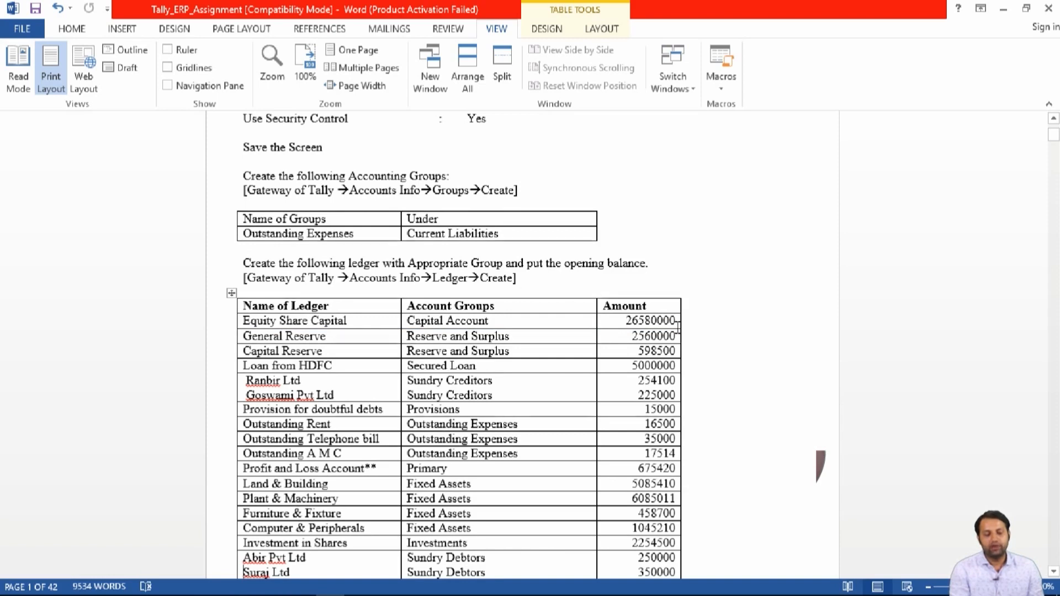
{"action": "key", "text": "alt+Tab"}
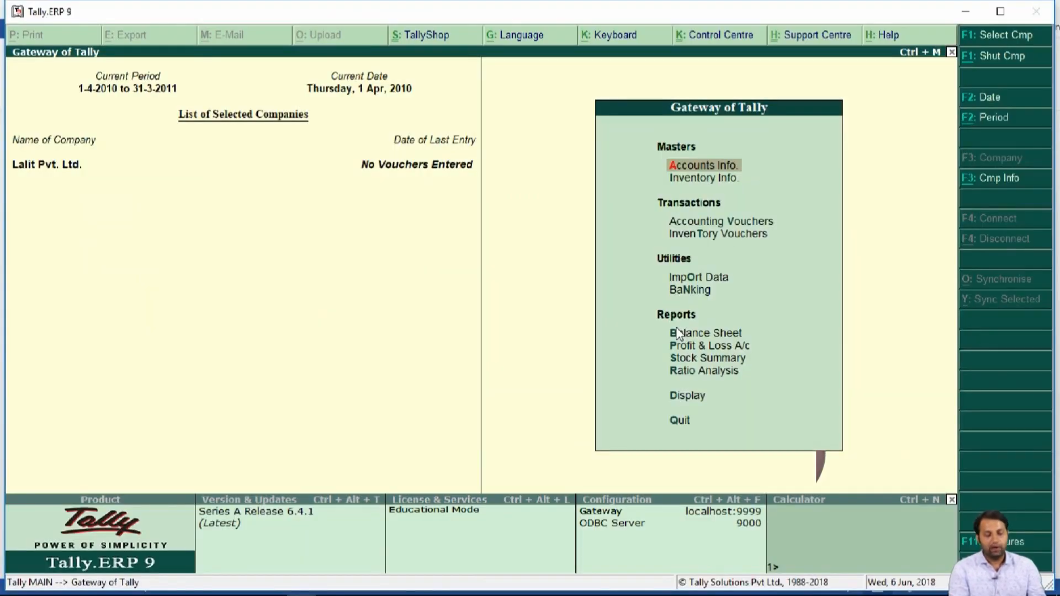
{"action": "key", "text": "Return"}
{"action": "key", "text": "Down"}
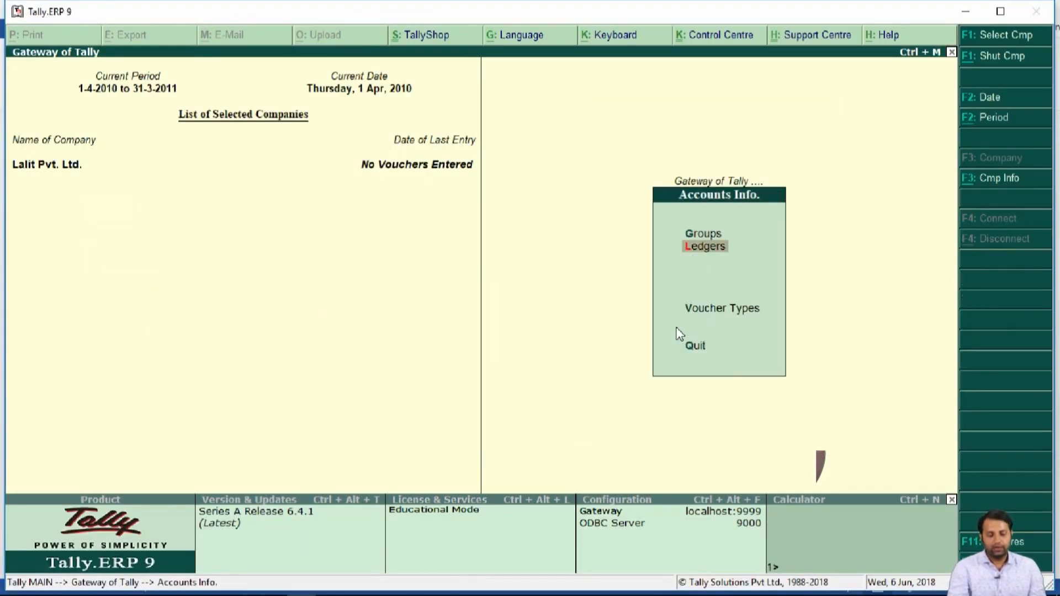
{"action": "key", "text": "Return"}
{"action": "key", "text": "Return"}
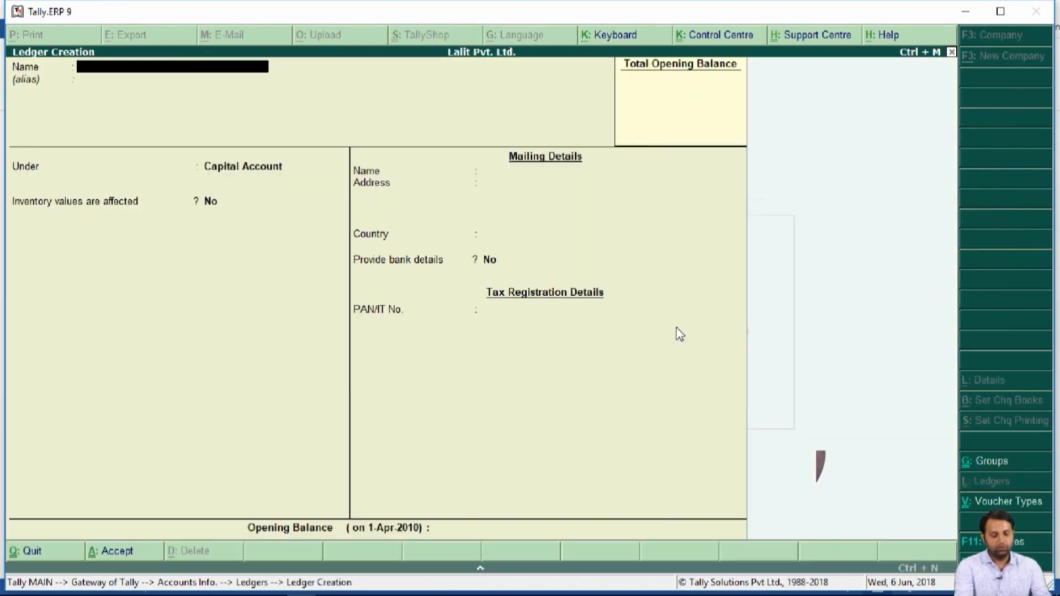
Name the new ledger Euity Share Capital and keep it under Capital Account
{"action": "type", "text": "Euw"}
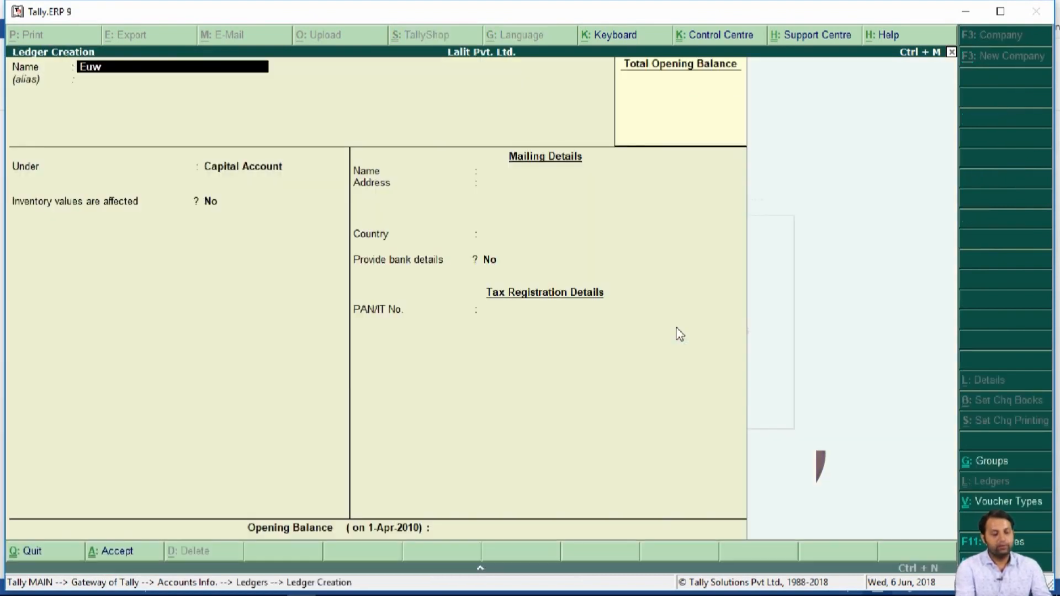
{"action": "key", "text": "BackSpace"}
{"action": "type", "text": "wity"}
{"action": "key", "text": "BackSpace"}
{"action": "key", "text": "BackSpace"}
{"action": "key", "text": "BackSpace"}
{"action": "key", "text": "BackSpace"}
{"action": "type", "text": "ity Share"}
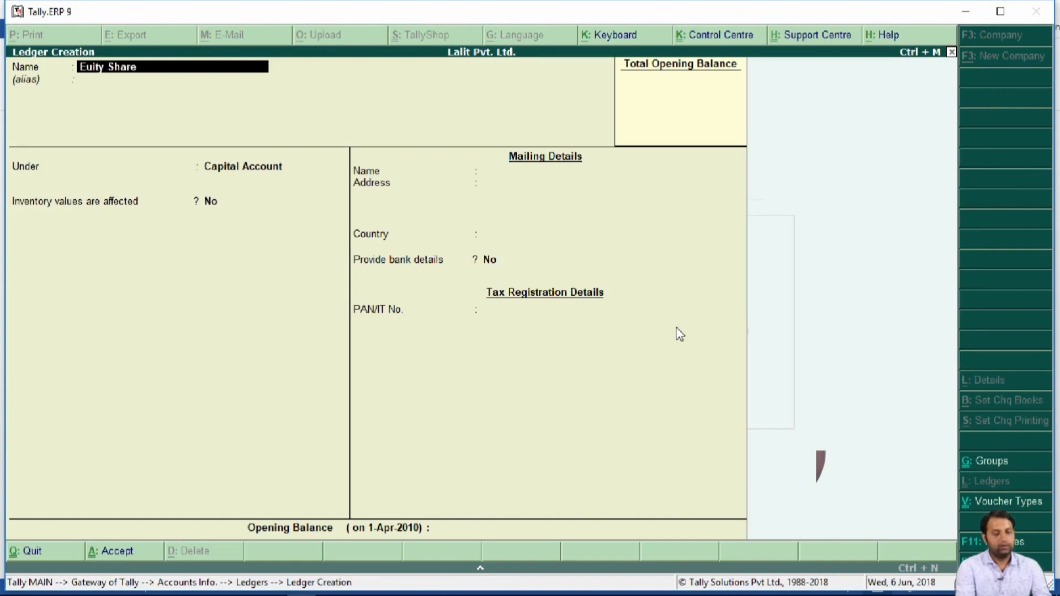
{"action": "type", "text": " capital"}
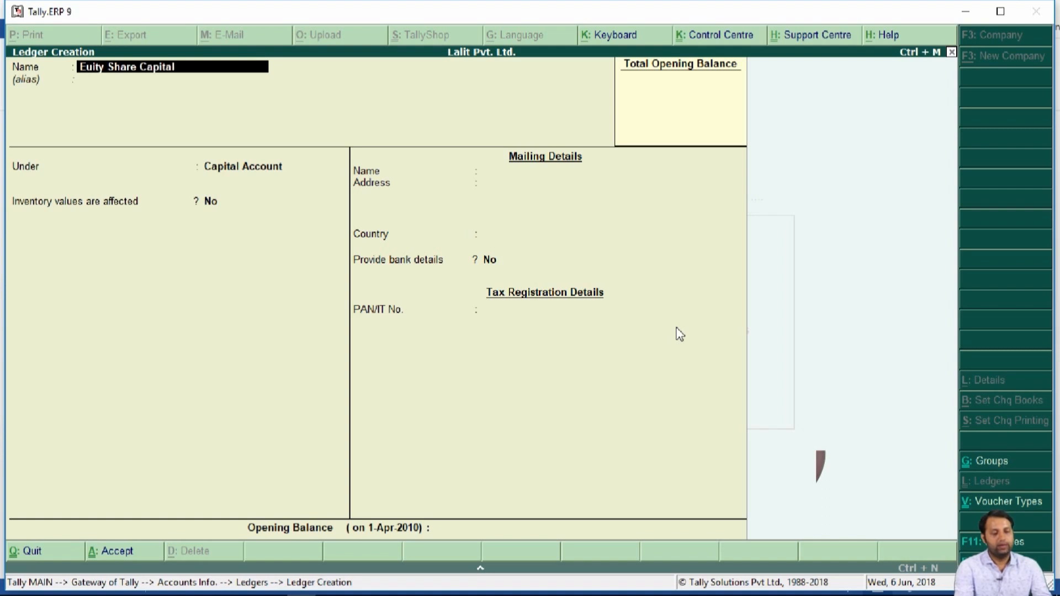
{"action": "key", "text": "Return"}
{"action": "key", "text": "Return"}
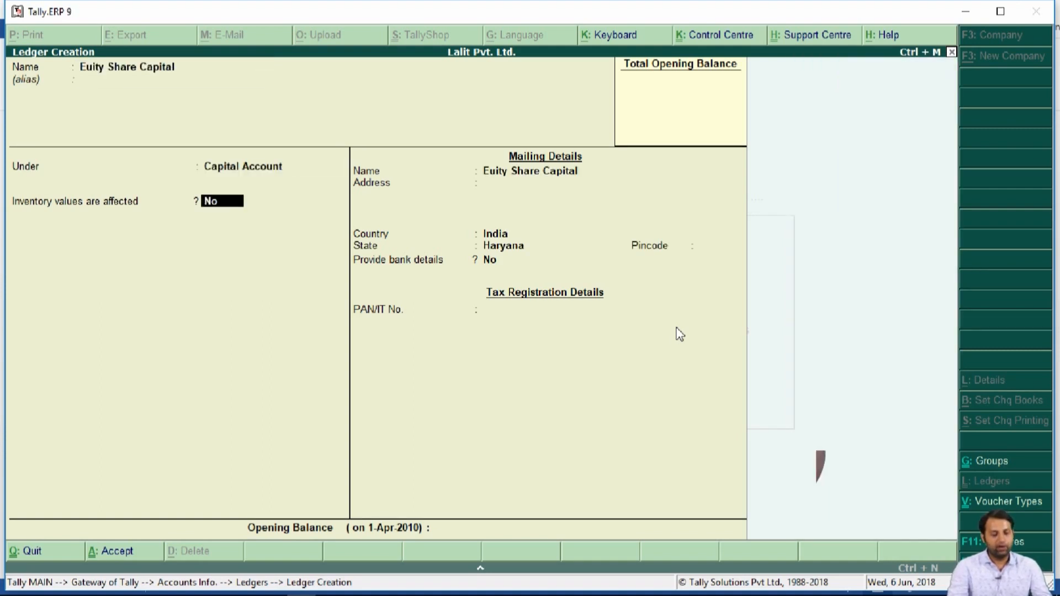
Keep the default mailing, bank and tax details, set the opening balance to 26580000 and save the ledger
{"action": "key", "text": "Return"}
{"action": "key", "text": "Return"}
{"action": "key", "text": "Return"}
{"action": "key", "text": "Return"}
{"action": "key", "text": "Return"}
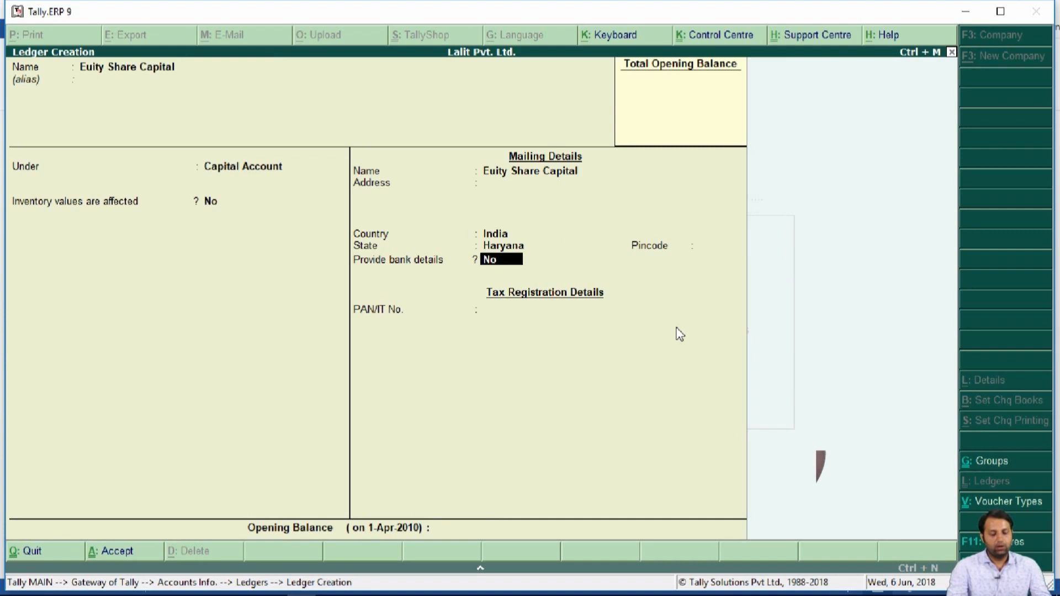
{"action": "key", "text": "Return"}
{"action": "key", "text": "Return"}
{"action": "key", "text": "Return"}
{"action": "type", "text": "2,65,8"}
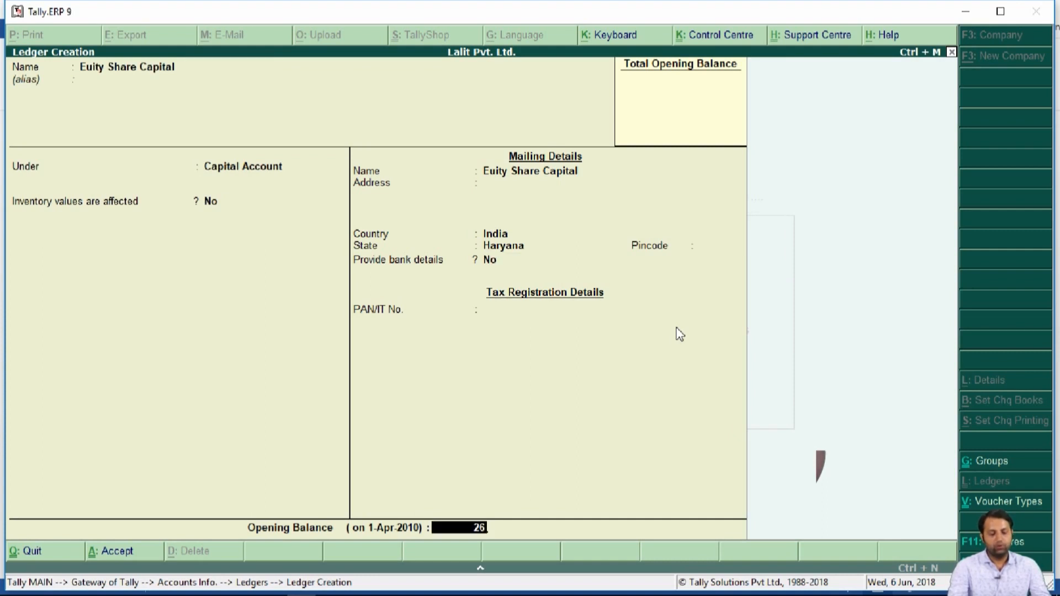
{"action": "type", "text": "0,000"}
{"action": "key", "text": "Return"}
{"action": "key", "text": "Return"}
{"action": "key", "text": "Return"}
Check the remaining ledgers in the Word assignment, leave single ledger creation and open multiple ledger creation in Tally.ERP 9
{"action": "key", "text": "alt+Tab"}
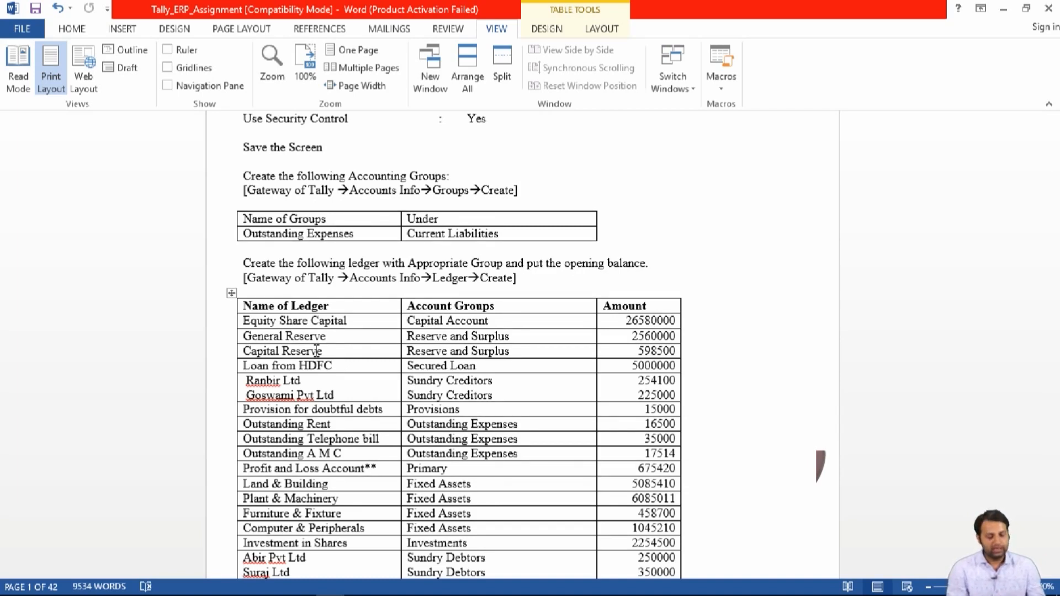
{"action": "key", "text": "alt+Tab"}
{"action": "key", "text": "Escape"}
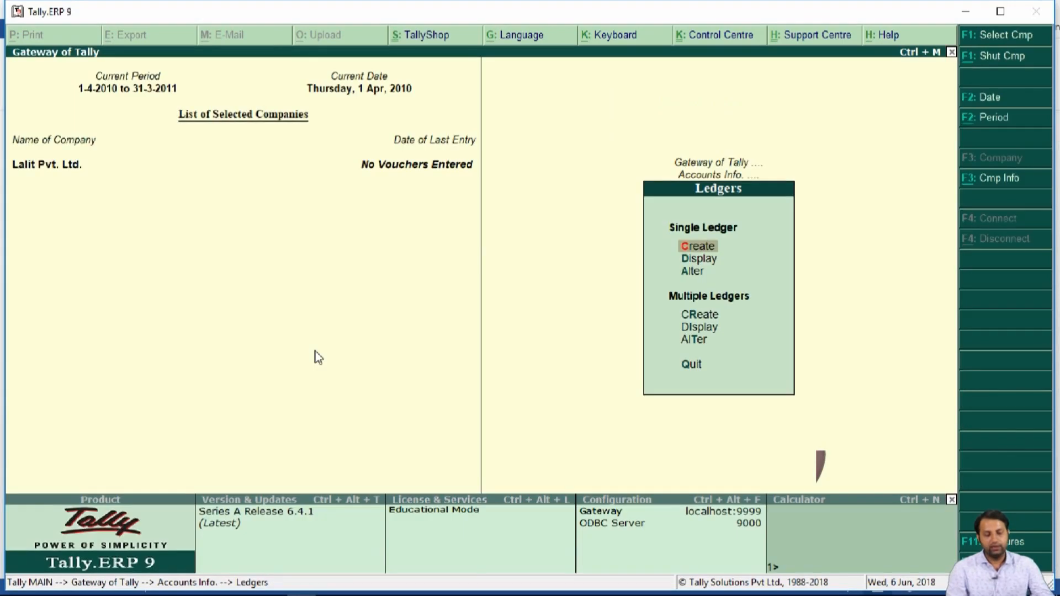
{"action": "key", "text": "Down"}
{"action": "key", "text": "Down"}
{"action": "key", "text": "Down"}
{"action": "key", "text": "Down"}
{"action": "key", "text": "Up"}
{"action": "key", "text": "Up"}
{"action": "key", "text": "Up"}
{"action": "key", "text": "Down"}
{"action": "key", "text": "Down"}
{"action": "key", "text": "Down"}
{"action": "key", "text": "Up"}
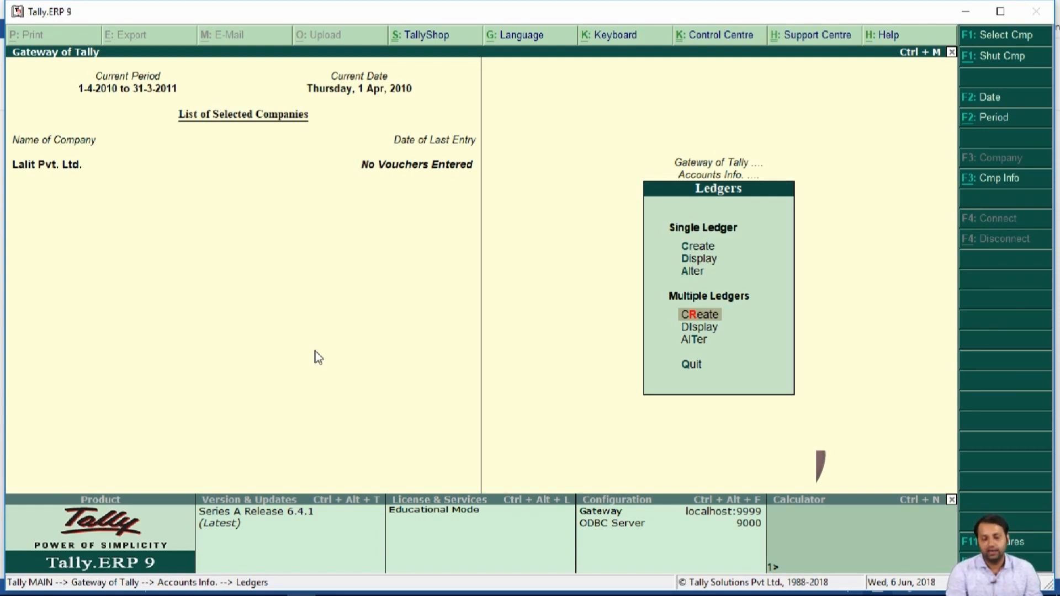
{"action": "key", "text": "Return"}
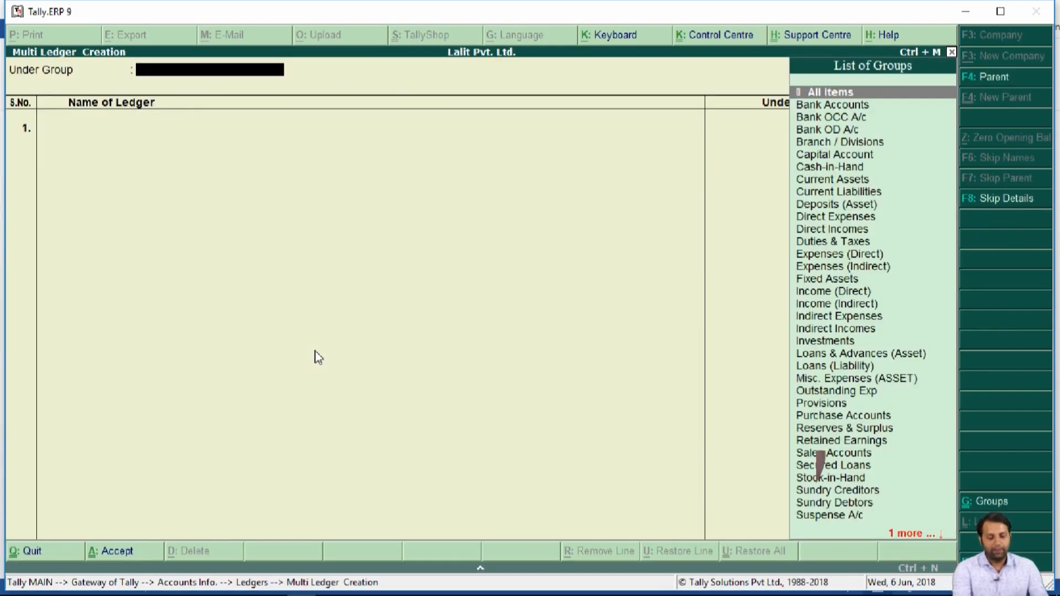
Set the parent group for the multiple ledgers to Reserves & Surplus and check that group's ledgers in the Word assignment
{"action": "type", "text": "Re"}
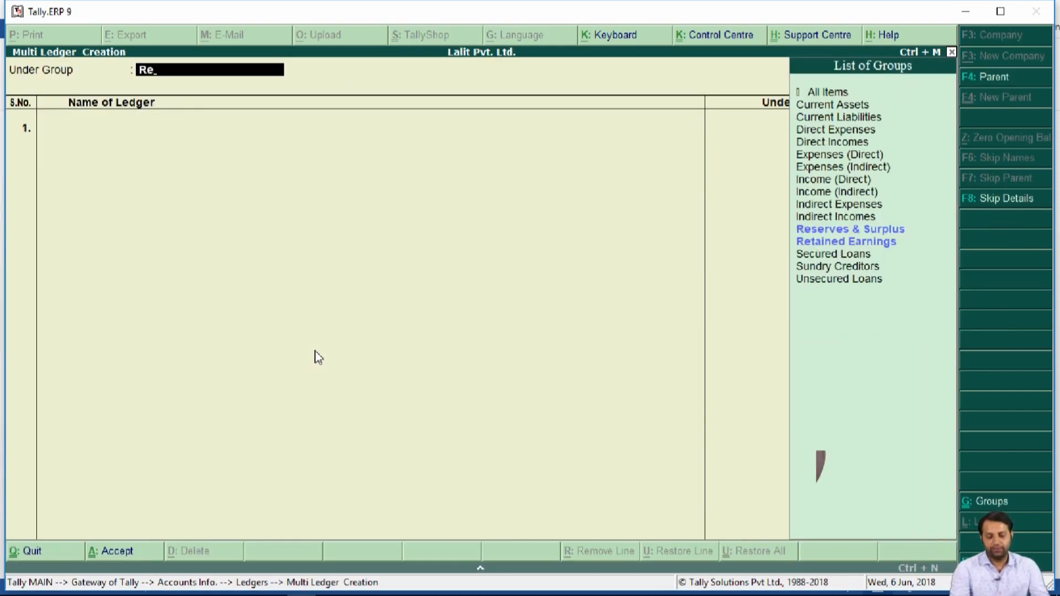
{"action": "key", "text": "Down"}
{"action": "key", "text": "Down"}
{"action": "key", "text": "Up"}
{"action": "key", "text": "Return"}
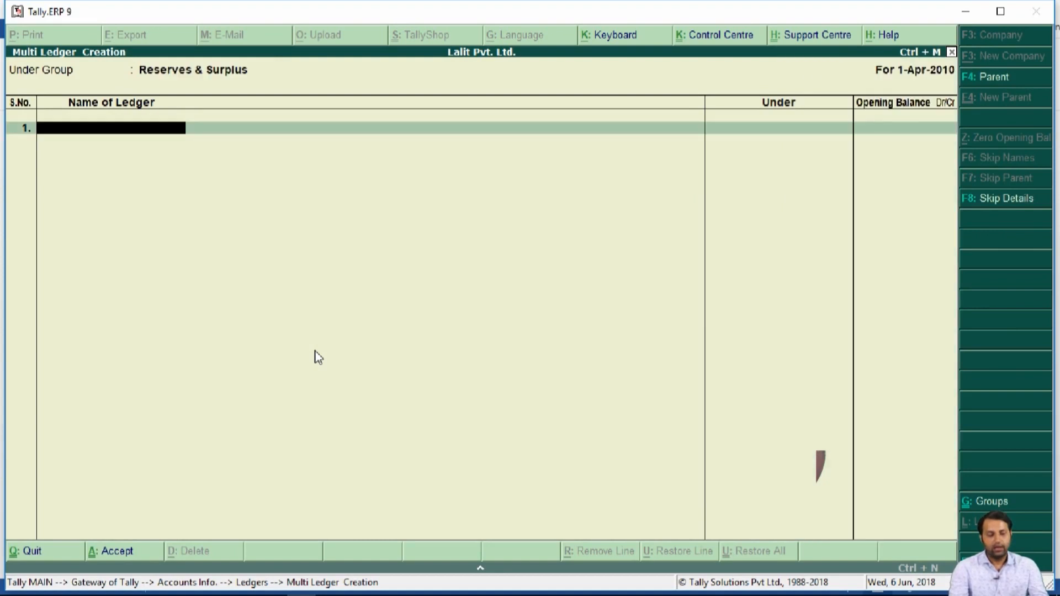
{"action": "key", "text": "alt+Tab"}
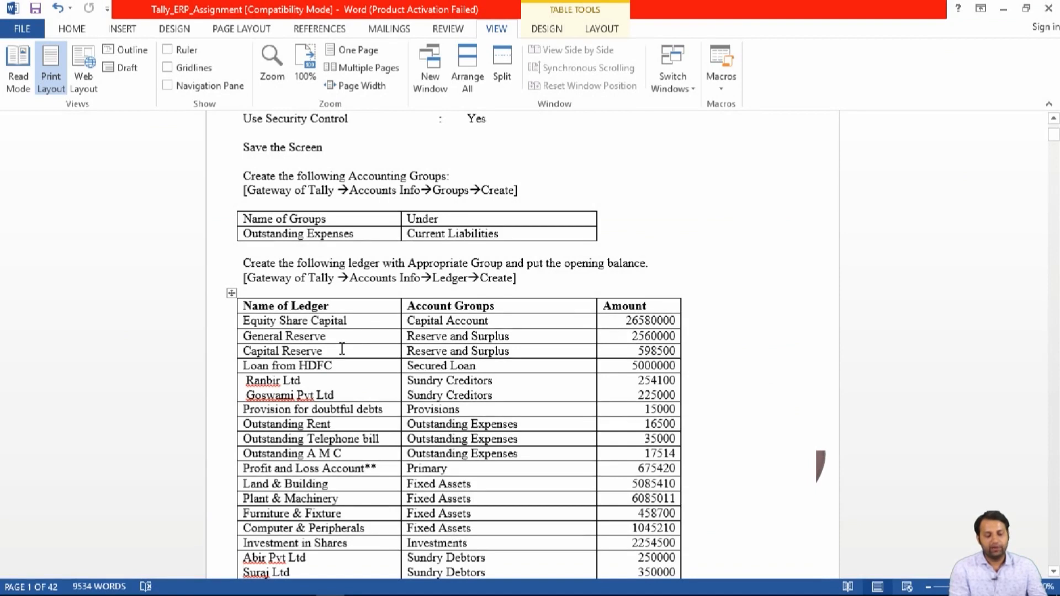
{"action": "key", "text": "alt+Tab"}
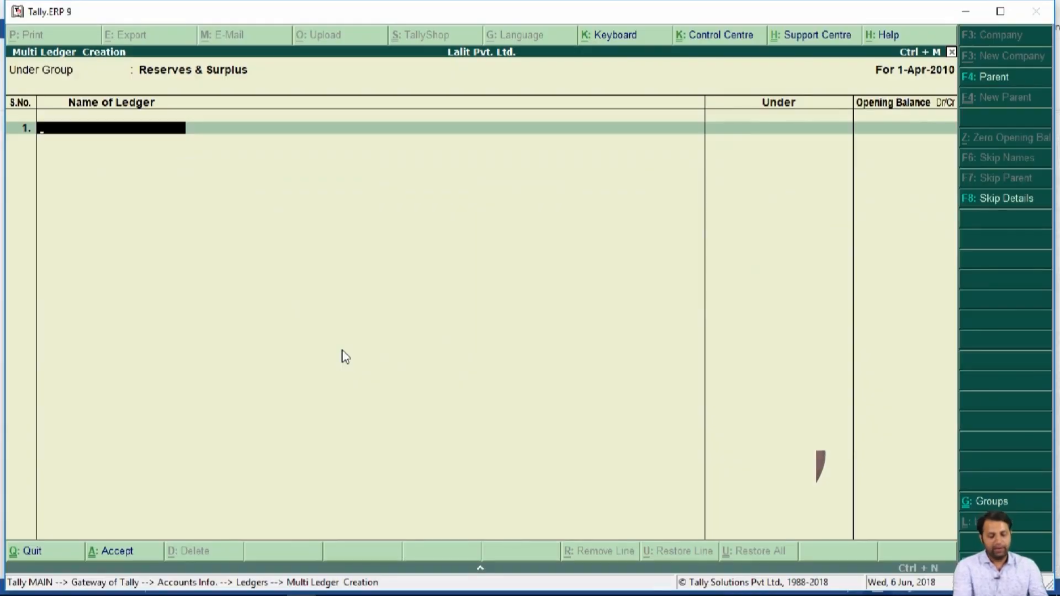
Add General Reserve as the first ledger with an opening balance of 2560000 Cr, taken from the Word assignment
{"action": "type", "text": "Gener"}
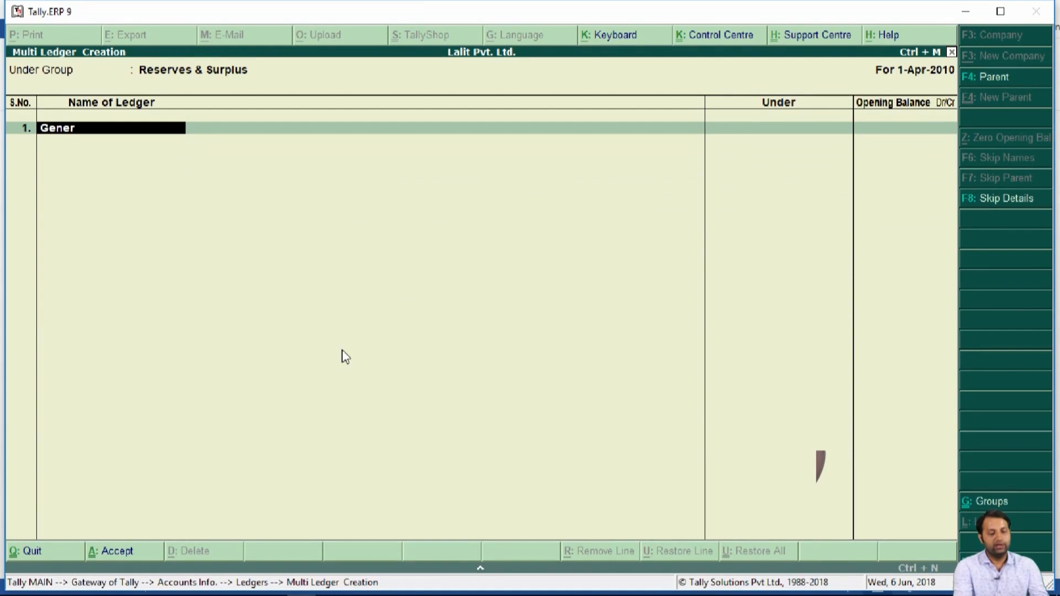
{"action": "type", "text": "al Reserve"}
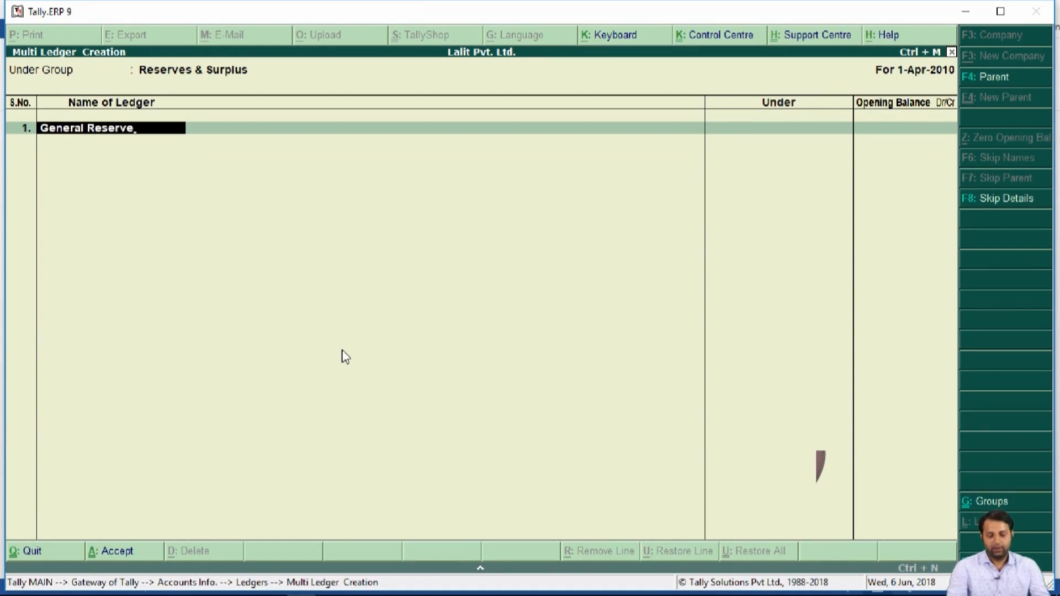
{"action": "key", "text": "Return"}
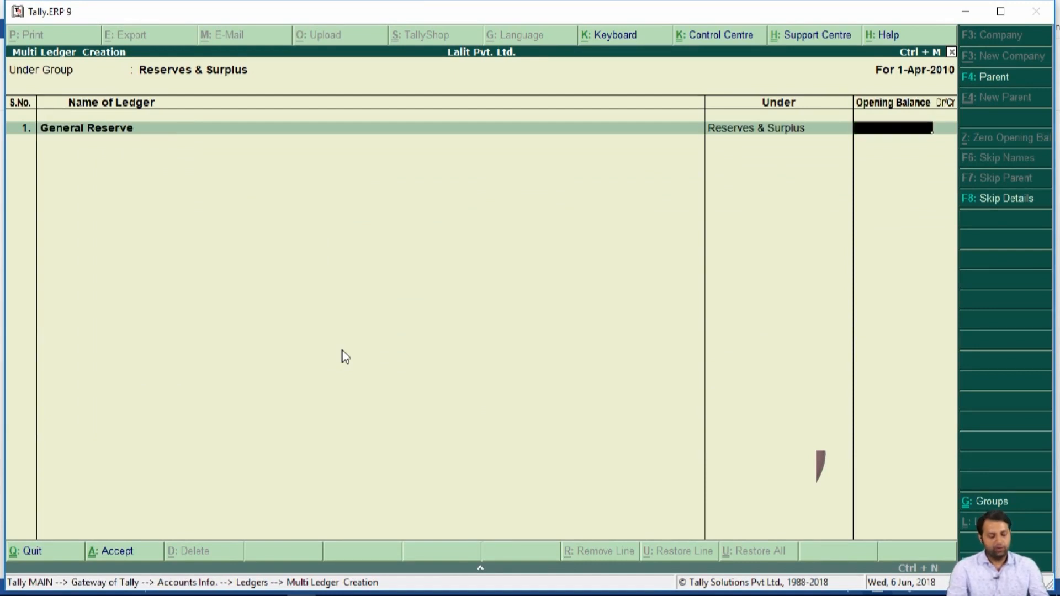
{"action": "key", "text": "alt+Tab"}
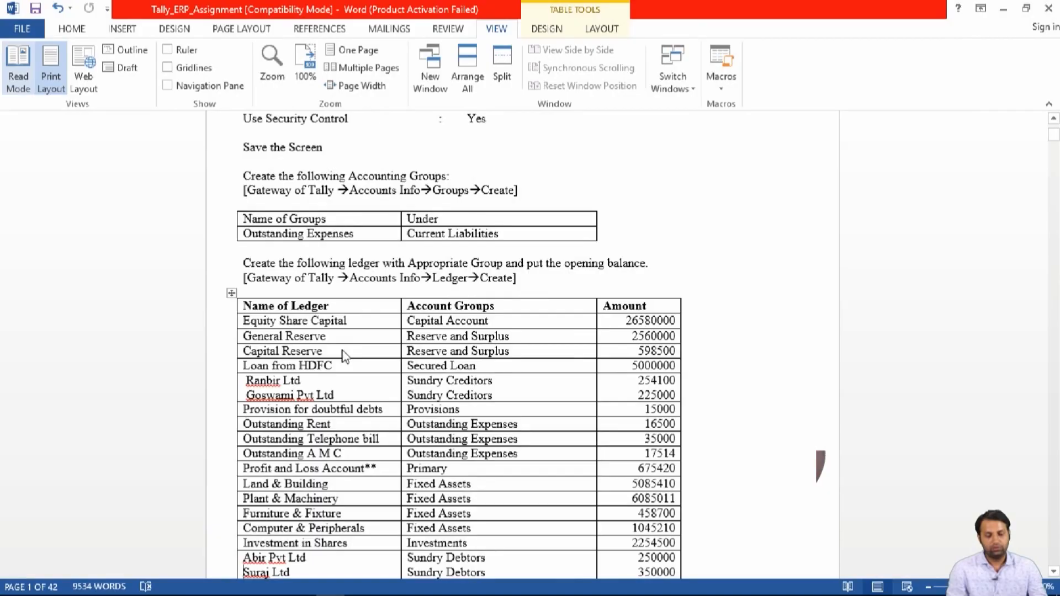
{"action": "key", "text": "alt+Tab"}
{"action": "type", "text": "25,60,"}
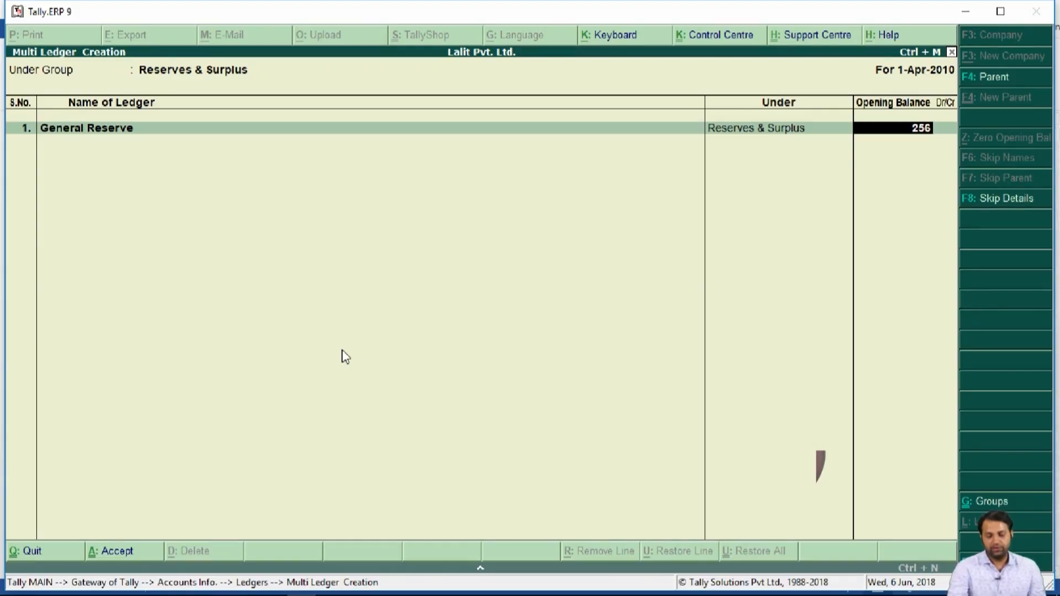
{"action": "type", "text": "0000"}
{"action": "key", "text": "Return"}
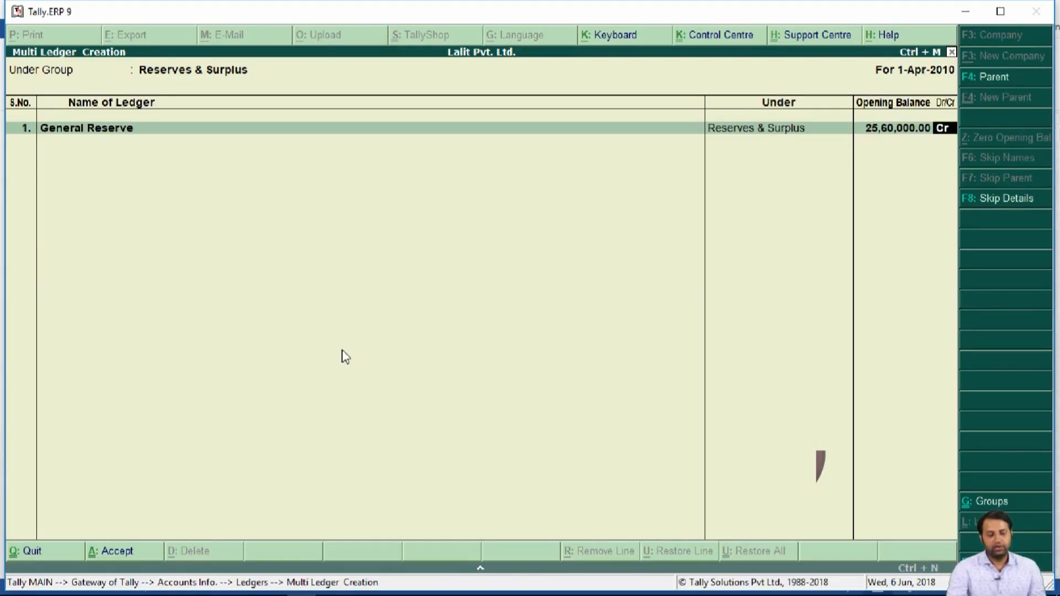
{"action": "key", "text": "Return"}
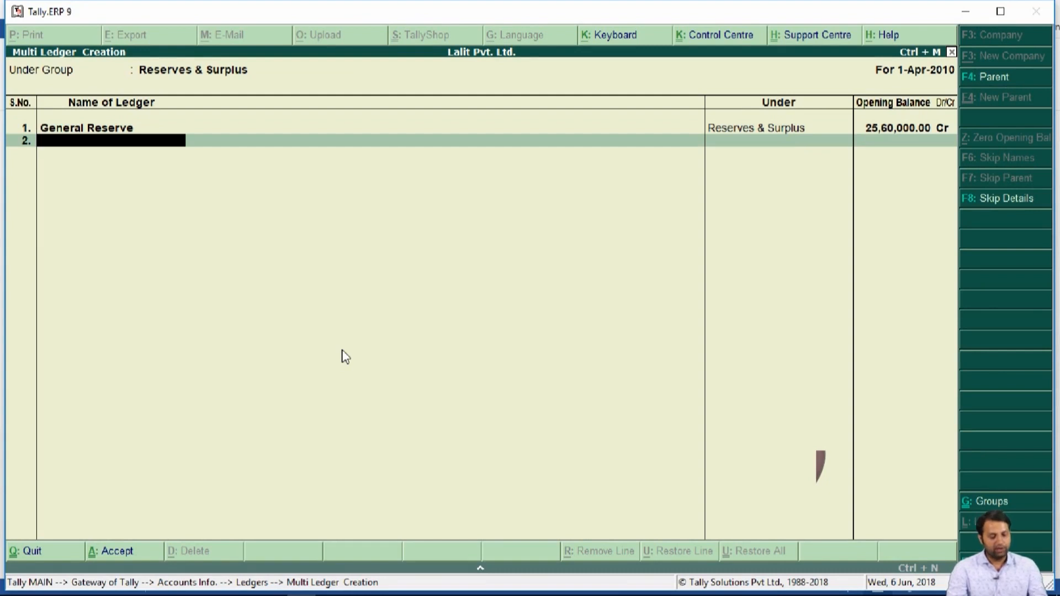
Add Reserve and Serplus as the second ledger with an opening balance of 598500 Cr and save the multiple ledgers
{"action": "type", "text": "Re"}
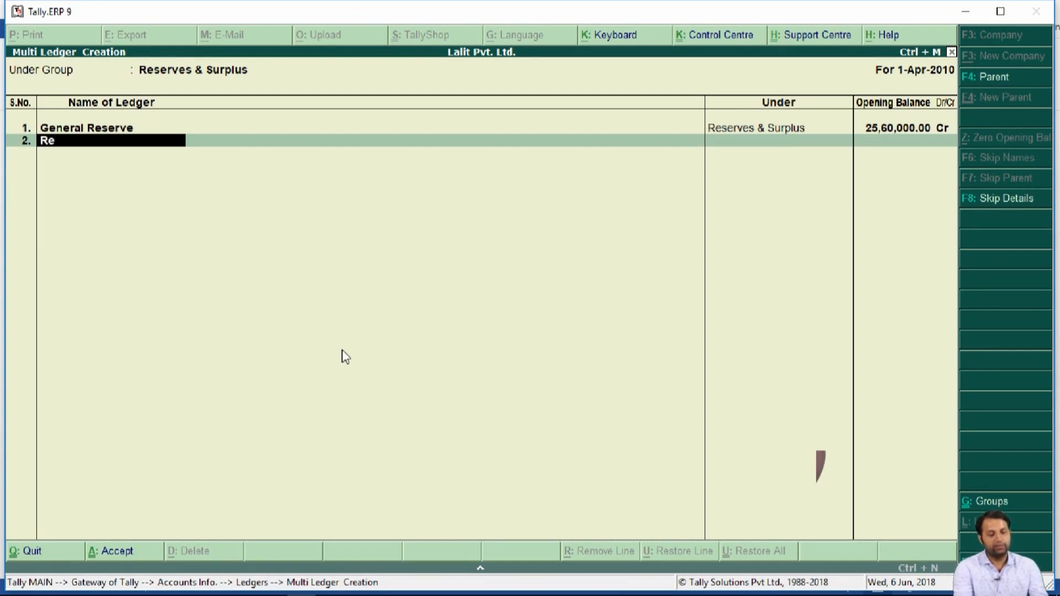
{"action": "type", "text": "serve and"}
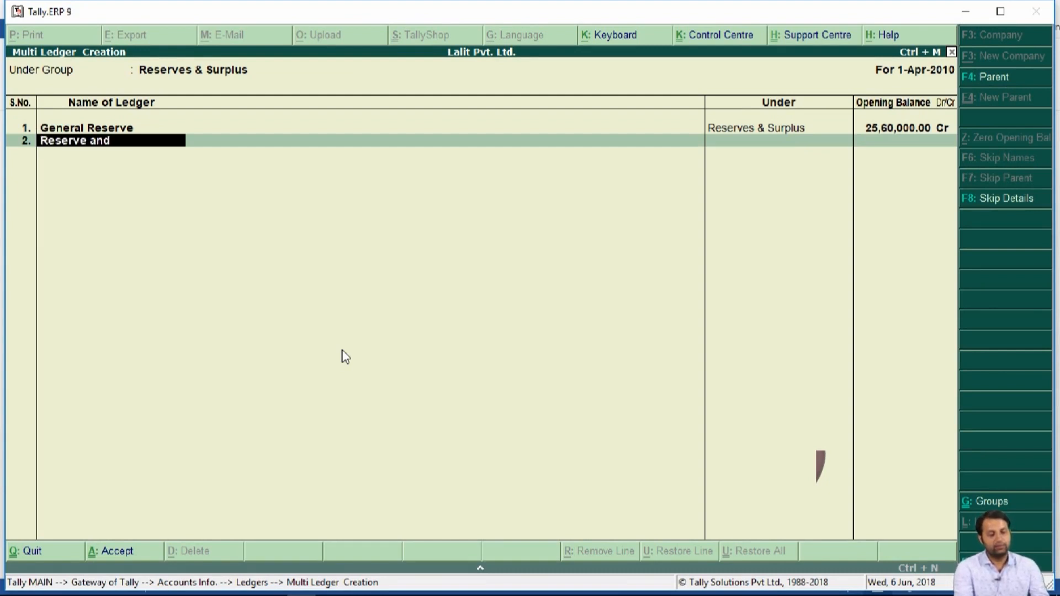
{"action": "type", "text": " Serplus"}
{"action": "key", "text": "Return"}
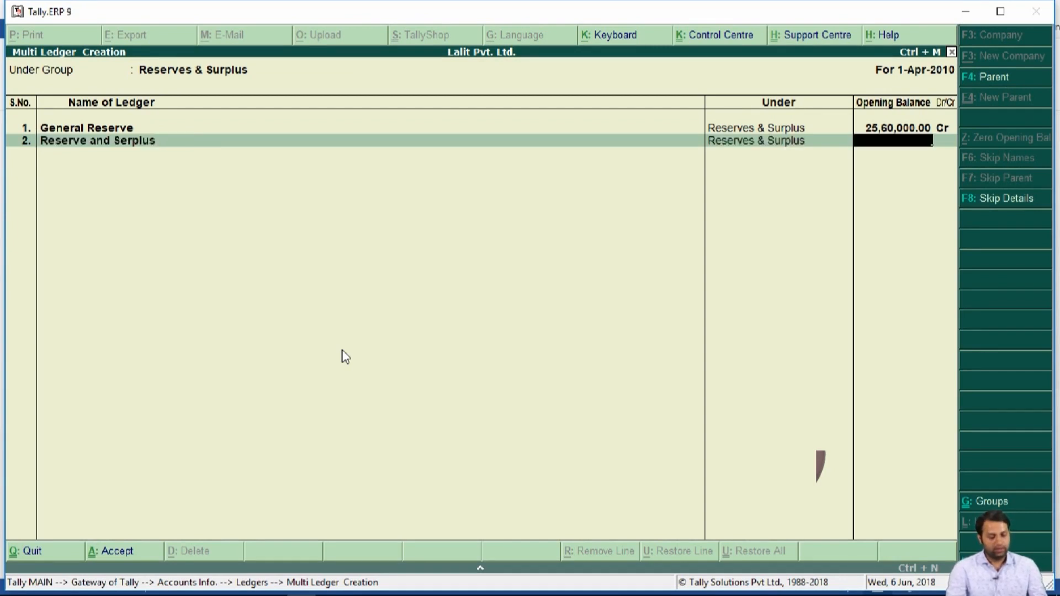
{"action": "key", "text": "alt+Tab"}
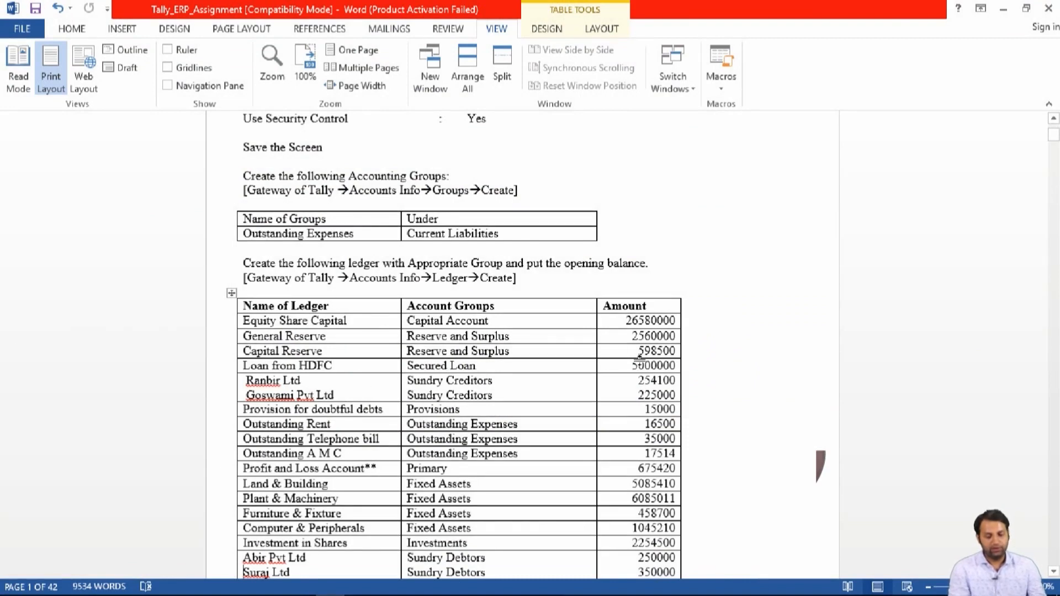
{"action": "key", "text": "alt+Tab"}
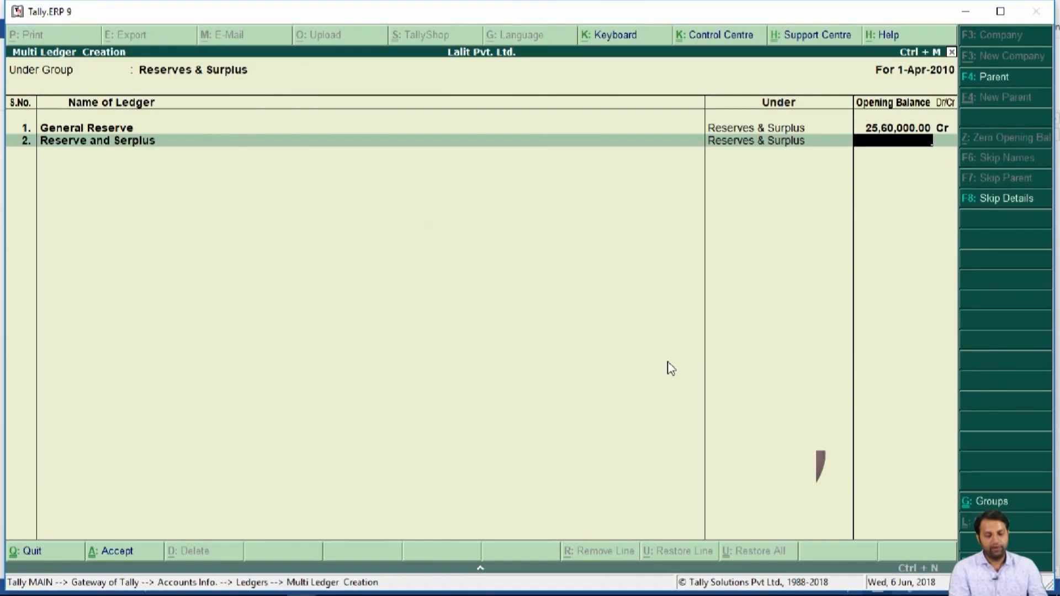
{"action": "type", "text": "5,98,500"}
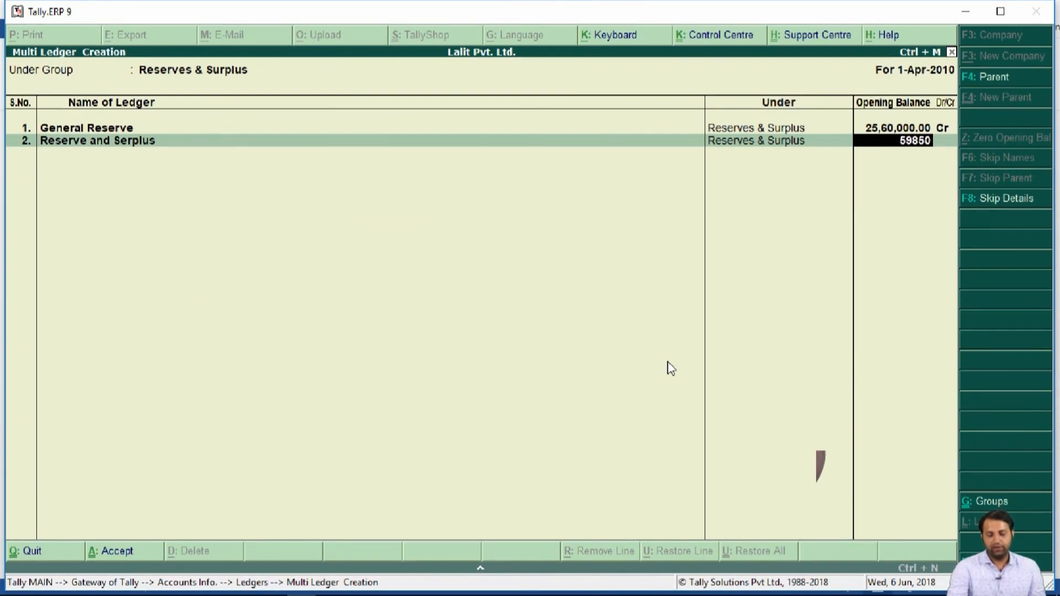
{"action": "key", "text": "Return"}
{"action": "key", "text": "Return"}
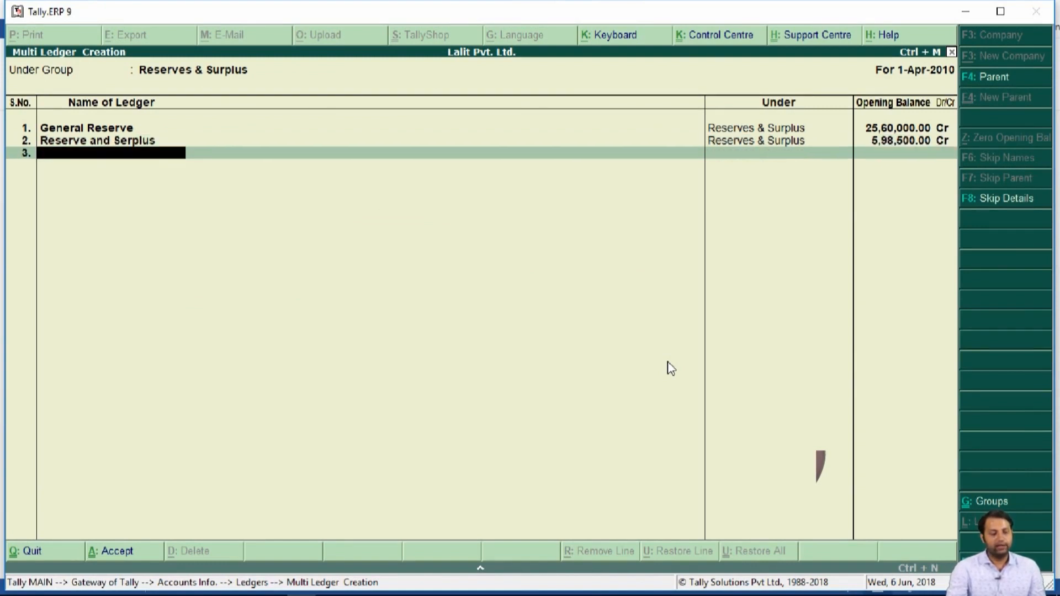
{"action": "key", "text": "Return"}
{"action": "key", "text": "Return"}
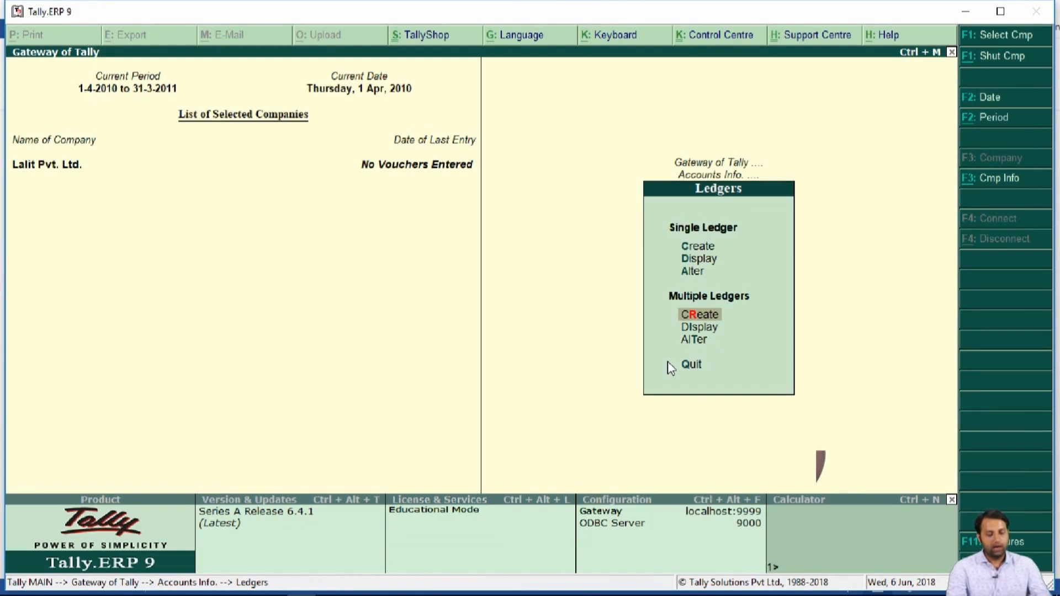
Open single ledger alteration and look through the list of existing ledgers
{"action": "key", "text": "Up"}
{"action": "key", "text": "Up"}
{"action": "key", "text": "Down"}
{"action": "key", "text": "Return"}
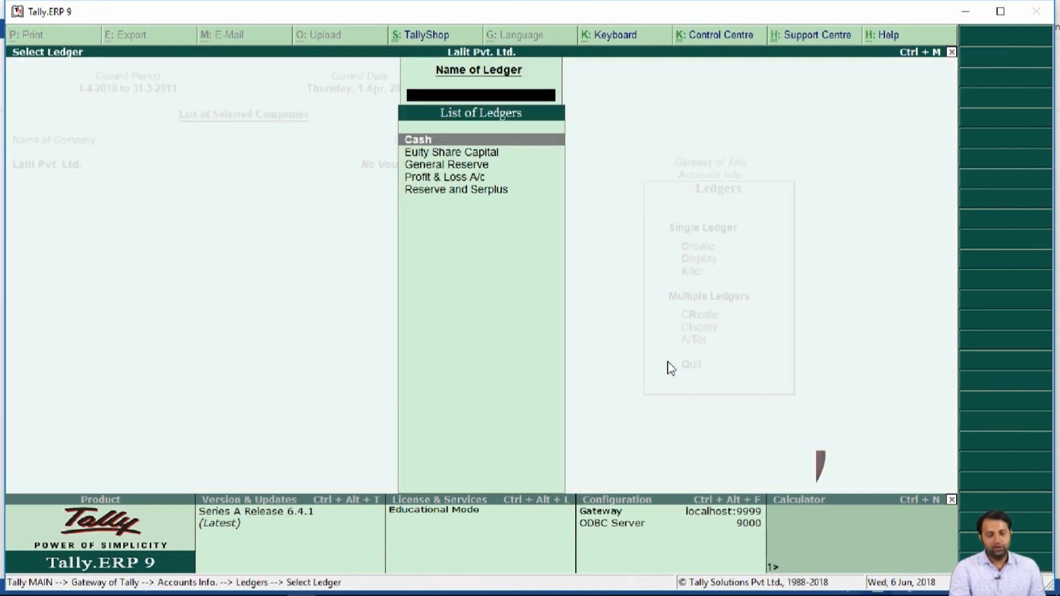
{"action": "key", "text": "Down"}
{"action": "key", "text": "Down"}
{"action": "key", "text": "Down"}
{"action": "key", "text": "Down"}
{"action": "key", "text": "Up"}
{"action": "key", "text": "Up"}
{"action": "key", "text": "Up"}
{"action": "key", "text": "Up"}
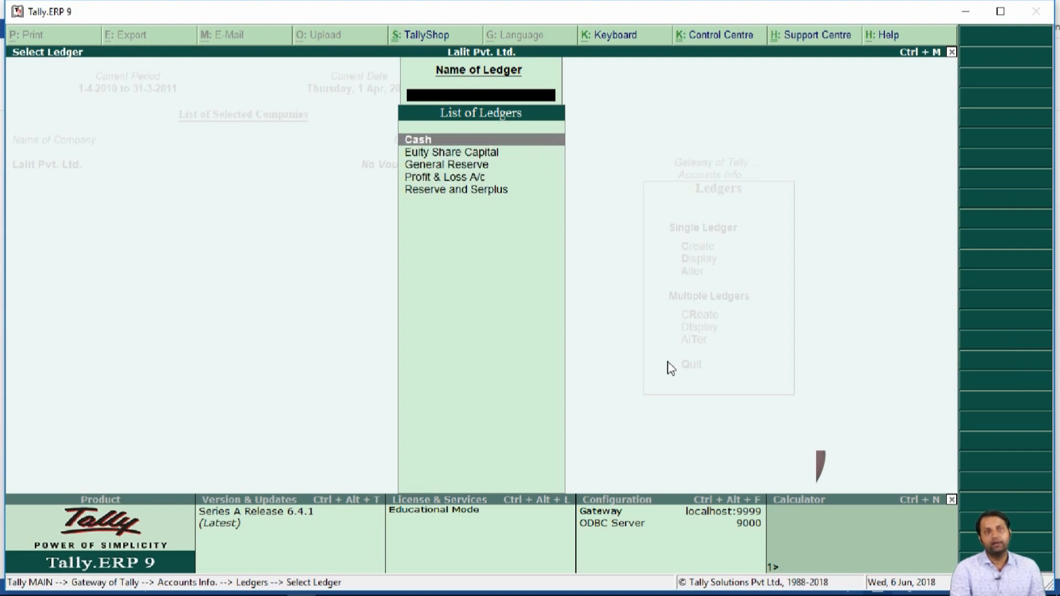
{"action": "key", "text": "Down"}
{"action": "key", "text": "Down"}
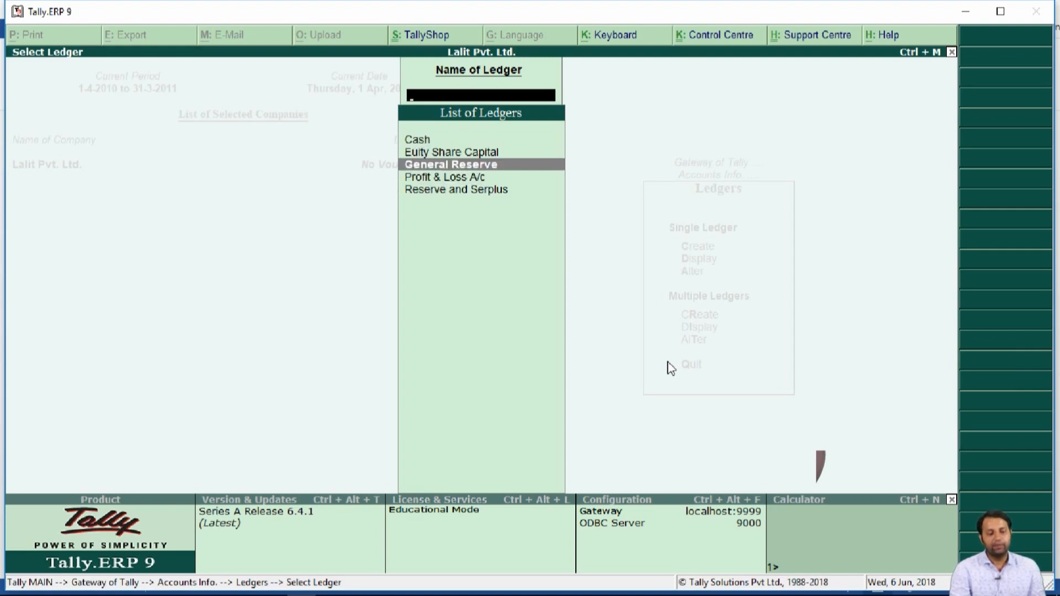
{"action": "key", "text": "Down"}
{"action": "key", "text": "Down"}
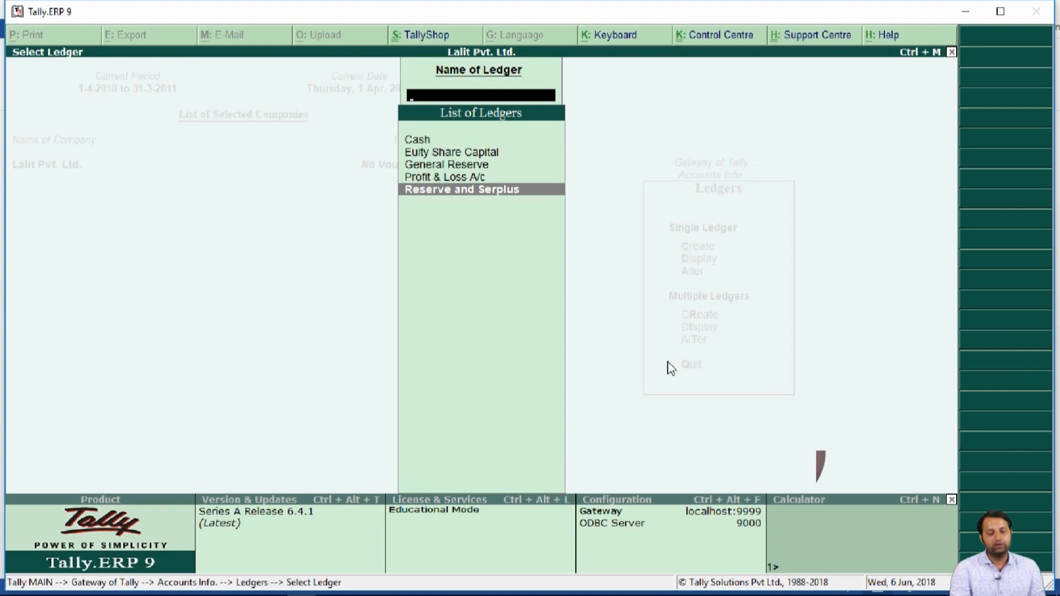
Check the HDFC loan entry in the Word assignment, then create a single ledger named Laon From Hdfc under Secured Loans
{"action": "key", "text": "alt+Tab"}
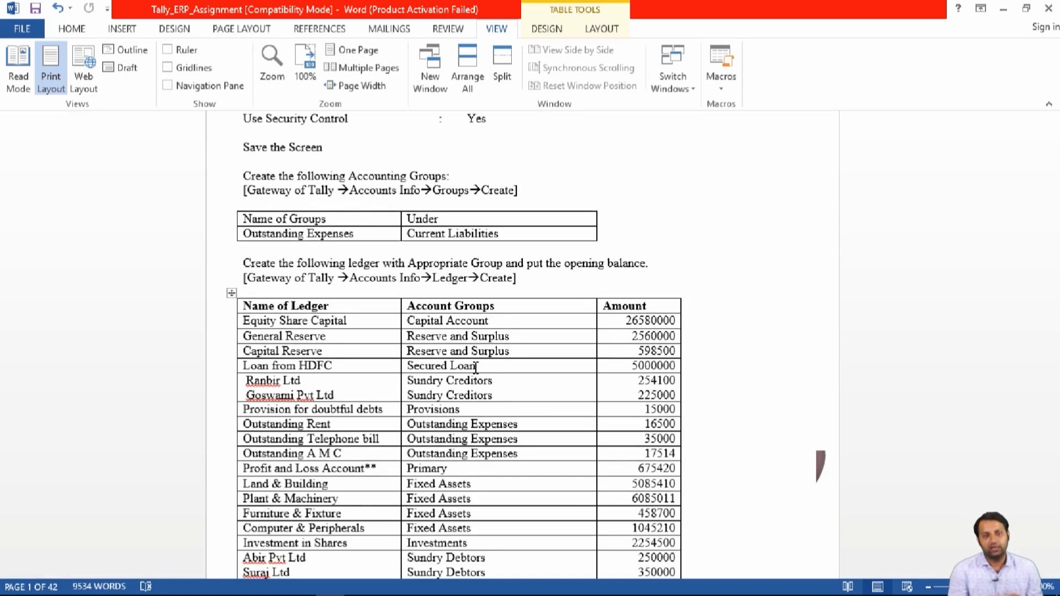
{"action": "key", "text": "alt+Tab"}
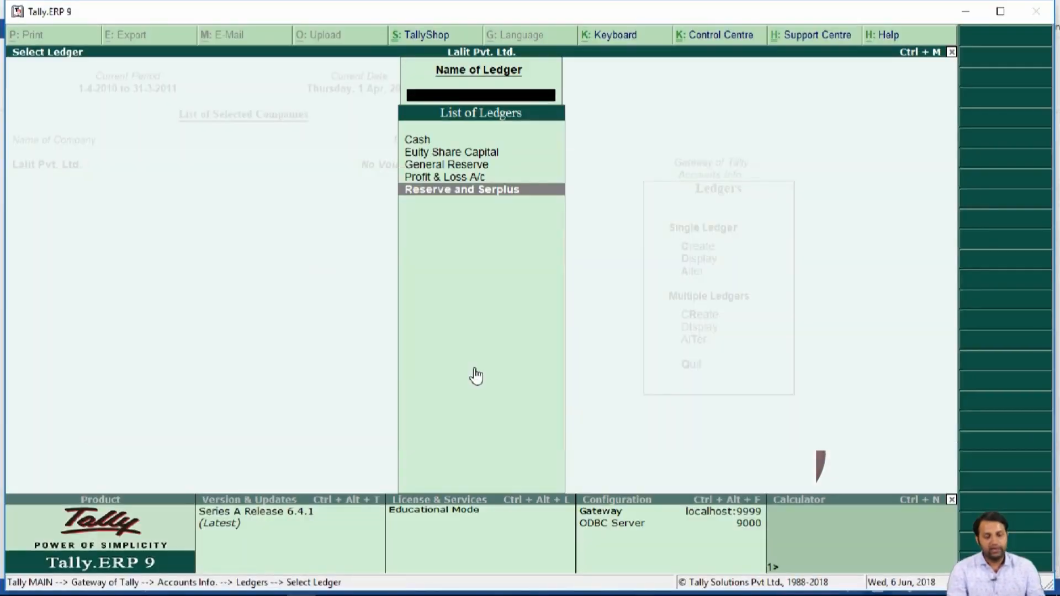
{"action": "key", "text": "Escape"}
{"action": "key", "text": "Up"}
{"action": "key", "text": "Up"}
{"action": "key", "text": "Return"}
{"action": "type", "text": "Laon fo"}
{"action": "key", "text": "BackSpace"}
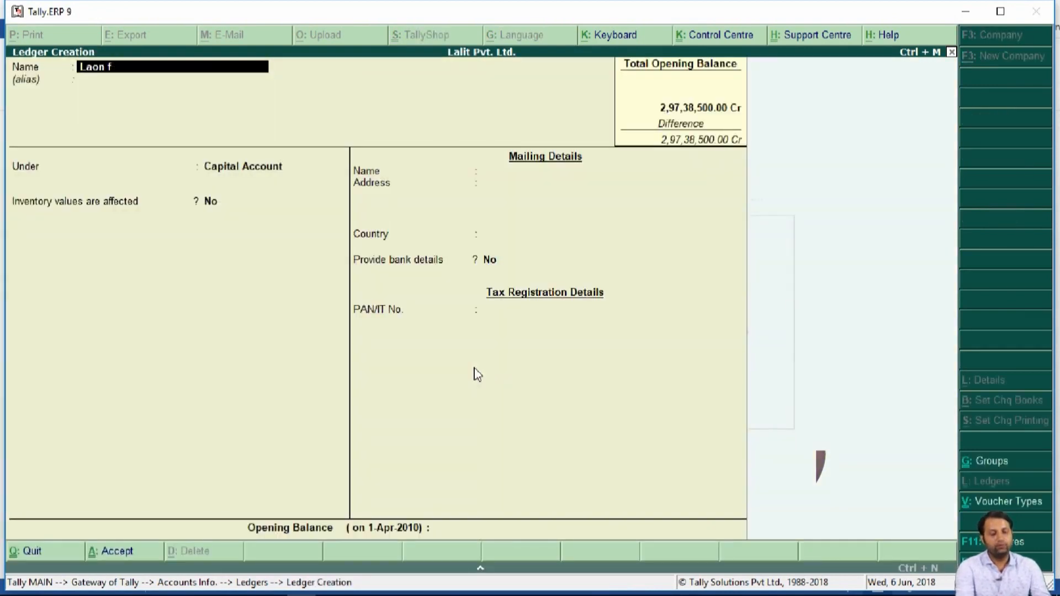
{"action": "type", "text": "on From Hdfc"}
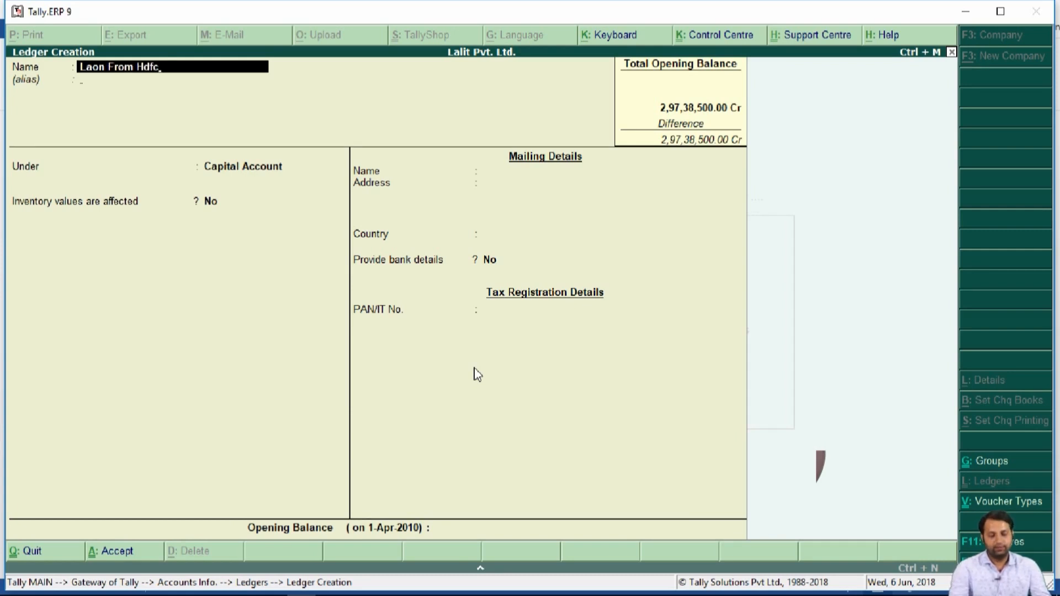
{"action": "key", "text": "Return"}
{"action": "key", "text": "Return"}
{"action": "type", "text": "Se"}
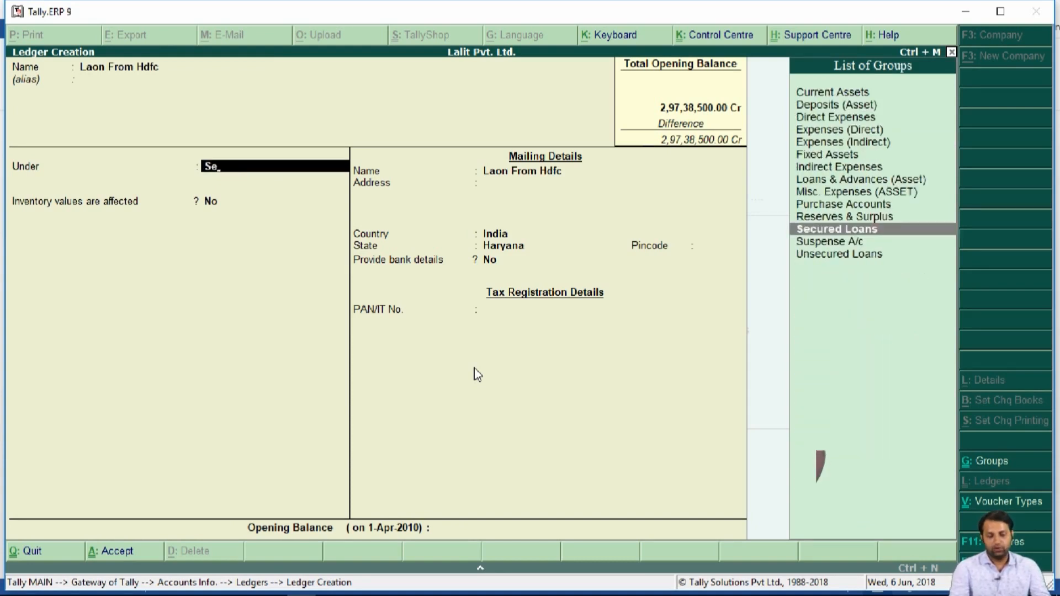
{"action": "key", "text": "Return"}
Keep the default mailing, bank and tax details, set the opening balance to 5000000 Cr and save the ledger
{"action": "key", "text": "Return"}
{"action": "key", "text": "Return"}
{"action": "key", "text": "Return"}
{"action": "key", "text": "Return"}
{"action": "key", "text": "Return"}
{"action": "key", "text": "Return"}
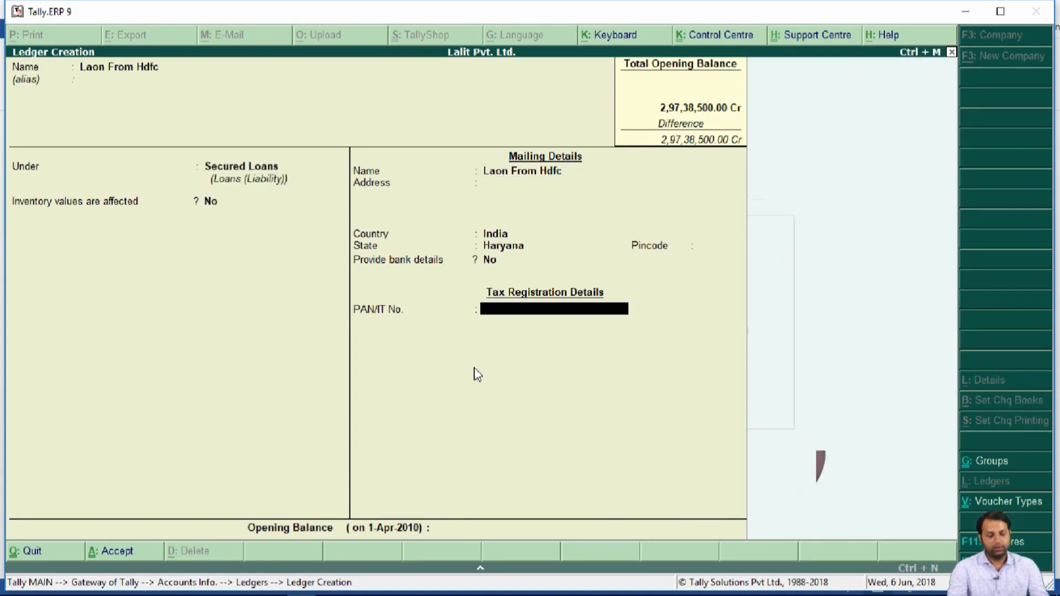
{"action": "key", "text": "Return"}
{"action": "key", "text": "alt+Tab"}
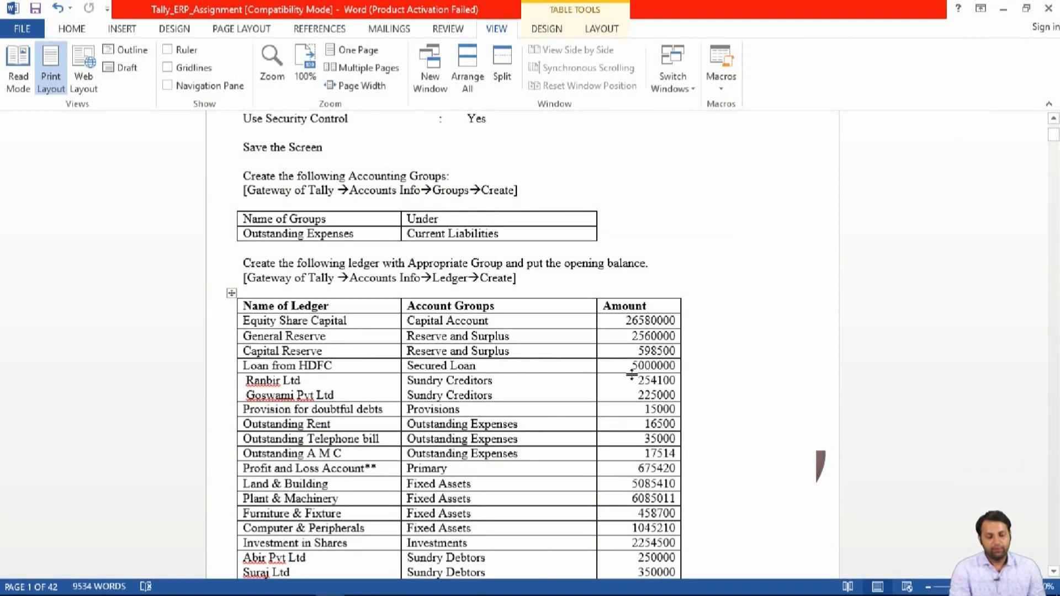
{"action": "key", "text": "alt+Tab"}
{"action": "type", "text": "5000000"}
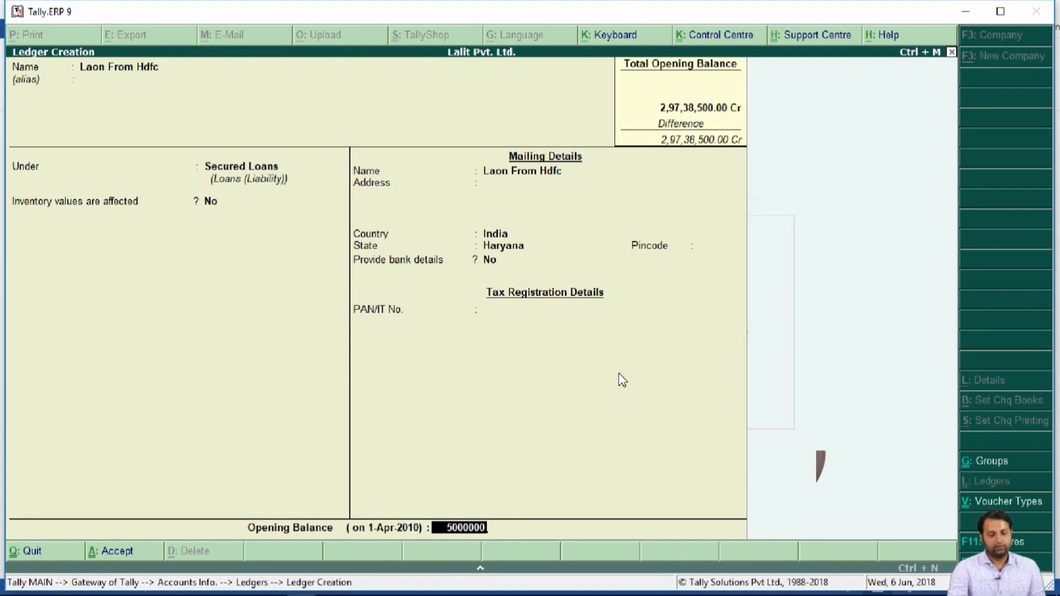
{"action": "key", "text": "Return"}
{"action": "key", "text": "Return"}
{"action": "key", "text": "Return"}
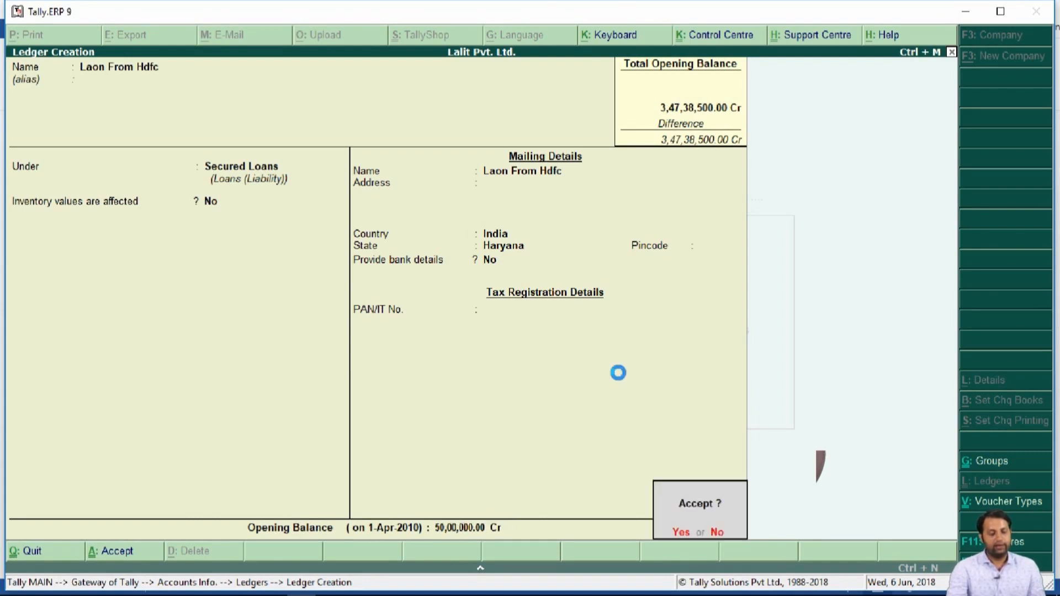
Check the next ledger in the Word assignment, name the new ledger Ranbir Ltd and place it under Sundry Creditors
{"action": "key", "text": "alt+Tab"}
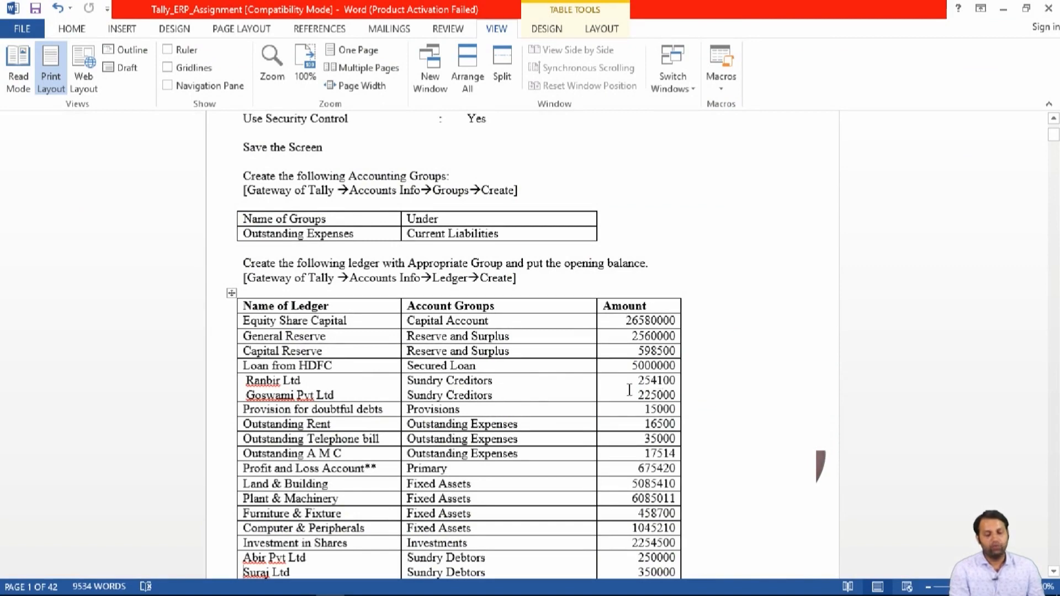
{"action": "key", "text": "alt+Tab"}
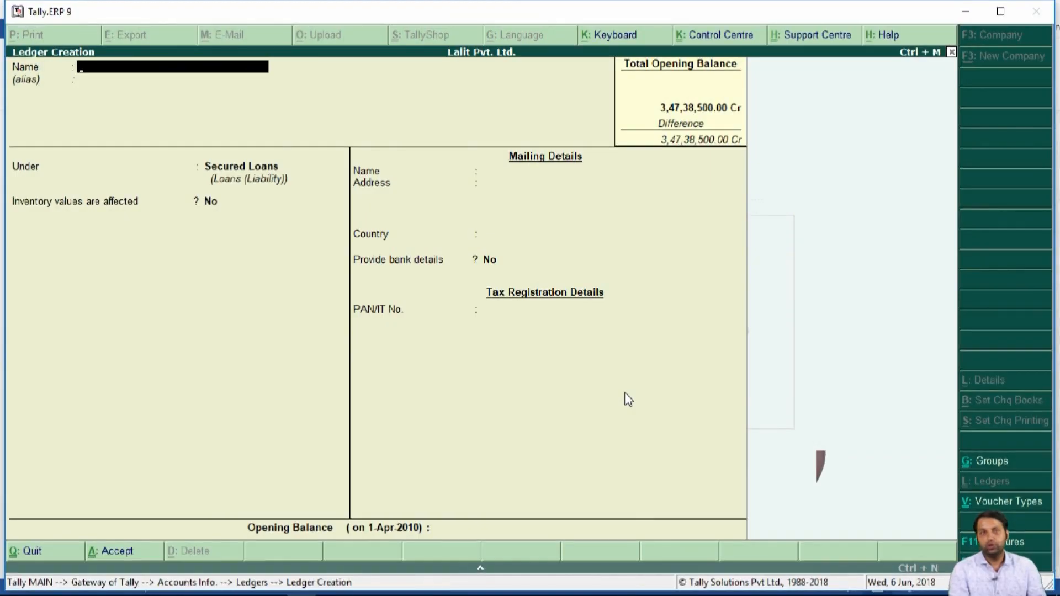
{"action": "type", "text": "Ra"}
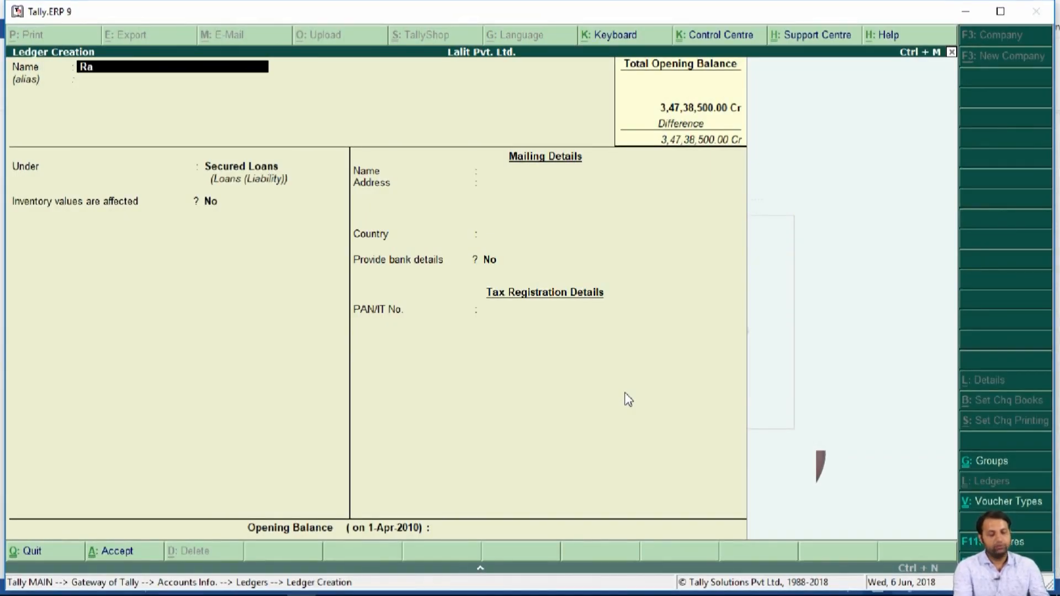
{"action": "type", "text": "nbir Ltd"}
{"action": "key", "text": "Return"}
{"action": "key", "text": "Return"}
{"action": "key", "text": "alt+Tab"}
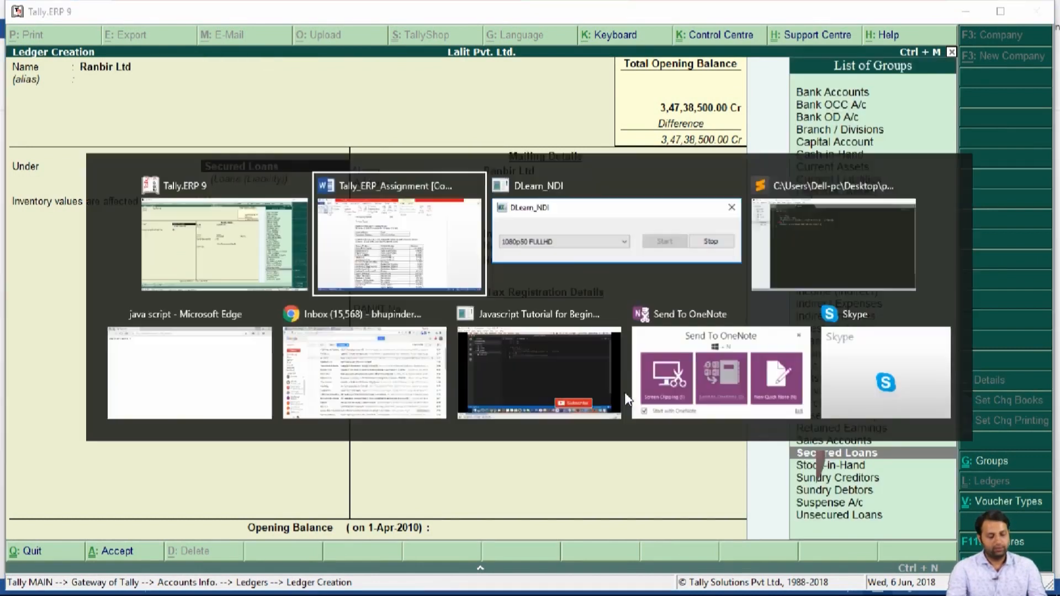
{"action": "key", "text": "alt+Tab"}
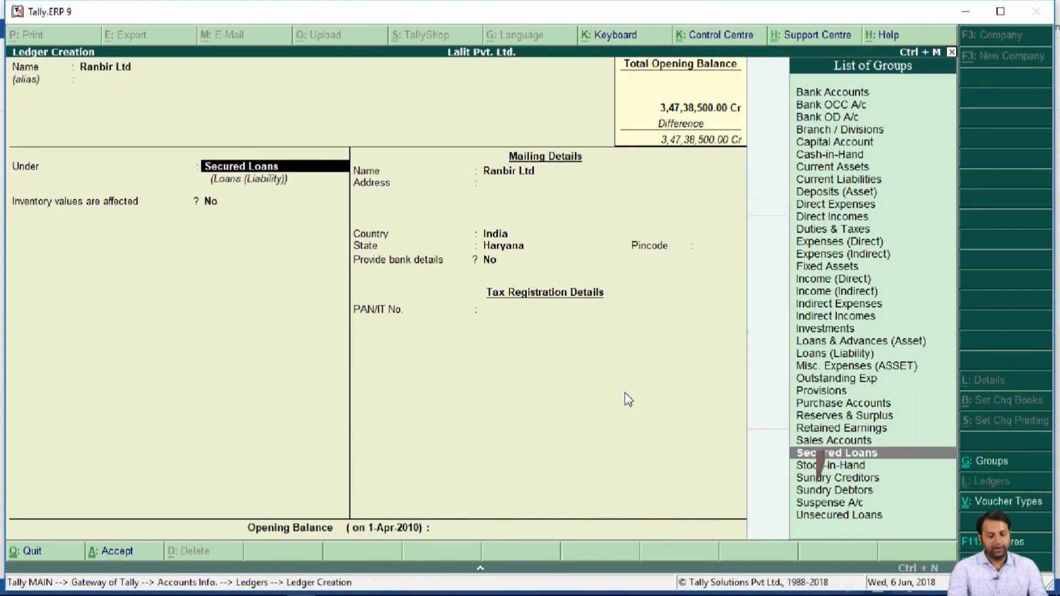
{"action": "type", "text": "S"}
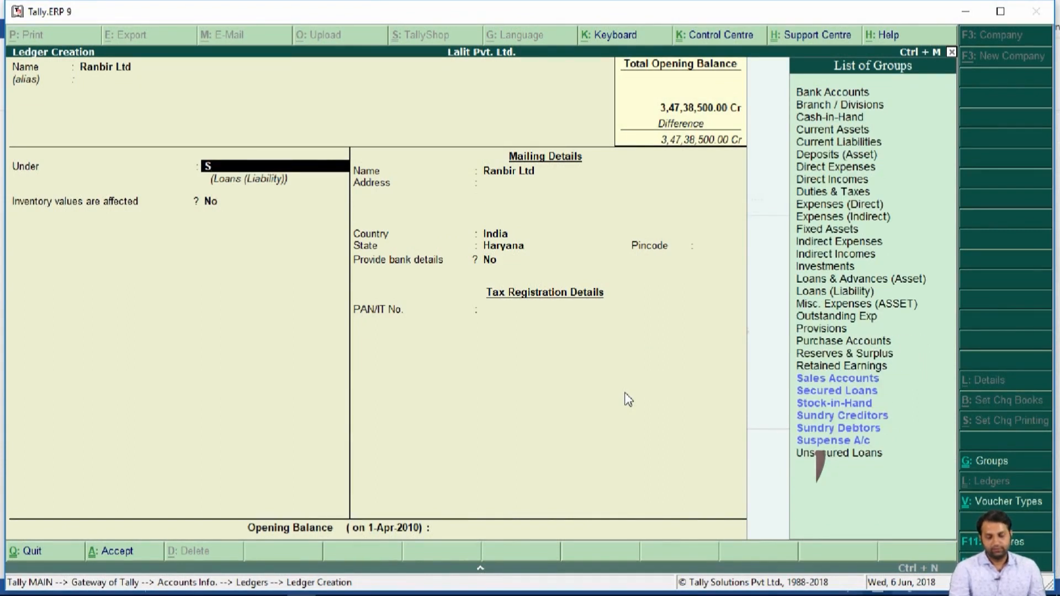
{"action": "key", "text": "Down"}
{"action": "key", "text": "Down"}
{"action": "key", "text": "Down"}
{"action": "key", "text": "Return"}
Confirm Sundry Creditors as the group for Ranbir Ltd and keep the default bill-by-bill, mailing, bank and tax details
{"action": "key", "text": "Return"}
{"action": "key", "text": "Return"}
{"action": "key", "text": "Return"}
{"action": "key", "text": "Return"}
{"action": "key", "text": "Return"}
{"action": "key", "text": "Return"}
{"action": "key", "text": "Return"}
{"action": "key", "text": "Return"}
{"action": "key", "text": "Return"}
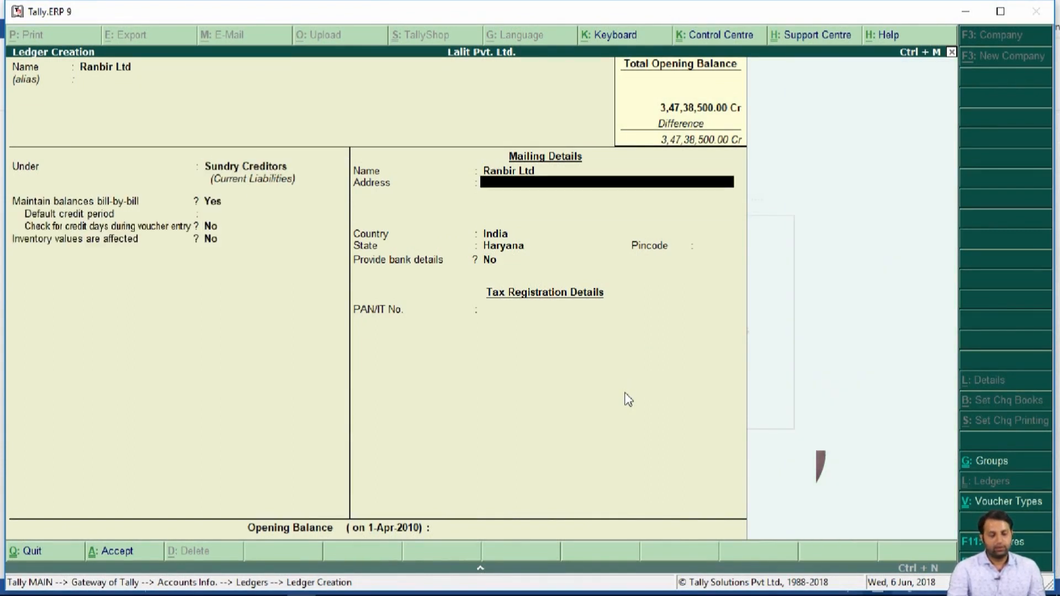
{"action": "key", "text": "Return"}
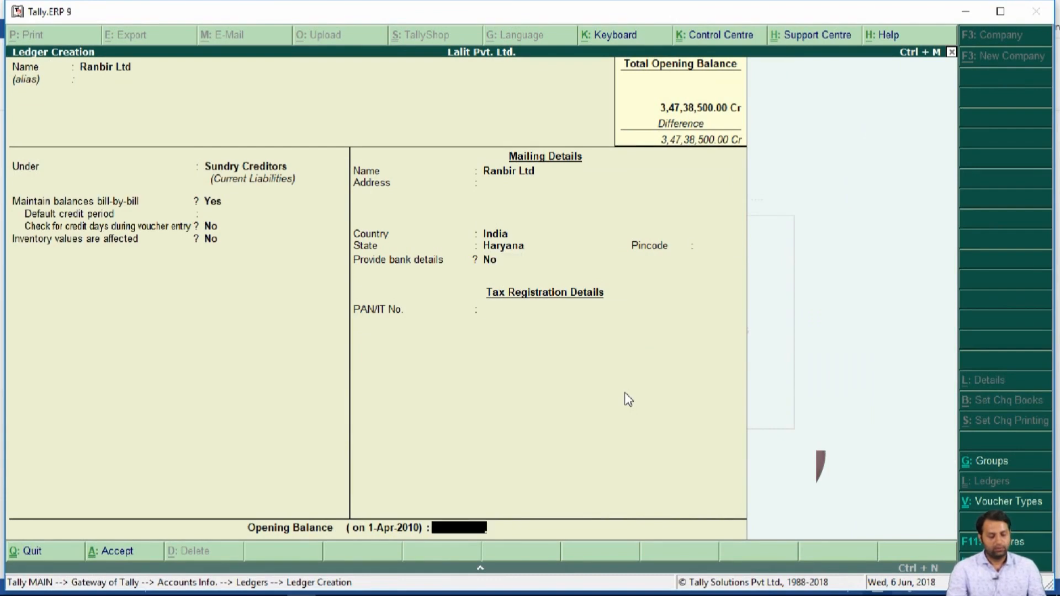
Check the Ranbir Ltd amount in the Word assignment, set the opening balance to 254100 Cr and save without a bill-wise breakup
{"action": "key", "text": "alt+Tab"}
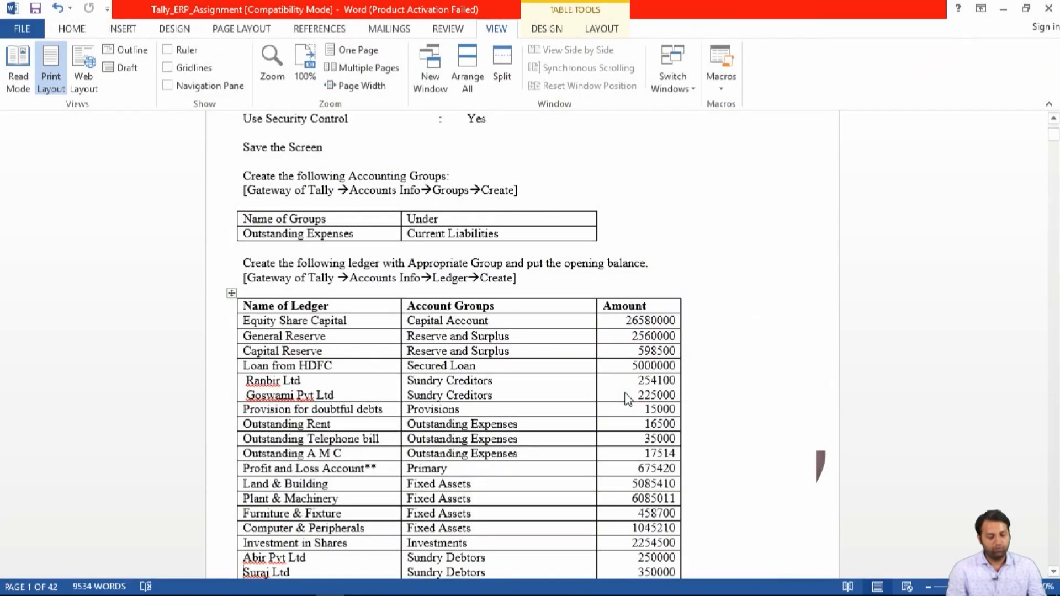
{"action": "key", "text": "alt+Tab"}
{"action": "type", "text": "2,54,100.00 Cr"}
{"action": "key", "text": "Return"}
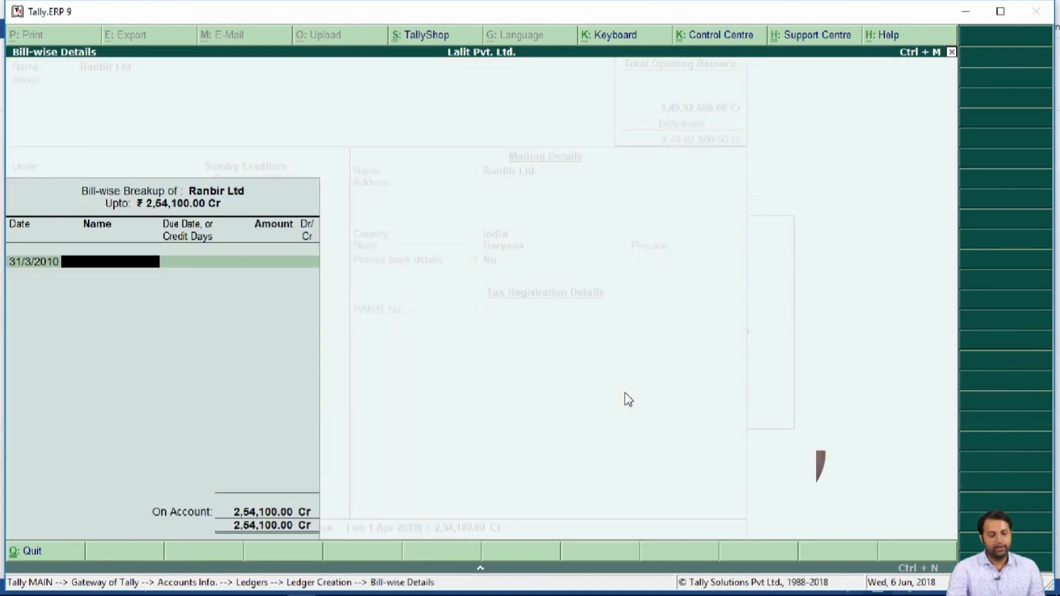
{"action": "key", "text": "Return"}
{"action": "key", "text": "y"}
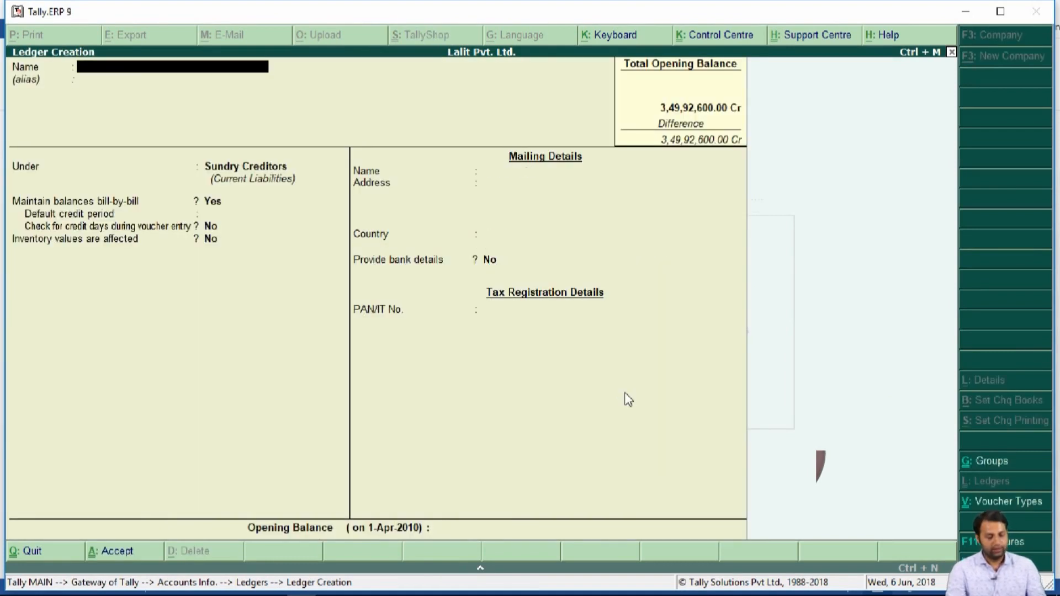
Check the next ledger in the Word assignment, then name the new ledger Goswami Pvt Ltd, keeping Sundry Creditors and the other default details
{"action": "key", "text": "alt+Tab"}
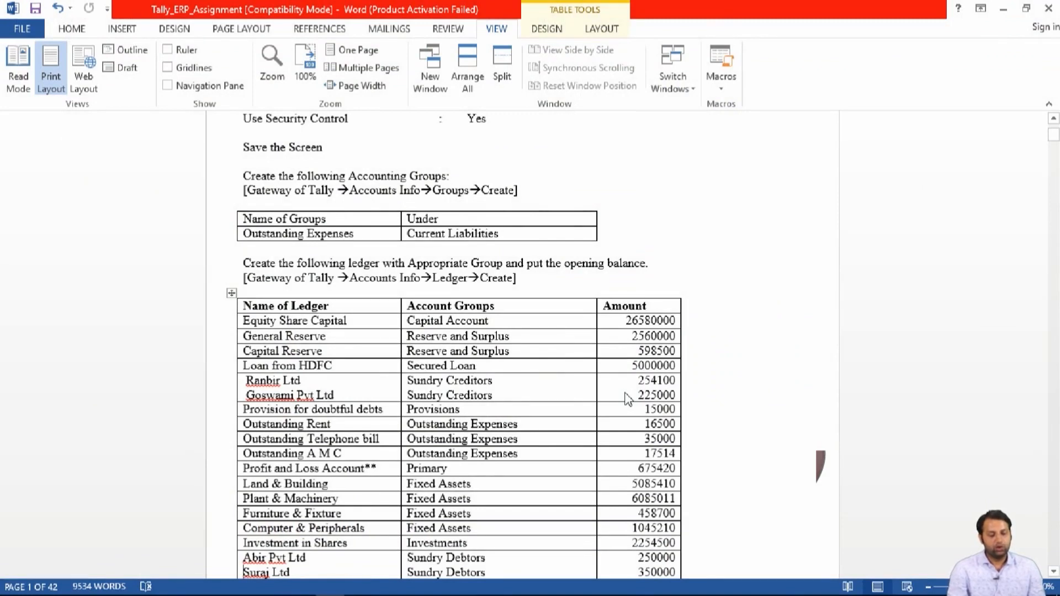
{"action": "key", "text": "alt+Tab"}
{"action": "type", "text": "Gosw"}
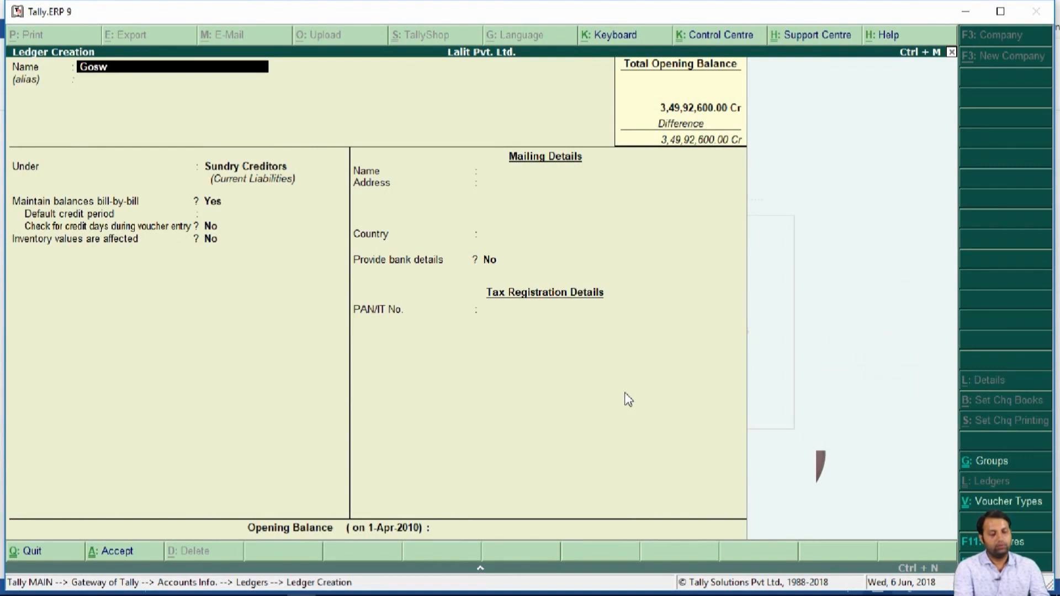
{"action": "type", "text": "ami Pvt Ltd"}
{"action": "key", "text": "Return"}
{"action": "key", "text": "Return"}
{"action": "key", "text": "Return"}
{"action": "key", "text": "Return"}
{"action": "key", "text": "Return"}
{"action": "key", "text": "Return"}
{"action": "key", "text": "Return"}
{"action": "key", "text": "Return"}
{"action": "key", "text": "Return"}
{"action": "key", "text": "Return"}
{"action": "key", "text": "Return"}
{"action": "key", "text": "Return"}
{"action": "key", "text": "Return"}
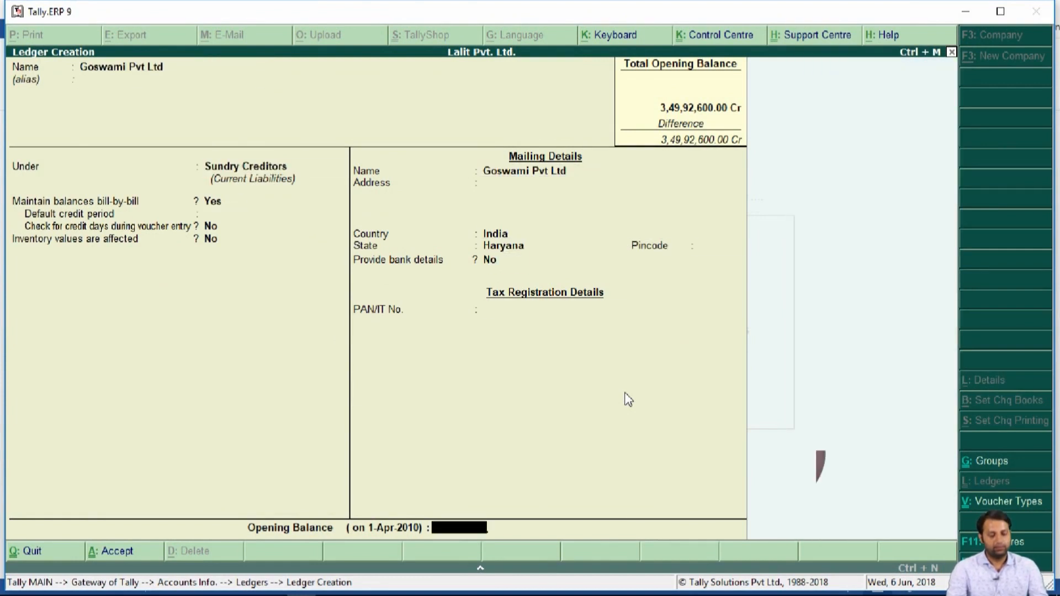
Check the Goswami Pvt Ltd amount in the Word assignment, set the opening balance to 225000 Cr and save the ledger
{"action": "key", "text": "alt+Tab"}
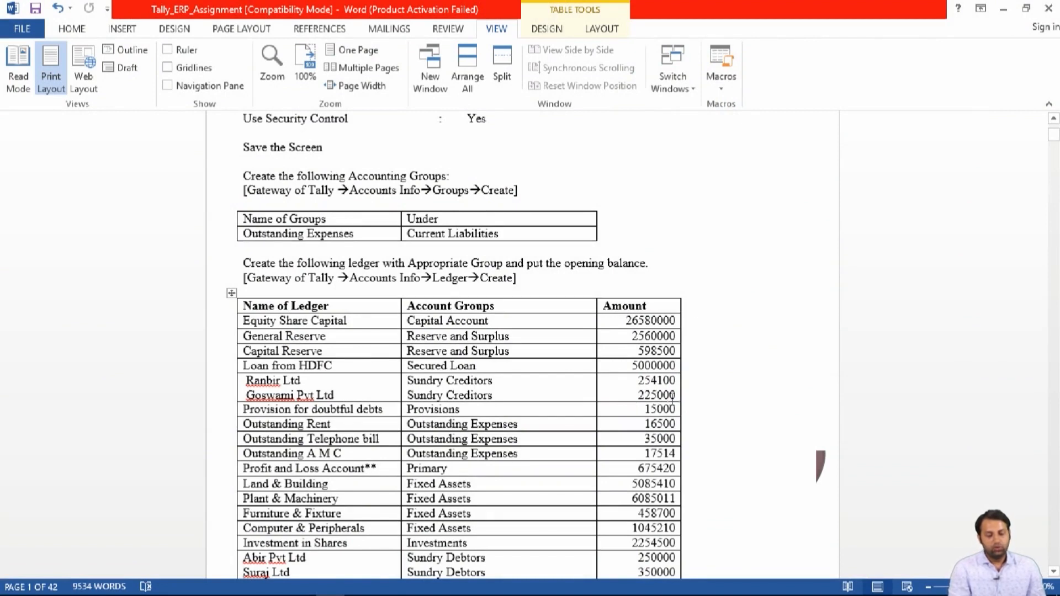
{"action": "key", "text": "alt+Tab"}
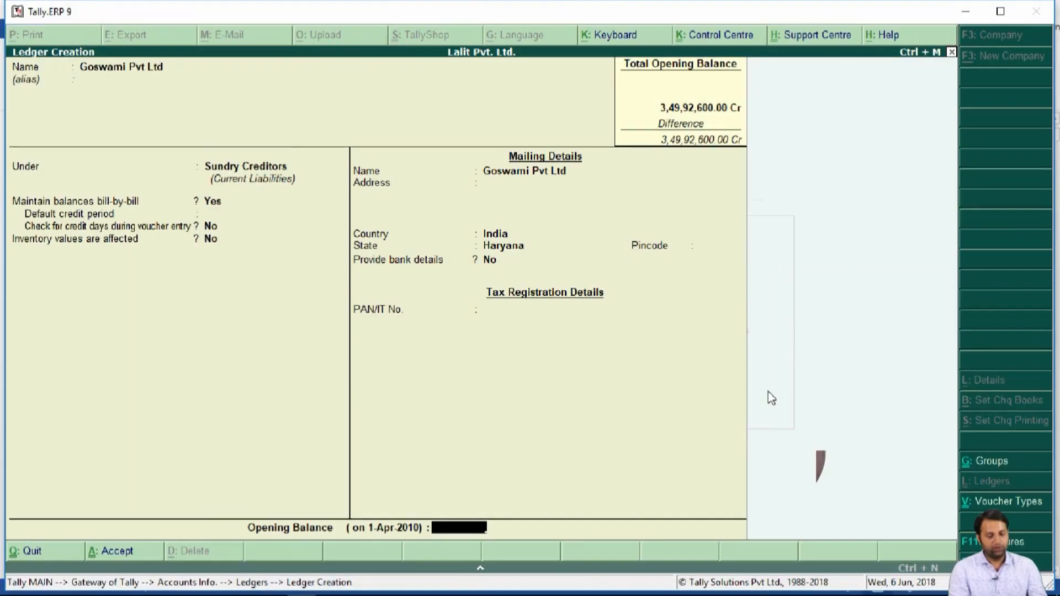
{"action": "type", "text": "225000"}
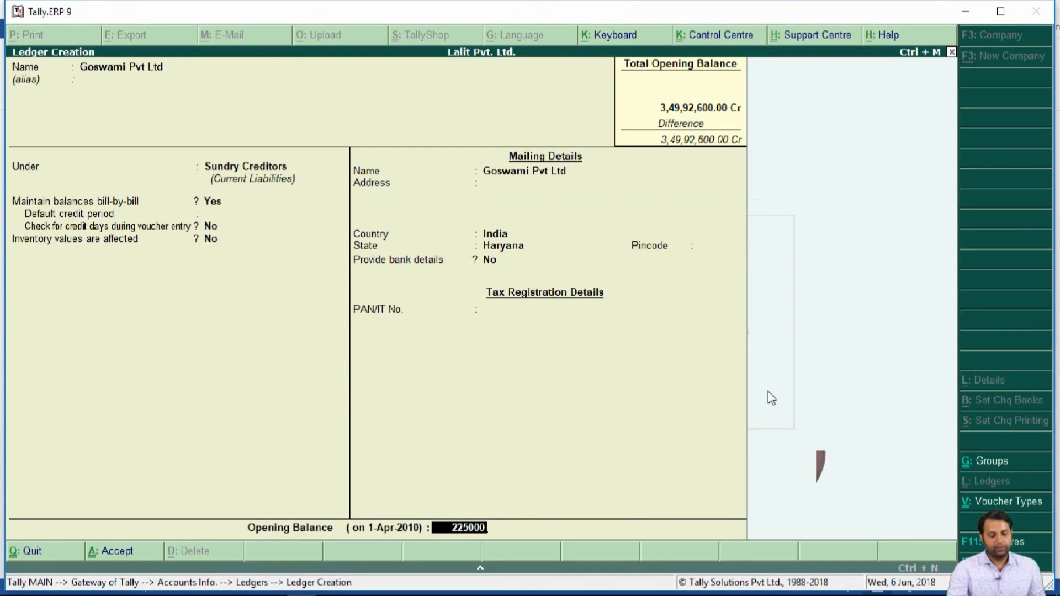
{"action": "key", "text": "Return"}
{"action": "key", "text": "Return"}
{"action": "key", "text": "Return"}
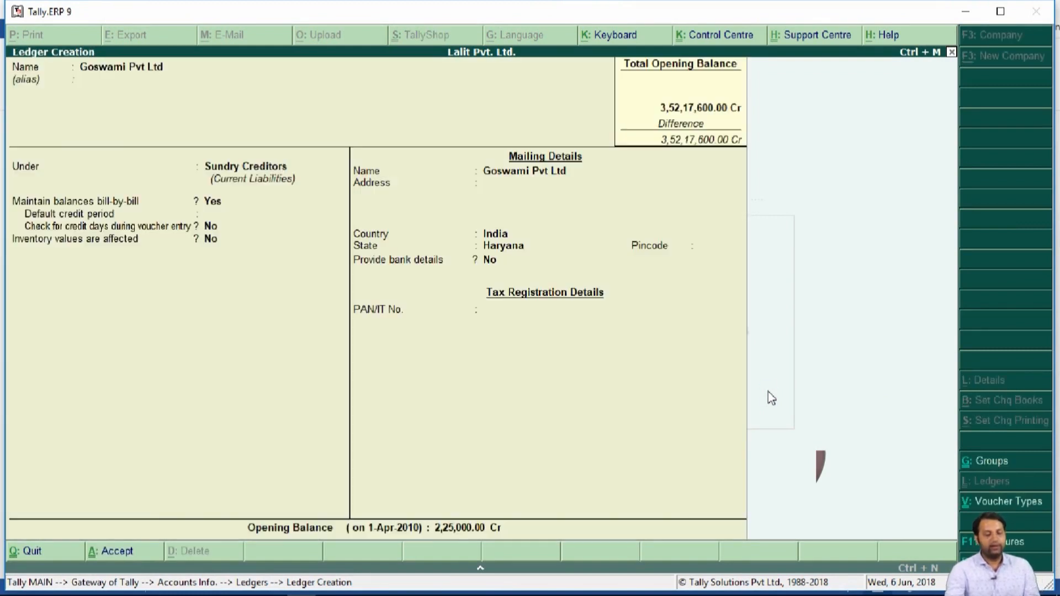
{"action": "key", "text": "Return"}
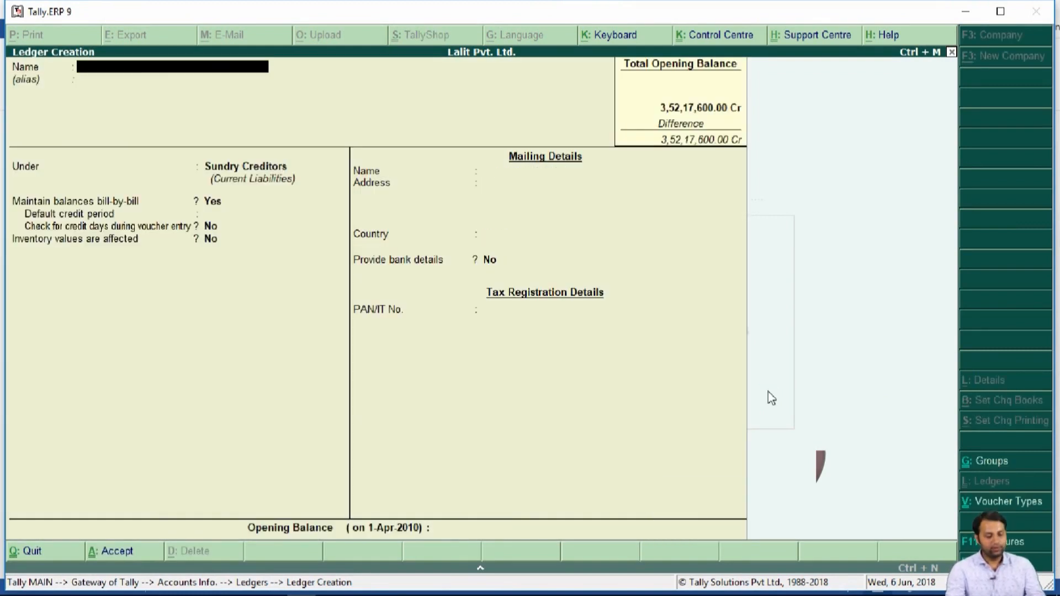
Check the next ledger in the Word assignment and name the new ledger Provision for Doubt Debts
{"action": "key", "text": "alt+Tab"}
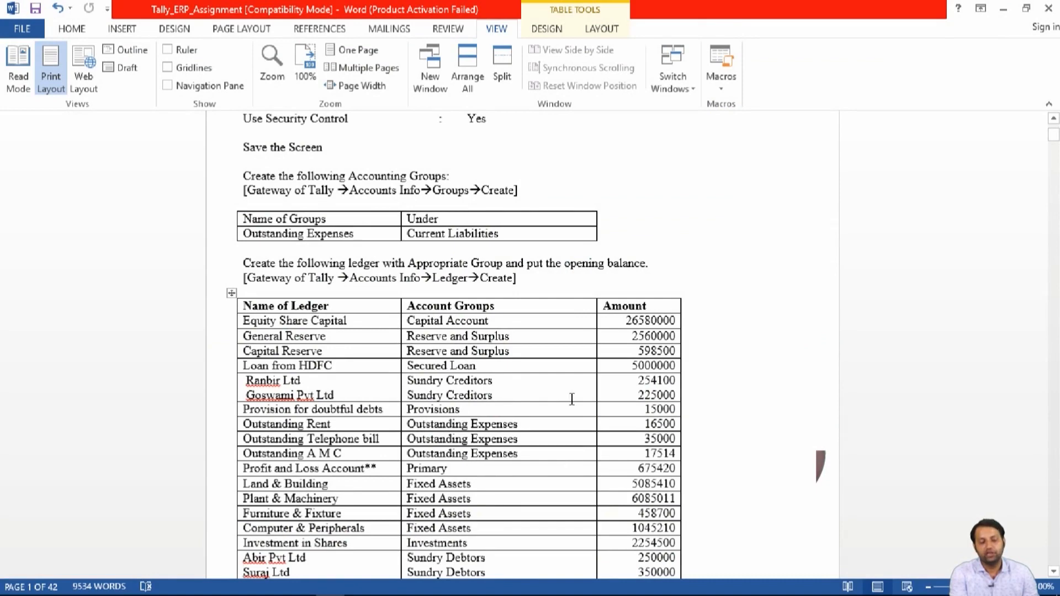
{"action": "key", "text": "alt+Tab"}
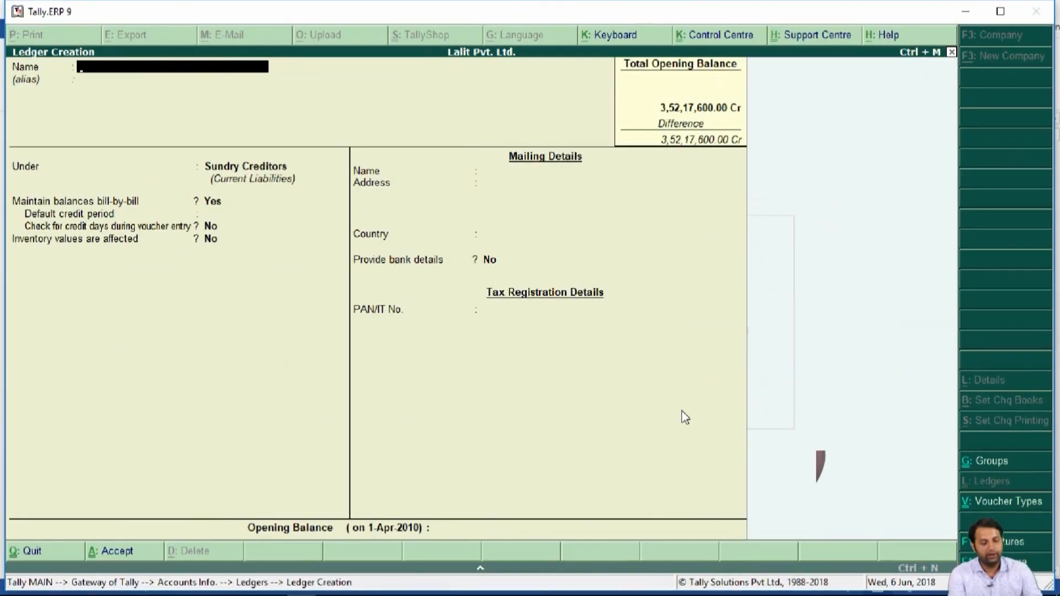
{"action": "type", "text": "Pro"}
{"action": "key", "text": "BackSpace"}
{"action": "type", "text": "roi"}
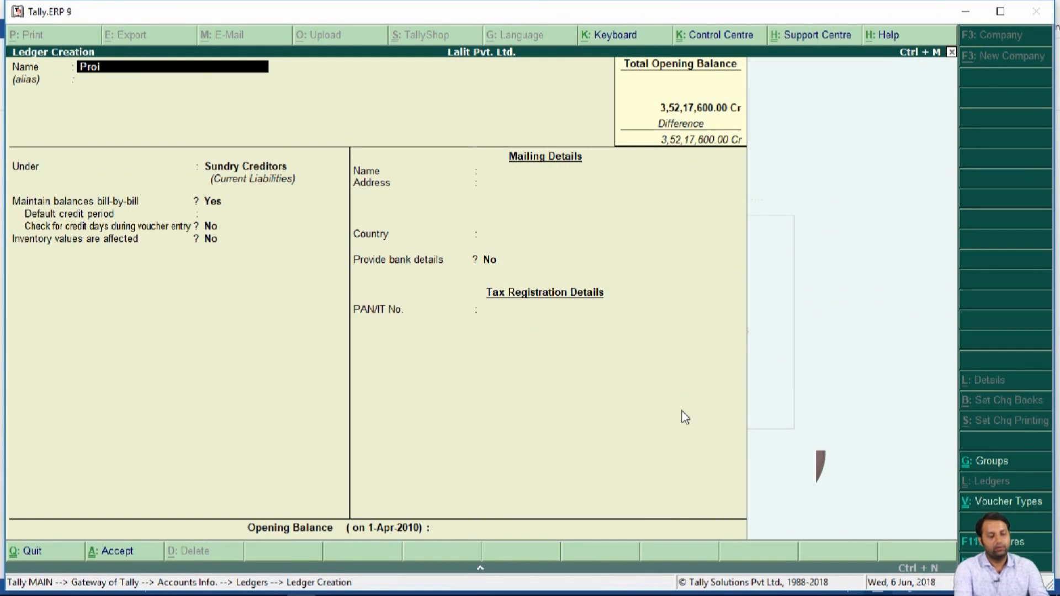
{"action": "type", "text": "vision "}
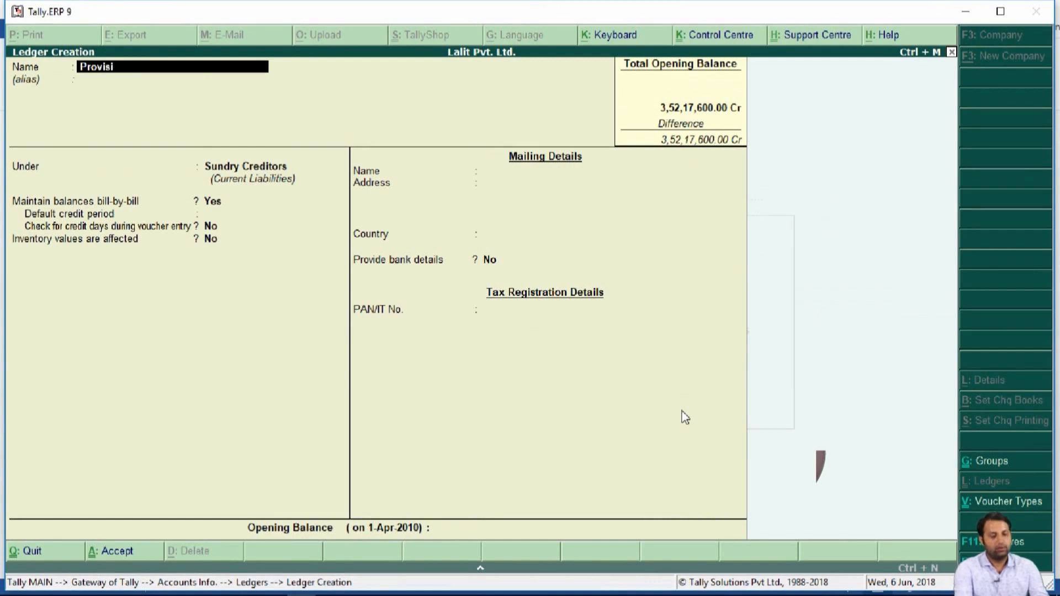
{"action": "type", "text": "for Doubt"}
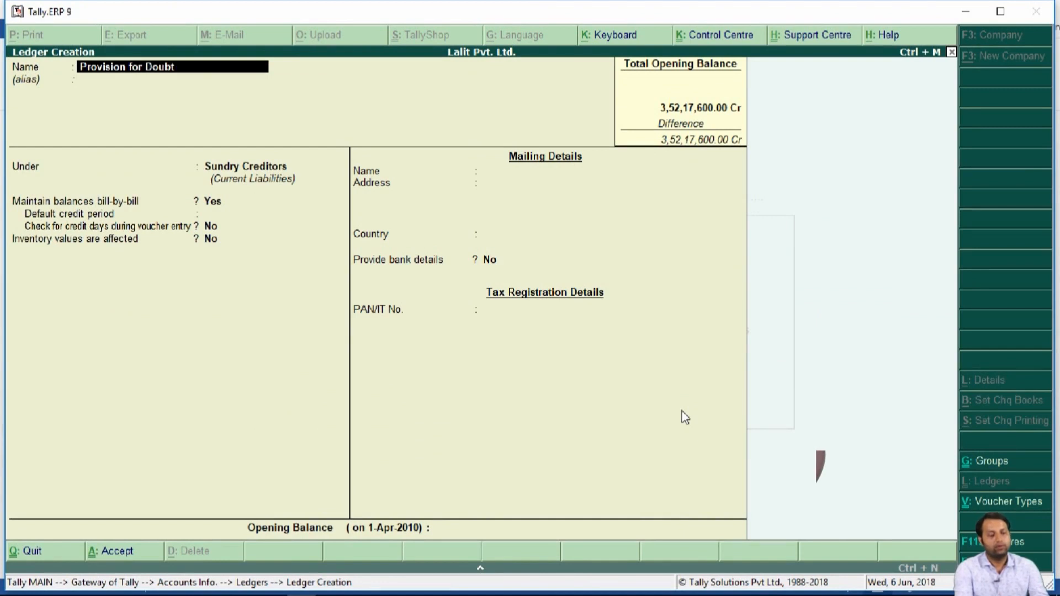
{"action": "type", "text": " Debts"}
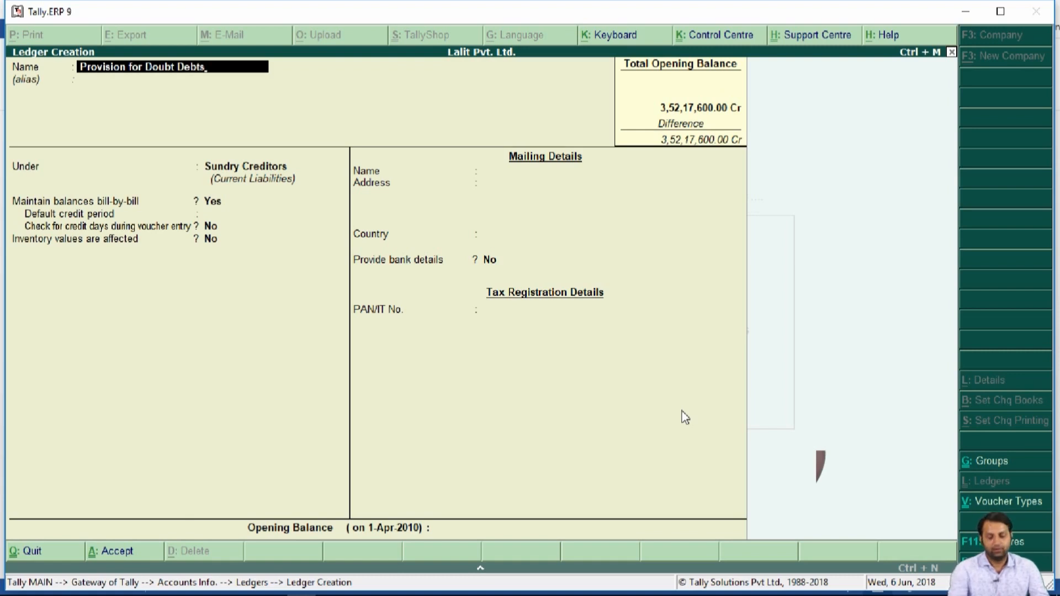
Place the Provision for Doubt Debts ledger under Provisions and save it without an opening balance
{"action": "key", "text": "Return"}
{"action": "key", "text": "Return"}
{"action": "type", "text": "pr"}
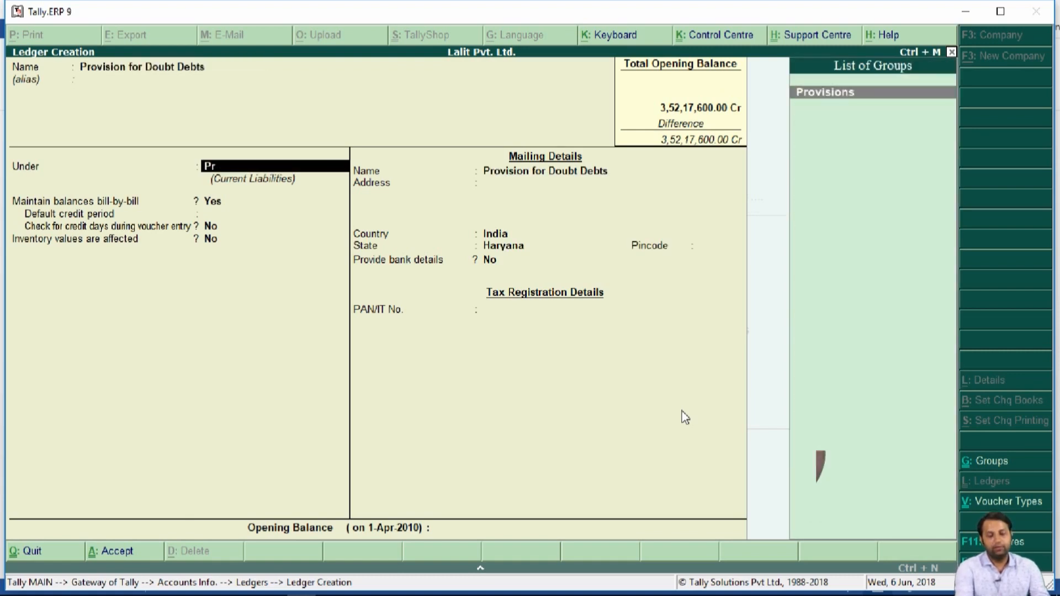
{"action": "key", "text": "Return"}
{"action": "key", "text": "ctrl+a"}
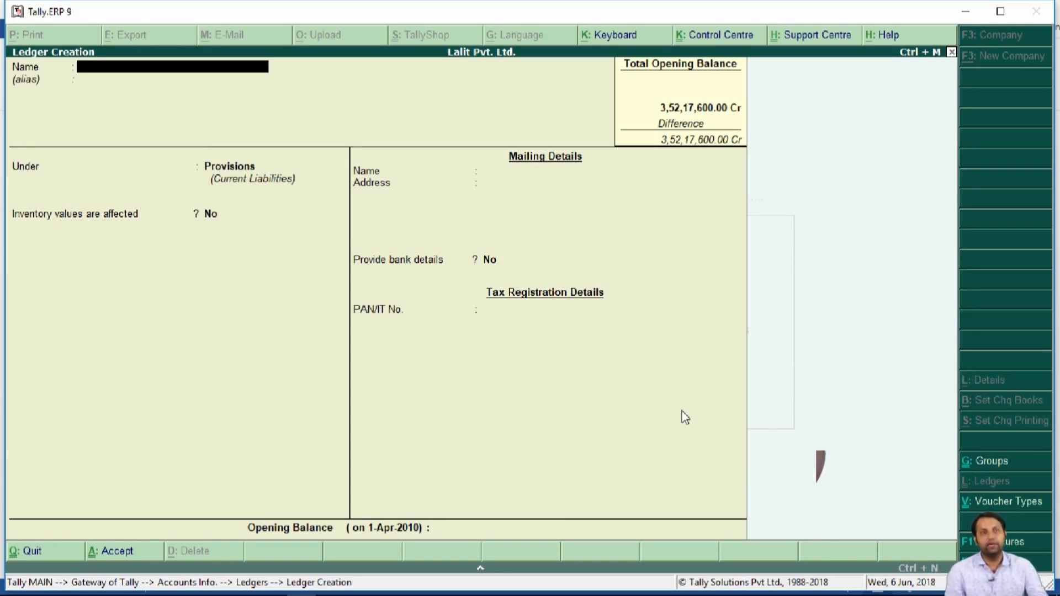
Leave ledger creation and open the Provision for Doubt Debts ledger for single ledger alteration
{"action": "key", "text": "Escape"}
{"action": "key", "text": "Return"}
{"action": "key", "text": "Down"}
{"action": "key", "text": "Down"}
{"action": "key", "text": "Return"}
{"action": "type", "text": "Pr"}
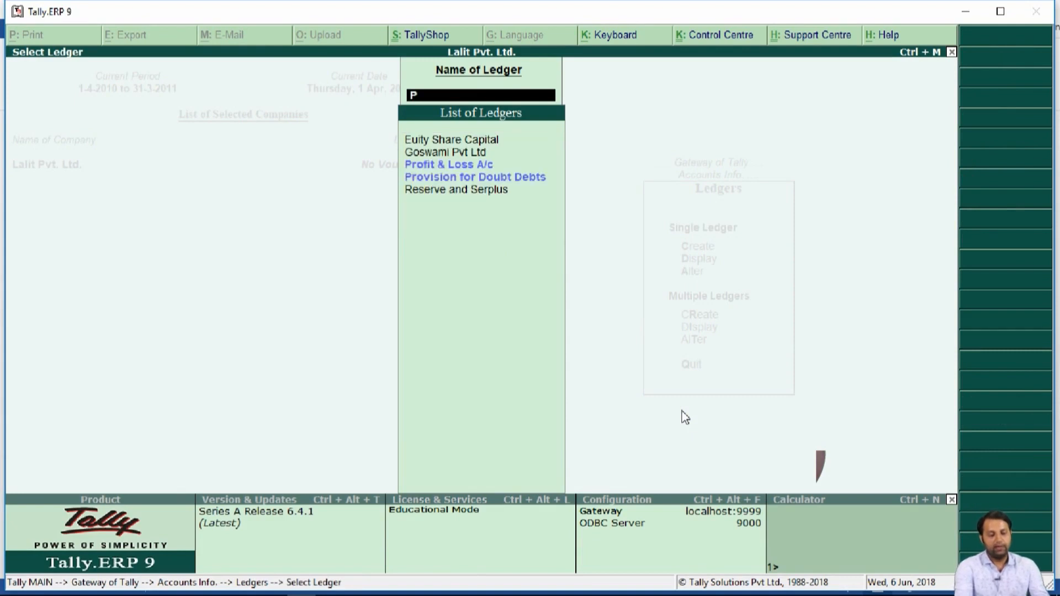
{"action": "key", "text": "Down"}
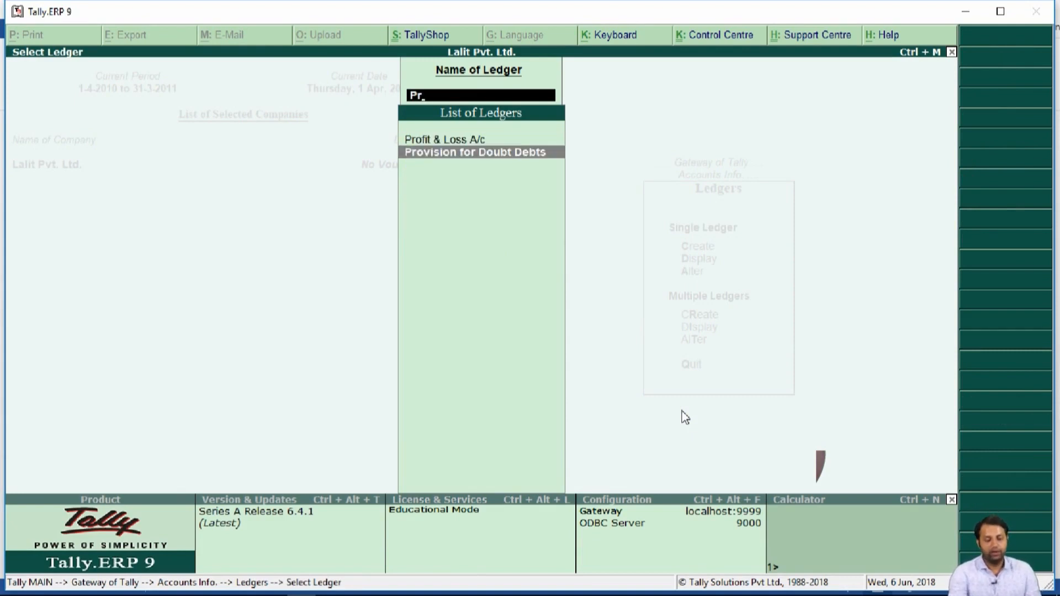
{"action": "key", "text": "Return"}
Keep the ledger's existing details, set its opening balance to 1500 Cr and save the alteration
{"action": "key", "text": "Return"}
{"action": "key", "text": "Return"}
{"action": "key", "text": "Return"}
{"action": "key", "text": "Return"}
{"action": "key", "text": "Return"}
{"action": "key", "text": "Return"}
{"action": "key", "text": "Escape"}
{"action": "type", "text": "1,500"}
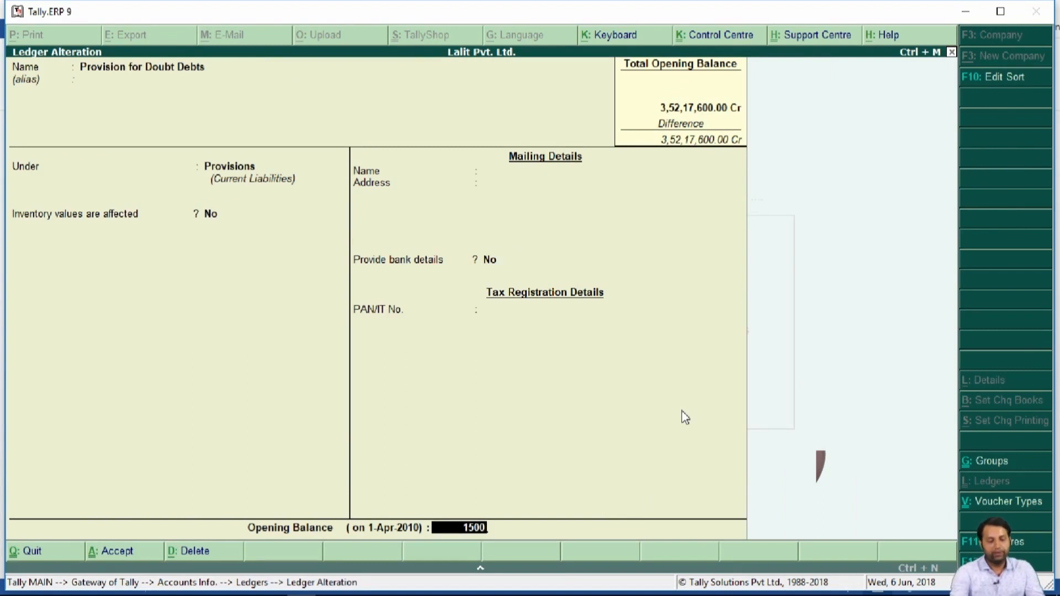
{"action": "key", "text": "Return"}
{"action": "key", "text": "Return"}
{"action": "key", "text": "Return"}
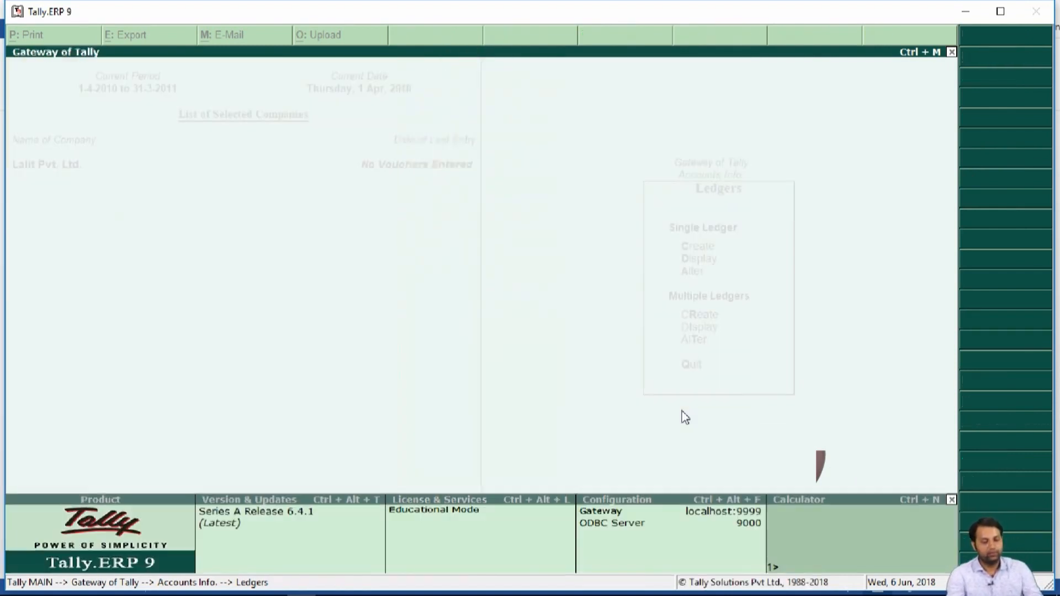
Return to single ledger creation, check the outstanding rent entry in the Word assignment and name the new ledger Out Rent
{"action": "key", "text": "Escape"}
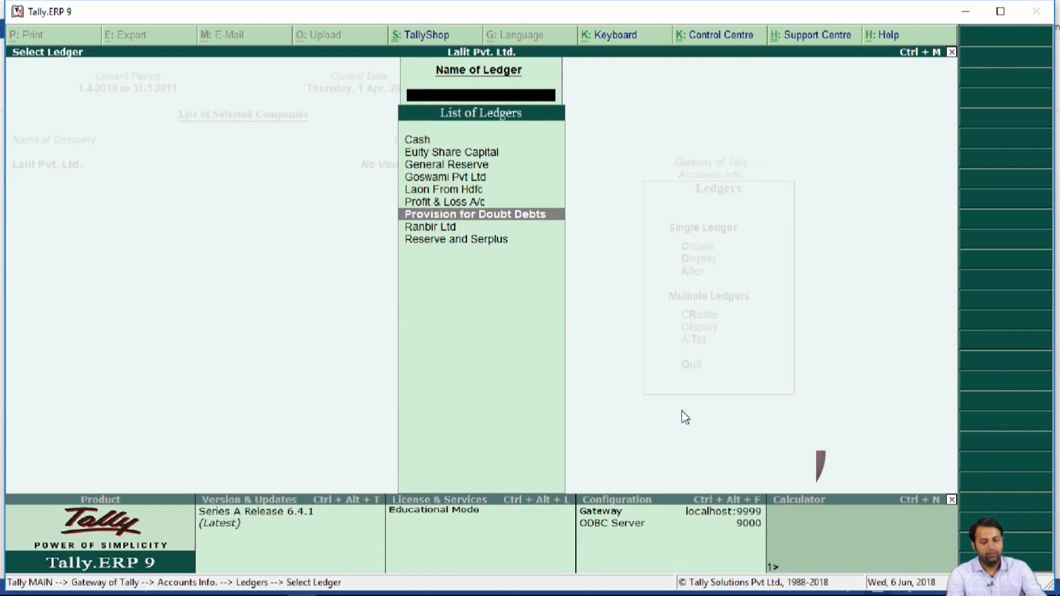
{"action": "key", "text": "Up"}
{"action": "key", "text": "Up"}
{"action": "key", "text": "Return"}
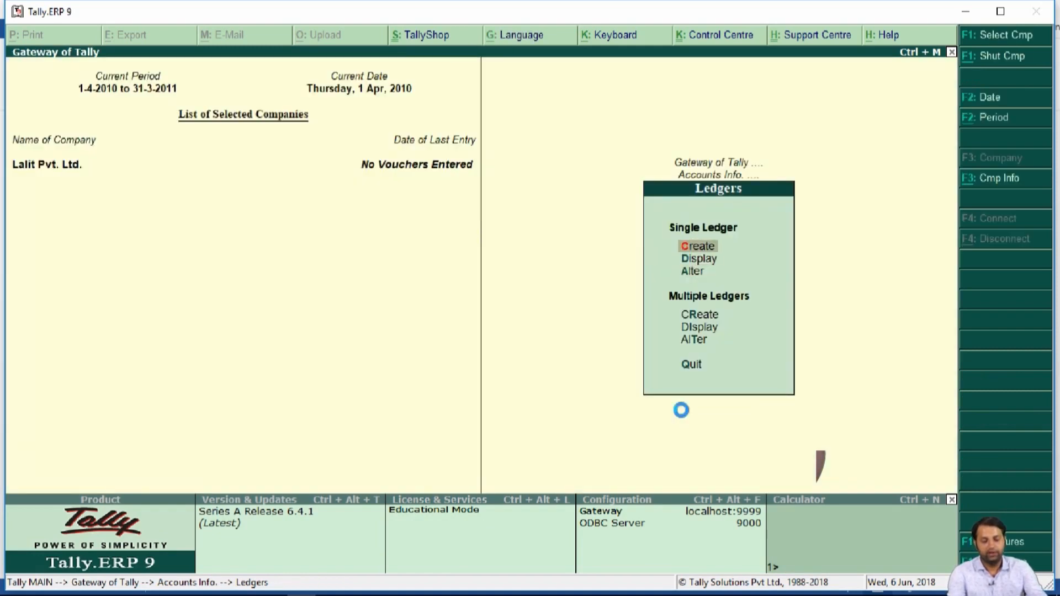
{"action": "key", "text": "alt+Tab"}
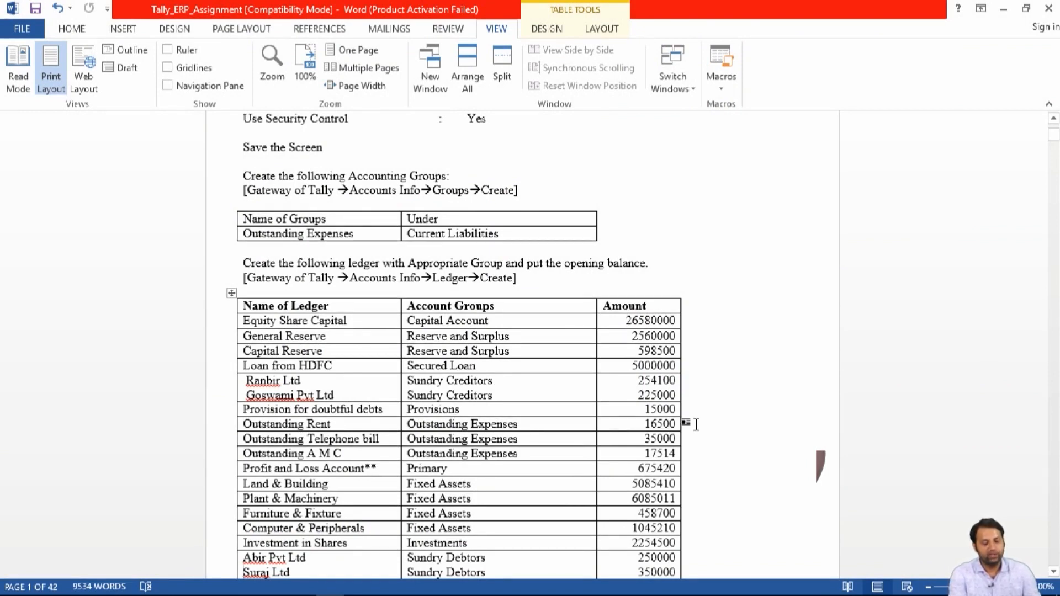
{"action": "key", "text": "alt+Tab"}
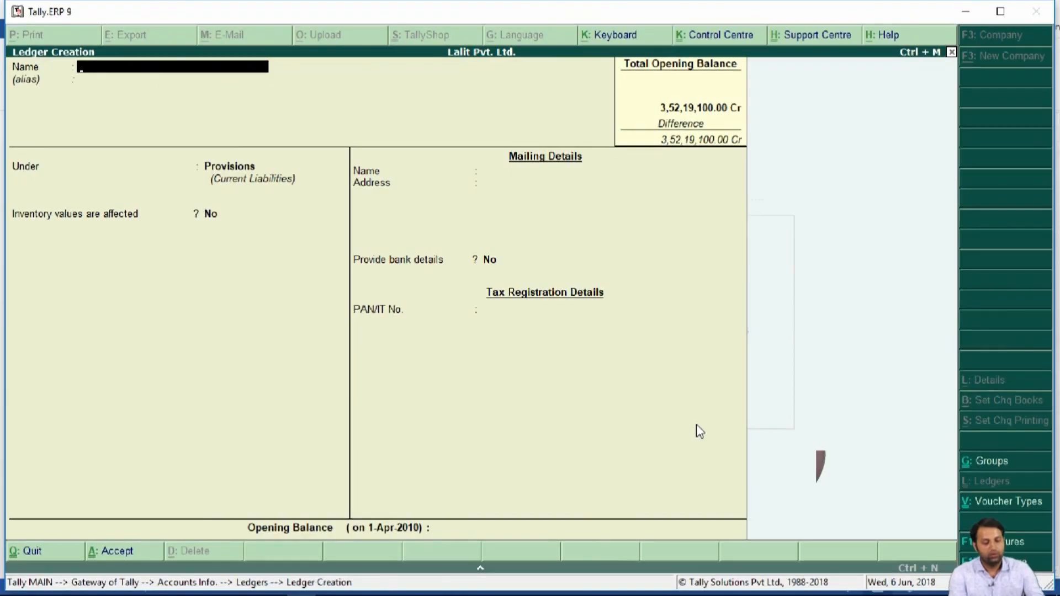
{"action": "type", "text": "Out Re"}
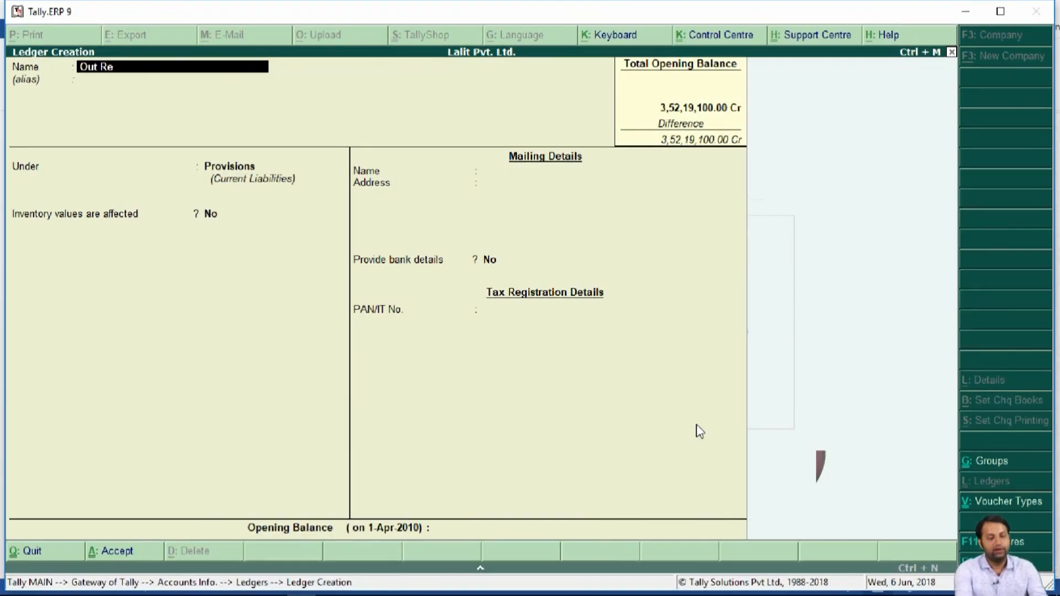
{"action": "key", "text": "Return"}
{"action": "key", "text": "Return"}
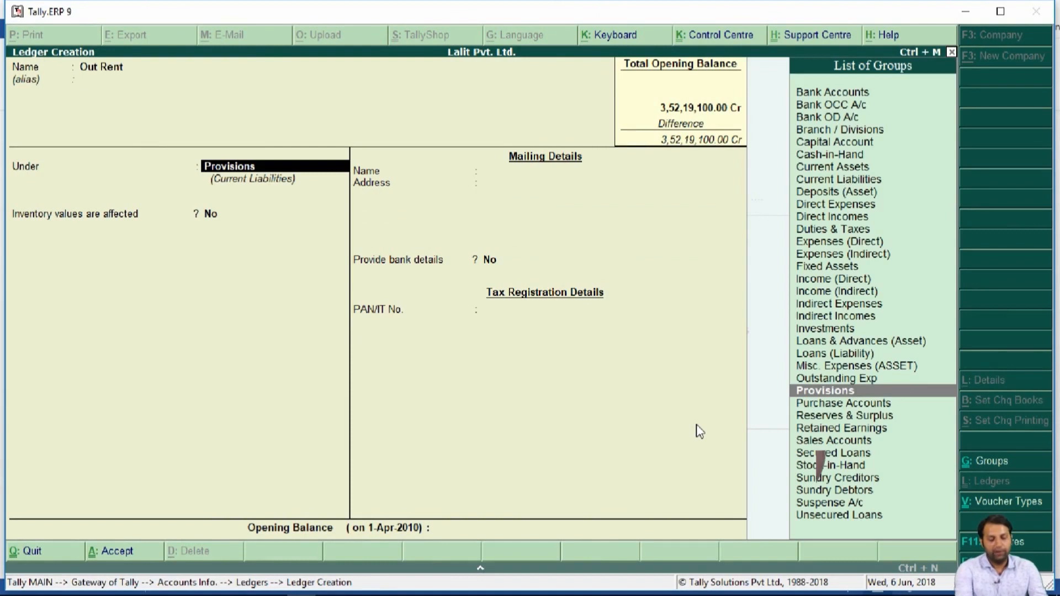
Place the Out Rent ledger under Outstanding Exp and keep the default inventory, mailing, bank and tax details
{"action": "type", "text": "Ou"}
{"action": "key", "text": "Return"}
{"action": "key", "text": "Return"}
{"action": "key", "text": "Return"}
{"action": "key", "text": "Return"}
{"action": "key", "text": "Return"}
{"action": "key", "text": "Return"}
{"action": "key", "text": "Return"}
{"action": "key", "text": "Return"}
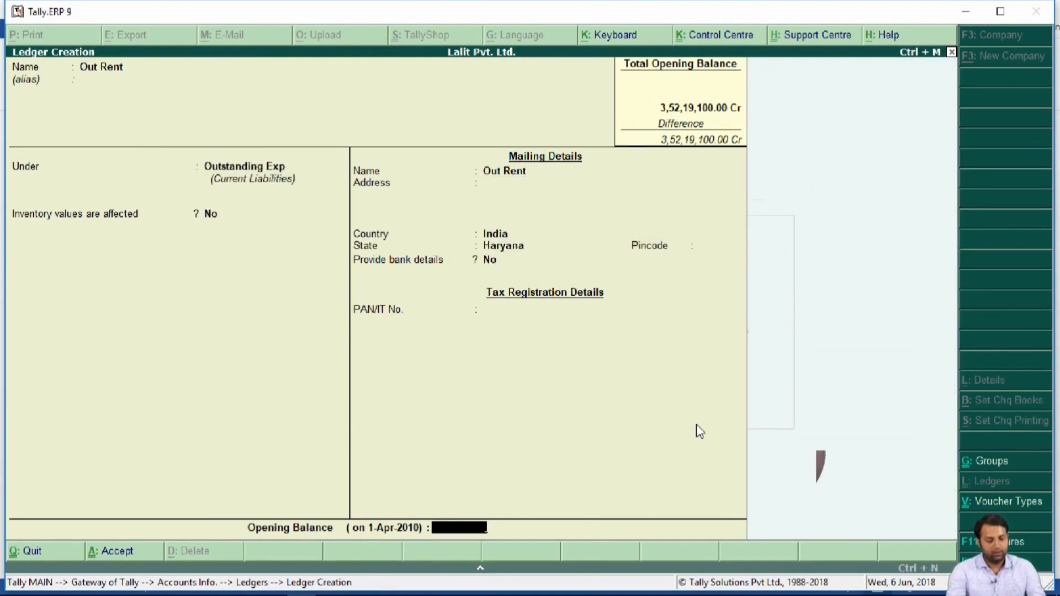
Check the outstanding rent amount in the Word assignment, set the opening balance to 16500 Cr and save the ledger
{"action": "key", "text": "alt+Tab"}
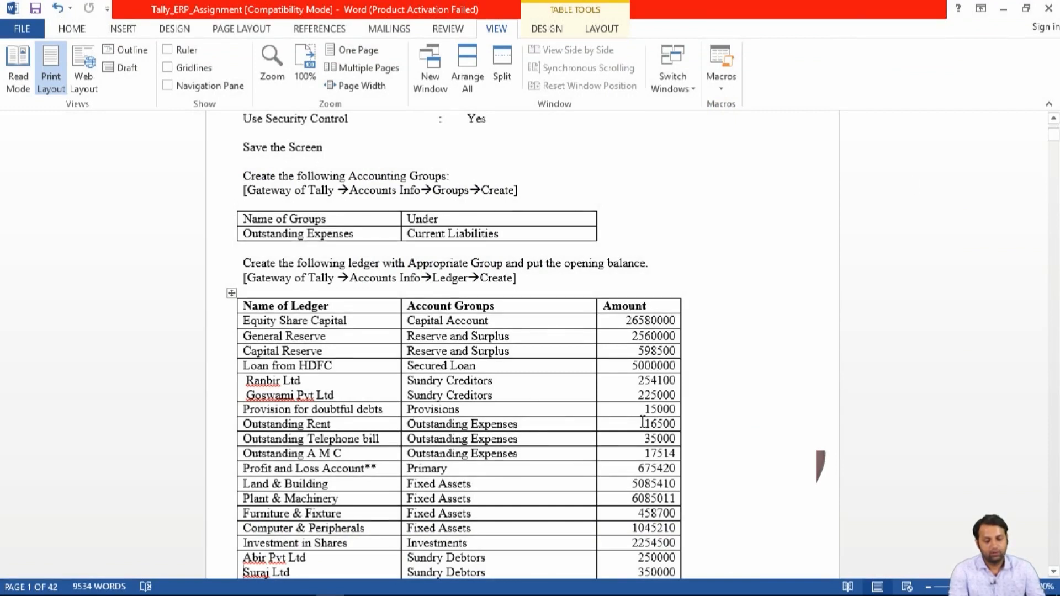
{"action": "key", "text": "alt+Tab"}
{"action": "type", "text": "16,500"}
{"action": "key", "text": "Return"}
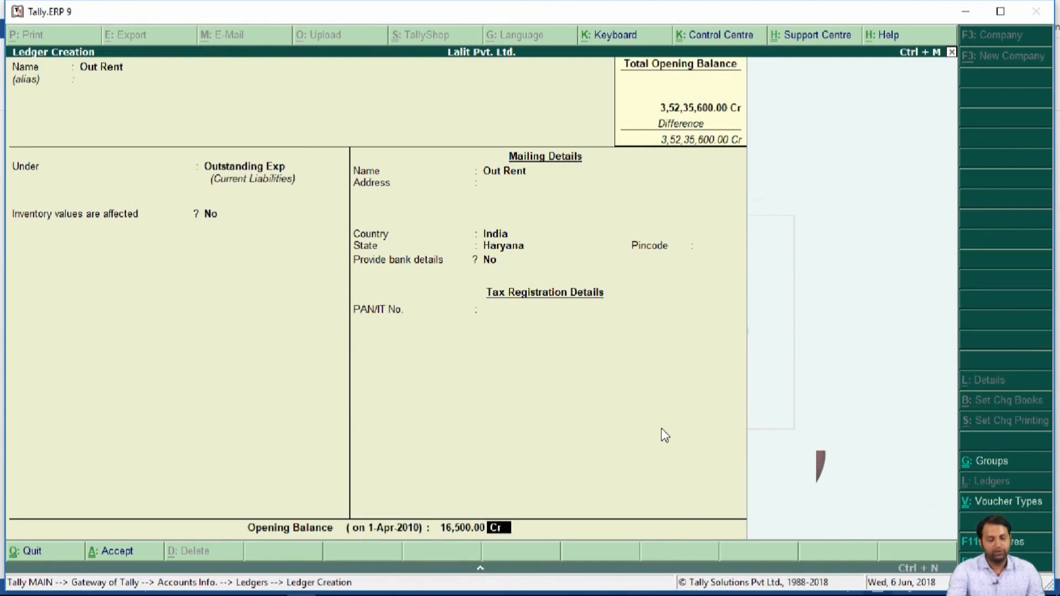
{"action": "key", "text": "Return"}
{"action": "key", "text": "Return"}
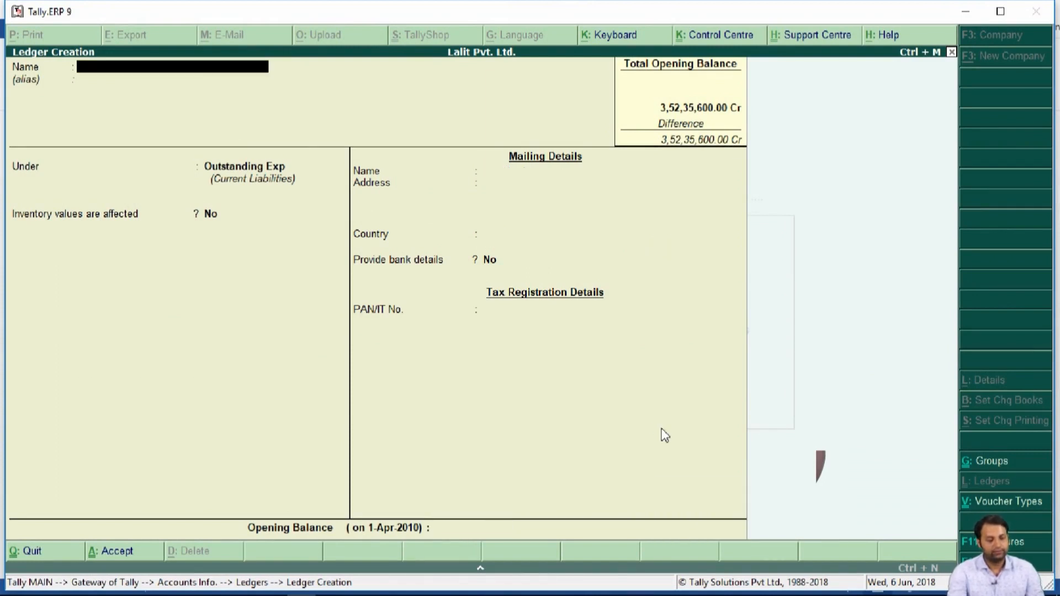
Check the outstanding telephone bill entry in the Word assignment and name the new ledger Out Telephone Bill
{"action": "key", "text": "alt+Tab"}
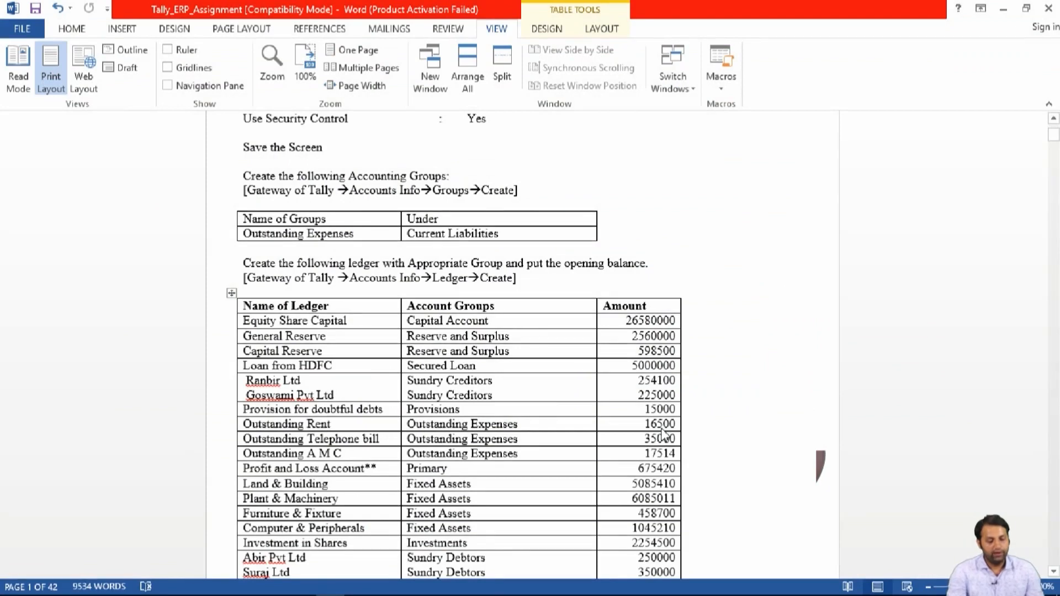
{"action": "scroll", "coordinate": [662, 427], "scroll_direction": "down", "scroll_amount": 1}
{"action": "scroll", "coordinate": [662, 428], "scroll_direction": "down", "scroll_amount": 3}
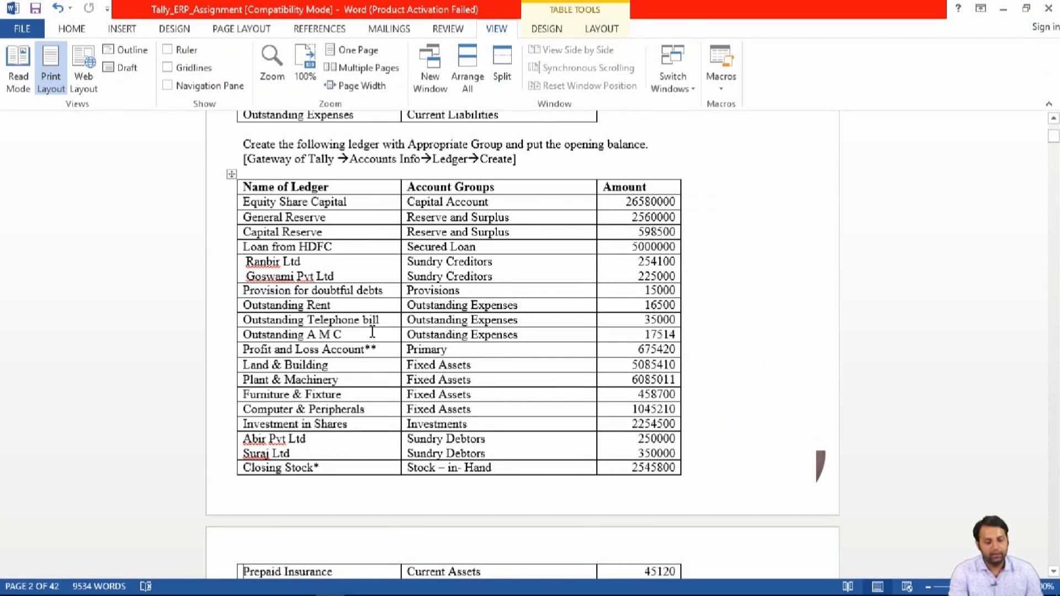
{"action": "key", "text": "alt+Tab"}
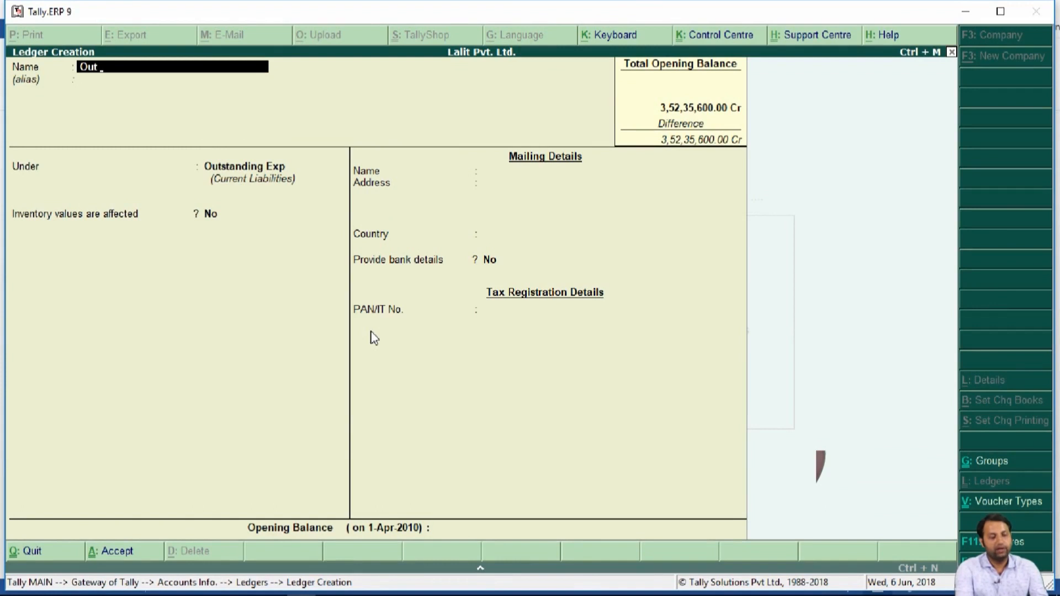
{"action": "type", "text": "elephone Bill"}
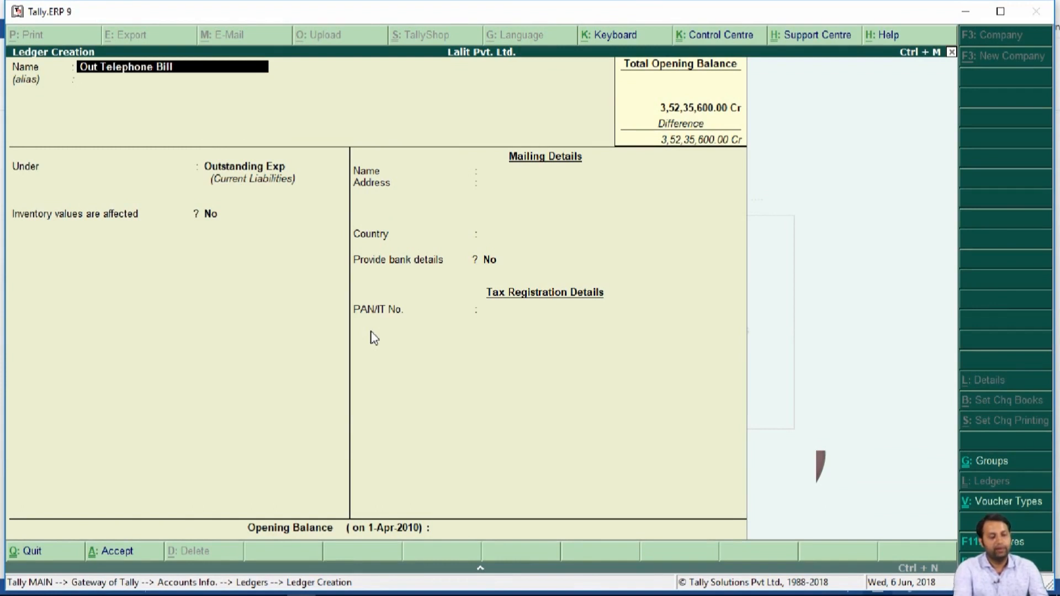
Keep the Out Telephone Bill ledger under Outstanding Exp with the default inventory, mailing, bank and tax details
{"action": "key", "text": "Return"}
{"action": "key", "text": "Return"}
{"action": "key", "text": "Return"}
{"action": "key", "text": "Return"}
{"action": "key", "text": "Return"}
{"action": "key", "text": "Return"}
{"action": "key", "text": "Return"}
{"action": "key", "text": "Return"}
{"action": "key", "text": "Return"}
{"action": "key", "text": "Return"}
Check the telephone bill amount in the Word assignment, set the opening balance to 35000 Cr and save the ledger
{"action": "key", "text": "alt+Tab"}
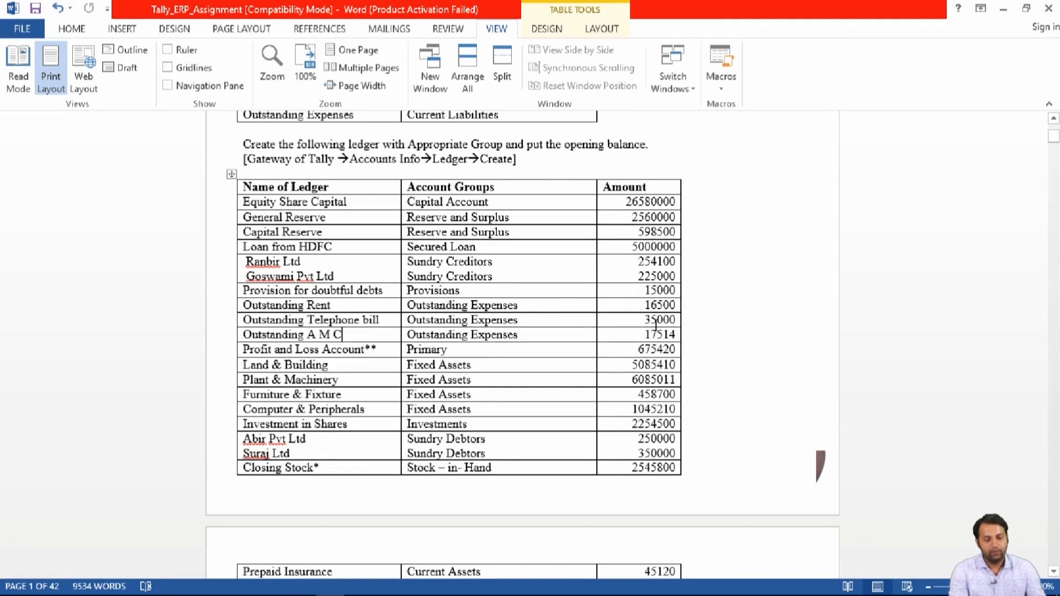
{"action": "key", "text": "alt+Tab"}
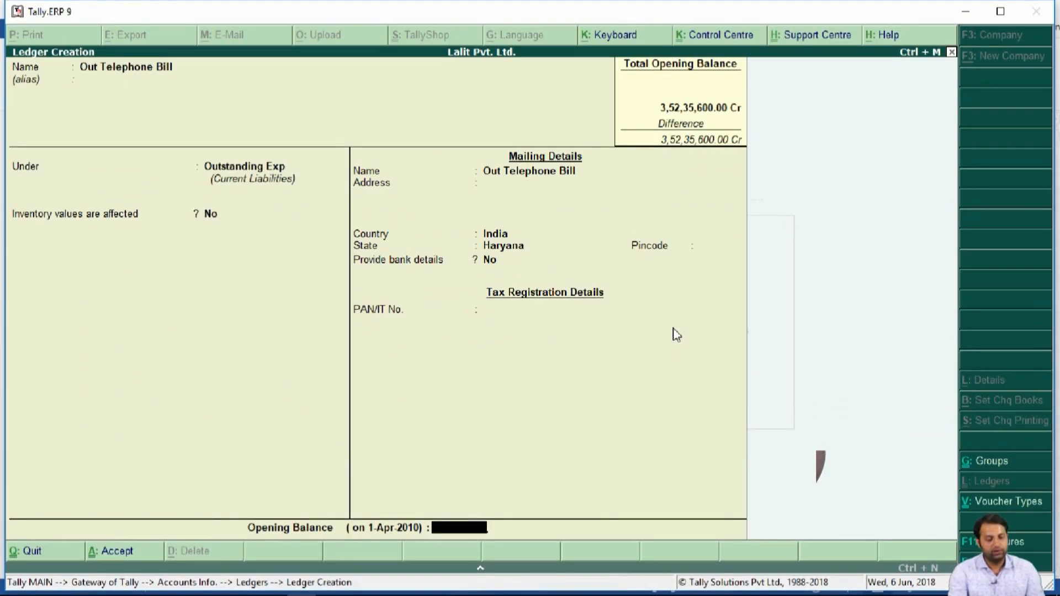
{"action": "type", "text": "35000"}
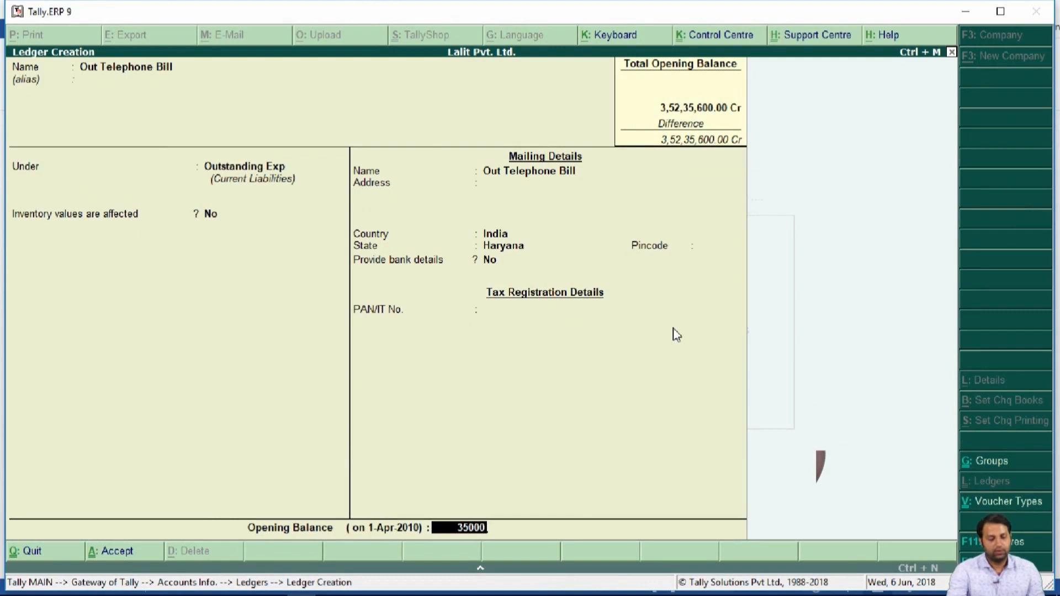
{"action": "key", "text": "Return"}
{"action": "key", "text": "Return"}
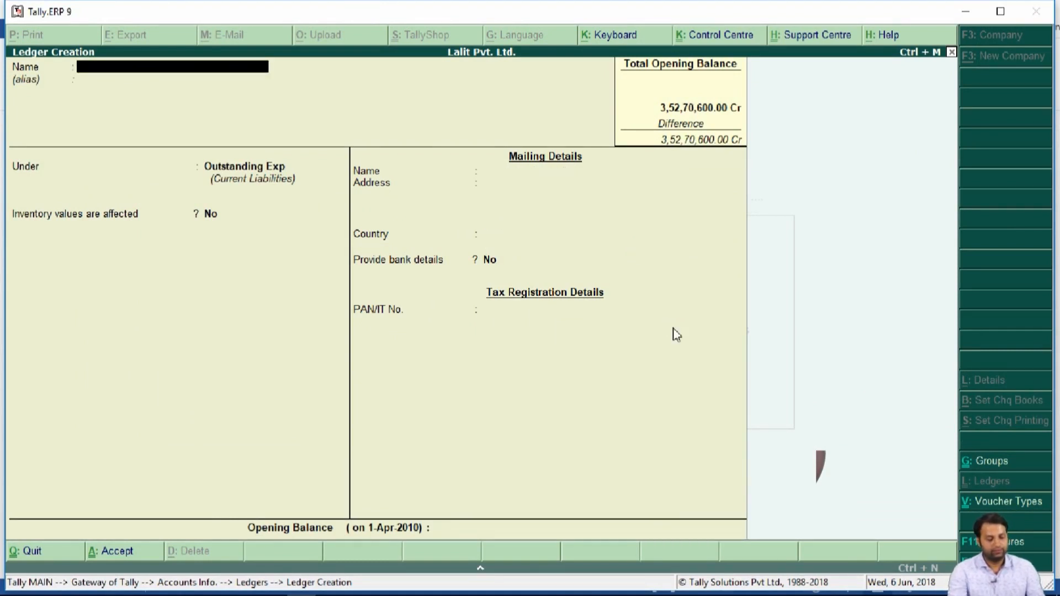
Check the outstanding AMC entry in the Word assignment and name the new ledger Out Amc
{"action": "key", "text": "alt+Tab"}
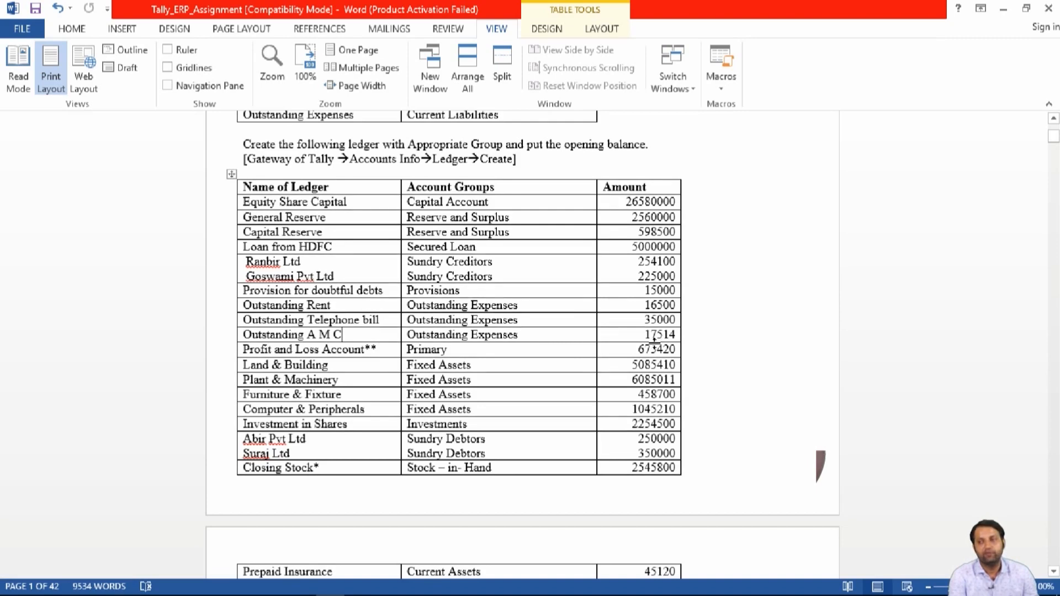
{"action": "key", "text": "alt+Tab"}
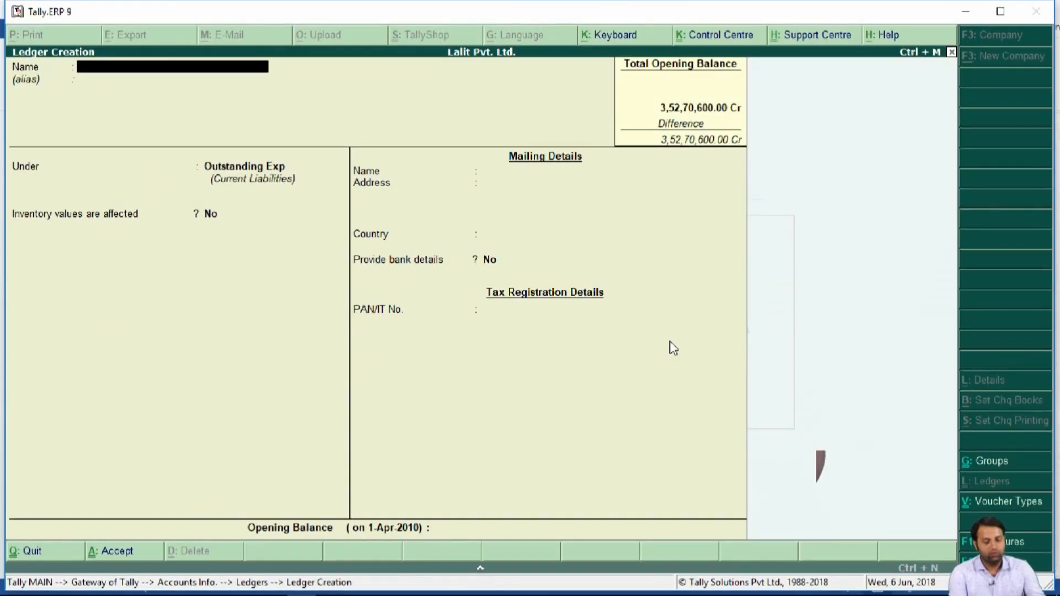
{"action": "type", "text": "Out"}
{"action": "type", "text": " amd"}
{"action": "key", "text": "BackSpace"}
{"action": "type", "text": "c"}
Keep the Out Amc ledger under Outstanding Exp with the default inventory, mailing, bank and tax details
{"action": "key", "text": "Return"}
{"action": "key", "text": "Return"}
{"action": "key", "text": "Return"}
{"action": "key", "text": "Return"}
{"action": "key", "text": "Return"}
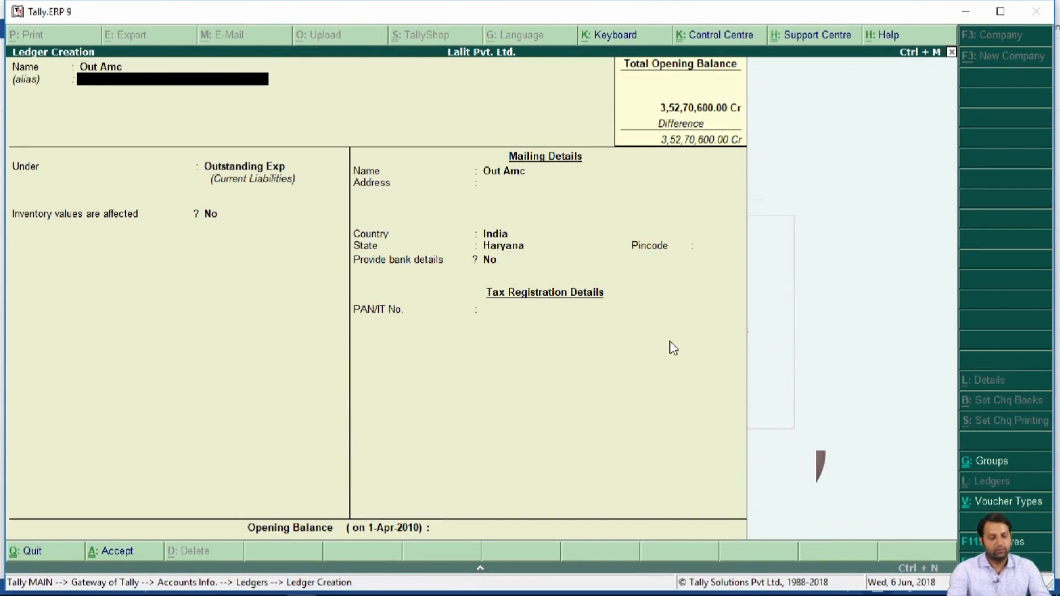
{"action": "key", "text": "Return"}
{"action": "key", "text": "Return"}
{"action": "key", "text": "Return"}
{"action": "key", "text": "Return"}
{"action": "key", "text": "Return"}
{"action": "key", "text": "Return"}
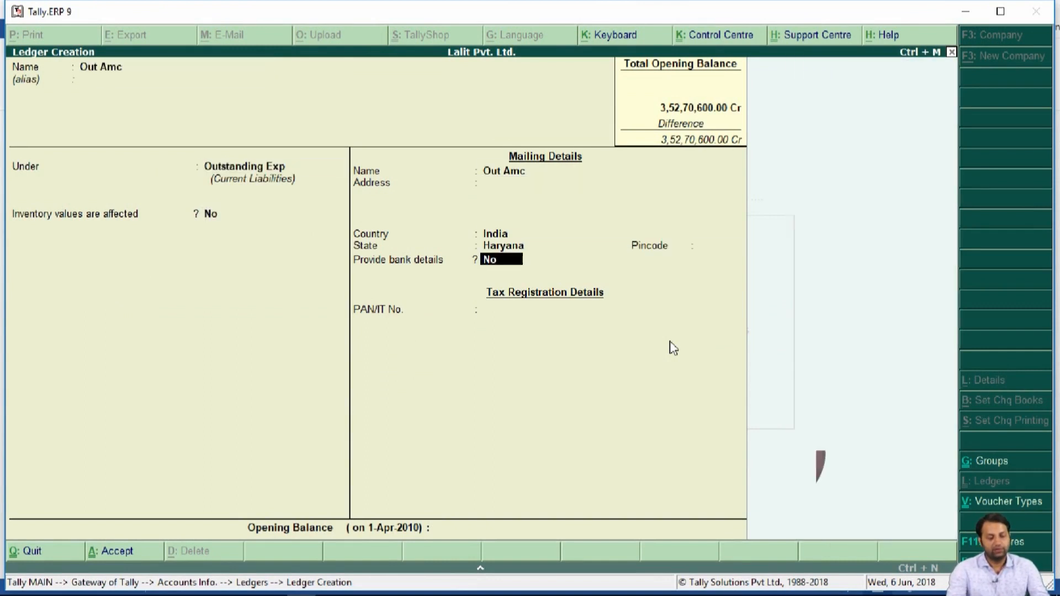
Check the outstanding AMC amount in the Word assignment, set the opening balance to 17514 Cr and save the ledger
{"action": "key", "text": "alt+Tab"}
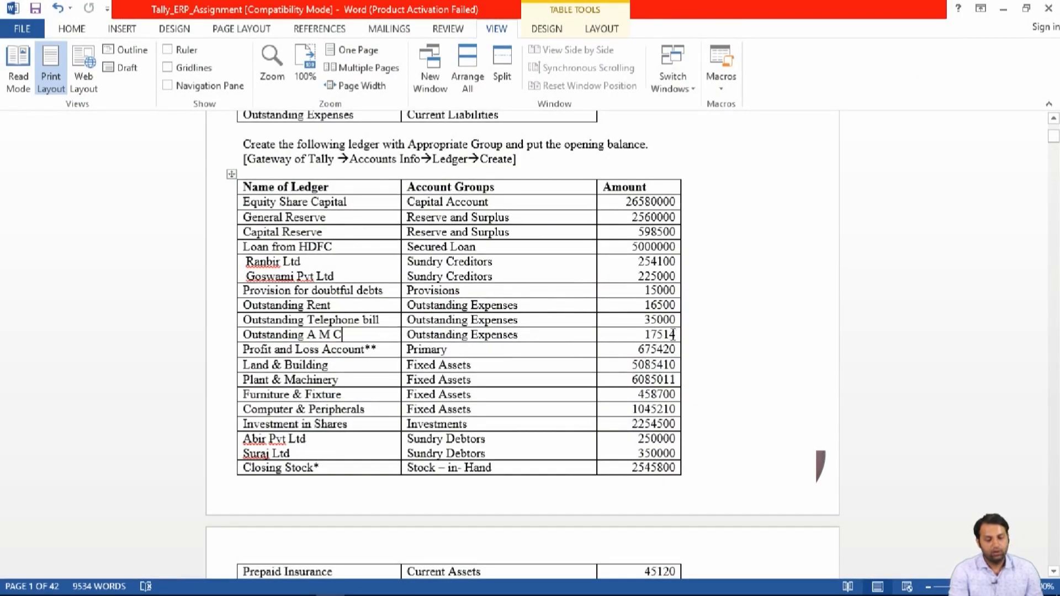
{"action": "key", "text": "alt+Tab"}
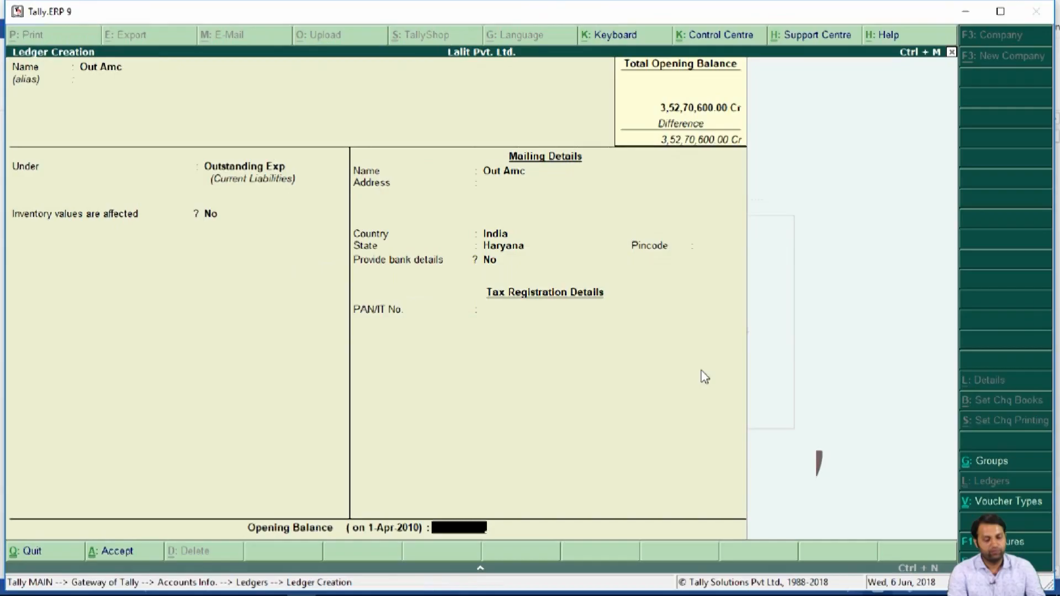
{"action": "type", "text": "17,514"}
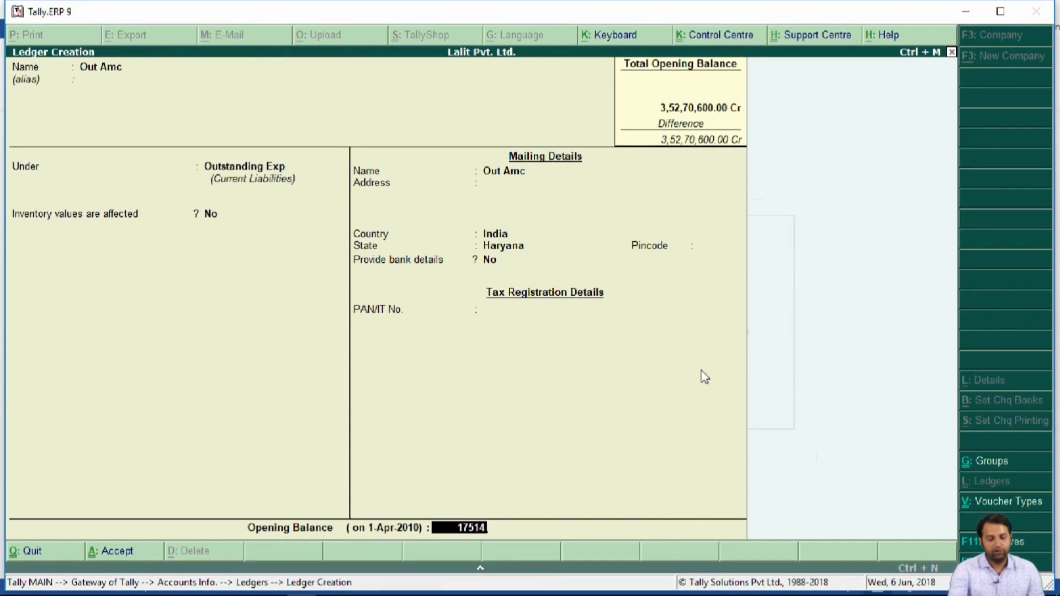
{"action": "key", "text": "Return"}
{"action": "key", "text": "Return"}
{"action": "key", "text": "Return"}
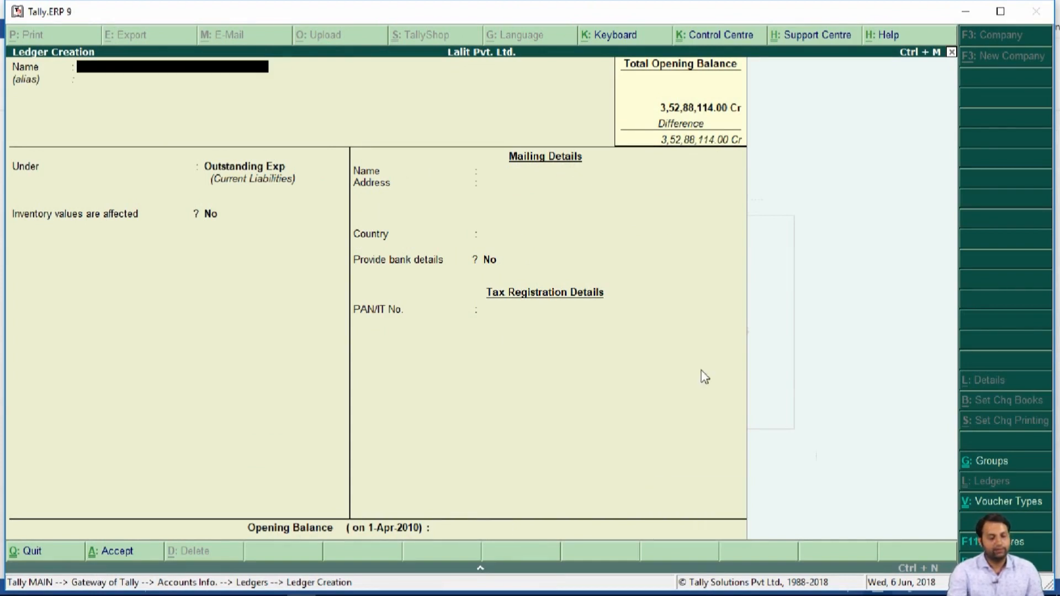
Check the Profit and Loss Account entry in the Word assignment and open the Profit & Loss A/c ledger for alteration
{"action": "key", "text": "alt+Tab"}
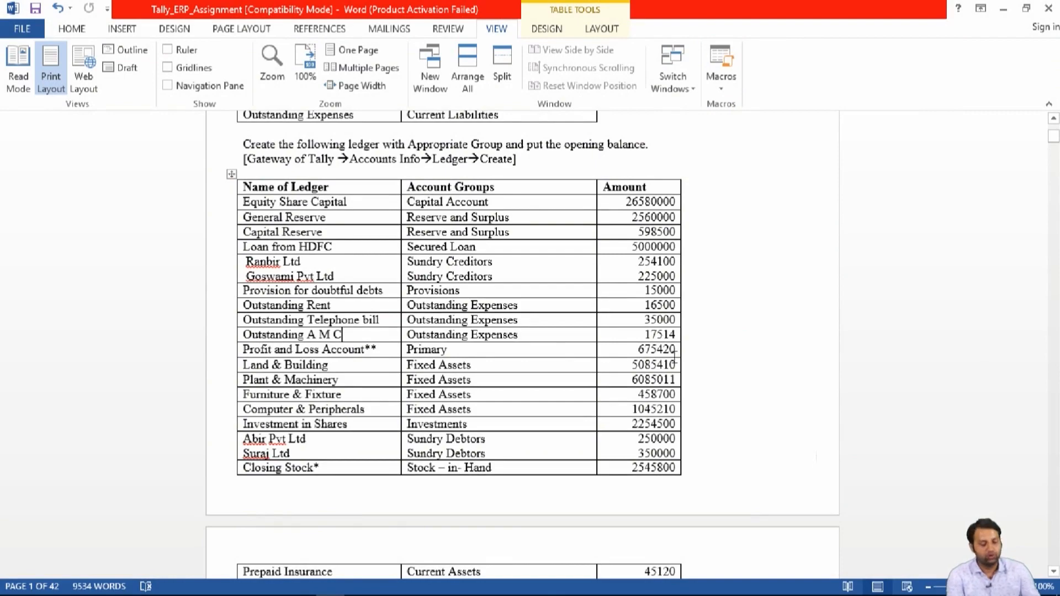
{"action": "key", "text": "alt+Tab"}
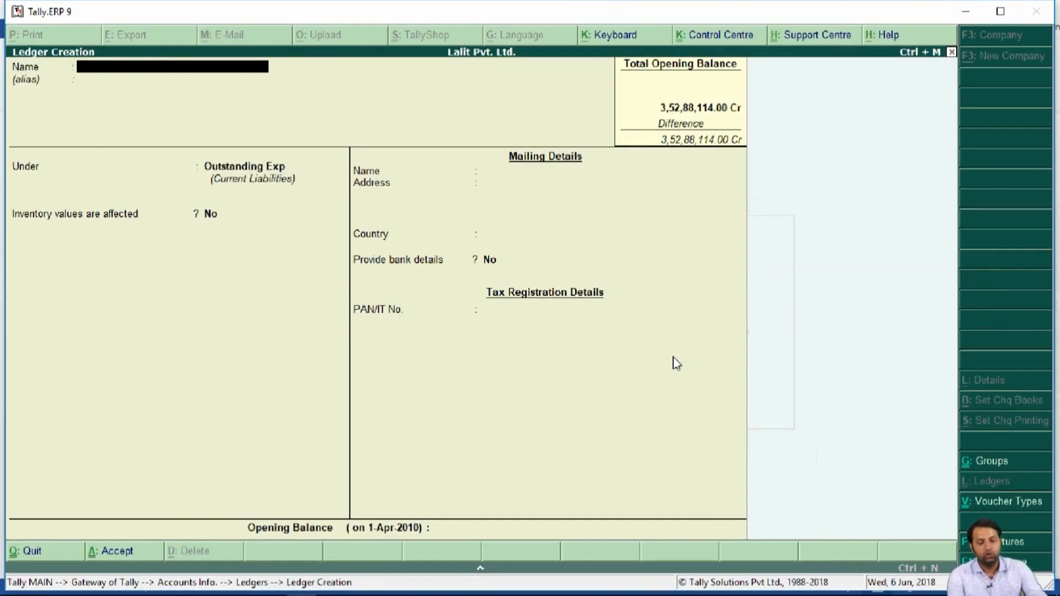
{"action": "key", "text": "Escape"}
{"action": "key", "text": "Down"}
{"action": "key", "text": "Down"}
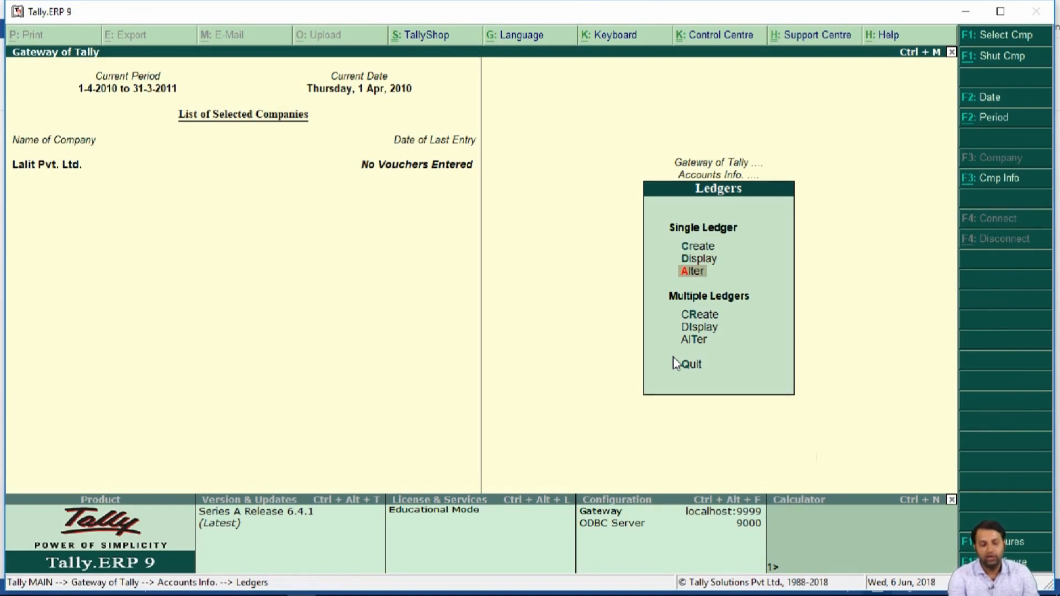
{"action": "key", "text": "Return"}
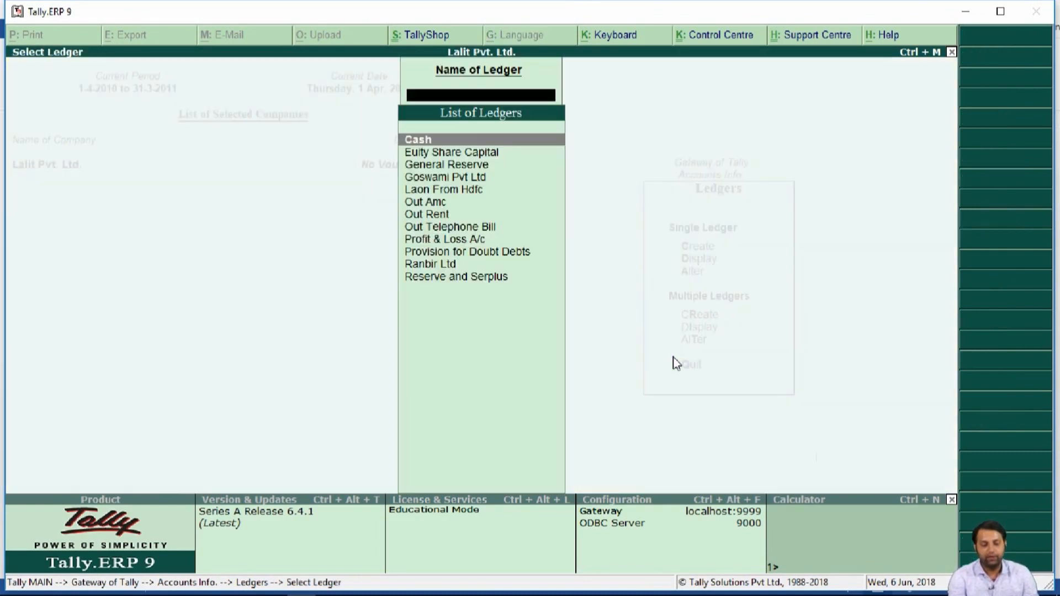
{"action": "type", "text": "Pr"}
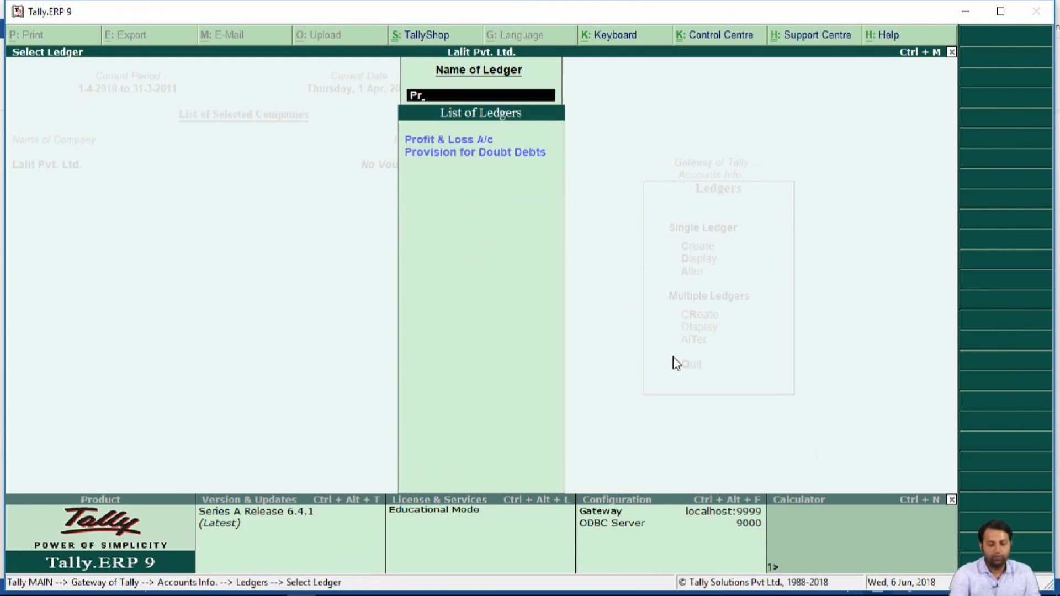
{"action": "key", "text": "Return"}
Keep the existing name, Primary group, inventory, bank and tax details of the Profit & Loss A/c ledger
{"action": "key", "text": "Return"}
{"action": "key", "text": "Return"}
{"action": "key", "text": "Return"}
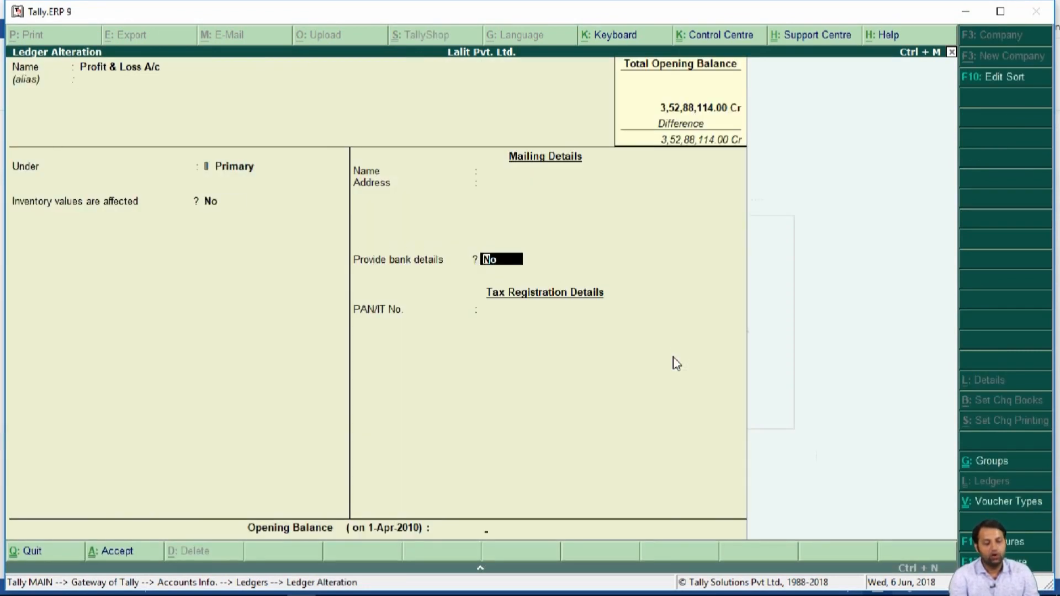
{"action": "key", "text": "Return"}
{"action": "key", "text": "Escape"}
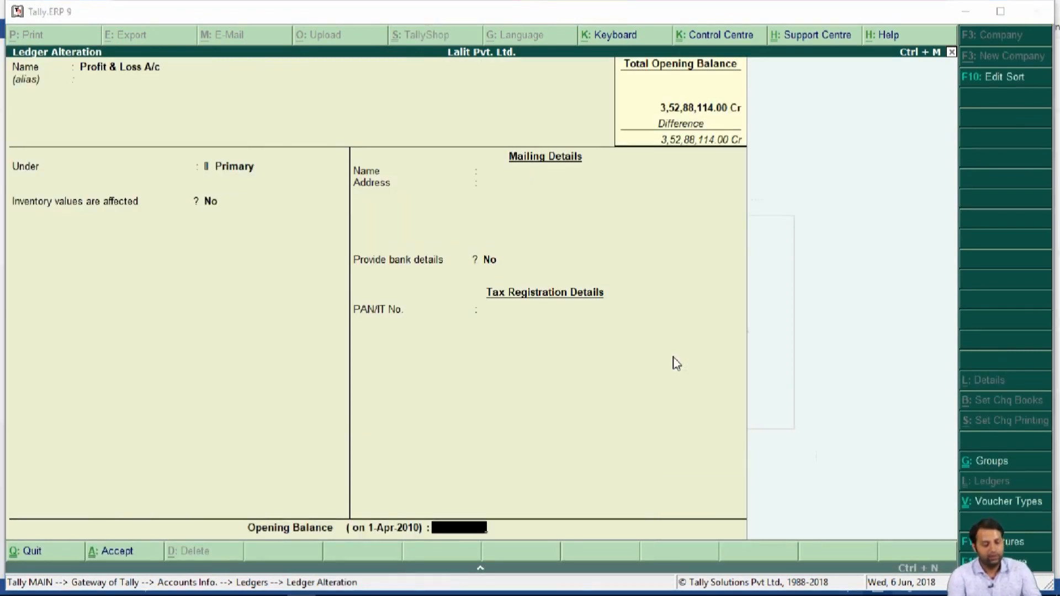
Check the profit and loss amount in the Word assignment, set the opening balance to 675420 Cr and save the alteration
{"action": "key", "text": "alt+Tab"}
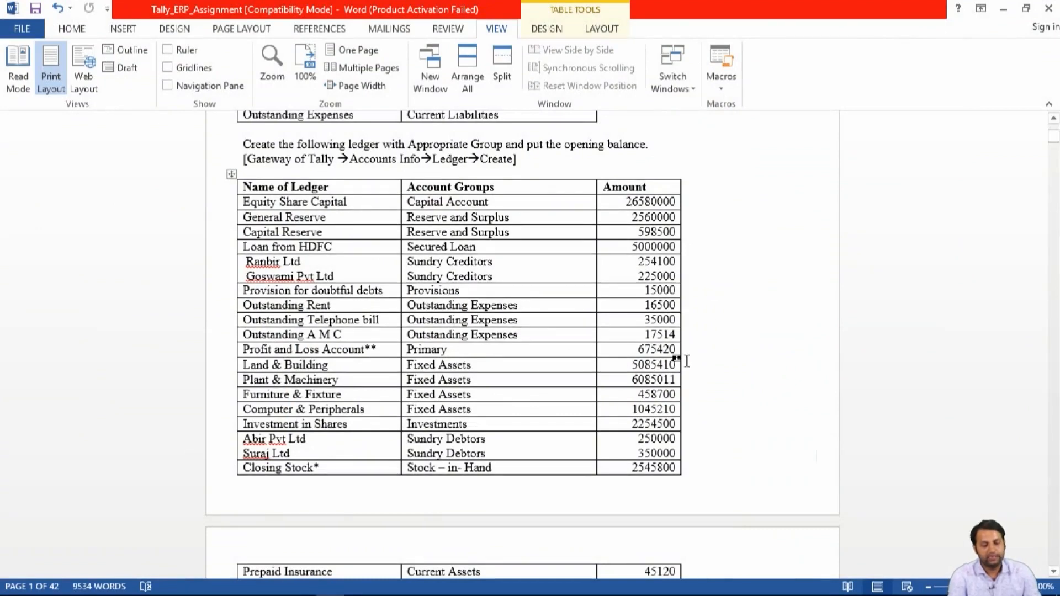
{"action": "key", "text": "alt+Tab"}
{"action": "type", "text": "6,75,420"}
{"action": "key", "text": "Return"}
{"action": "key", "text": "Return"}
{"action": "key", "text": "Return"}
{"action": "key", "text": "Escape"}
{"action": "key", "text": "Escape"}
{"action": "key", "text": "Up"}
{"action": "key", "text": "Up"}
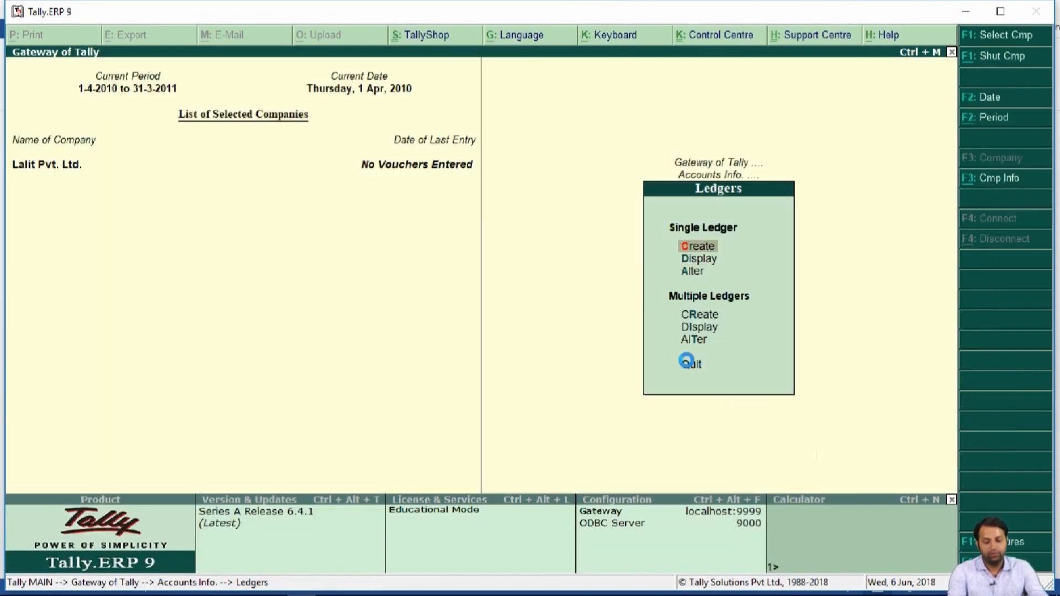
{"action": "key", "text": "Return"}
{"action": "key", "text": "alt+Tab"}
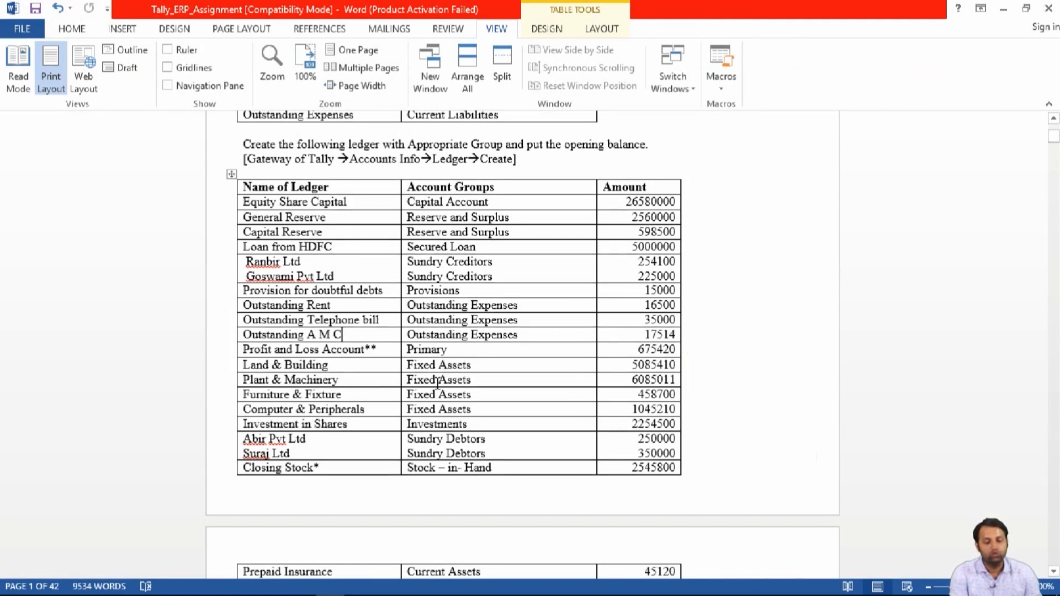
{"action": "key", "text": "alt+Tab"}
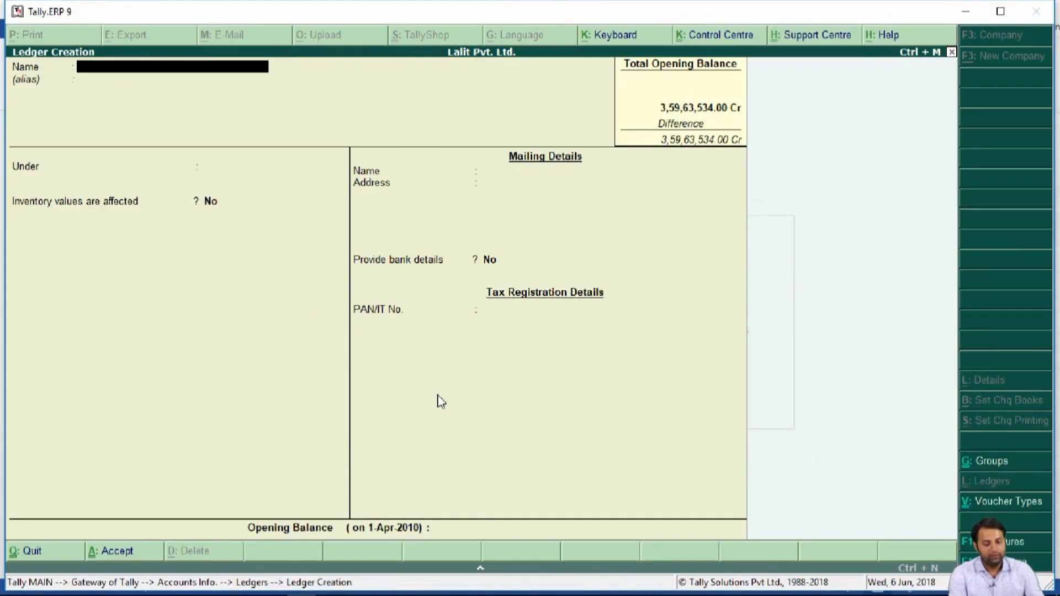
{"action": "key", "text": "Escape"}
{"action": "key", "text": "Escape"}
Open multiple ledger creation and choose Fixed Assets as the group for the new ledgers
{"action": "key", "text": "Return"}
{"action": "key", "text": "Down"}
{"action": "key", "text": "Down"}
{"action": "key", "text": "Down"}
{"action": "key", "text": "Down"}
{"action": "key", "text": "Up"}
{"action": "key", "text": "Return"}
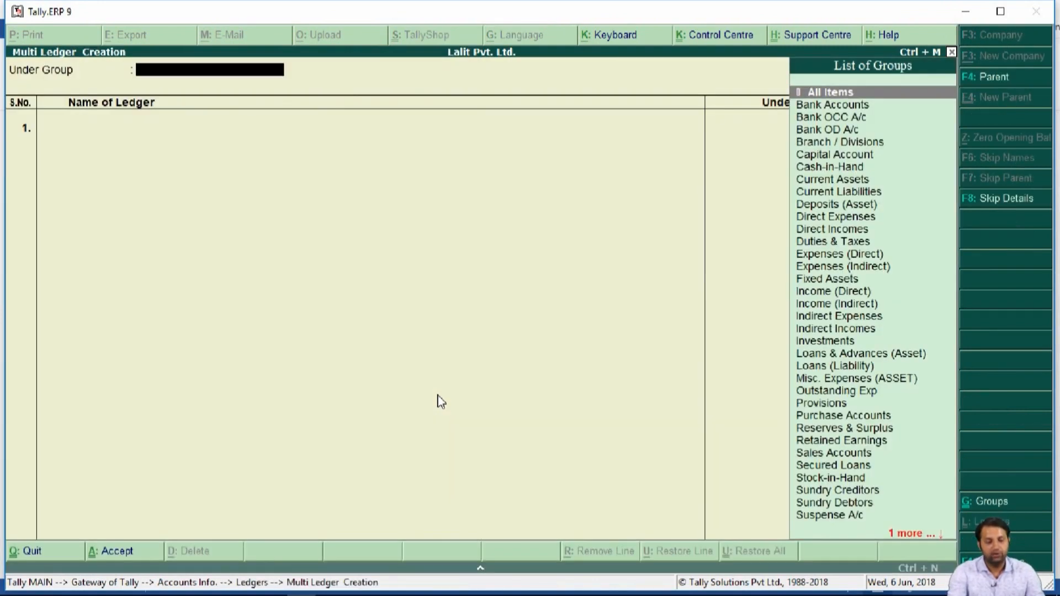
{"action": "type", "text": "F"}
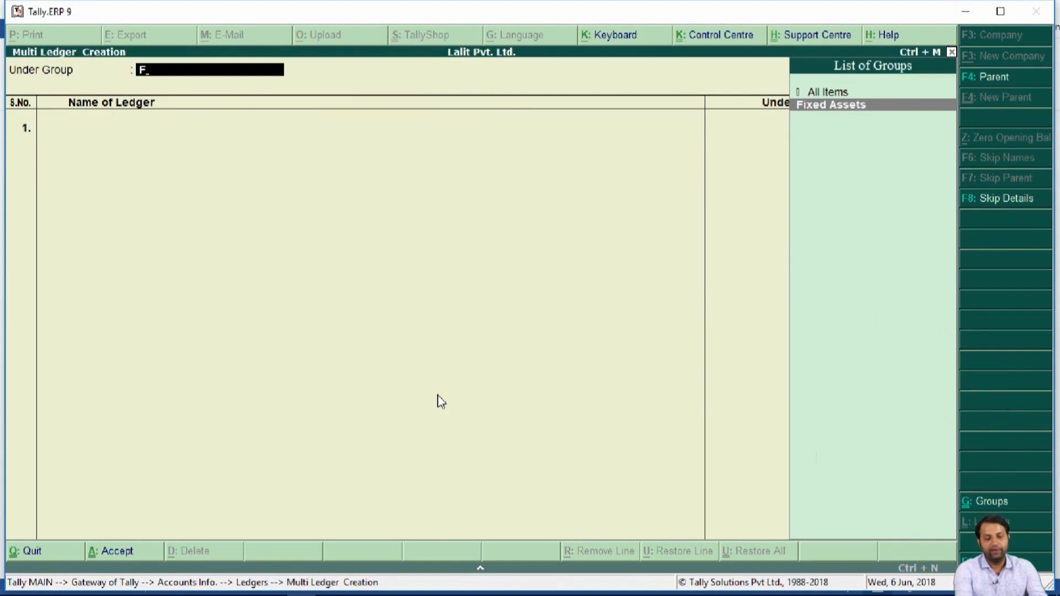
{"action": "key", "text": "Return"}
Check the fixed asset entries in the Word assignment and name the first ledger Land and Building
{"action": "key", "text": "alt+Tab"}
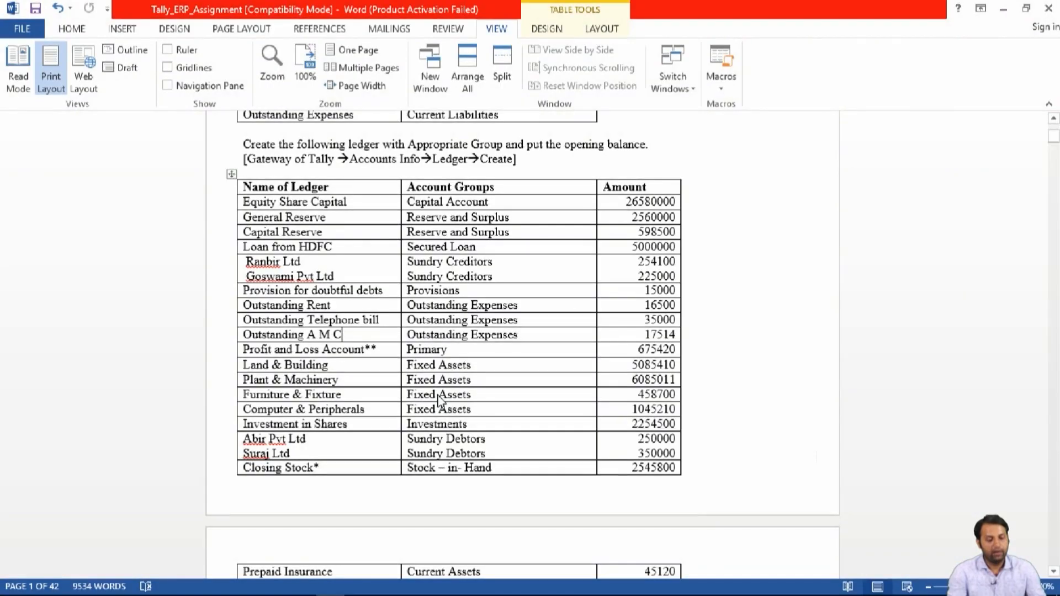
{"action": "key", "text": "alt+Tab"}
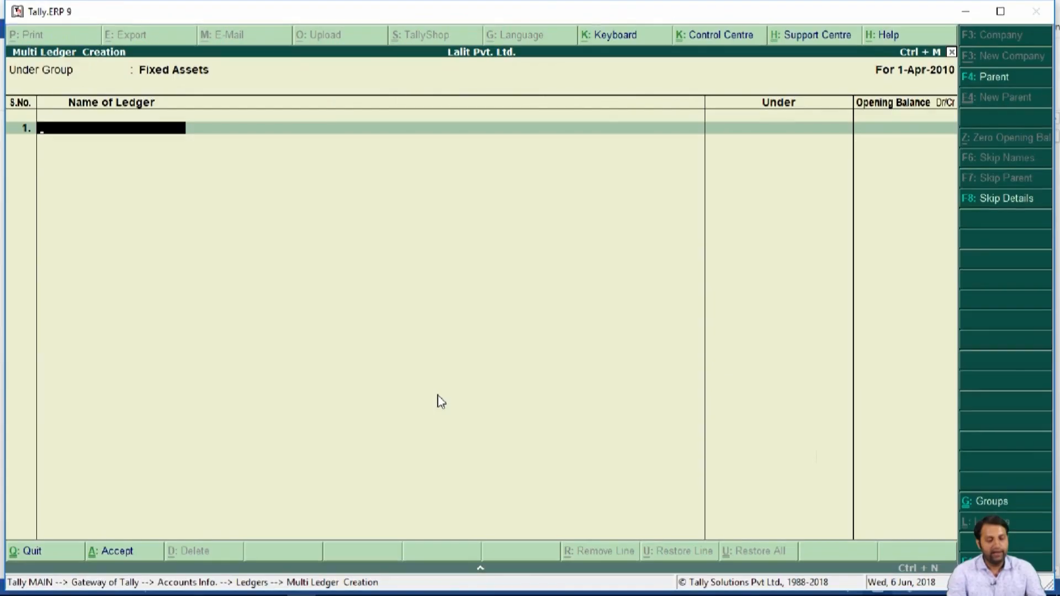
{"action": "type", "text": "Land and Building"}
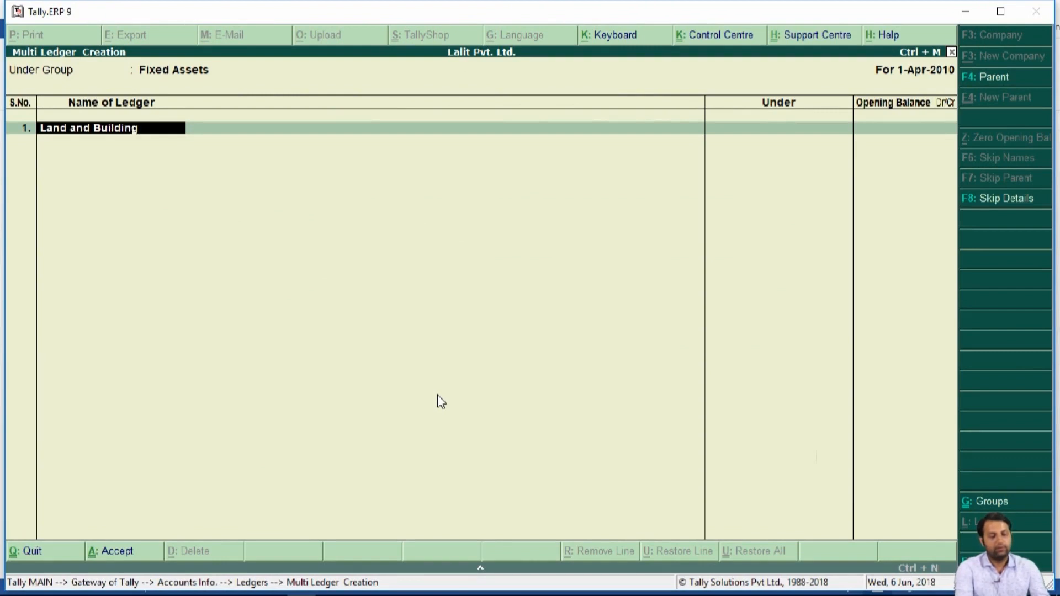
{"action": "key", "text": "Return"}
Check the Land & Building amount in the Word assignment and set that ledger's opening balance to 5085410 Dr
{"action": "key", "text": "alt+Tab"}
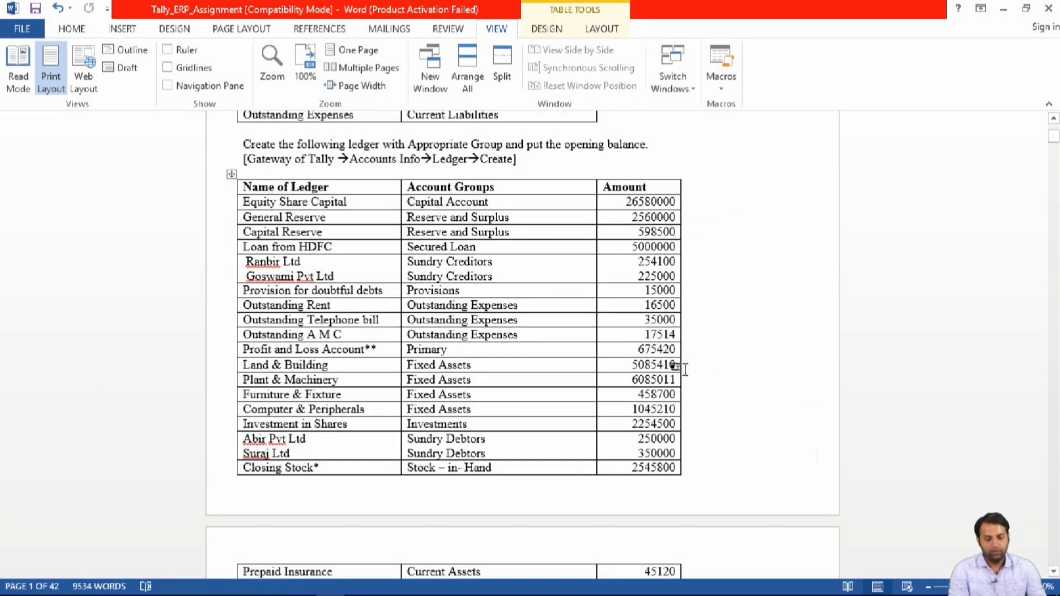
{"action": "key", "text": "alt+Tab"}
{"action": "type", "text": "58"}
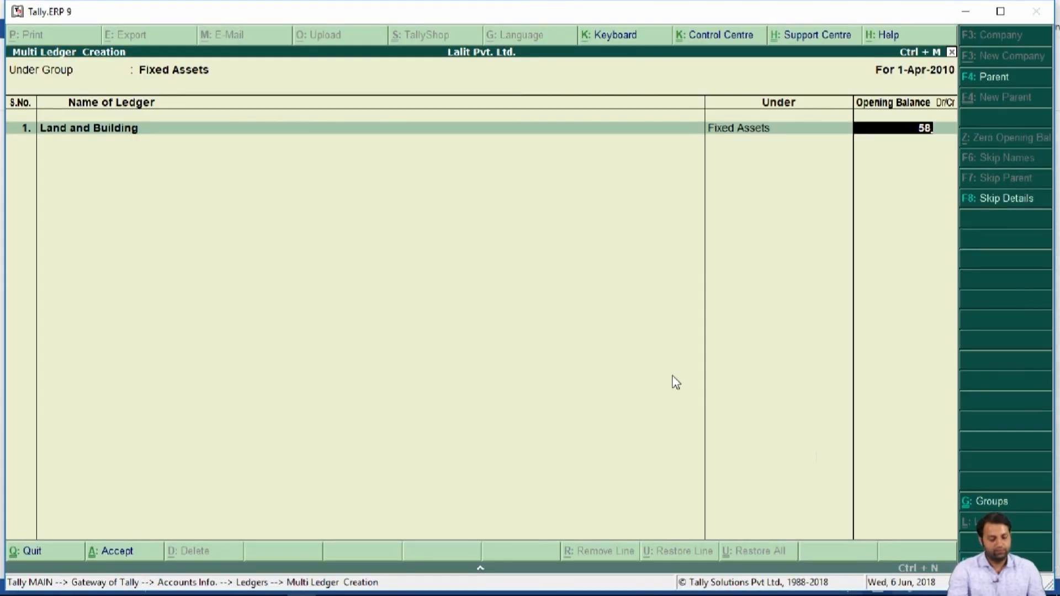
{"action": "key", "text": "alt+Tab"}
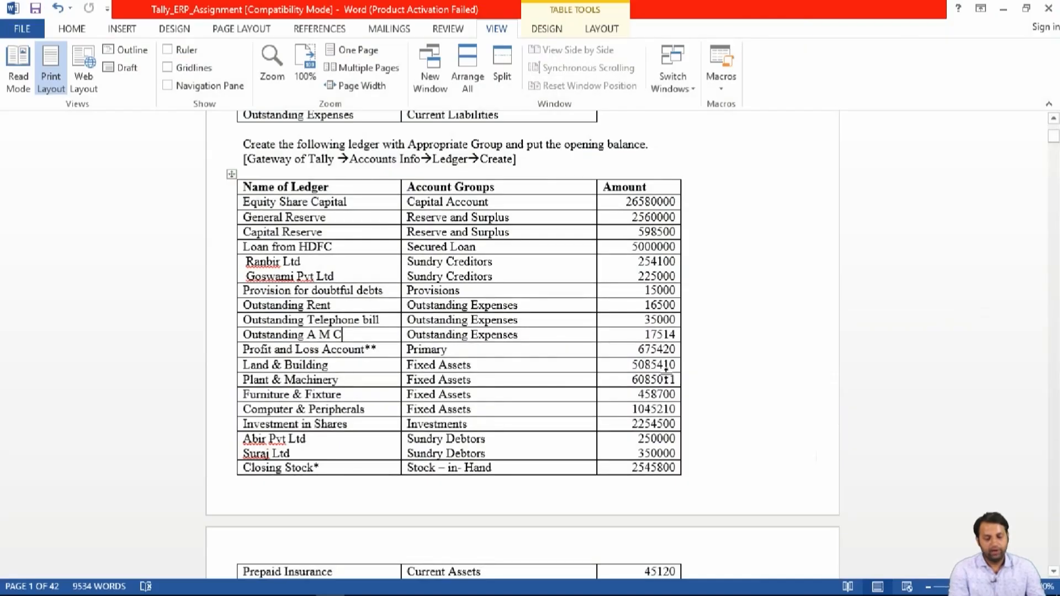
{"action": "key", "text": "alt+Tab"}
{"action": "key", "text": "BackSpace"}
{"action": "type", "text": "0"}
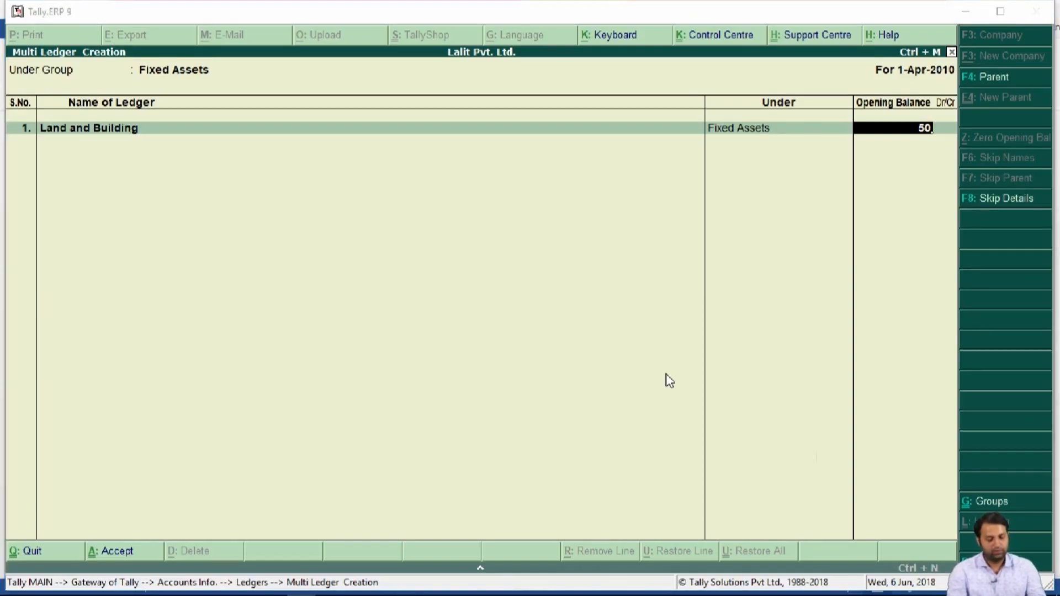
{"action": "key", "text": "alt+Tab"}
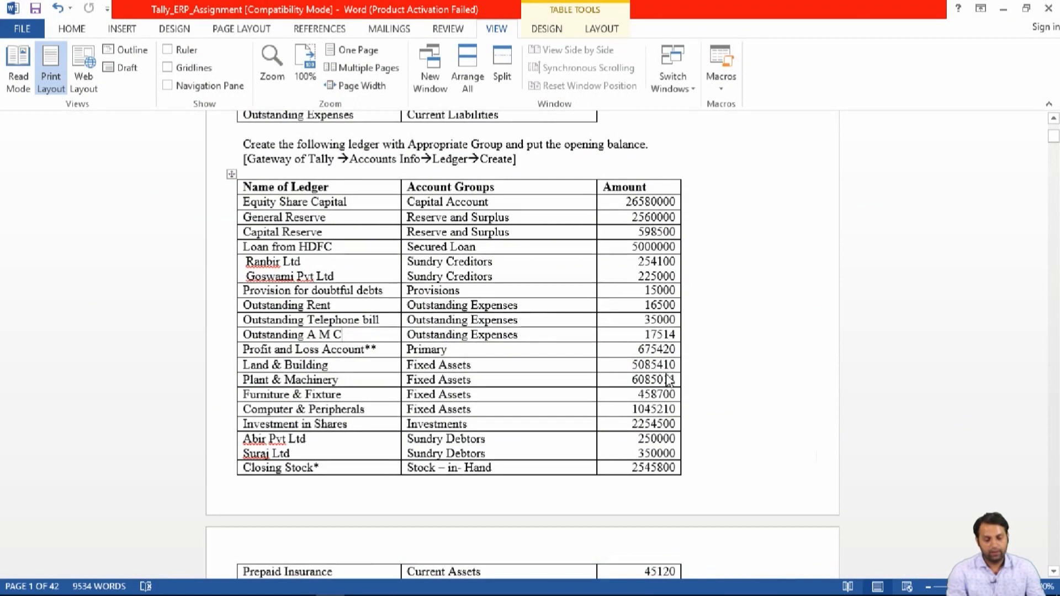
{"action": "key", "text": "alt+Tab"}
{"action": "type", "text": "85"}
{"action": "key", "text": "Return"}
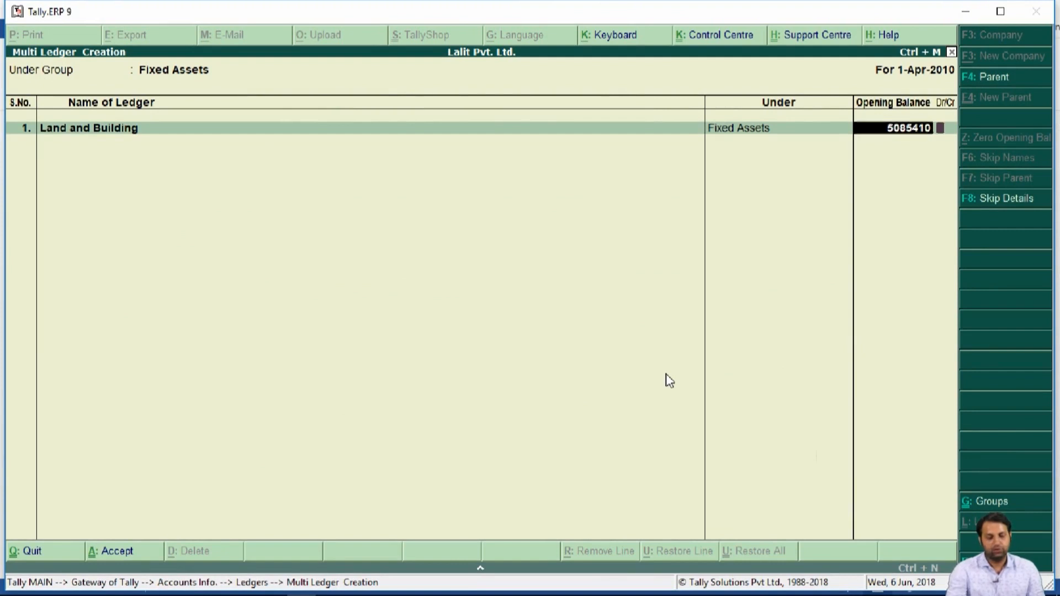
{"action": "key", "text": "Return"}
Look up the next fixed asset in the Word assignment and name the second ledger Plant and Machinery
{"action": "key", "text": "alt+Tab"}
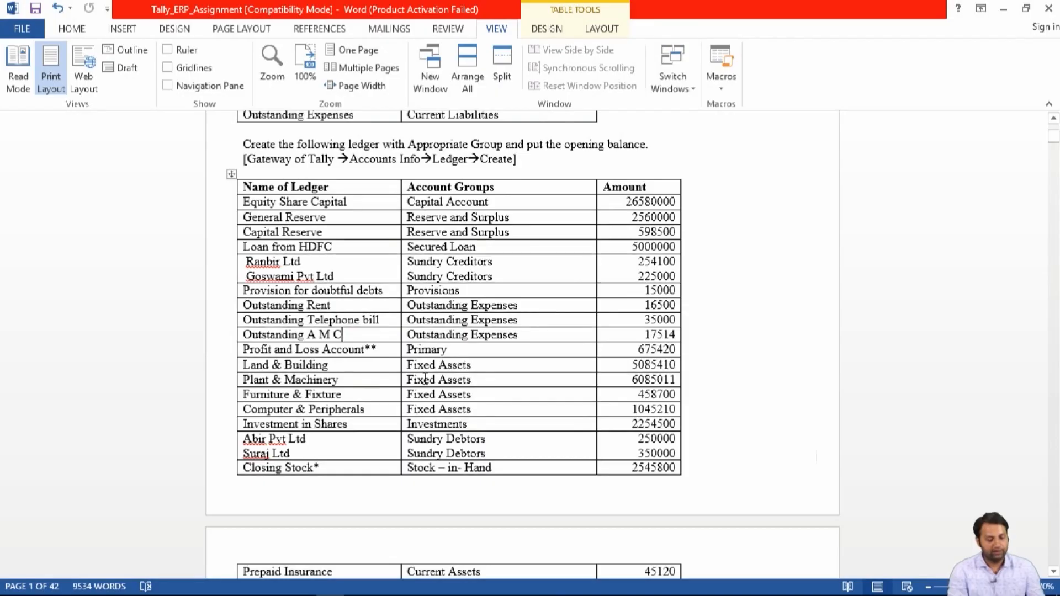
{"action": "key", "text": "alt+Tab"}
{"action": "type", "text": "P"}
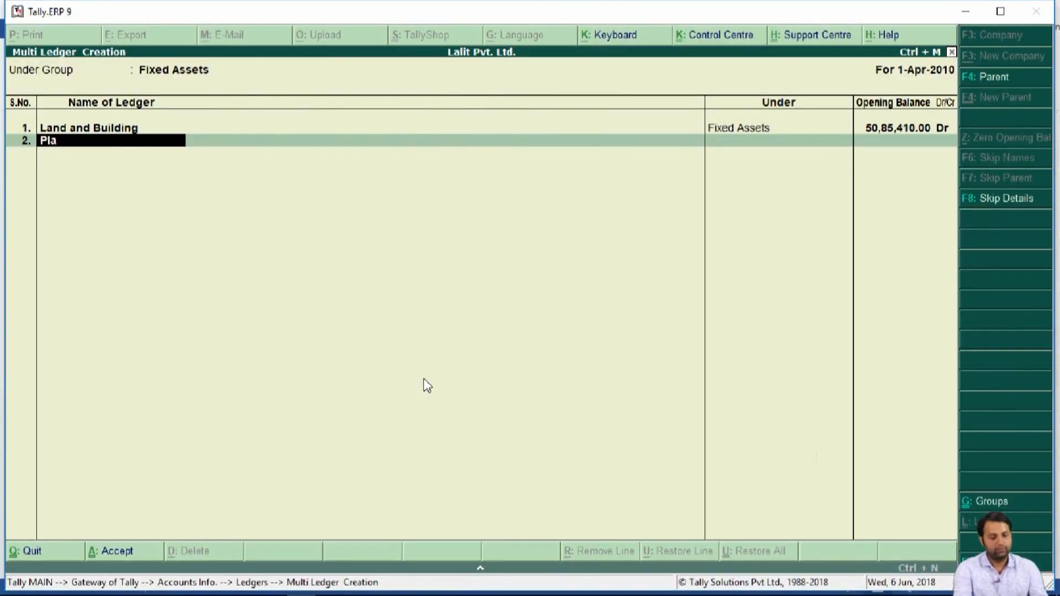
{"action": "type", "text": "lantand"}
{"action": "key", "text": "BackSpace"}
{"action": "key", "text": "BackSpace"}
{"action": "key", "text": "BackSpace"}
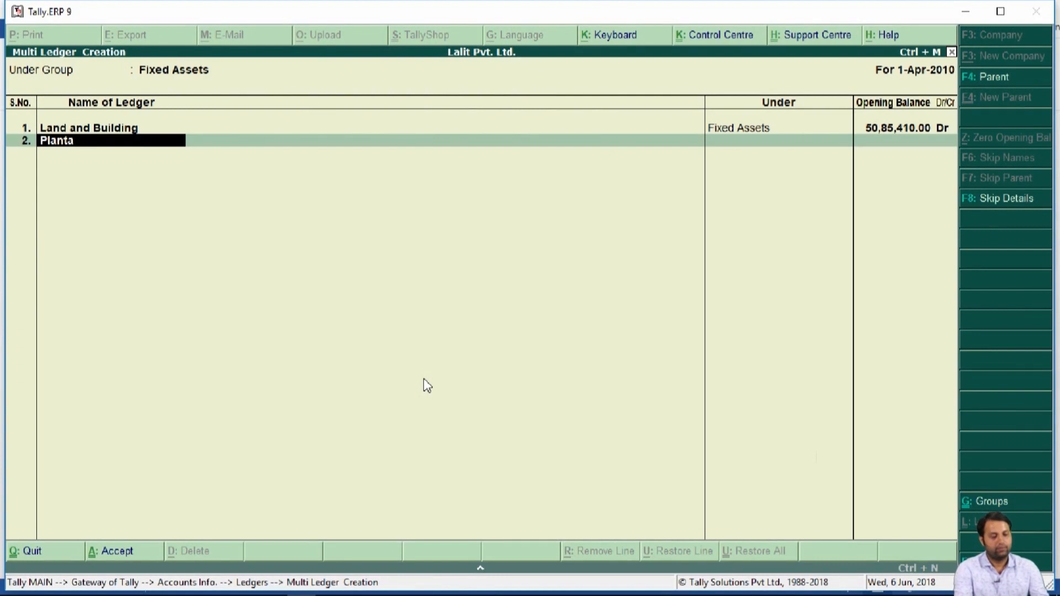
{"action": "type", "text": "and Machinery"}
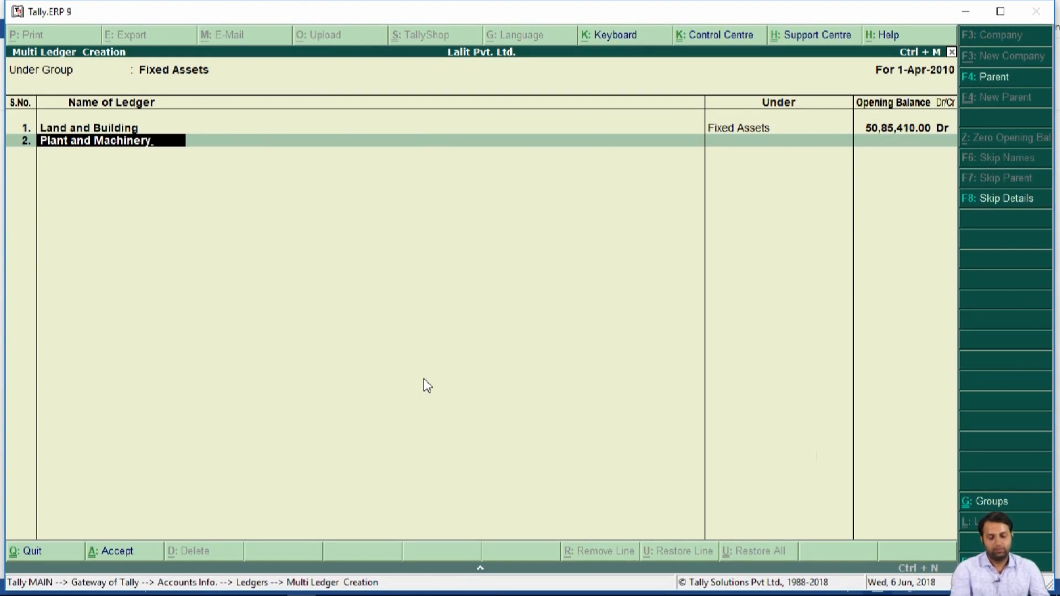
{"action": "key", "text": "Return"}
Check the Plant & Machinery amount in the Word assignment and set its opening balance to 6085011 Dr
{"action": "key", "text": "alt+Tab"}
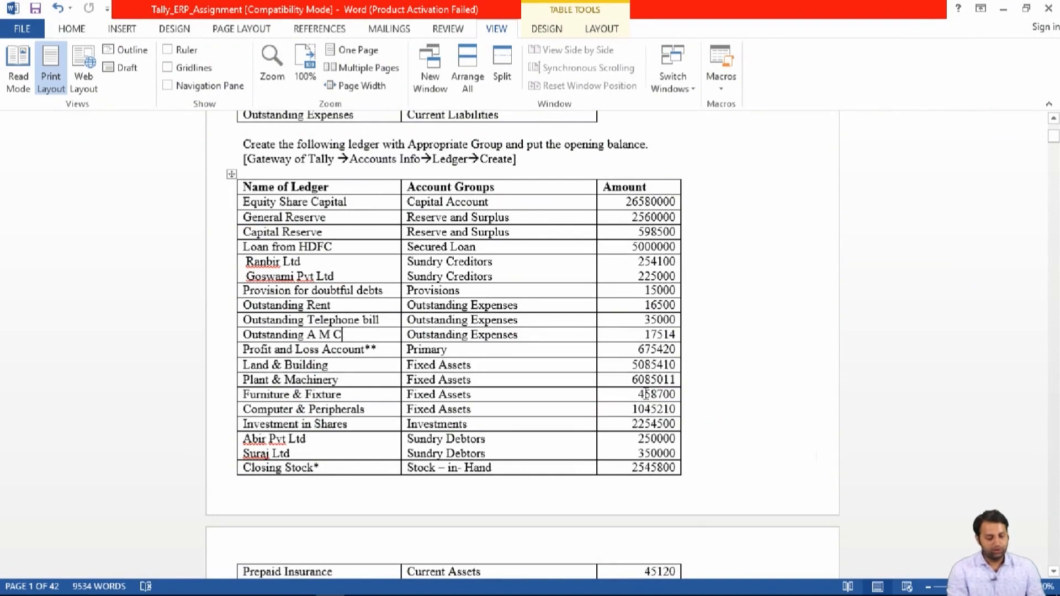
{"action": "key", "text": "alt+Tab"}
{"action": "type", "text": "6085"}
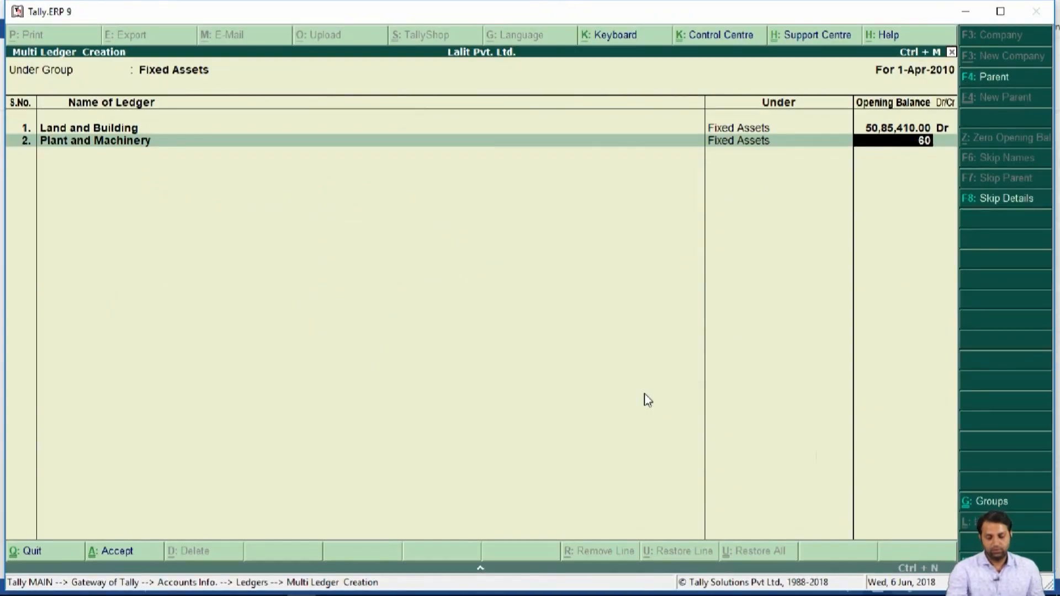
{"action": "key", "text": "alt+Tab"}
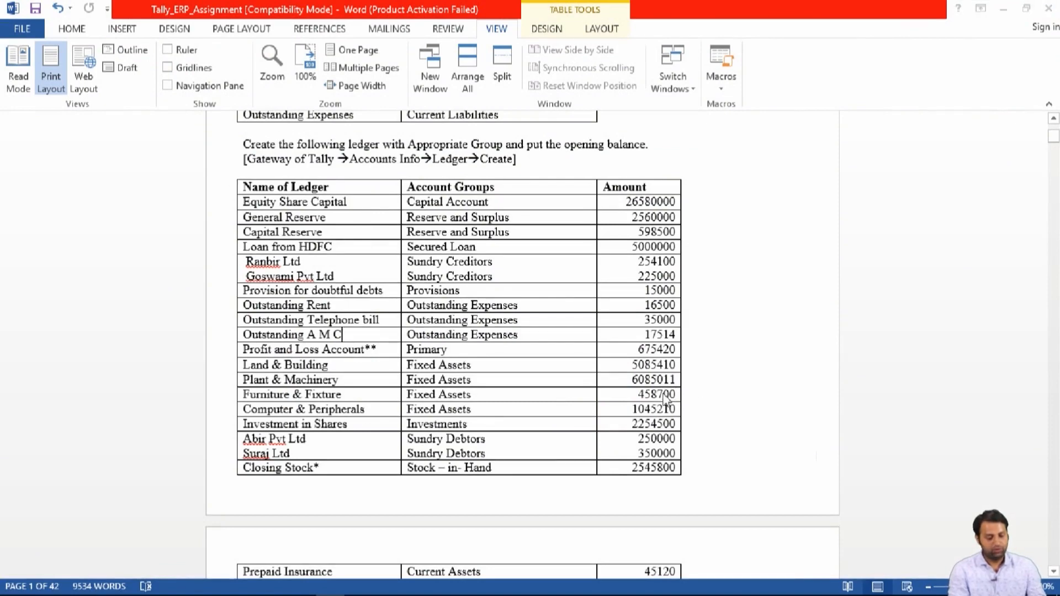
{"action": "key", "text": "alt+Tab"}
{"action": "type", "text": "011"}
{"action": "key", "text": "Return"}
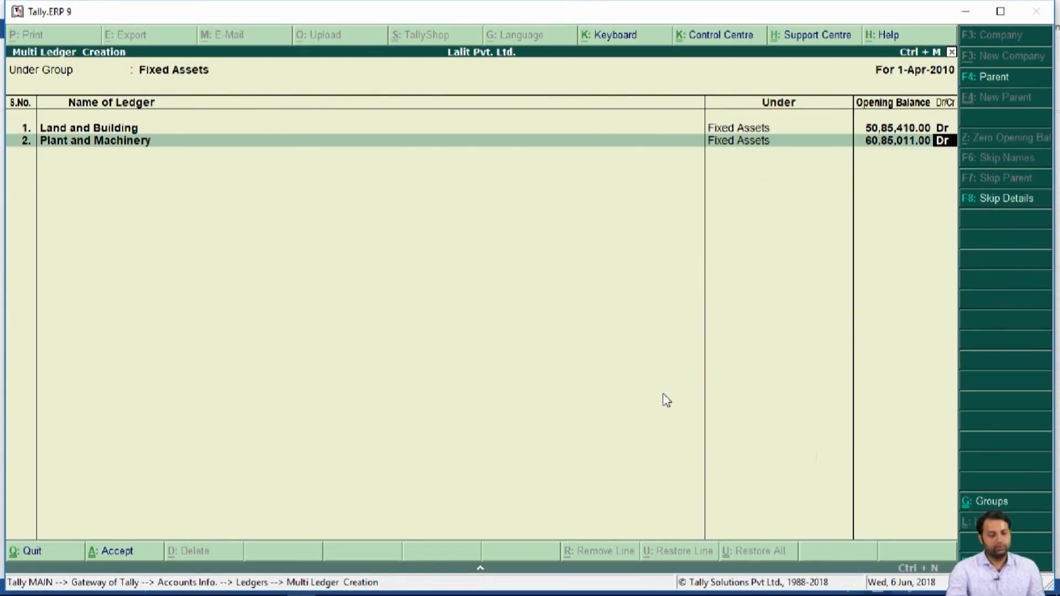
{"action": "key", "text": "Return"}
Look up the third fixed asset in the Word assignment and name its ledger Fur and Fixture
{"action": "key", "text": "alt+Tab"}
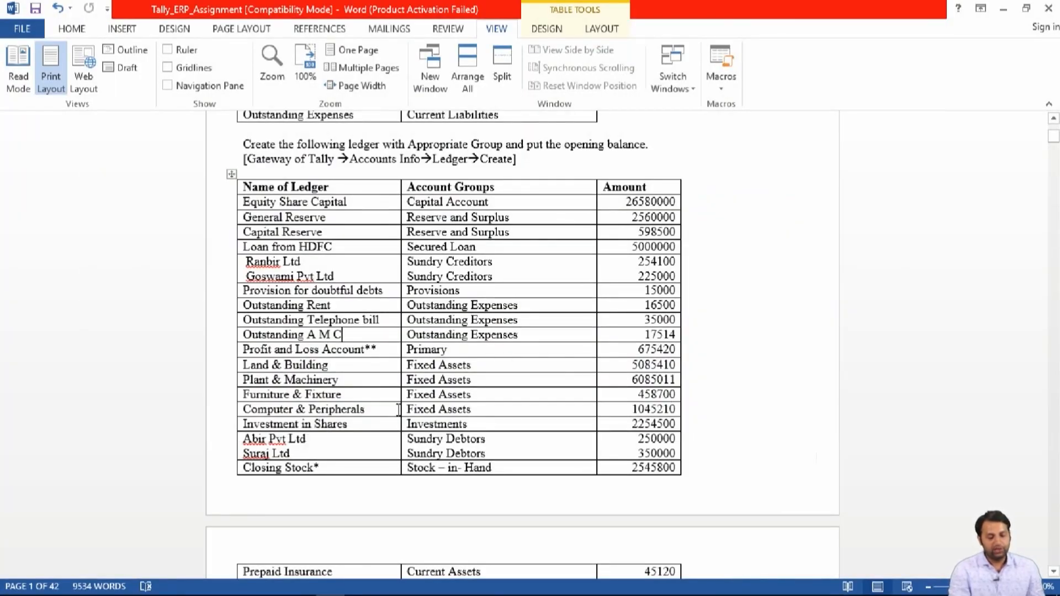
{"action": "key", "text": "alt+Tab"}
{"action": "type", "text": "Fur and"}
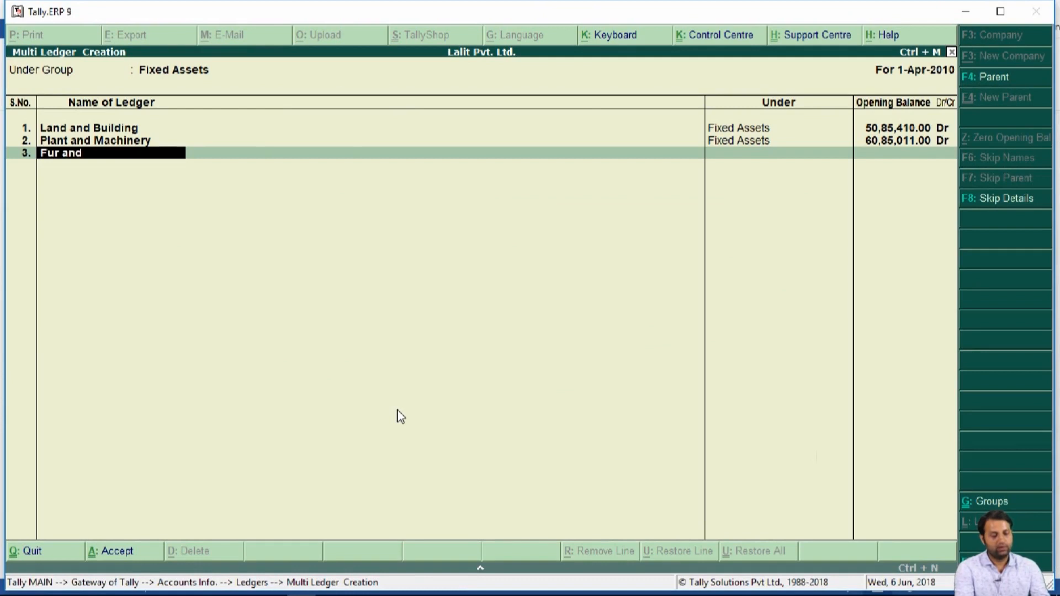
{"action": "type", "text": " Fixture"}
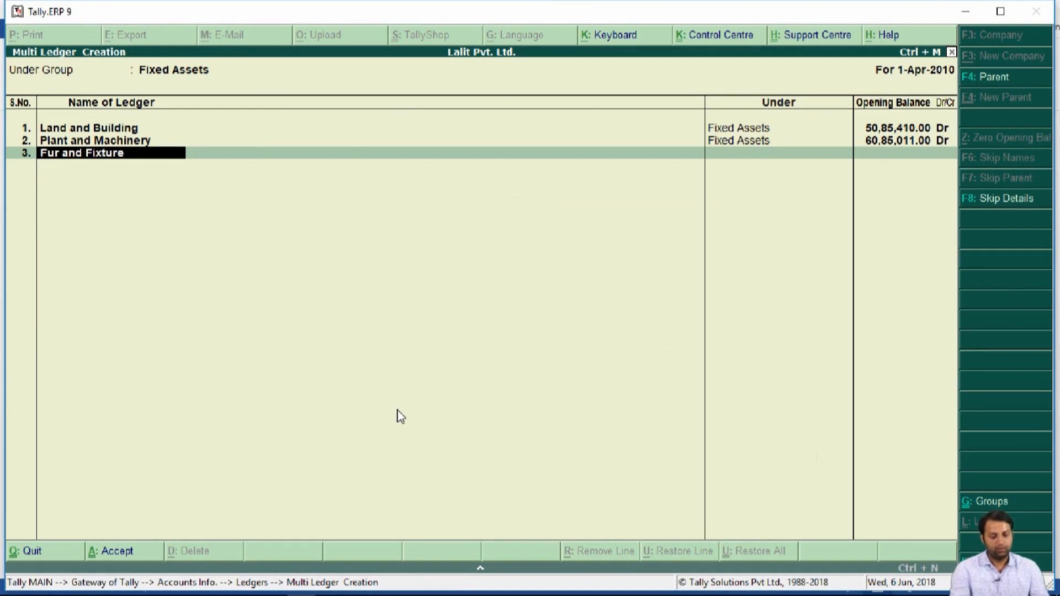
{"action": "key", "text": "Return"}
Consult the Furniture & Fixture amount in the Word assignment and enter 485700 Dr as the ledger's opening balance
{"action": "key", "text": "alt+Tab"}
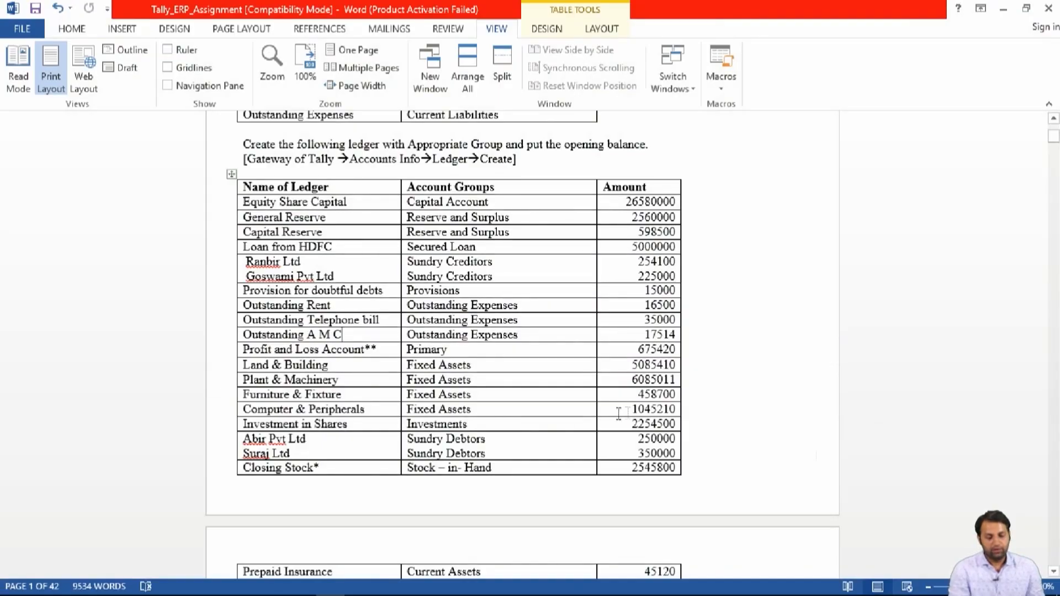
{"action": "key", "text": "alt+Tab"}
{"action": "type", "text": "485700"}
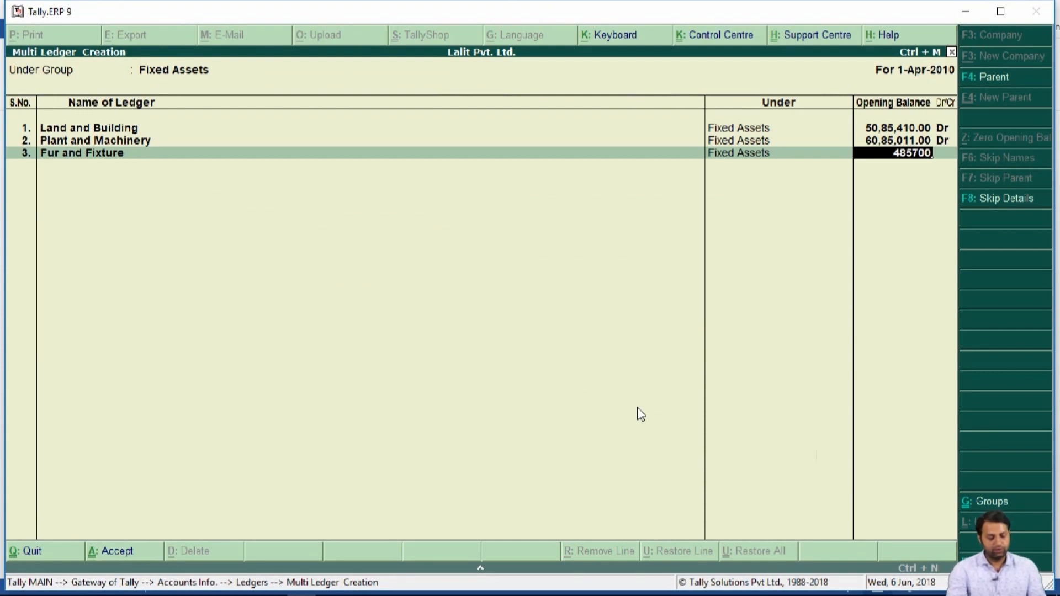
{"action": "key", "text": "alt+Tab"}
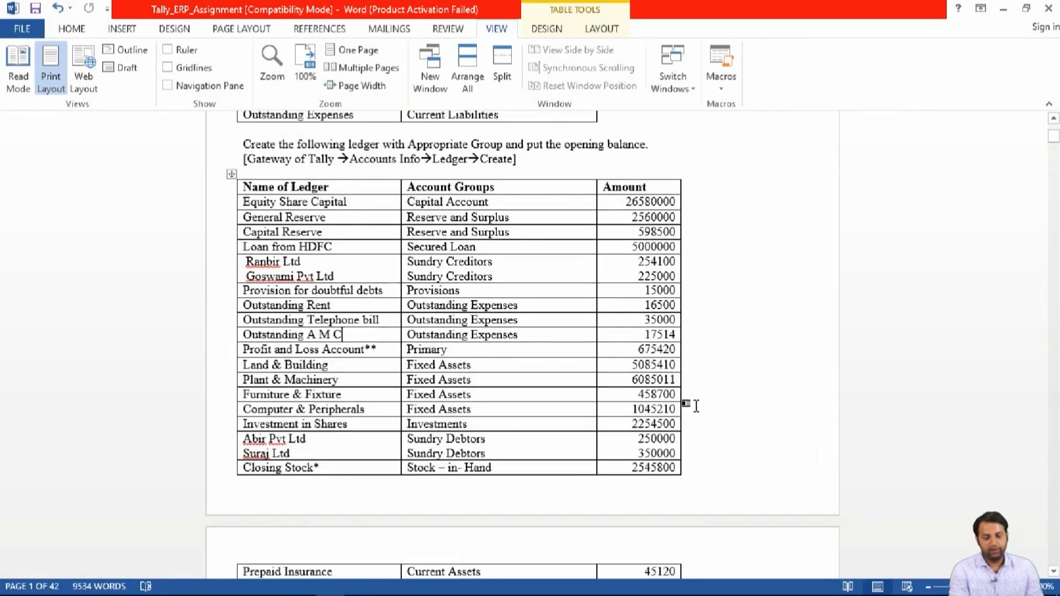
{"action": "key", "text": "alt+Tab"}
{"action": "key", "text": "Return"}
{"action": "key", "text": "Return"}
Look up the fourth fixed asset in the Word assignment and name its ledger Computer under Fixed Assets
{"action": "key", "text": "alt+Tab"}
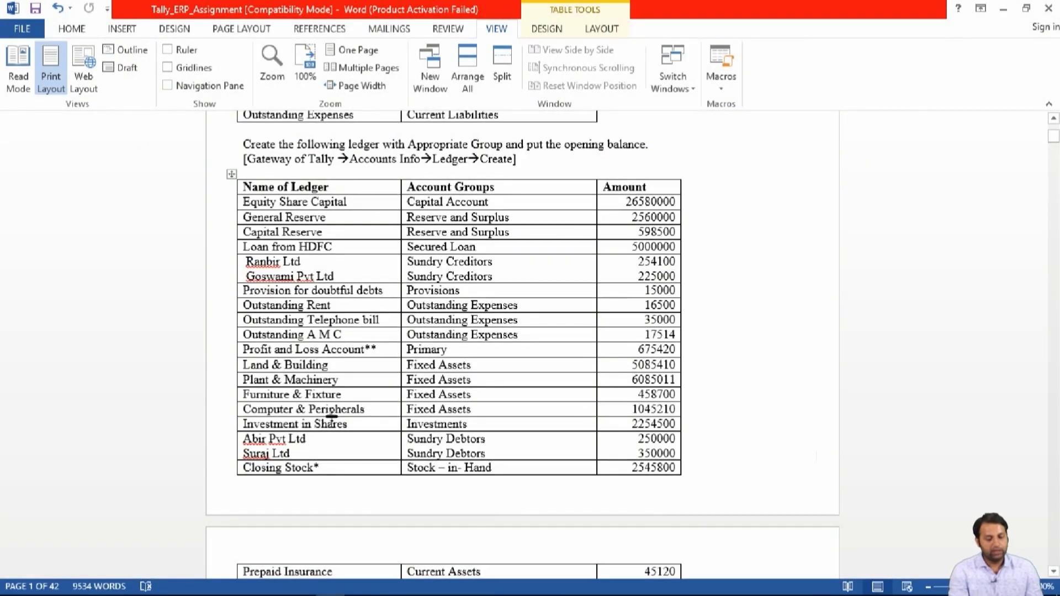
{"action": "key", "text": "alt+Tab"}
{"action": "type", "text": "Computer"}
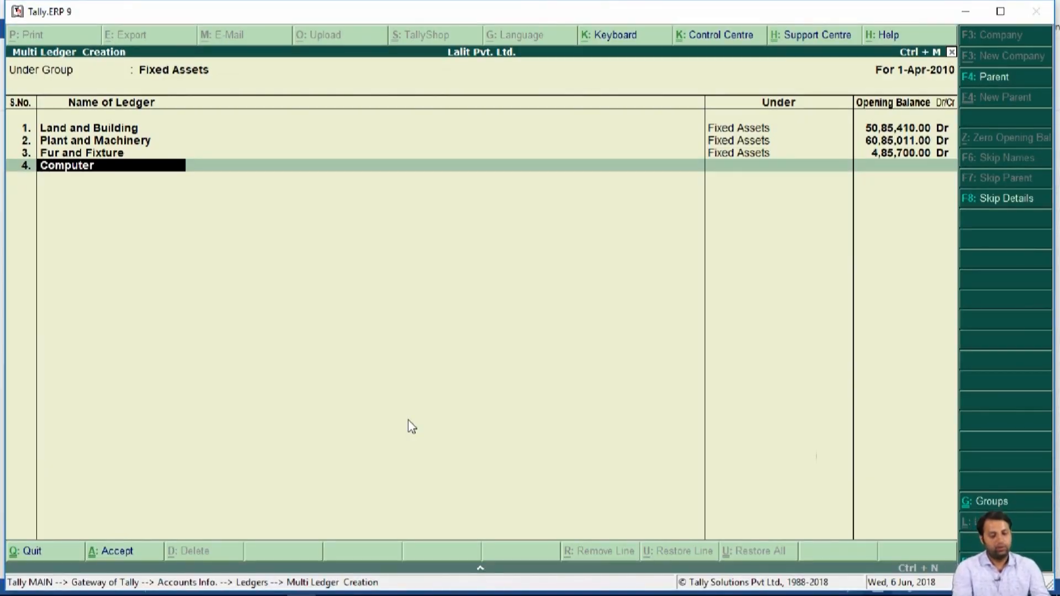
{"action": "key", "text": "Return"}
{"action": "key", "text": "Return"}
{"action": "key", "text": "BackSpace"}
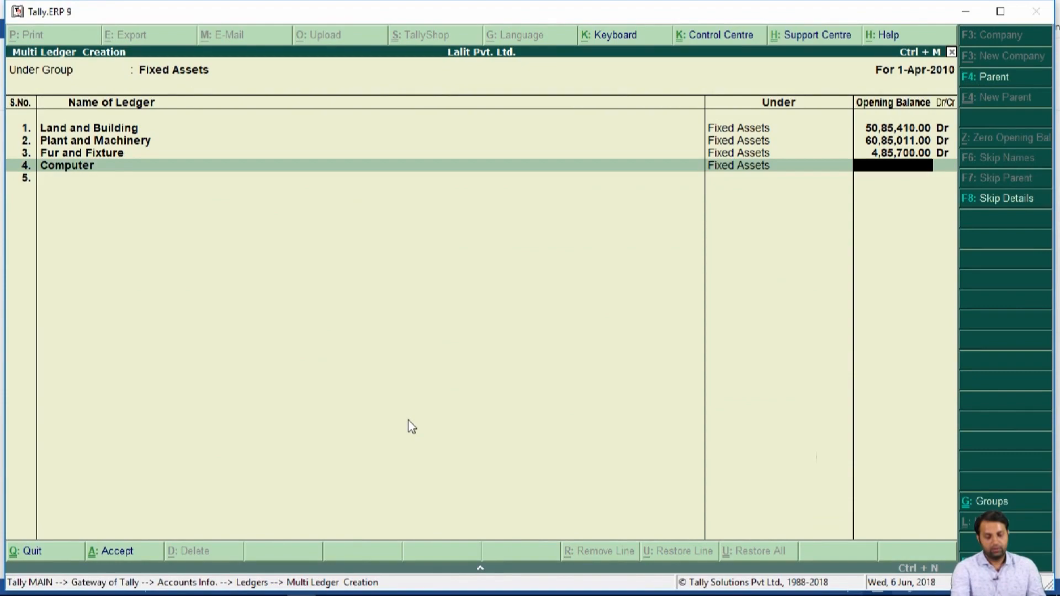
Check the Computer & Peripherals amount in the Word assignment, set the opening balance to 1045210 Dr and save the four ledgers
{"action": "key", "text": "alt+Tab"}
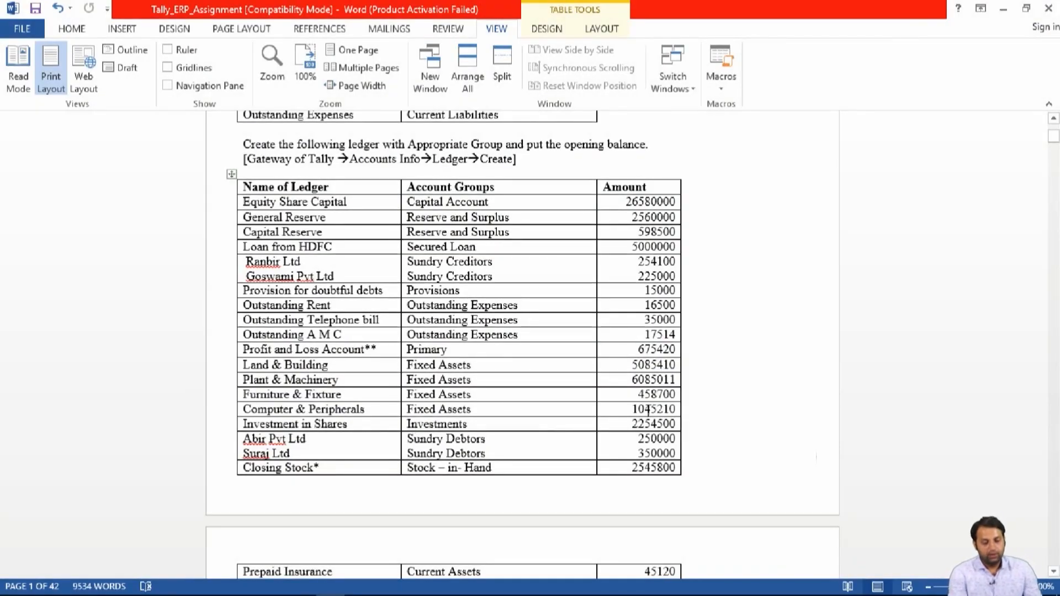
{"action": "key", "text": "alt+Tab"}
{"action": "type", "text": "1045"}
{"action": "key", "text": "alt+Tab"}
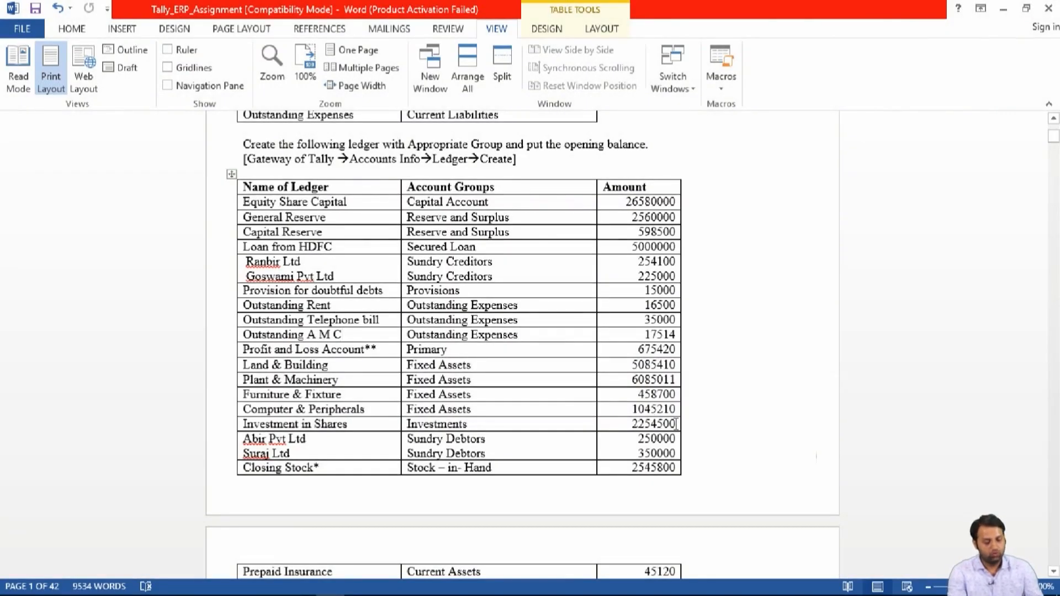
{"action": "key", "text": "alt+Tab"}
{"action": "type", "text": "210"}
{"action": "key", "text": "Return"}
{"action": "key", "text": "Return"}
{"action": "key", "text": "Return"}
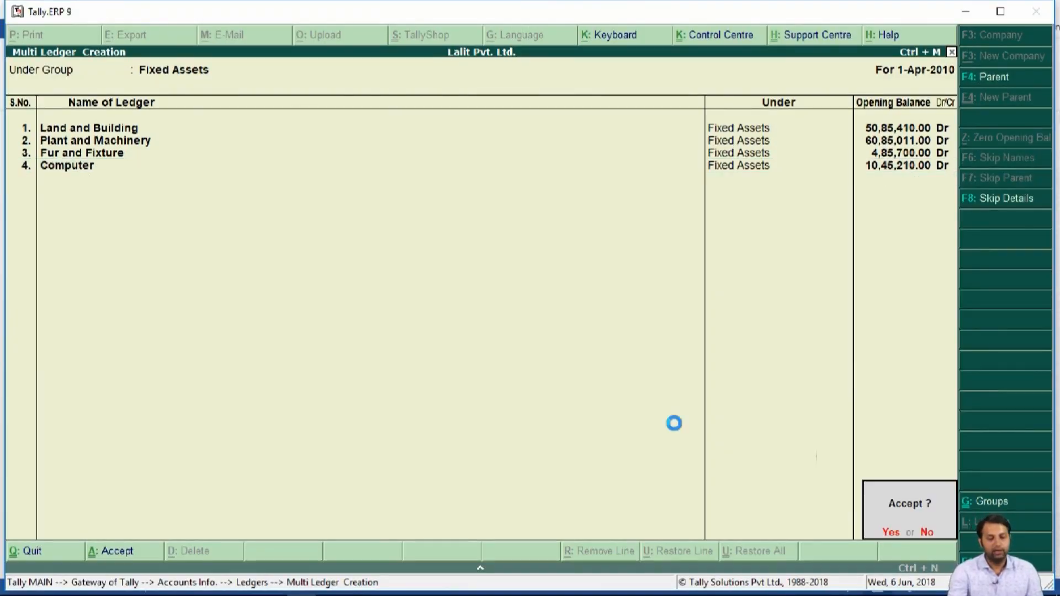
{"action": "key", "text": "Return"}
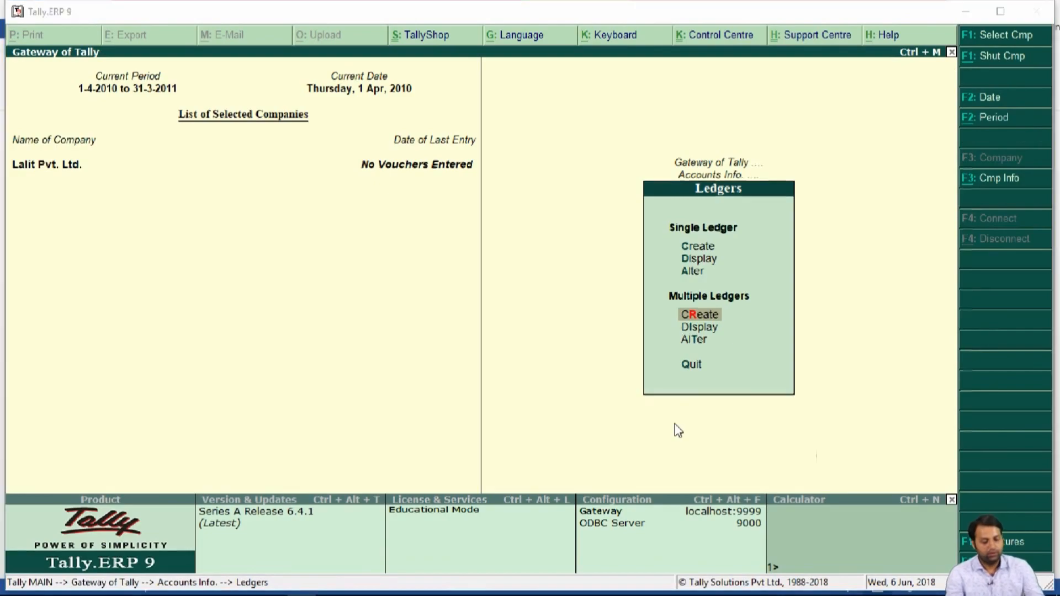
Check the next entry in the Word assignment and start a new single ledger named Investemtn in Share, without an alias
{"action": "key", "text": "alt+Tab"}
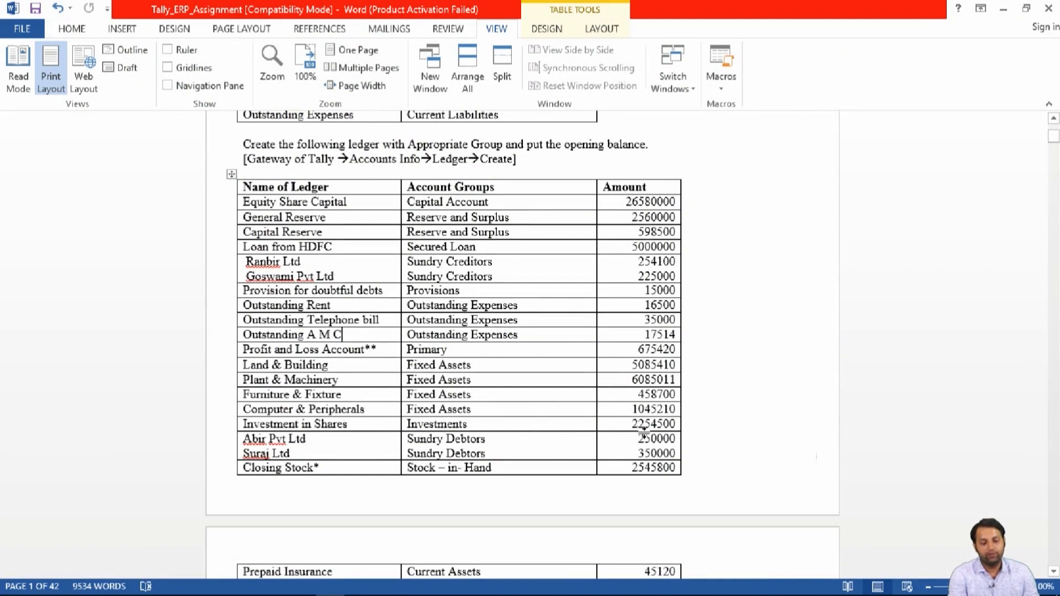
{"action": "key", "text": "alt+Tab"}
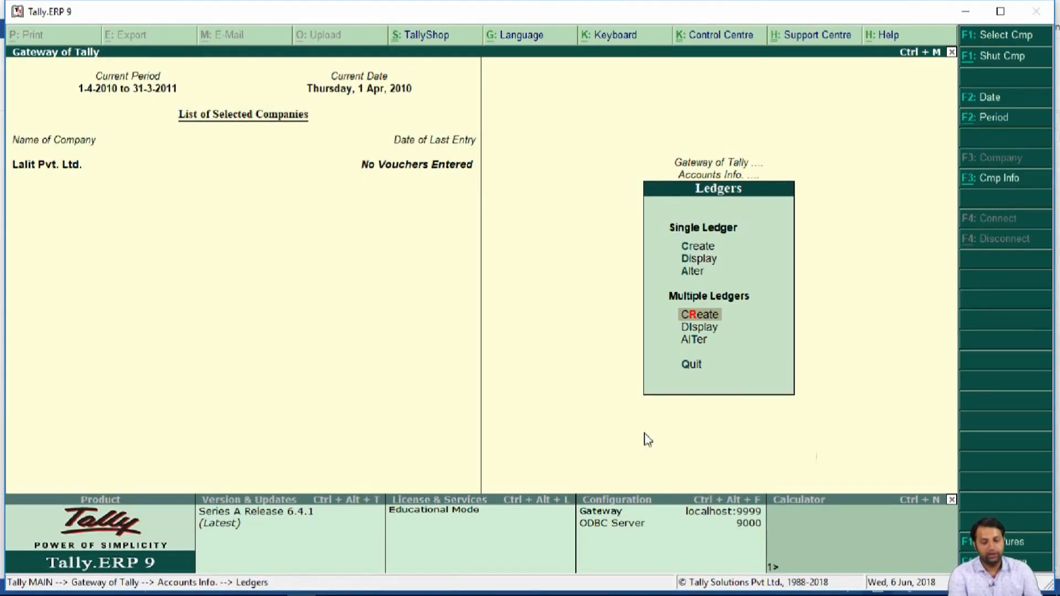
{"action": "key", "text": "Up"}
{"action": "key", "text": "Up"}
{"action": "key", "text": "Up"}
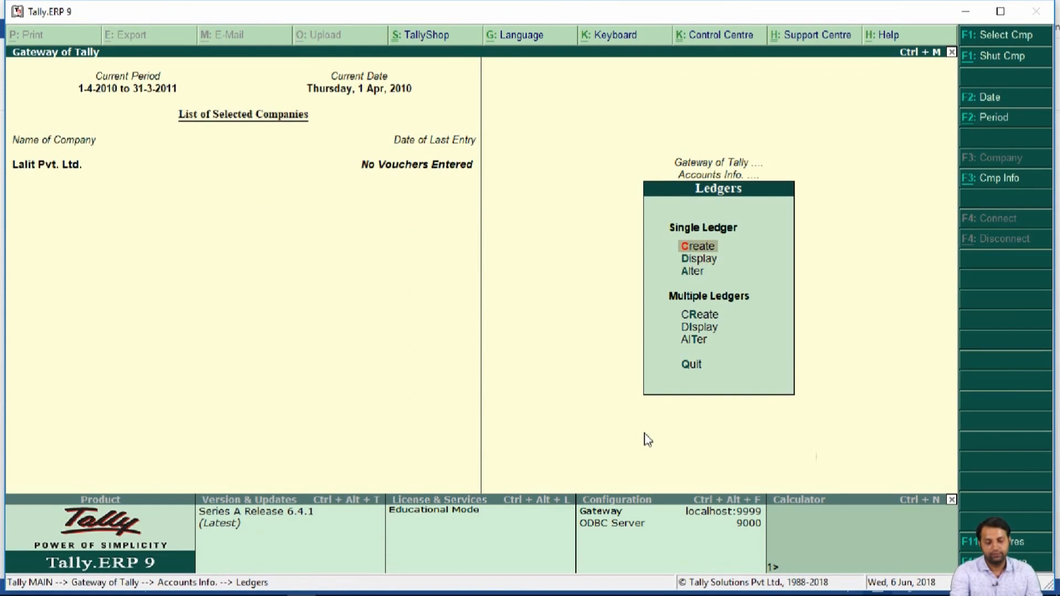
{"action": "key", "text": "Return"}
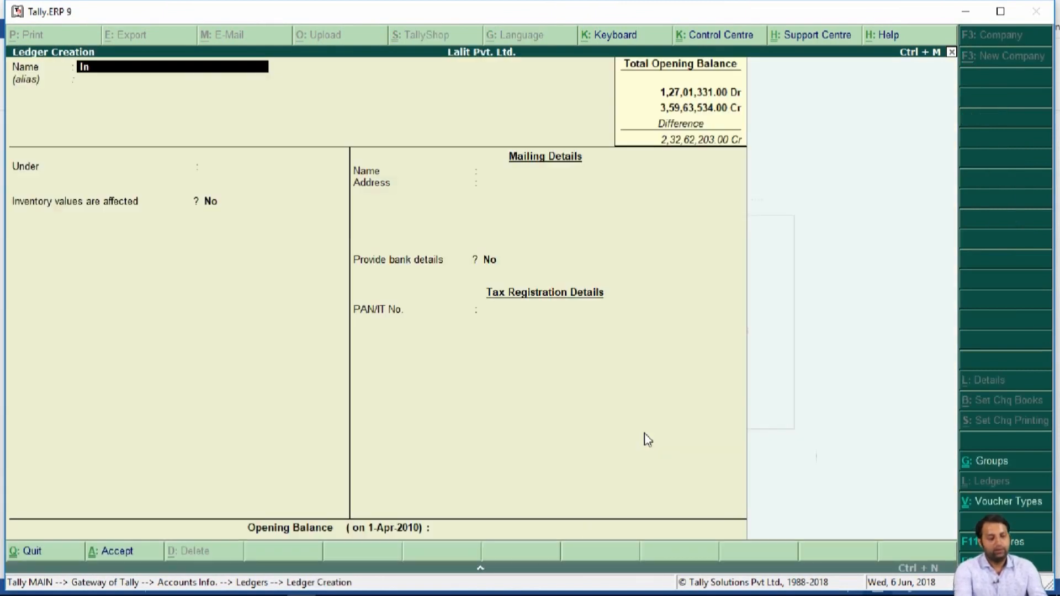
{"action": "type", "text": "Investemtn in Share"}
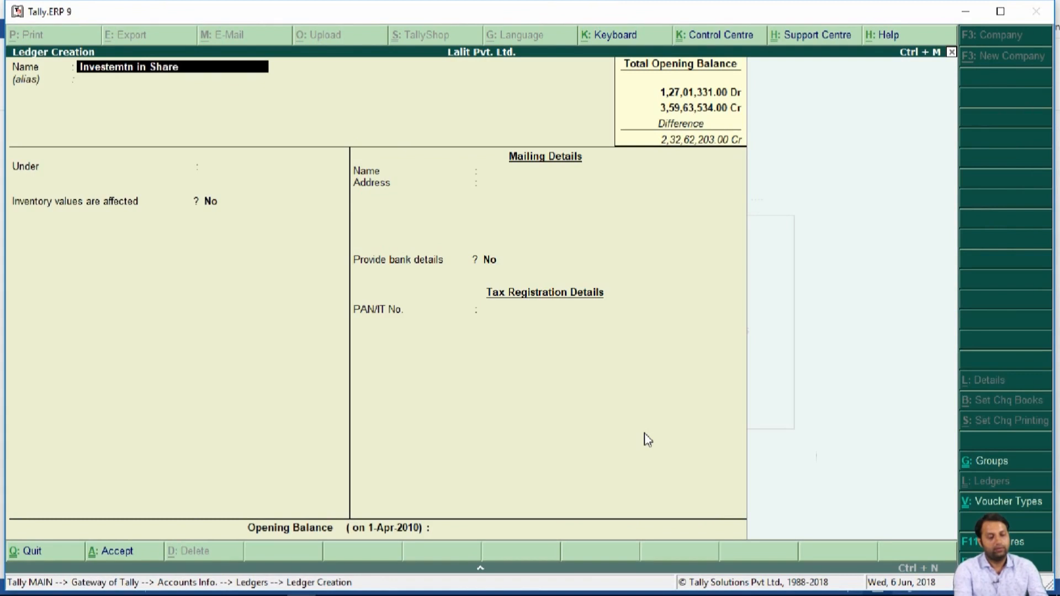
{"action": "key", "text": "Return"}
{"action": "key", "text": "Return"}
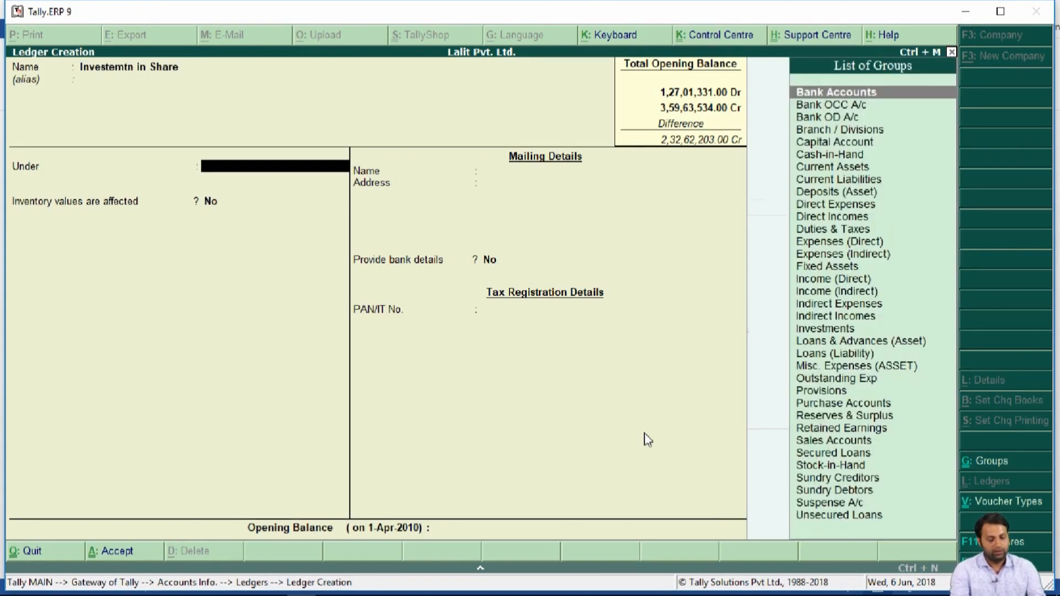
Place the share investment ledger under the Investments group and keep its default inventory setting and mailing name
{"action": "type", "text": "In"}
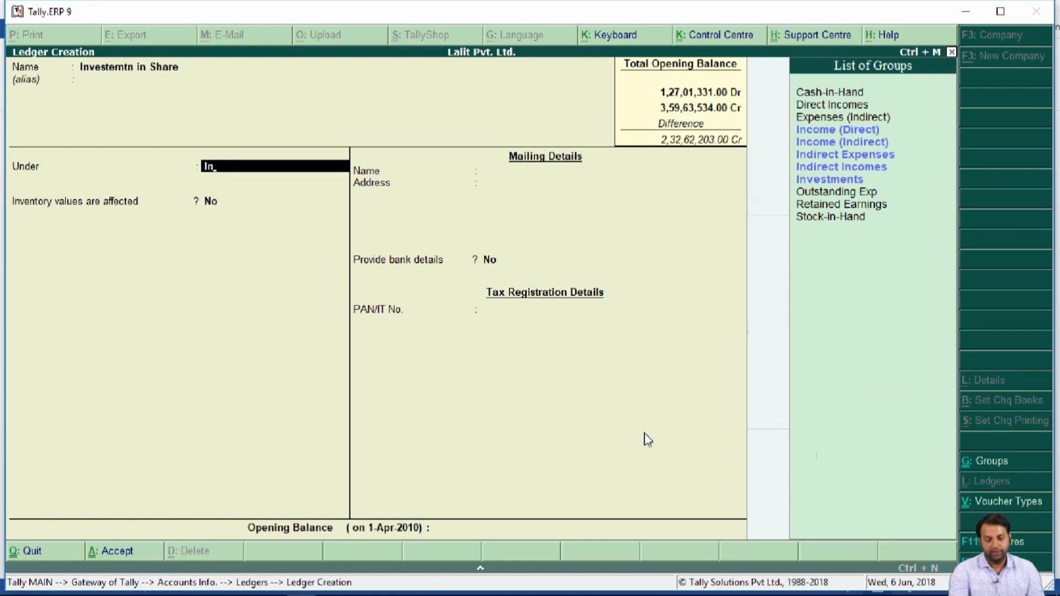
{"action": "key", "text": "Down"}
{"action": "key", "text": "Down"}
{"action": "key", "text": "Down"}
{"action": "key", "text": "Down"}
{"action": "key", "text": "Down"}
{"action": "key", "text": "Return"}
{"action": "key", "text": "Return"}
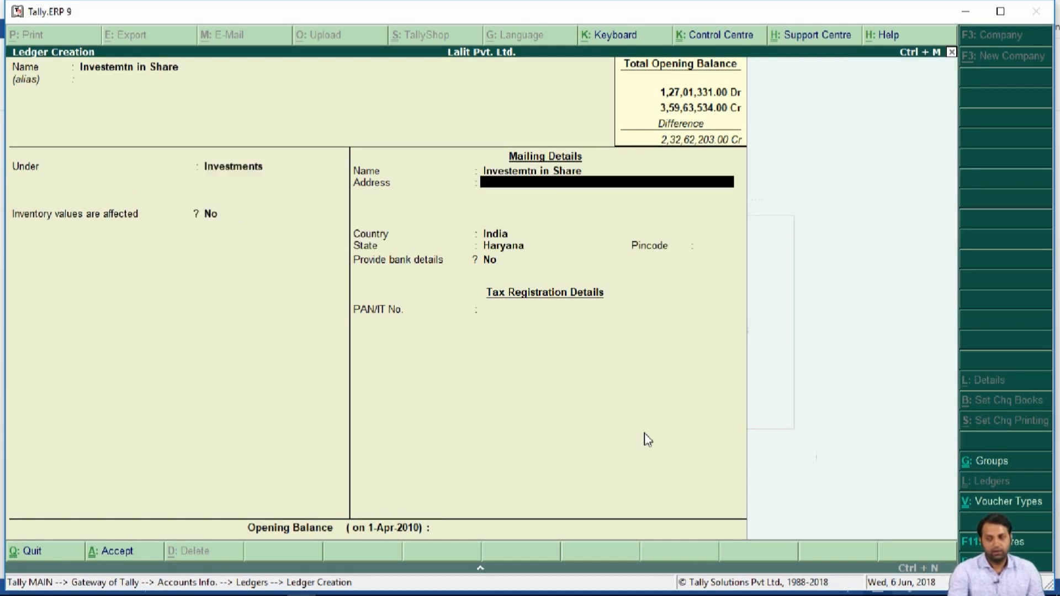
Leave the share investment ledger's address, pincode and PAN/IT number blank and keep its default country, state and bank details settings
{"action": "key", "text": "Return"}
{"action": "key", "text": "Return"}
{"action": "key", "text": "Return"}
{"action": "key", "text": "Return"}
{"action": "key", "text": "Return"}
{"action": "key", "text": "Return"}
Check the Investment in Shares amount in the Word assignment, set the opening balance to 2254500 Dr and save the ledger
{"action": "key", "text": "alt+Tab"}
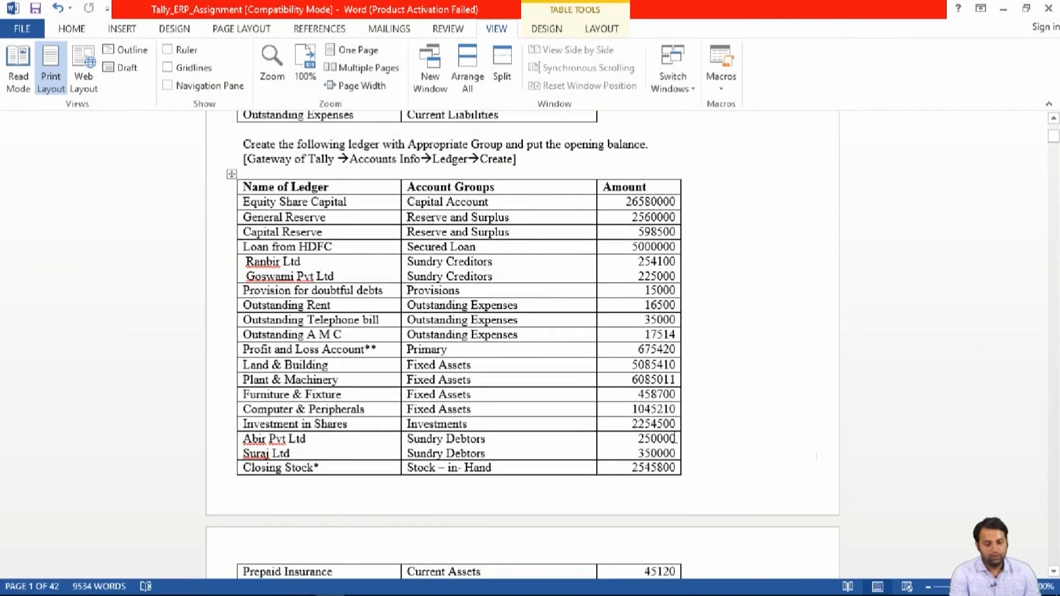
{"action": "key", "text": "alt+Tab"}
{"action": "type", "text": "225"}
{"action": "key", "text": "alt+Tab"}
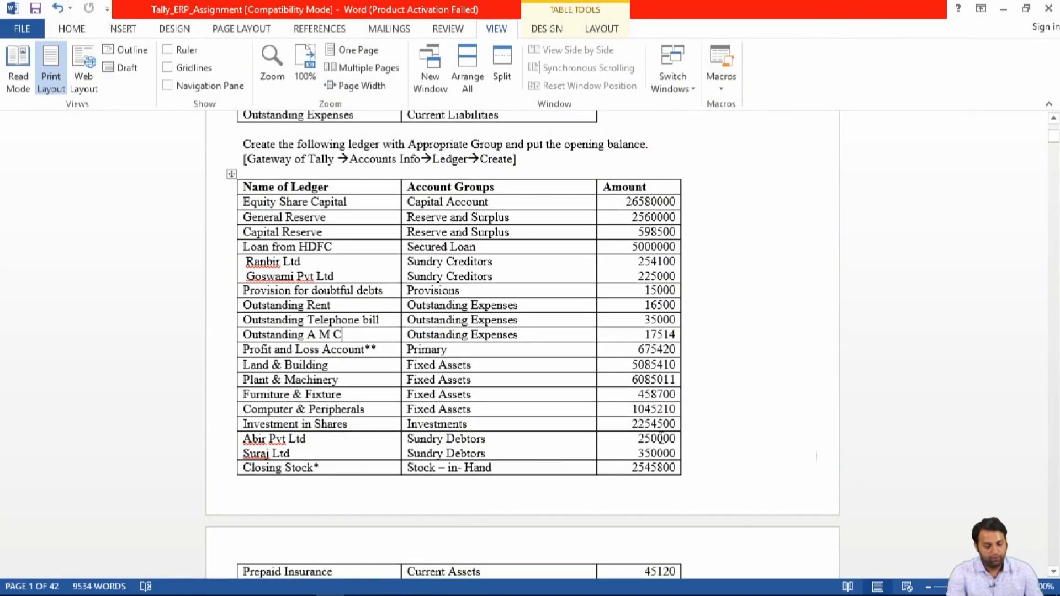
{"action": "key", "text": "alt+Tab"}
{"action": "type", "text": "4,500"}
{"action": "key", "text": "Return"}
{"action": "key", "text": "Return"}
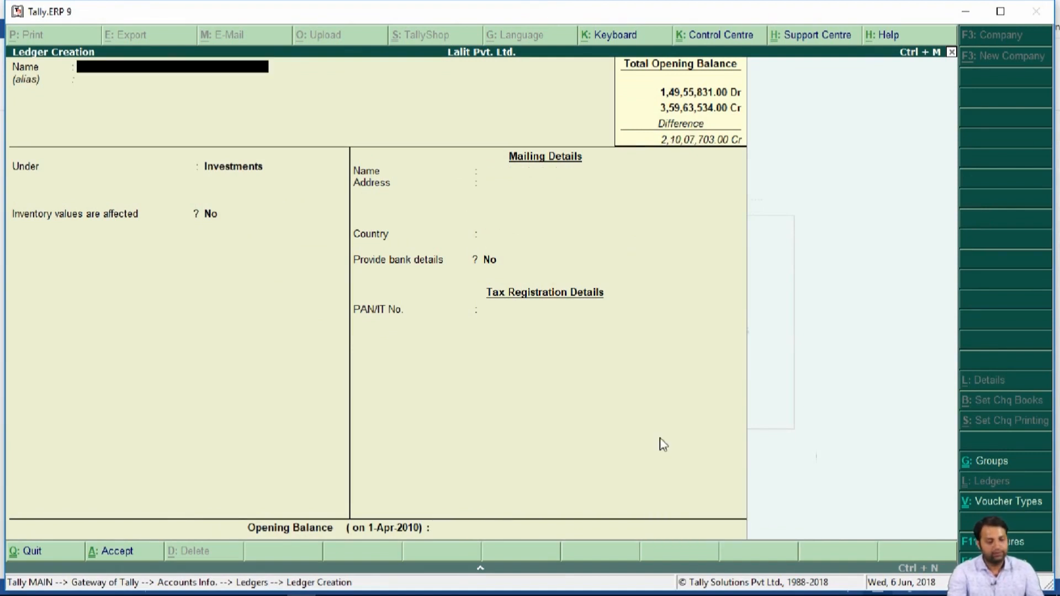
Look up the first sundry debtor in the Word assignment and name the new ledger Abir Pvt Ltd
{"action": "key", "text": "alt+Tab"}
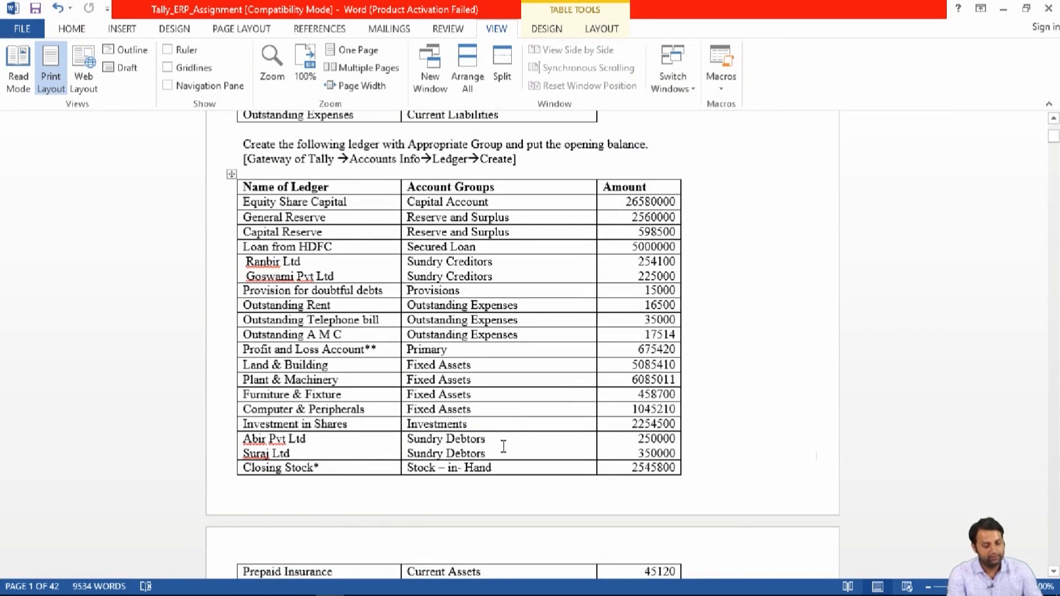
{"action": "key", "text": "alt+Tab"}
{"action": "type", "text": "Ab"}
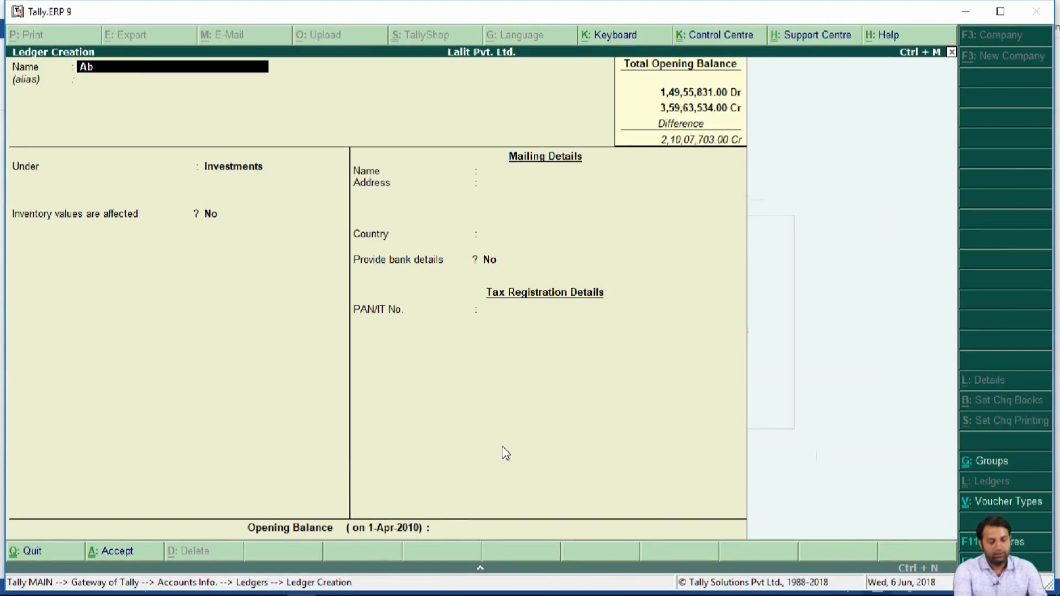
{"action": "type", "text": "ir Pvt Ltd"}
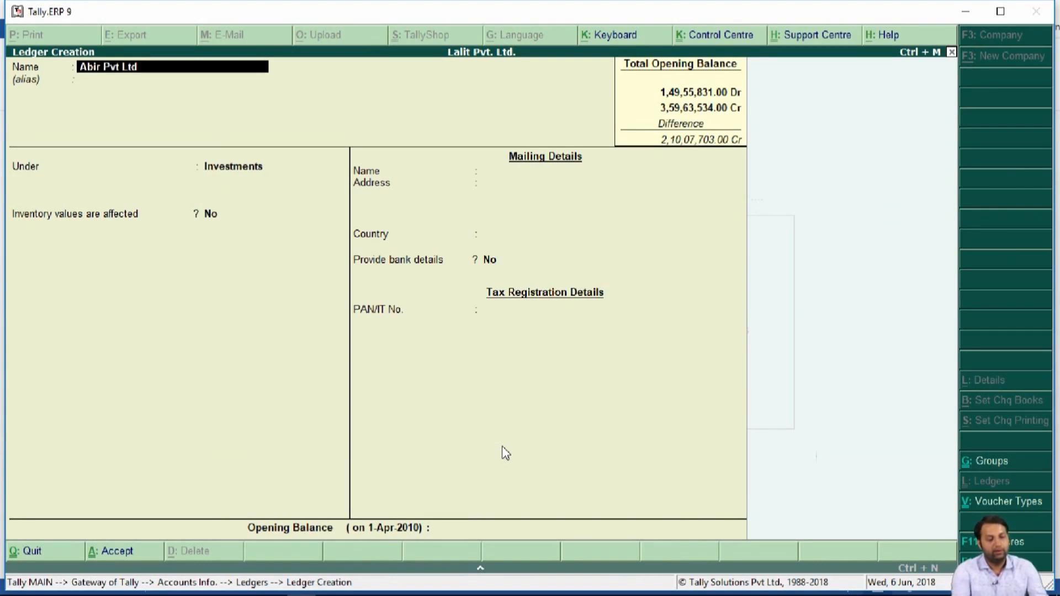
{"action": "key", "text": "Return"}
Place the Abir Pvt Ltd ledger under Sundry Debtors and keep its default bill-by-bill, inventory, mailing and tax details
{"action": "type", "text": "S"}
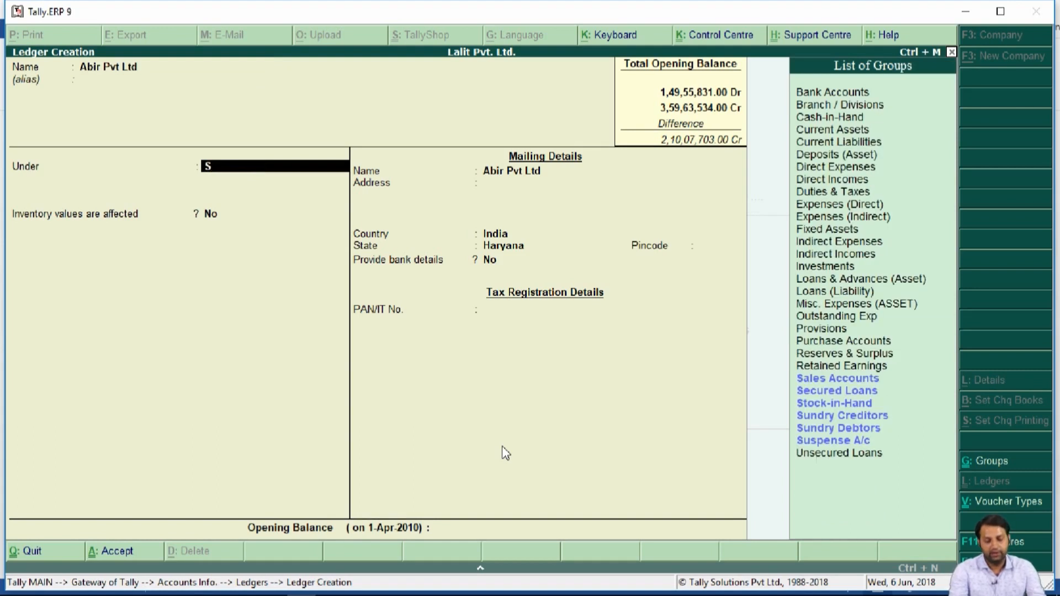
{"action": "key", "text": "Down"}
{"action": "key", "text": "Down"}
{"action": "key", "text": "Down"}
{"action": "key", "text": "Down"}
{"action": "key", "text": "Return"}
{"action": "key", "text": "Return"}
{"action": "key", "text": "Return"}
{"action": "key", "text": "Return"}
{"action": "key", "text": "Return"}
{"action": "key", "text": "Return"}
{"action": "key", "text": "Return"}
{"action": "key", "text": "Return"}
{"action": "key", "text": "Return"}
{"action": "key", "text": "Return"}
{"action": "key", "text": "Return"}
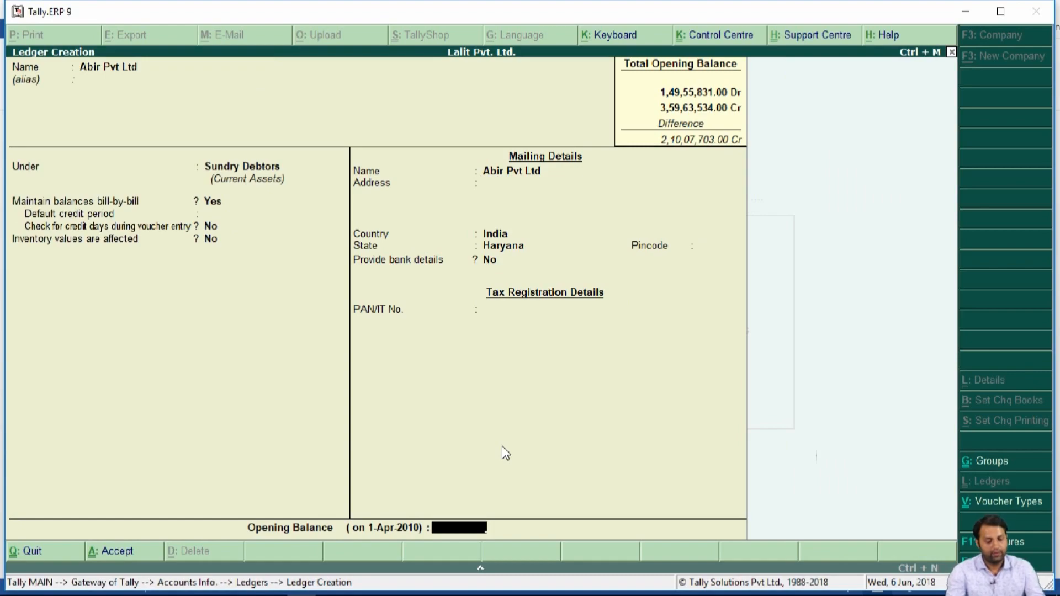
Check the Abir Pvt Ltd amount in the Word assignment, set the opening balance to 250000 Dr and save without a bill-wise breakup
{"action": "key", "text": "alt+Tab"}
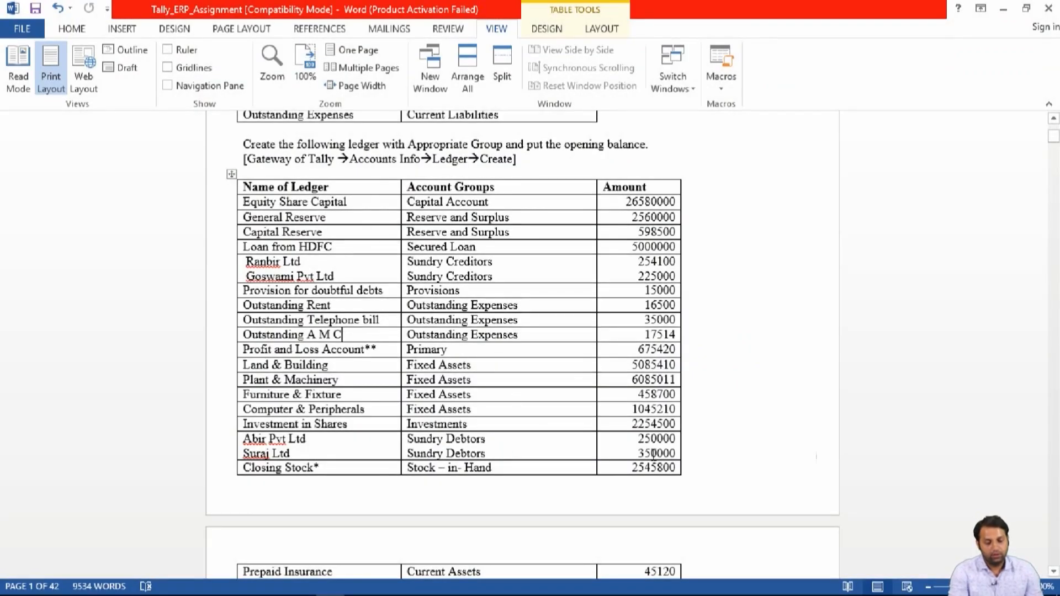
{"action": "key", "text": "alt+Tab"}
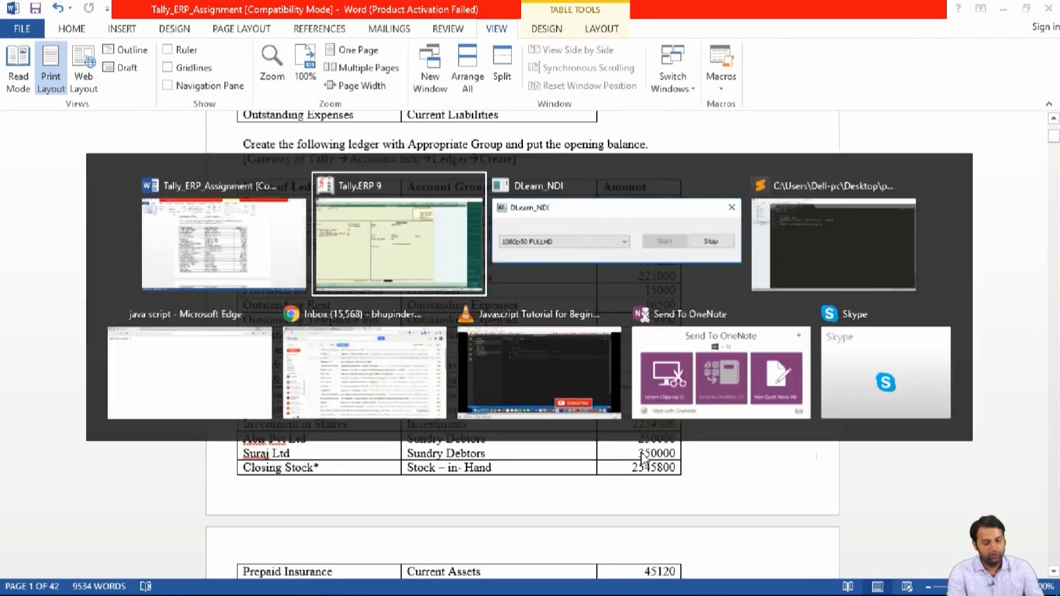
{"action": "type", "text": "2,50,00000"}
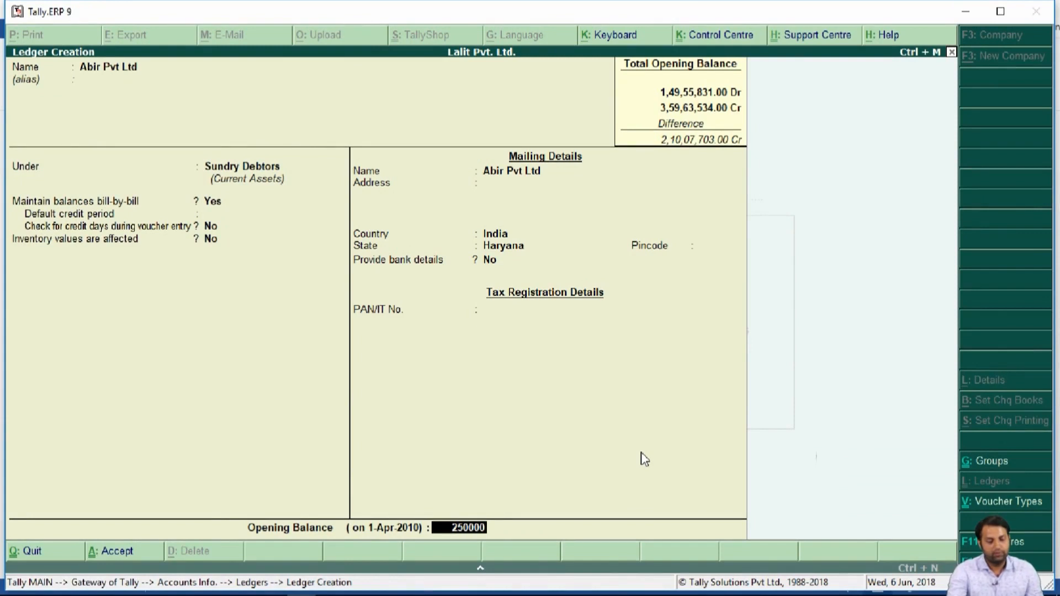
{"action": "key", "text": "Return"}
{"action": "key", "text": "Return"}
{"action": "key", "text": "Escape"}
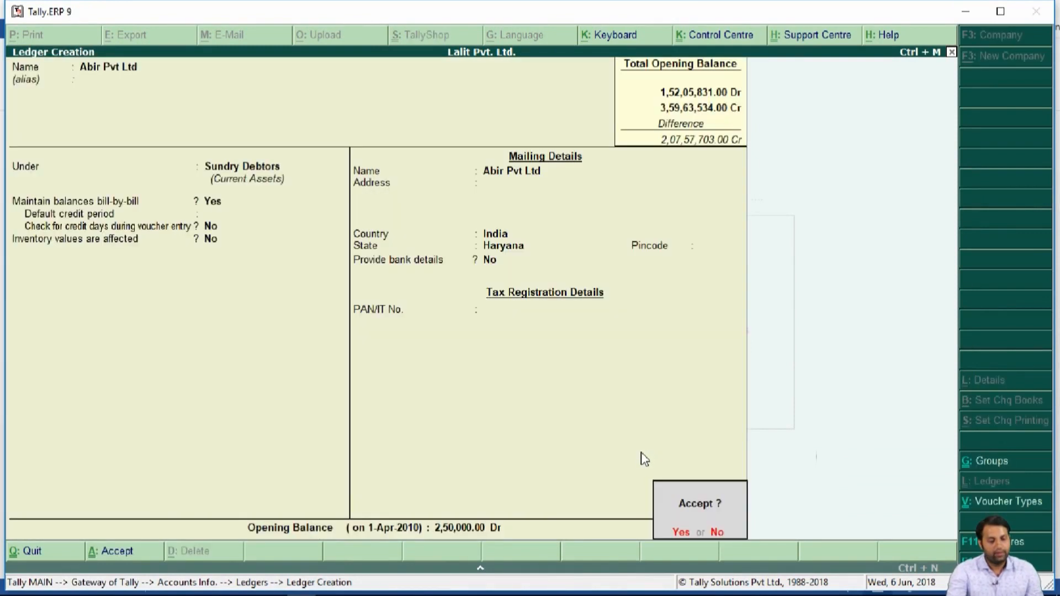
{"action": "key", "text": "Return"}
Look up the second sundry debtor in the Word assignment and name the new ledger Suraj Ltd
{"action": "key", "text": "alt+Tab"}
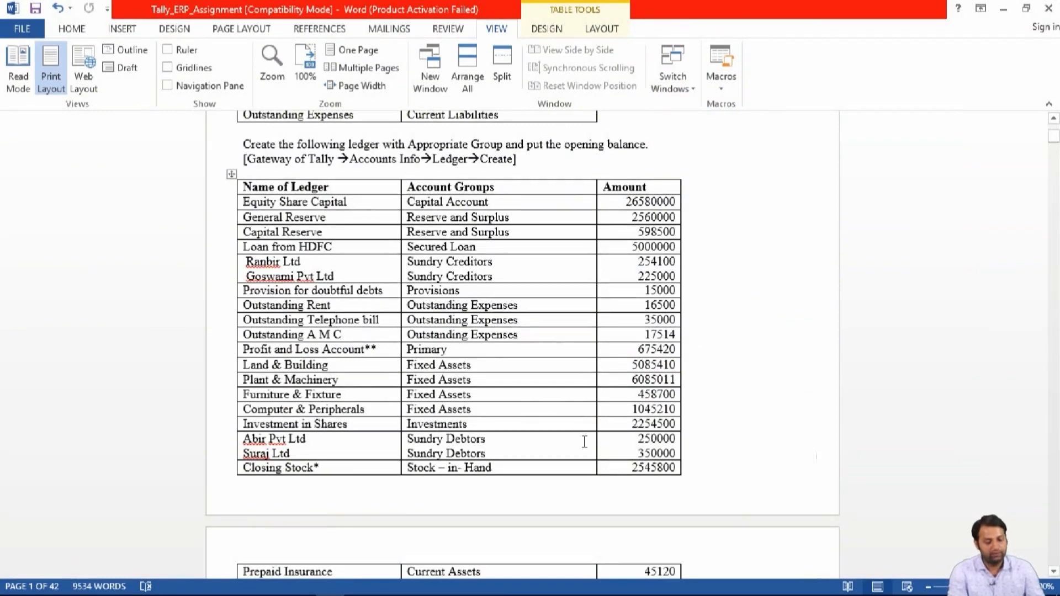
{"action": "key", "text": "alt+Tab"}
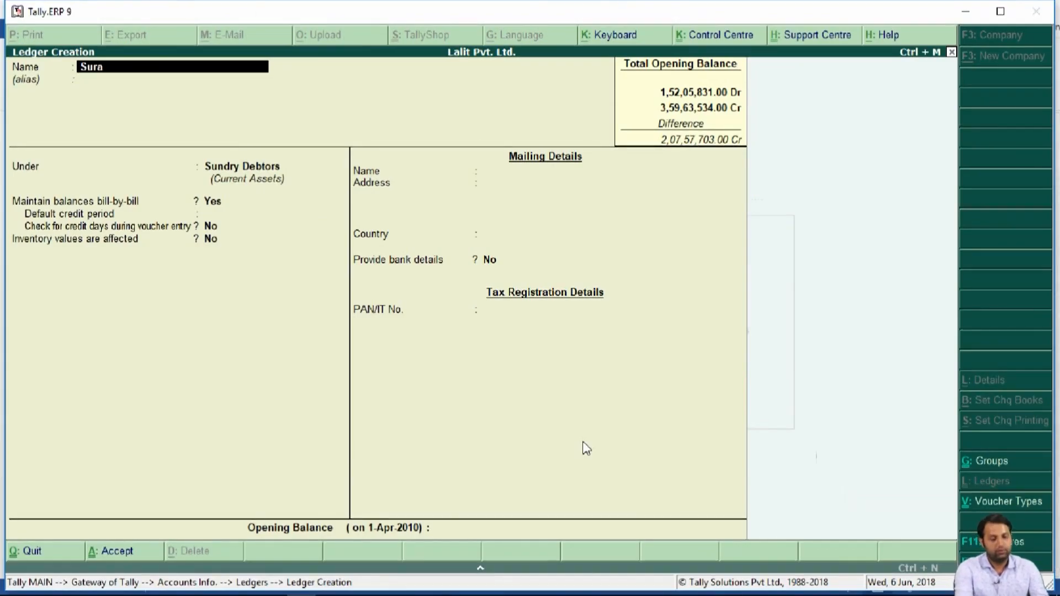
{"action": "type", "text": "d"}
{"action": "key", "text": "Return"}
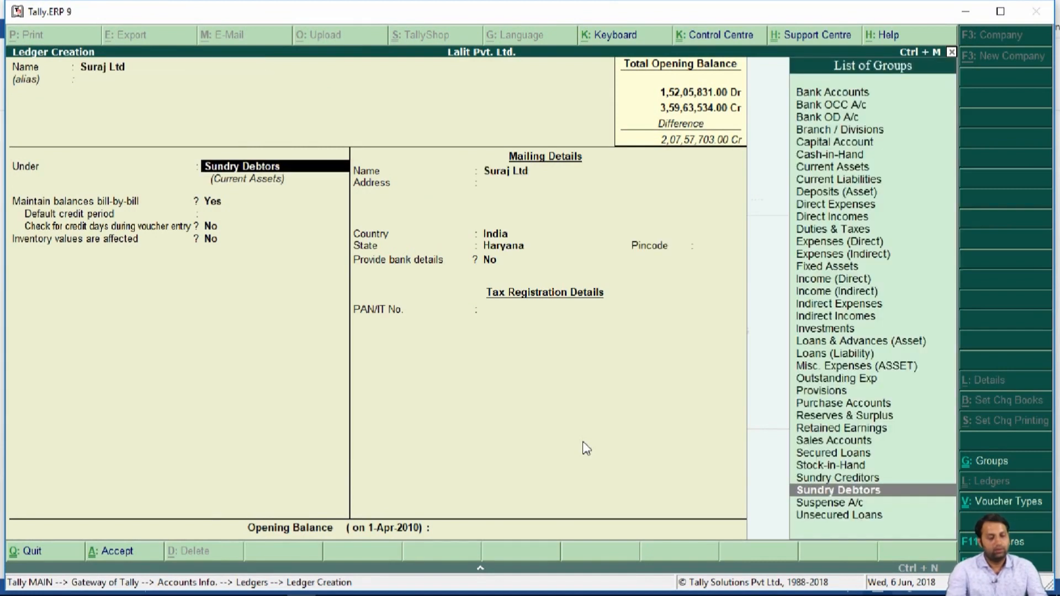
Check the Suraj Ltd row in the Word assignment, then keep the ledger under Sundry Debtors with its default bill-by-bill and mailing details
{"action": "key", "text": "alt+Tab"}
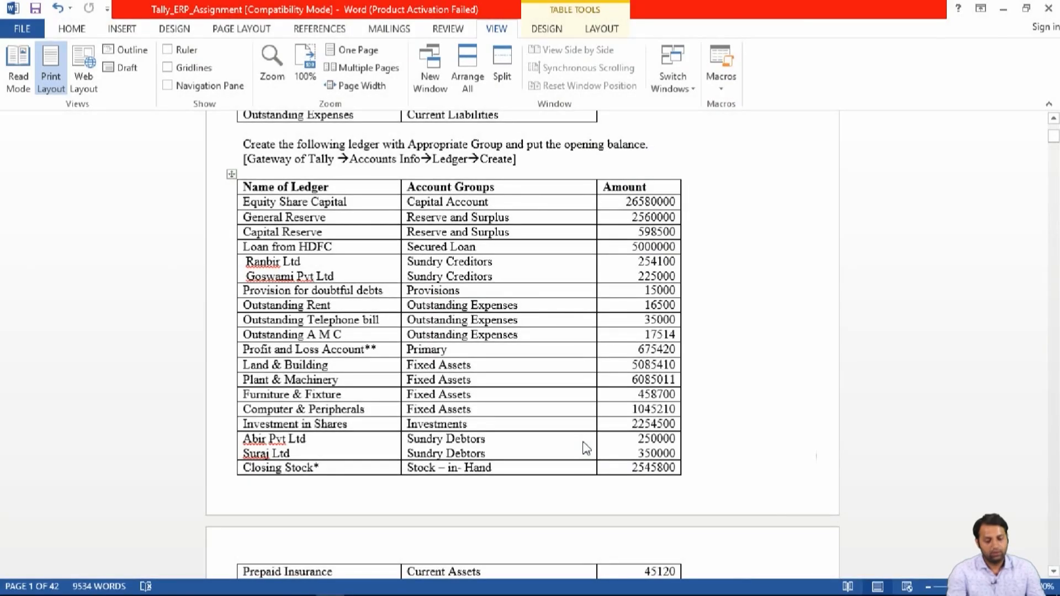
{"action": "key", "text": "alt+Tab"}
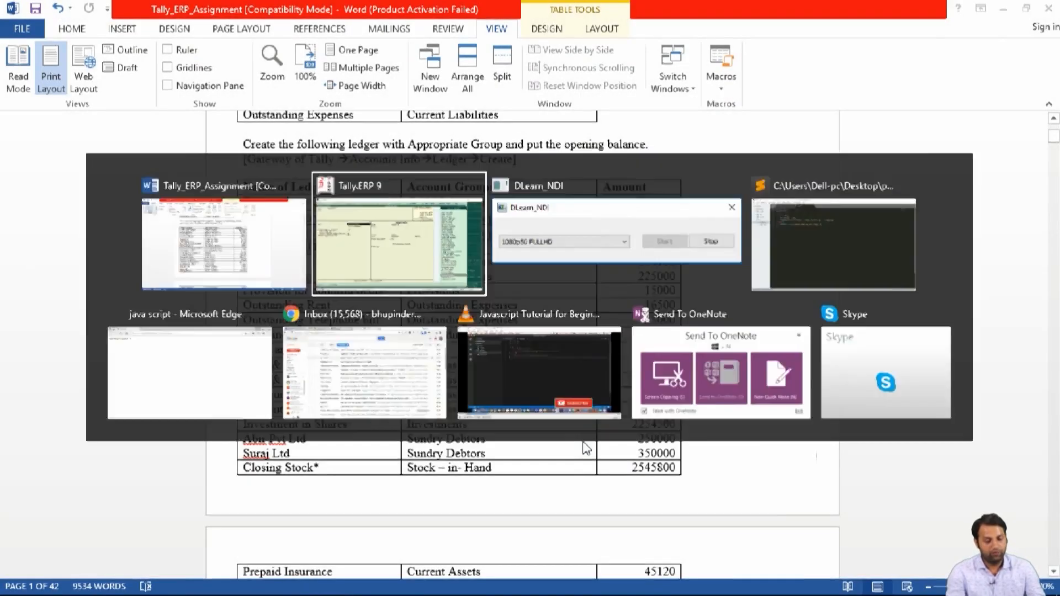
{"action": "key", "text": "Return"}
{"action": "key", "text": "Return"}
{"action": "key", "text": "Return"}
{"action": "key", "text": "Return"}
{"action": "key", "text": "Return"}
{"action": "key", "text": "Return"}
{"action": "key", "text": "Return"}
{"action": "key", "text": "Return"}
{"action": "key", "text": "Return"}
{"action": "key", "text": "Return"}
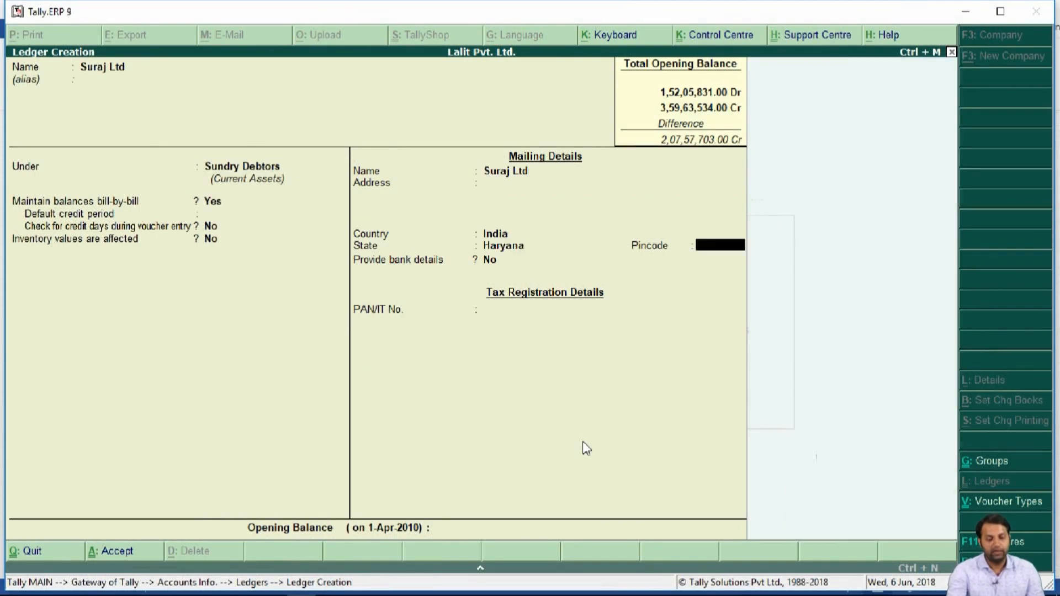
Set the Suraj Ltd opening balance to 350000 Dr and save the ledger without entering a bill-wise breakup
{"action": "type", "text": "3,50,000"}
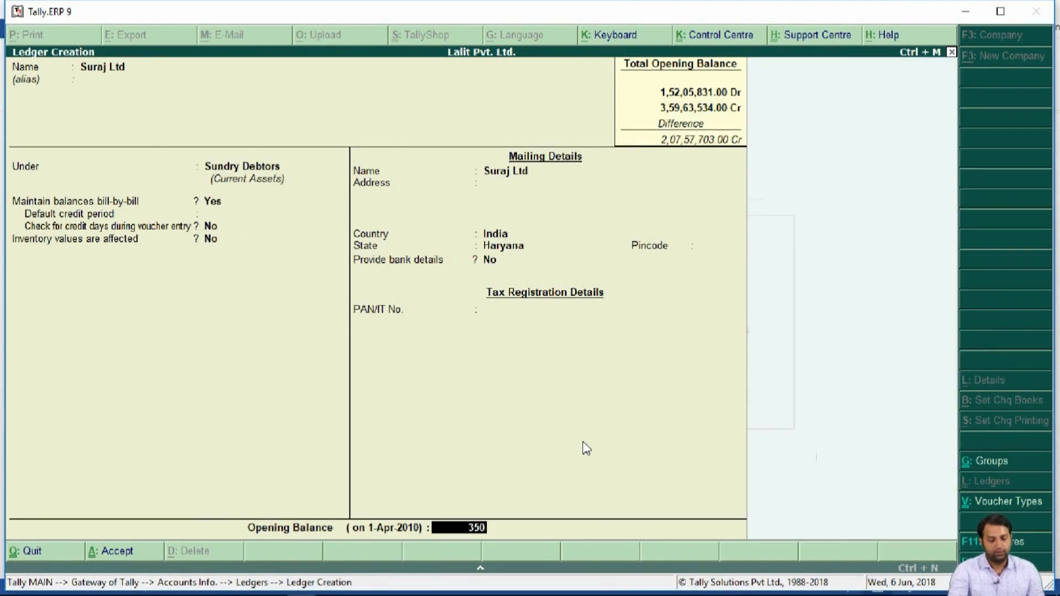
{"action": "key", "text": "Return"}
{"action": "key", "text": "Return"}
{"action": "key", "text": "Return"}
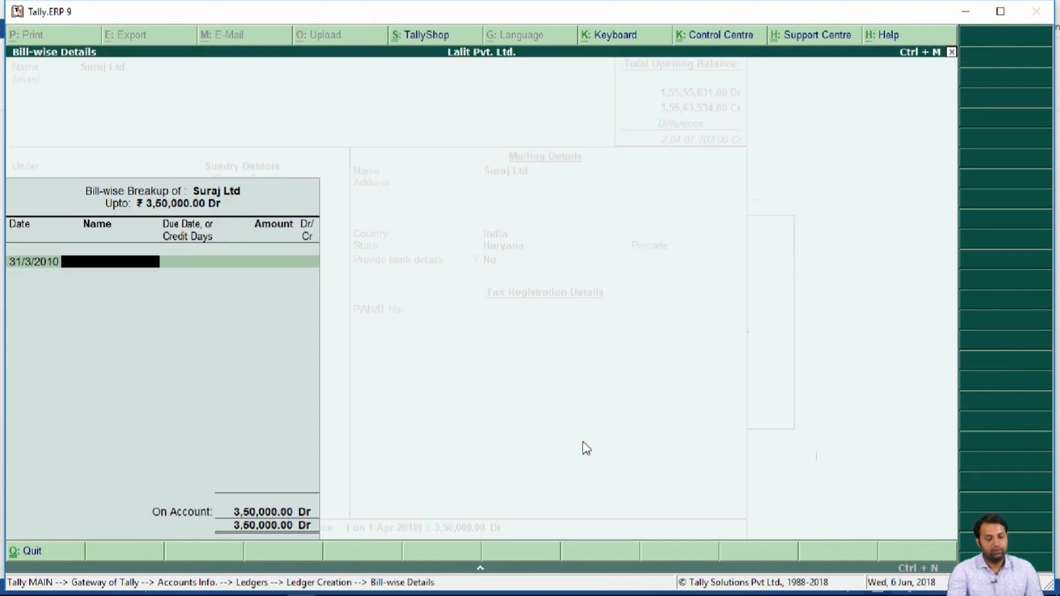
{"action": "key", "text": "Return"}
{"action": "key", "text": "Return"}
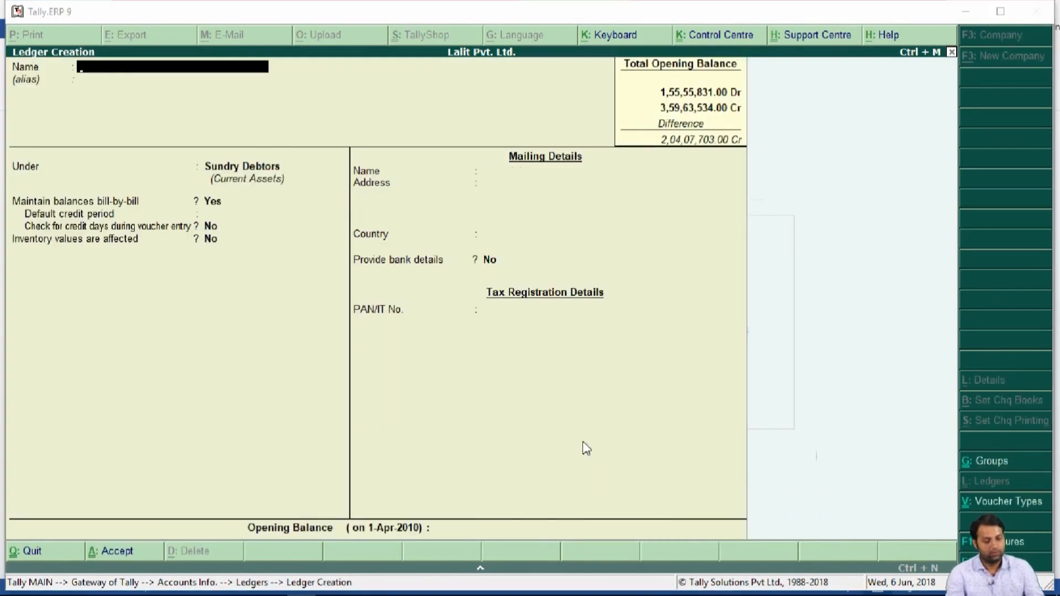
Examine the remaining rows of the ledger table and the notes beneath it in the Word assignment
{"action": "key", "text": "alt+Tab"}
{"action": "key", "text": "Down"}
{"action": "key", "text": "Down"}
{"action": "key", "text": "Down"}
{"action": "key", "text": "Down"}
{"action": "key", "text": "Down"}
{"action": "key", "text": "Down"}
{"action": "key", "text": "Down"}
{"action": "key", "text": "Down"}
{"action": "key", "text": "Down"}
{"action": "key", "text": "Down"}
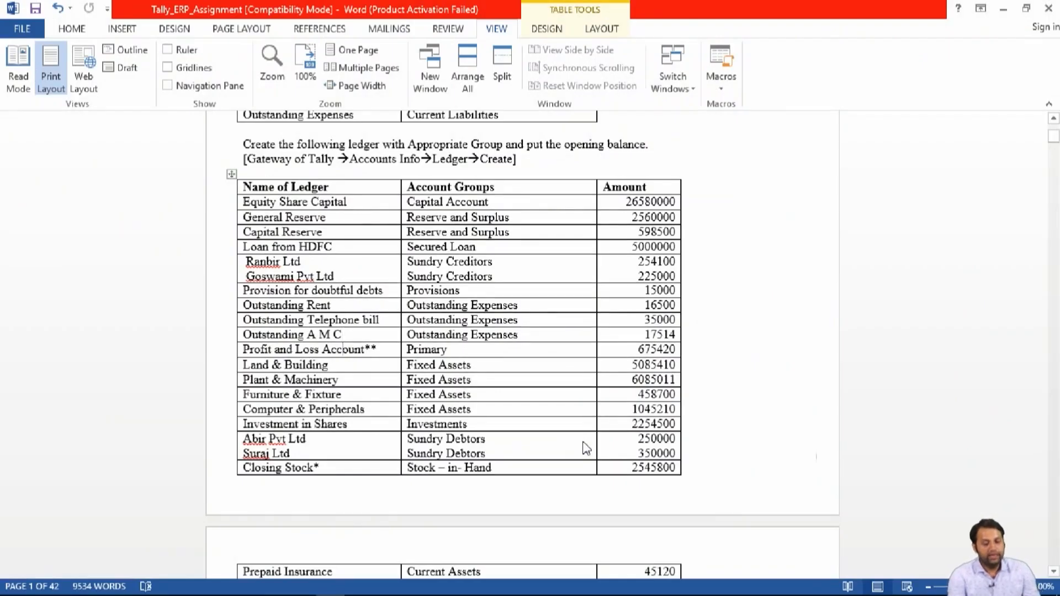
{"action": "key", "text": "Down"}
{"action": "key", "text": "Down"}
{"action": "key", "text": "Down"}
{"action": "key", "text": "Down"}
{"action": "key", "text": "Down"}
{"action": "key", "text": "Down"}
{"action": "key", "text": "Down"}
{"action": "key", "text": "Down"}
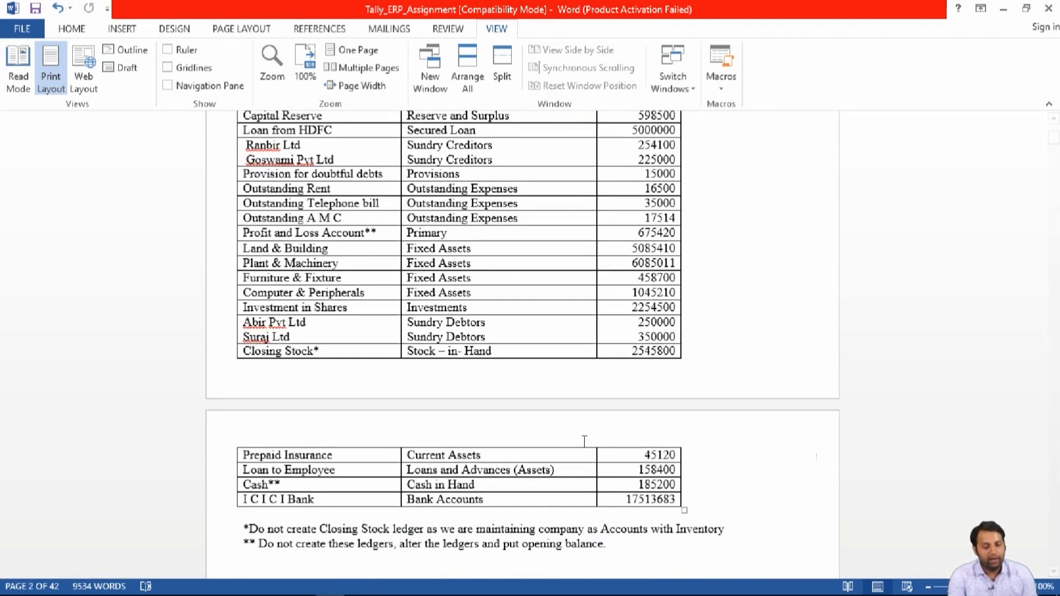
Name a new ledger Closing Stock in Tally.ERP 9, without an alias, and place it under the Stock-in-Hand group
{"action": "key", "text": "alt+Tab"}
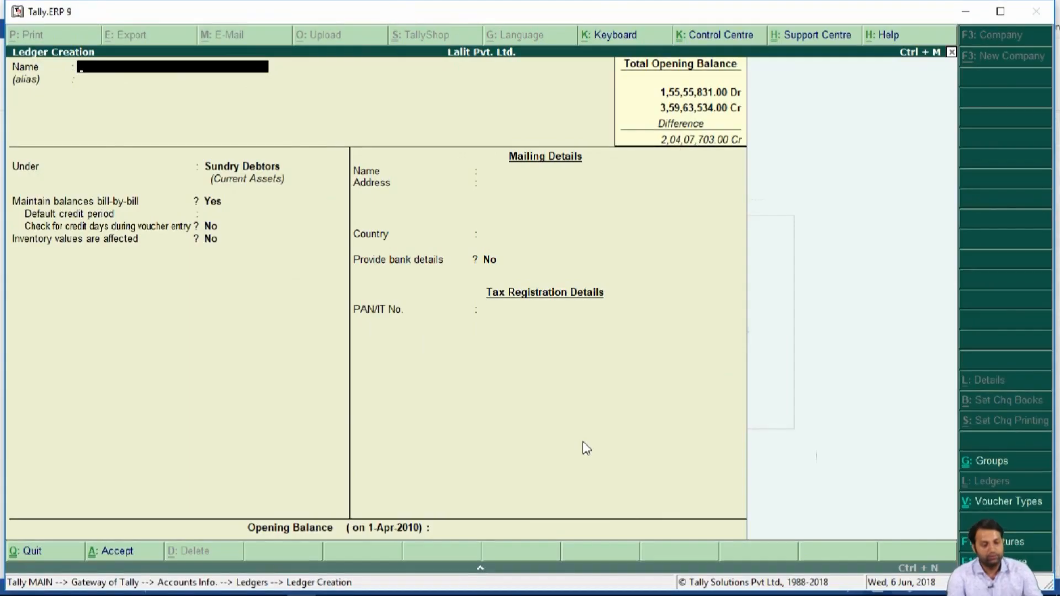
{"action": "type", "text": "Closing Sto"}
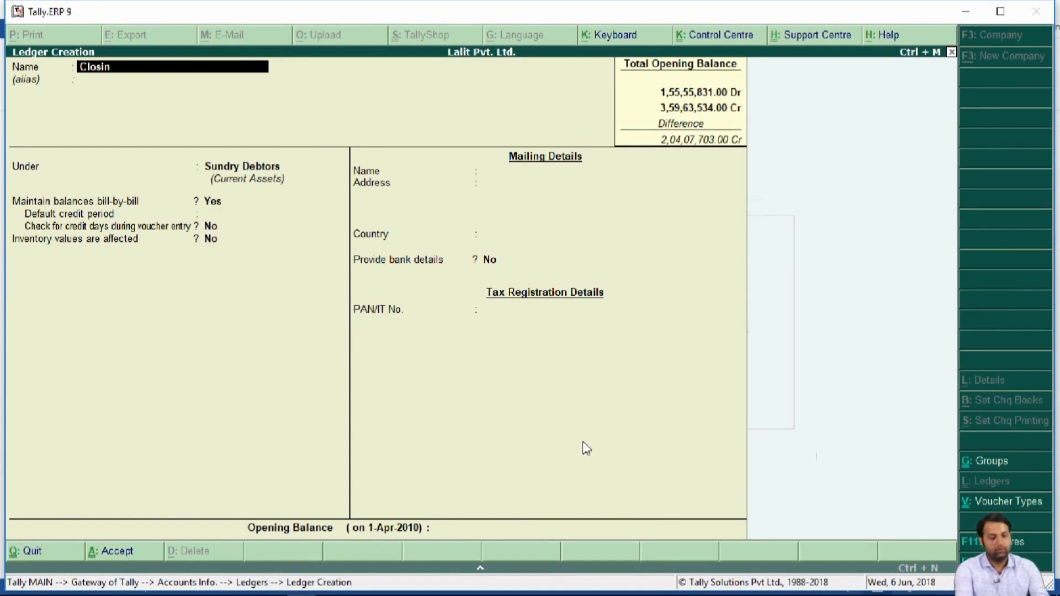
{"action": "key", "text": "Return"}
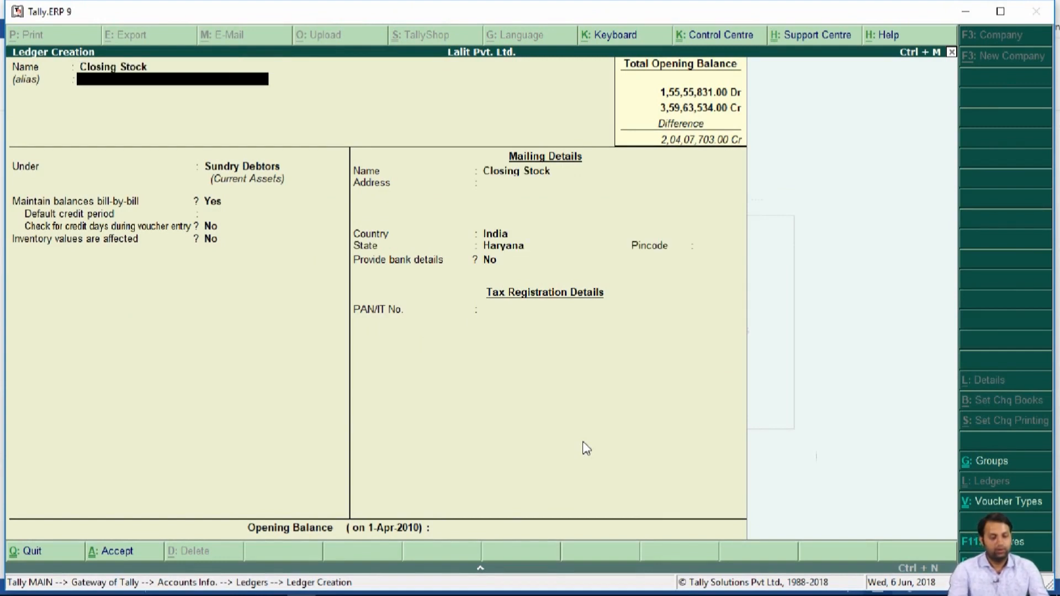
{"action": "key", "text": "Return"}
{"action": "type", "text": "S"}
{"action": "key", "text": "Down"}
{"action": "key", "text": "Down"}
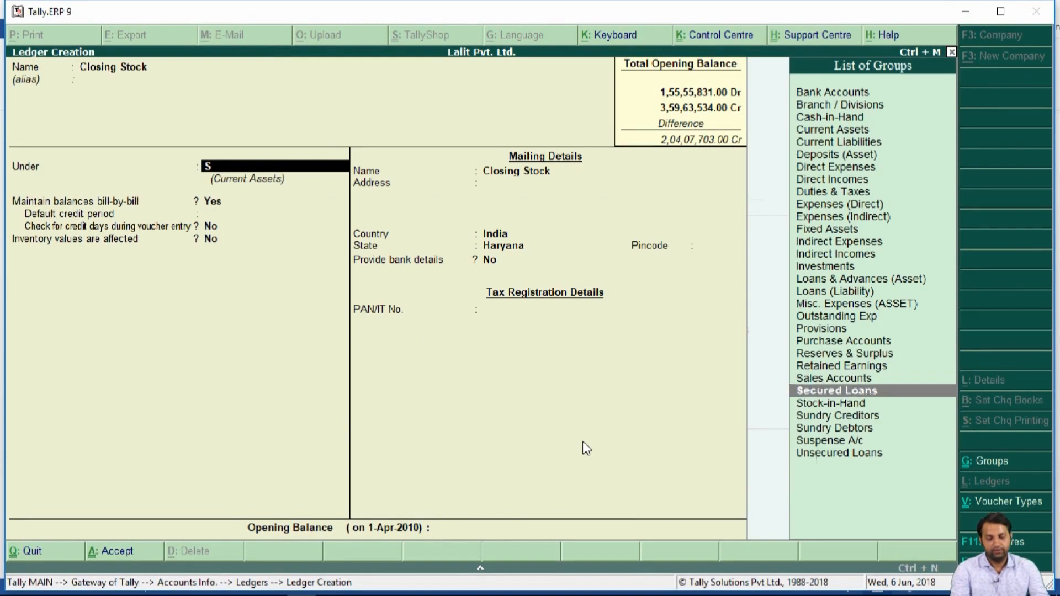
{"action": "key", "text": "Return"}
{"action": "key", "text": "Return"}
{"action": "key", "text": "Return"}
{"action": "key", "text": "BackSpace"}
Check the Closing Stock amount in the Word assignment, set the opening balance to 2545800 and save the ledger
{"action": "key", "text": "alt+Tab"}
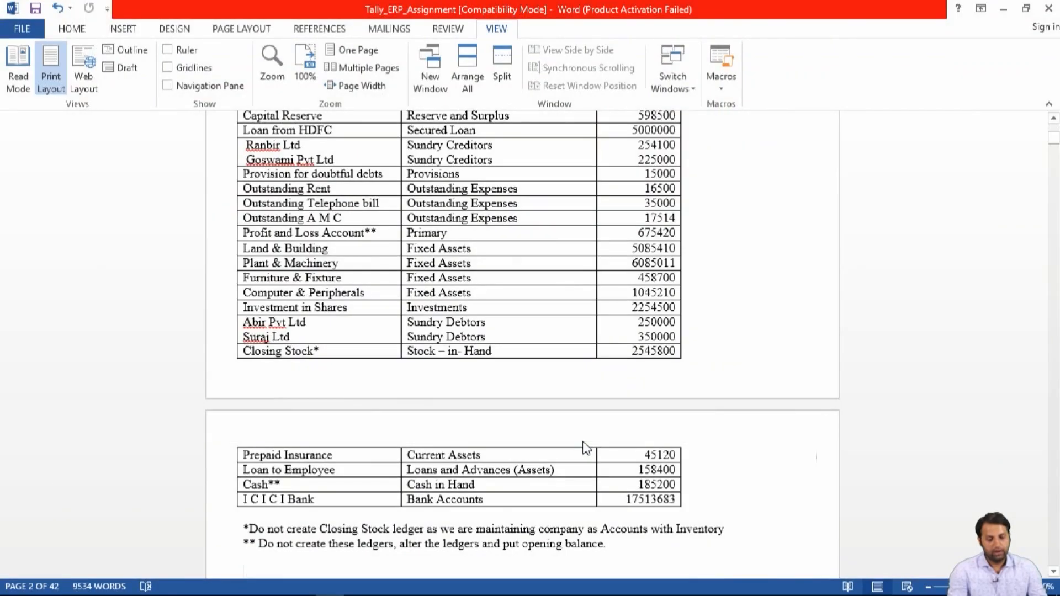
{"action": "key", "text": "alt+Tab"}
{"action": "type", "text": "25"}
{"action": "key", "text": "alt+Tab"}
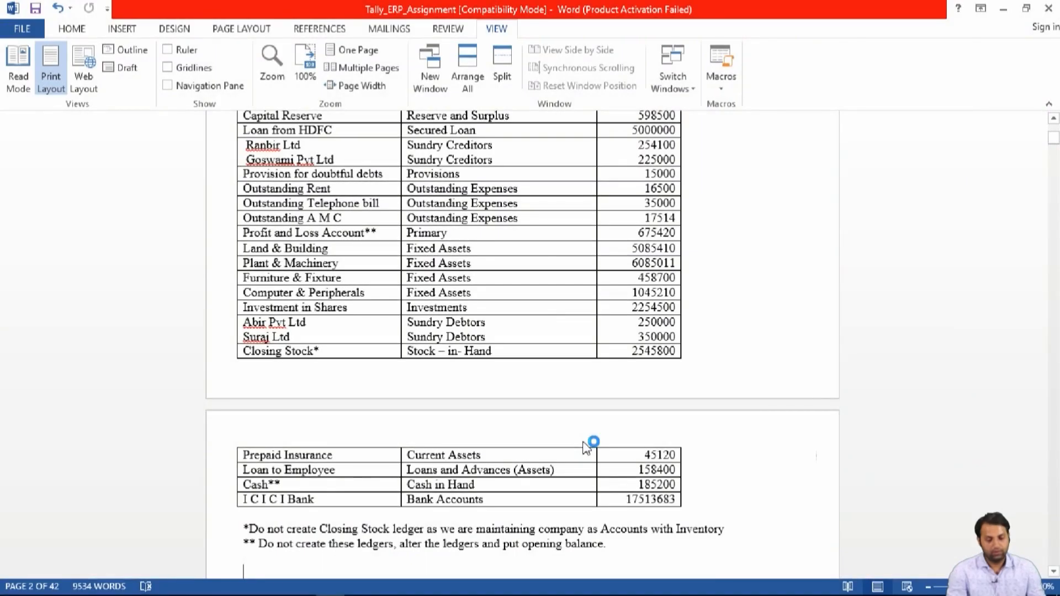
{"action": "key", "text": "alt+Tab"}
{"action": "type", "text": "45"}
{"action": "key", "text": "alt+Tab"}
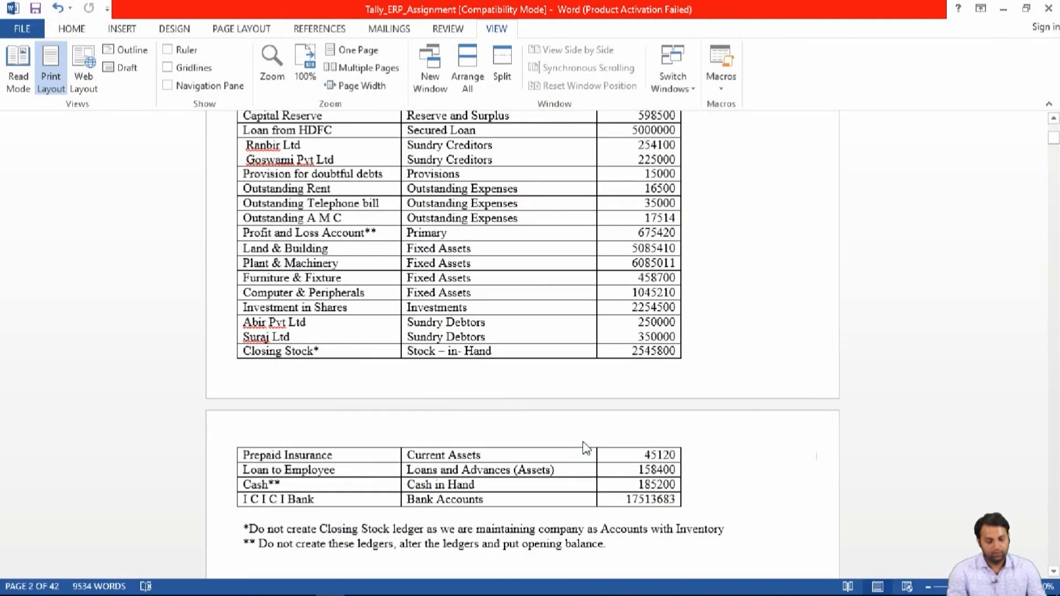
{"action": "key", "text": "alt+Tab"}
{"action": "type", "text": "800"}
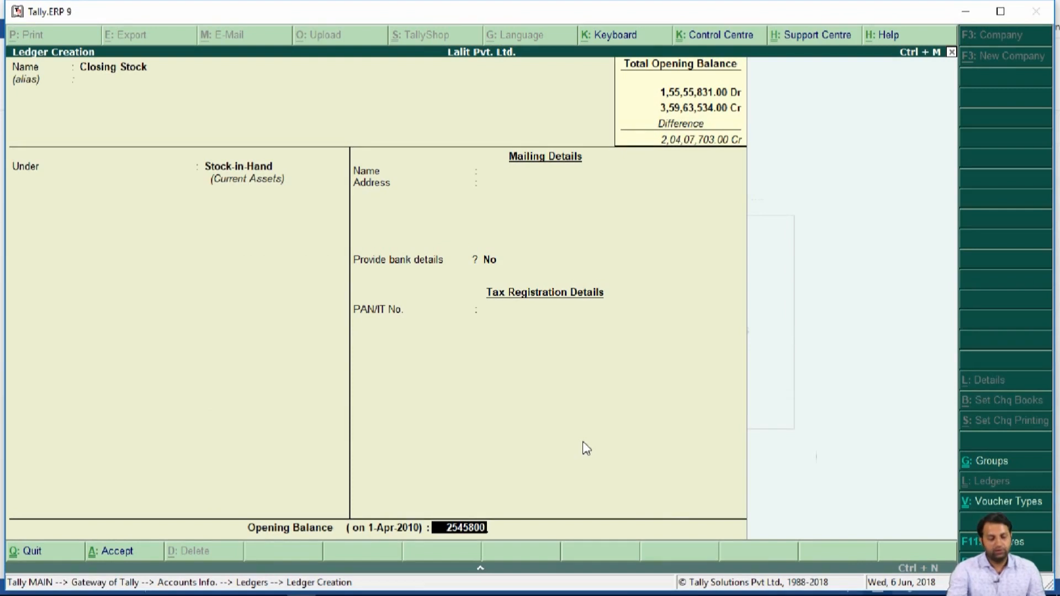
{"action": "key", "text": "Return"}
{"action": "key", "text": "Return"}
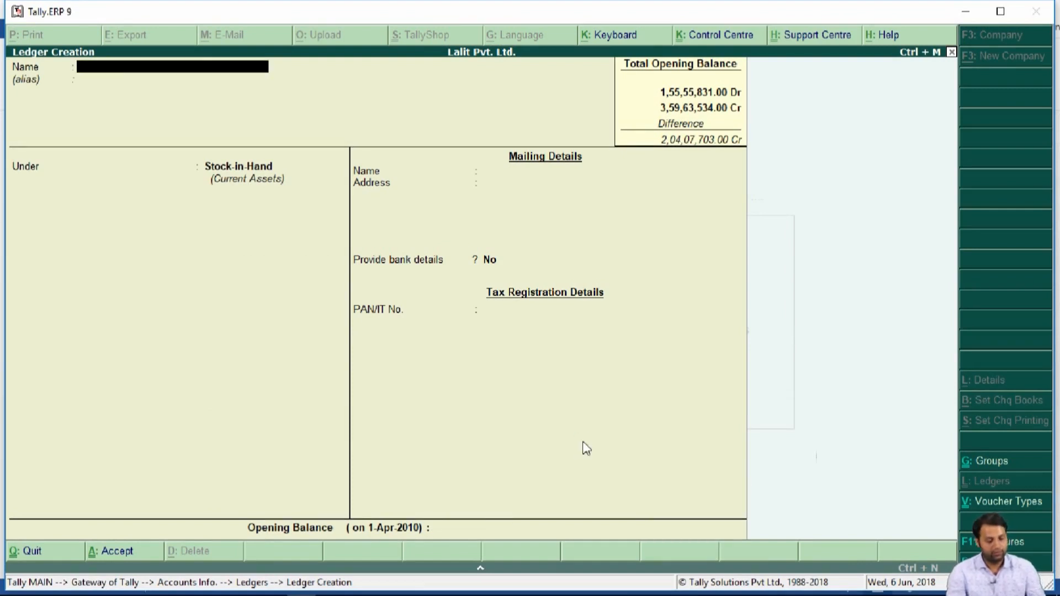
Check the row after Closing Stock in the Word assignment and name a new ledger Prepaid Insurance in Tally.ERP 9, without an alias
{"action": "key", "text": "alt+Tab"}
{"action": "scroll", "coordinate": [584, 442], "scroll_direction": "down", "scroll_amount": 1}
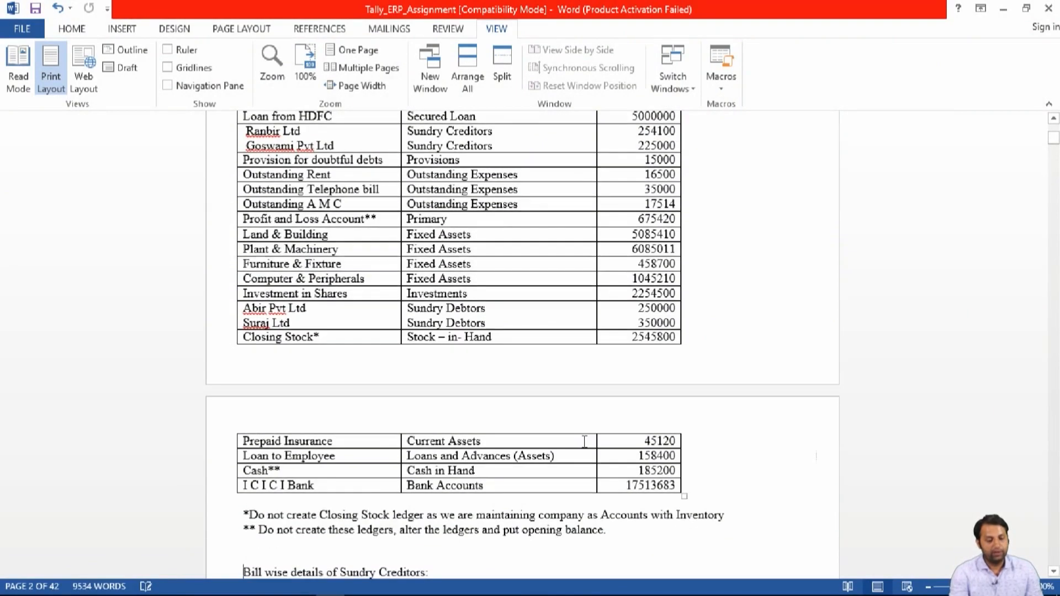
{"action": "scroll", "coordinate": [584, 442], "scroll_direction": "down", "scroll_amount": 1}
{"action": "key", "text": "alt+Tab"}
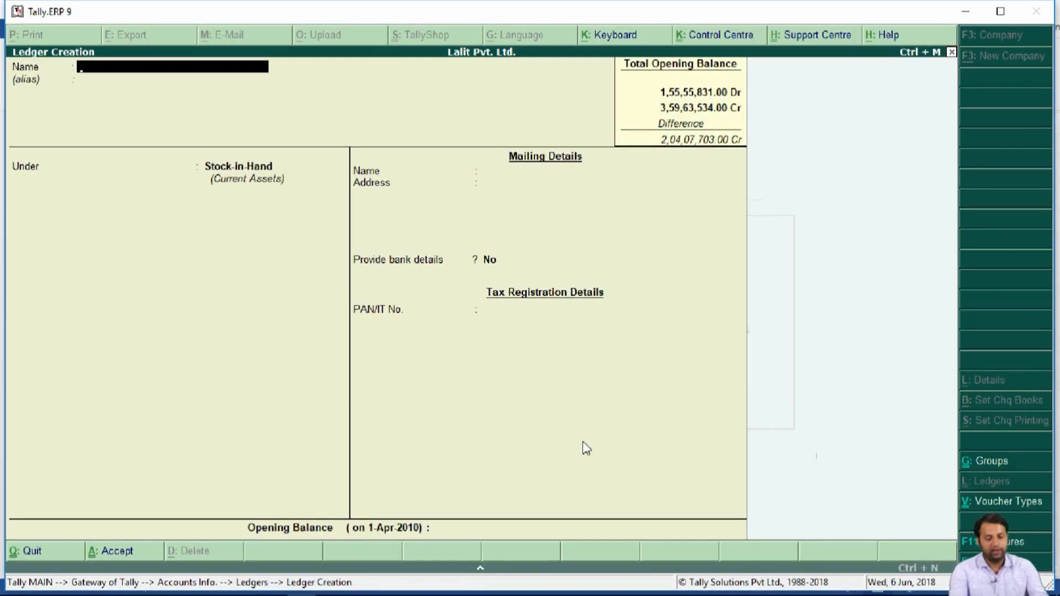
{"action": "type", "text": "Prepa"}
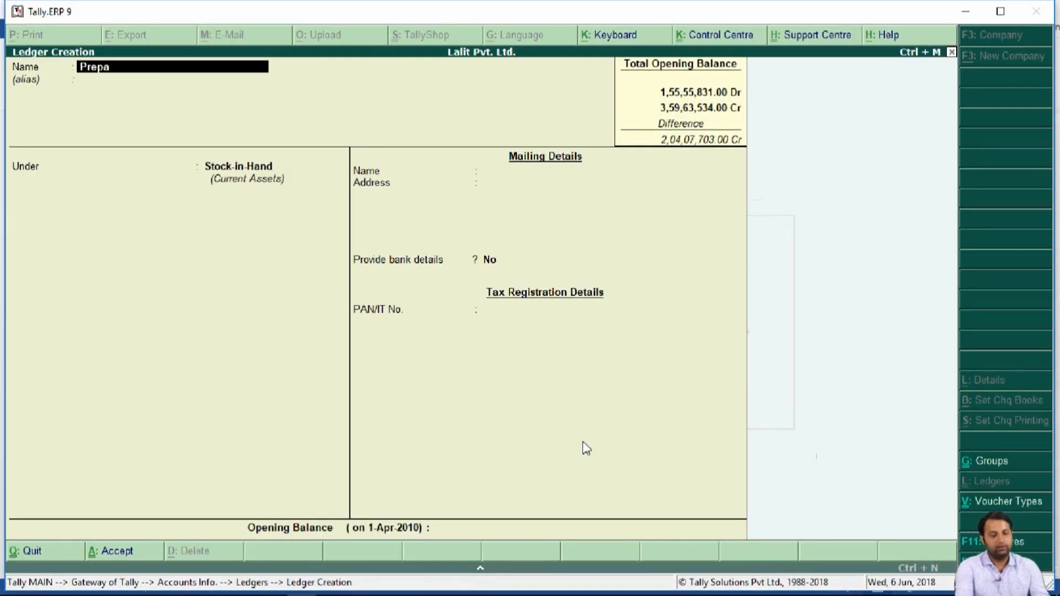
{"action": "type", "text": "id Insurance"}
{"action": "key", "text": "Return"}
Place the Prepaid Insurance ledger under the Current Assets group and keep the default inventory, mailing, bank and tax details
{"action": "type", "text": "C"}
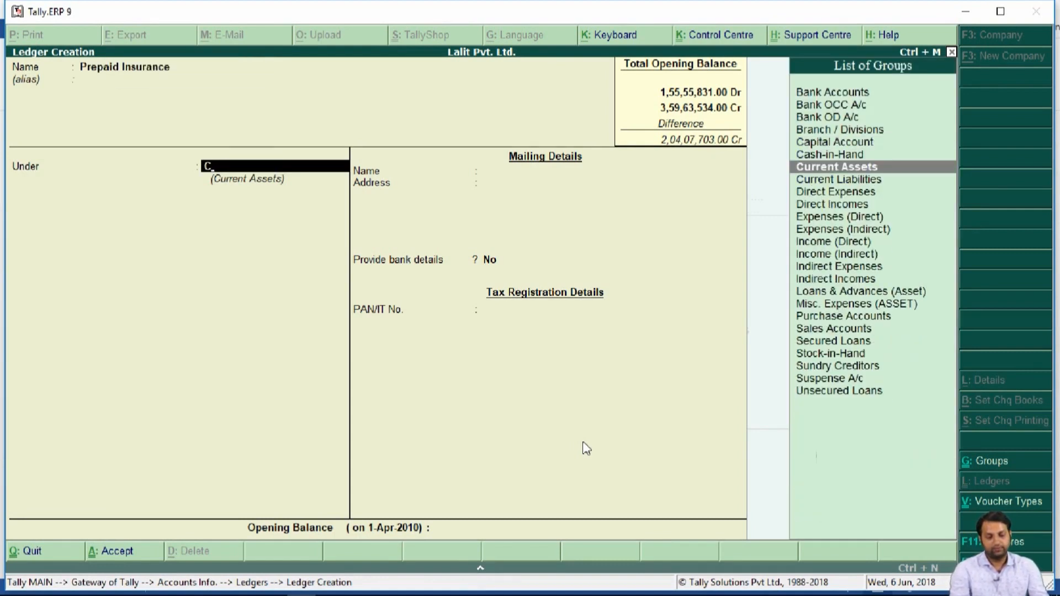
{"action": "key", "text": "Return"}
{"action": "key", "text": "Return"}
{"action": "key", "text": "Return"}
{"action": "key", "text": "Return"}
{"action": "key", "text": "Return"}
{"action": "key", "text": "Return"}
{"action": "key", "text": "Return"}
{"action": "key", "text": "Return"}
{"action": "key", "text": "Return"}
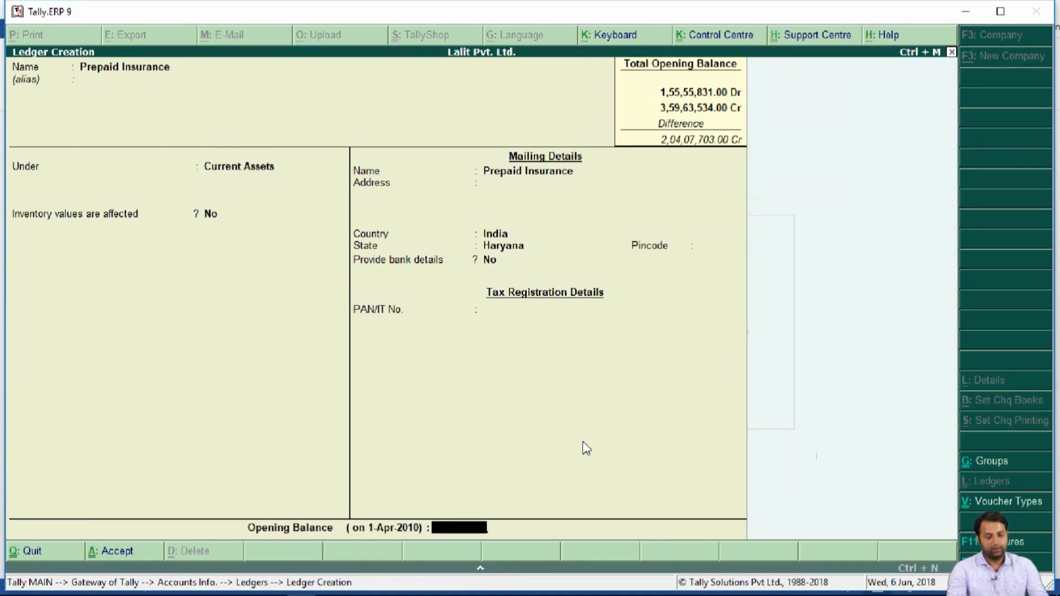
Check the Prepaid Insurance amount in the Word assignment, set the opening balance to 45120 Dr in Tally.ERP 9 and save the ledger
{"action": "key", "text": "alt+Tab"}
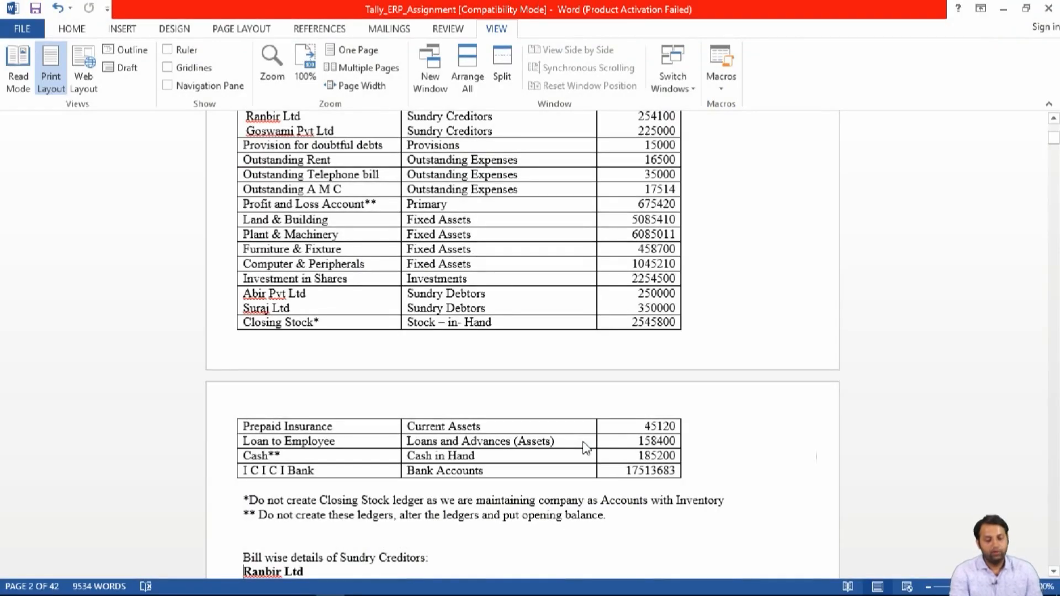
{"action": "key", "text": "alt+Tab"}
{"action": "type", "text": "45120"}
{"action": "key", "text": "Return"}
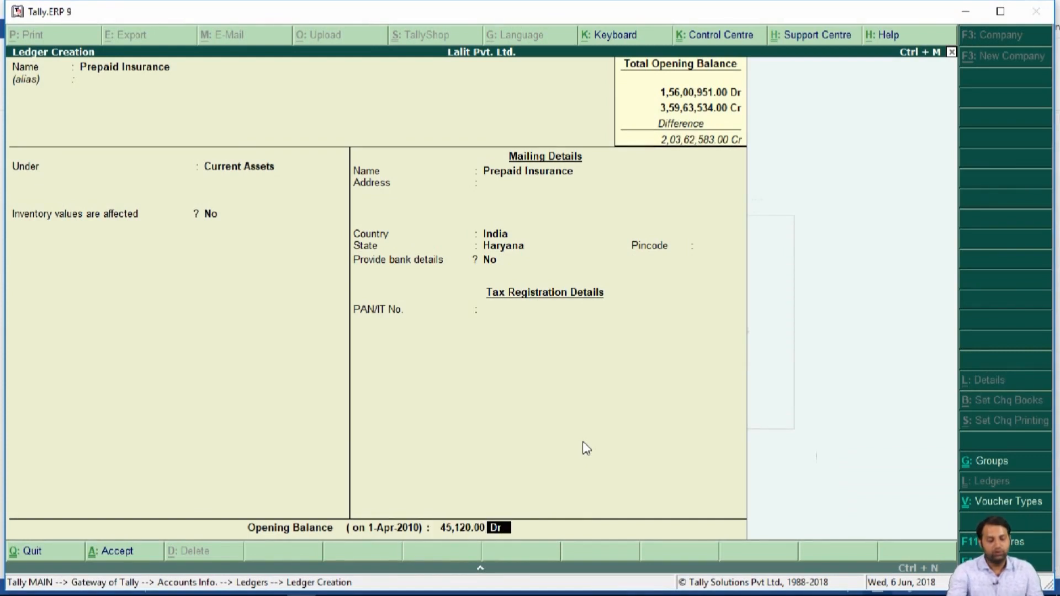
{"action": "key", "text": "Return"}
{"action": "key", "text": "Return"}
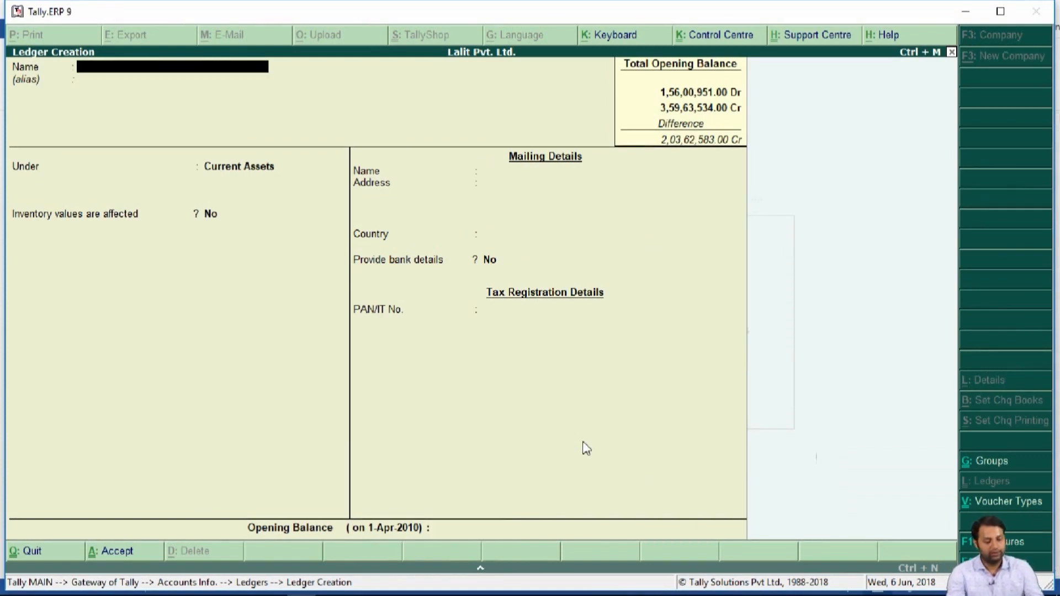
Check the employee loan row in the Word assignment and name a new ledger Laon to Employee in Tally.ERP 9
{"action": "key", "text": "alt+Tab"}
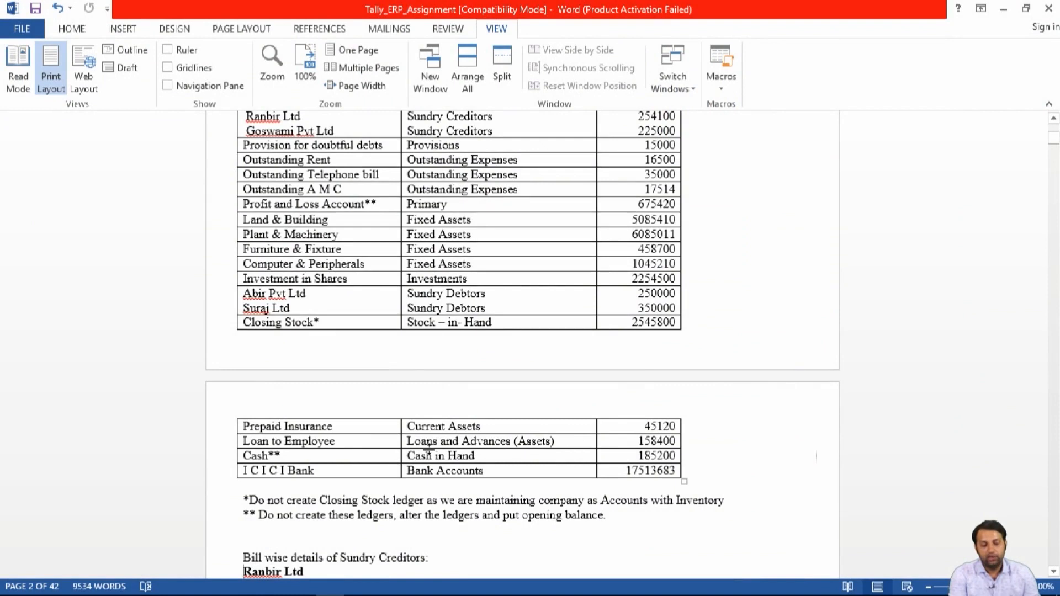
{"action": "key", "text": "alt+Tab"}
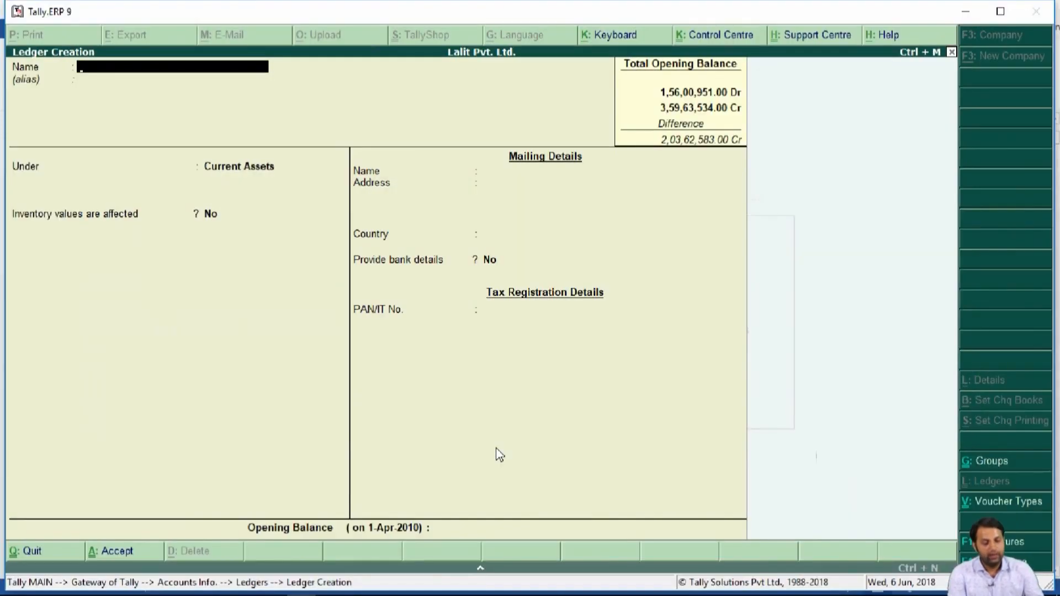
{"action": "type", "text": "Laon to"}
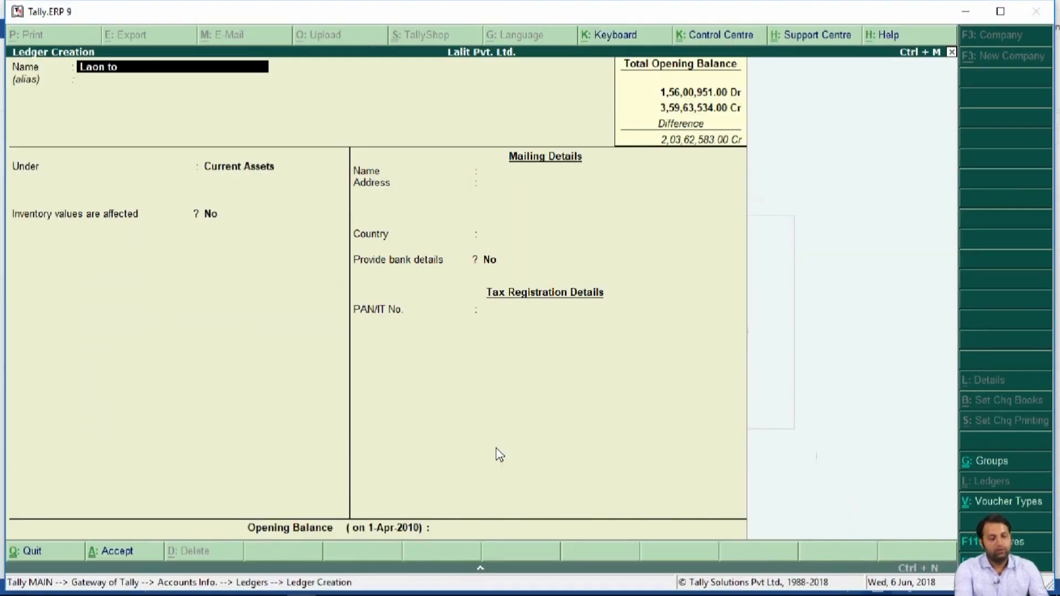
{"action": "type", "text": " Employe"}
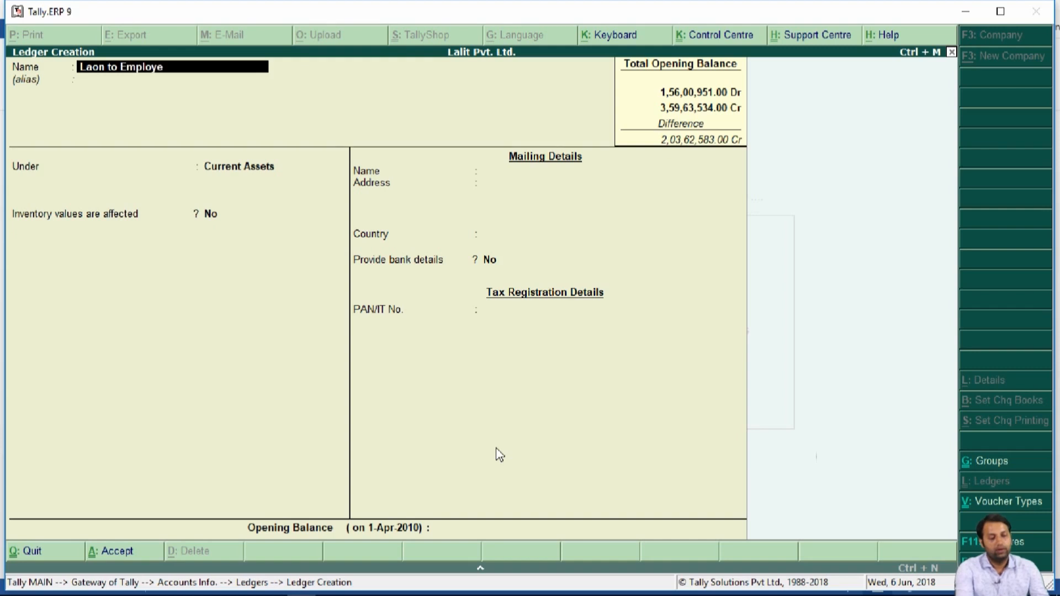
{"action": "type", "text": "e"}
{"action": "key", "text": "Return"}
Place the employee loan ledger under the Loans & Advances (Asset) group and keep the default inventory, mailing, bank and tax details
{"action": "type", "text": "La"}
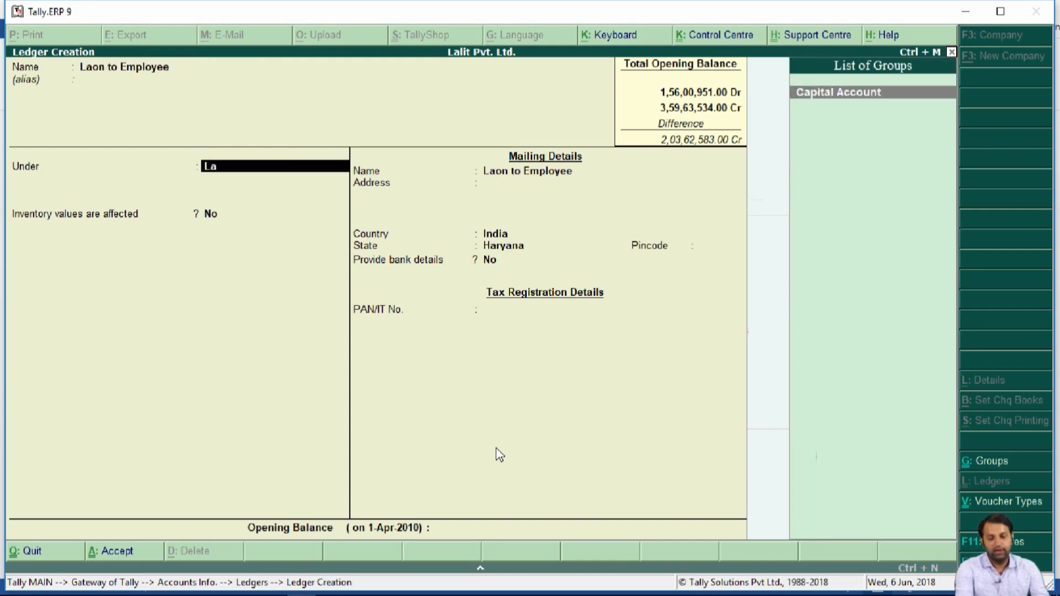
{"action": "key", "text": "BackSpace"}
{"action": "key", "text": "BackSpace"}
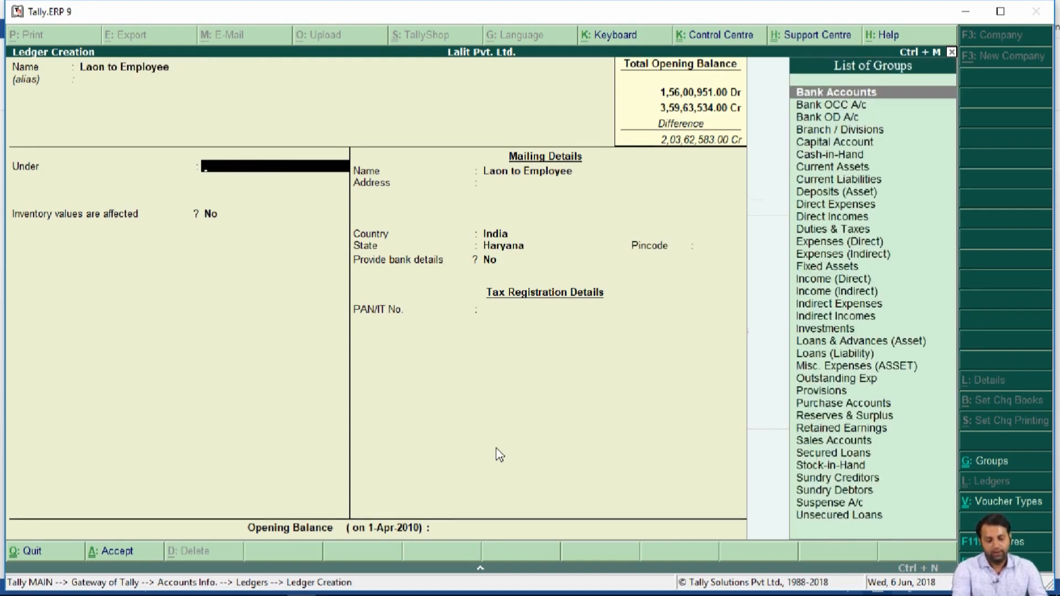
{"action": "type", "text": "L"}
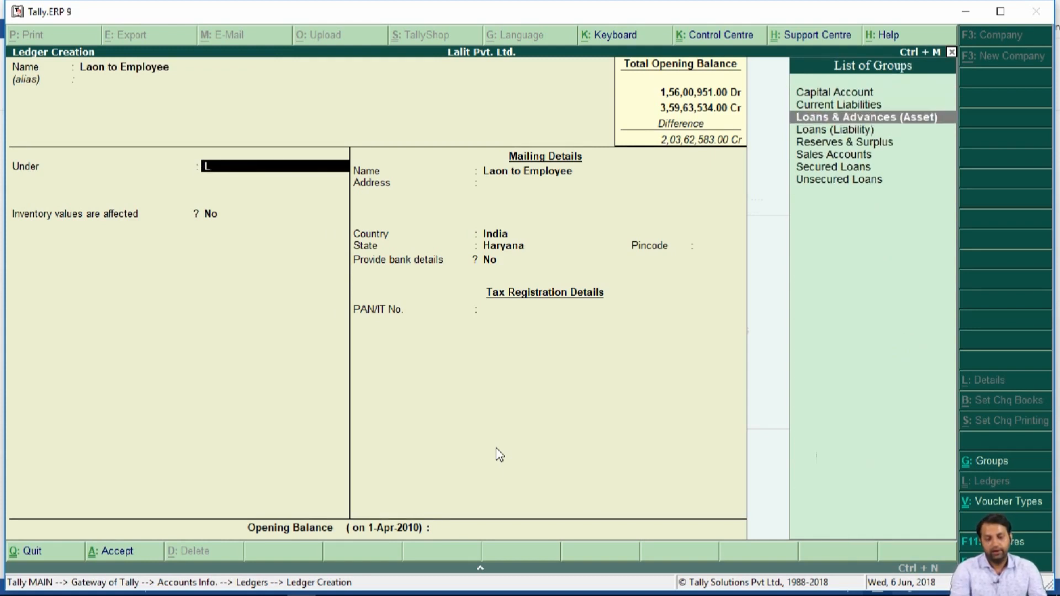
{"action": "key", "text": "Return"}
{"action": "key", "text": "Return"}
{"action": "key", "text": "Return"}
{"action": "key", "text": "Return"}
{"action": "key", "text": "Return"}
{"action": "key", "text": "Return"}
{"action": "key", "text": "Return"}
{"action": "key", "text": "Return"}
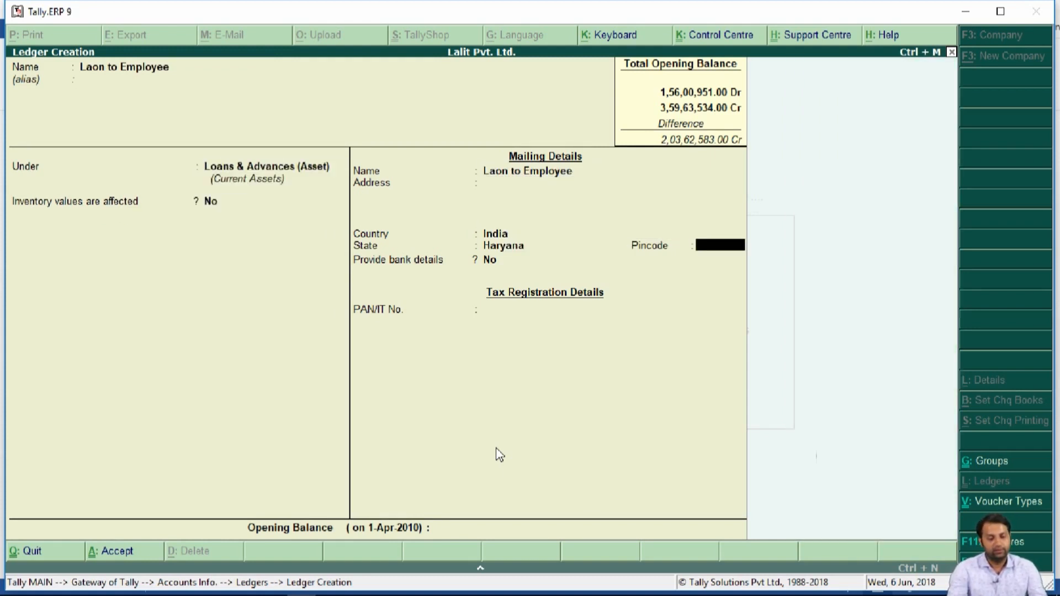
{"action": "key", "text": "Return"}
{"action": "key", "text": "Return"}
{"action": "key", "text": "Escape"}
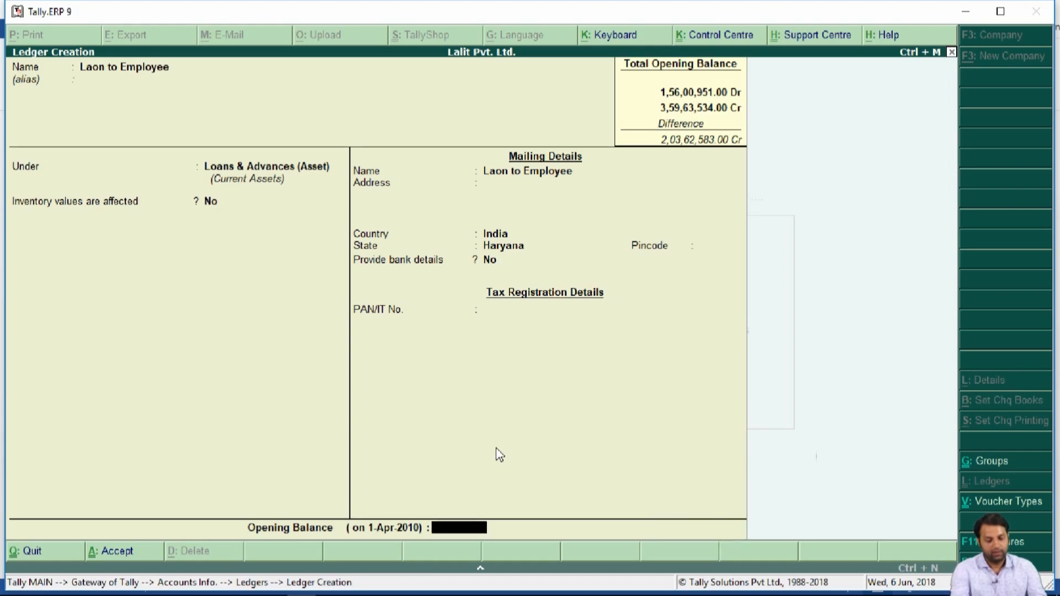
Check the employee loan amount in the Word assignment, set the opening balance to 158400 Dr in Tally.ERP 9 and save the ledger
{"action": "key", "text": "alt+Tab"}
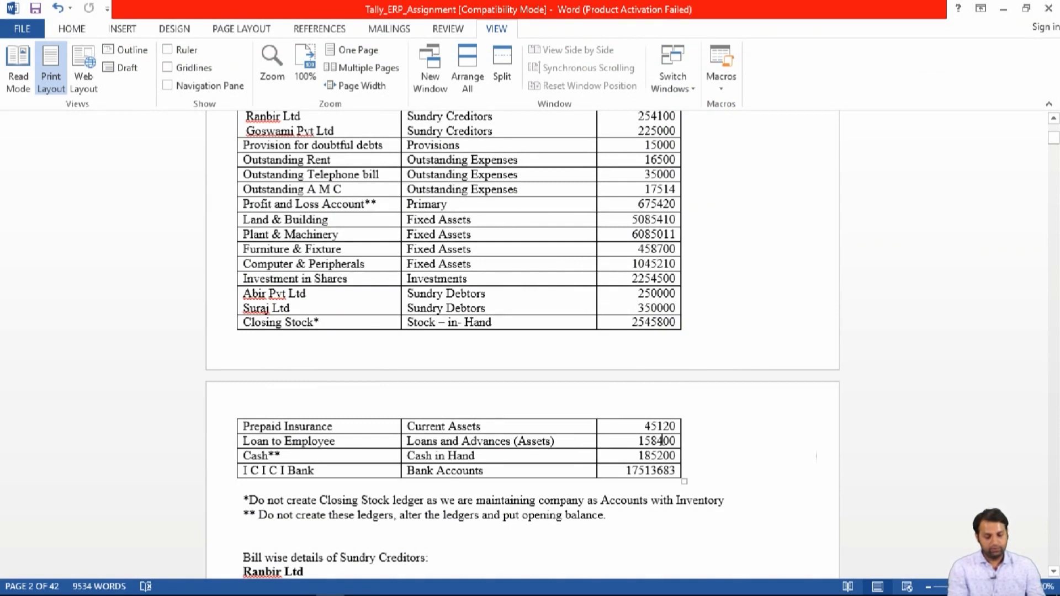
{"action": "key", "text": "alt+Tab"}
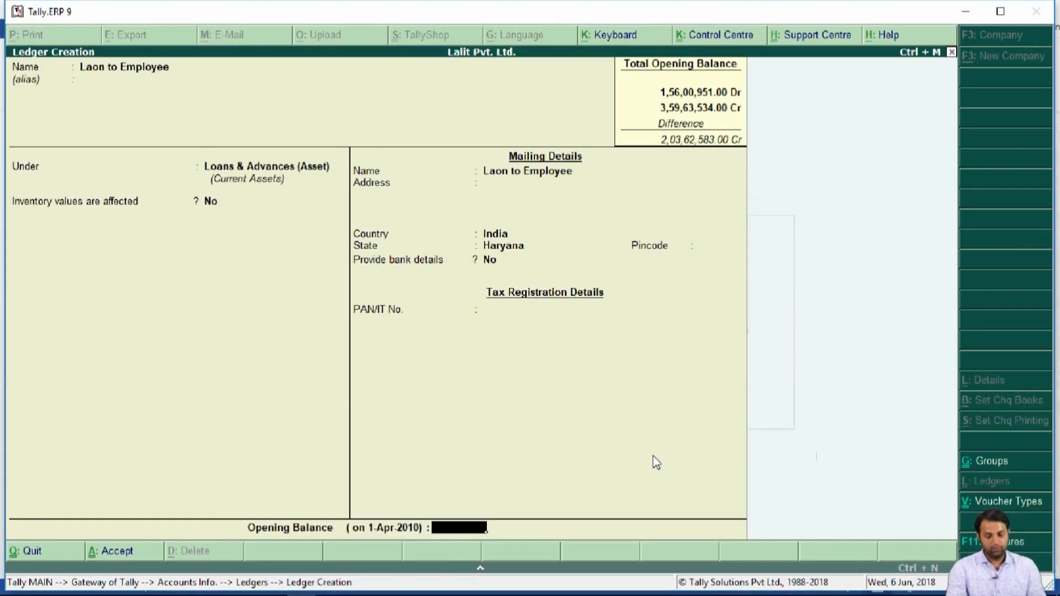
{"action": "type", "text": "584"}
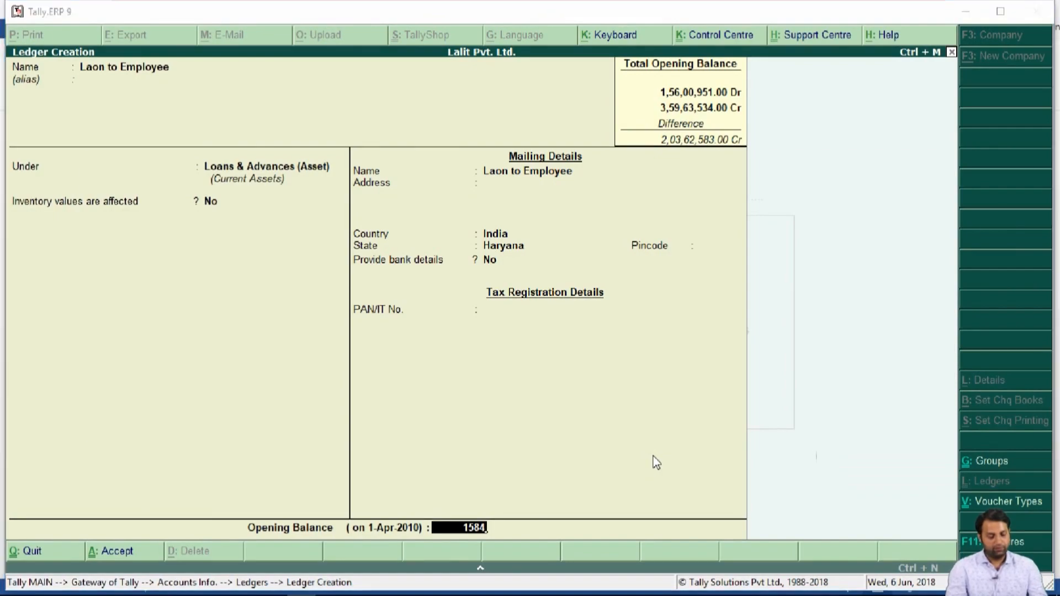
{"action": "key", "text": "alt+Tab"}
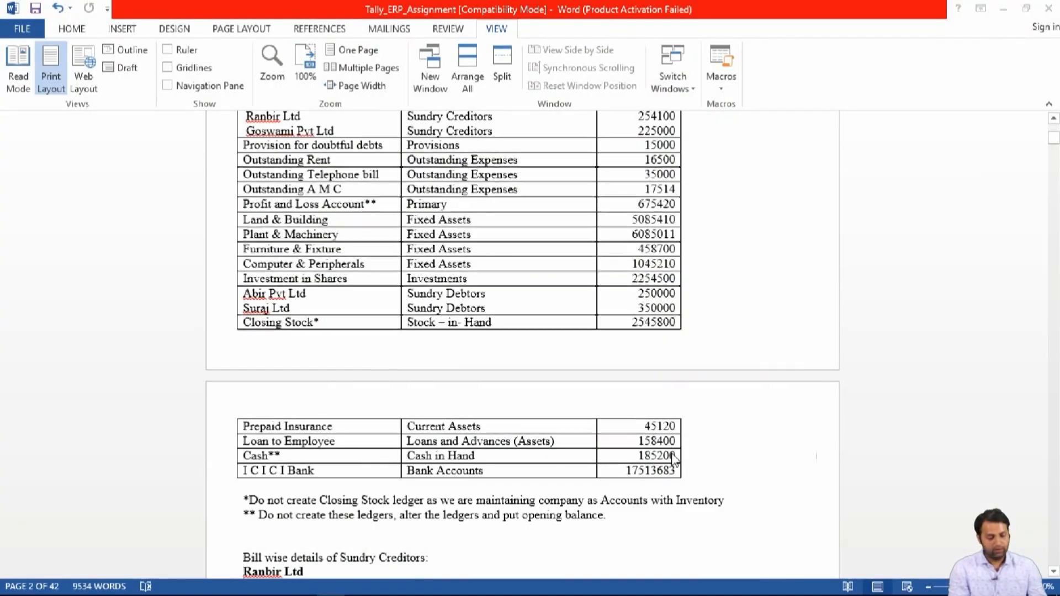
{"action": "key", "text": "alt+Tab"}
{"action": "type", "text": "00"}
{"action": "key", "text": "Return"}
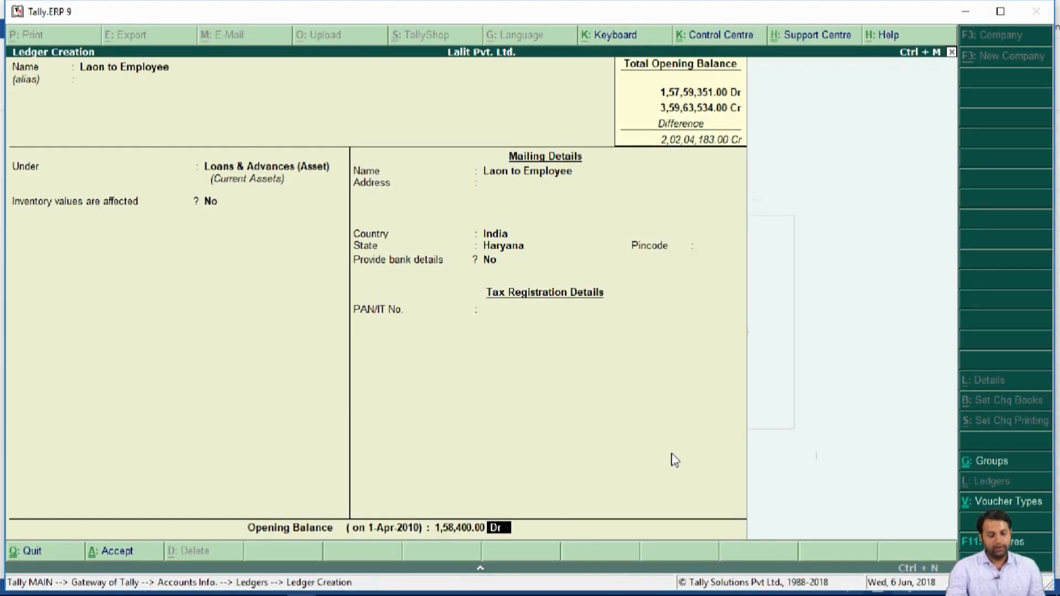
{"action": "key", "text": "Return"}
{"action": "key", "text": "Return"}
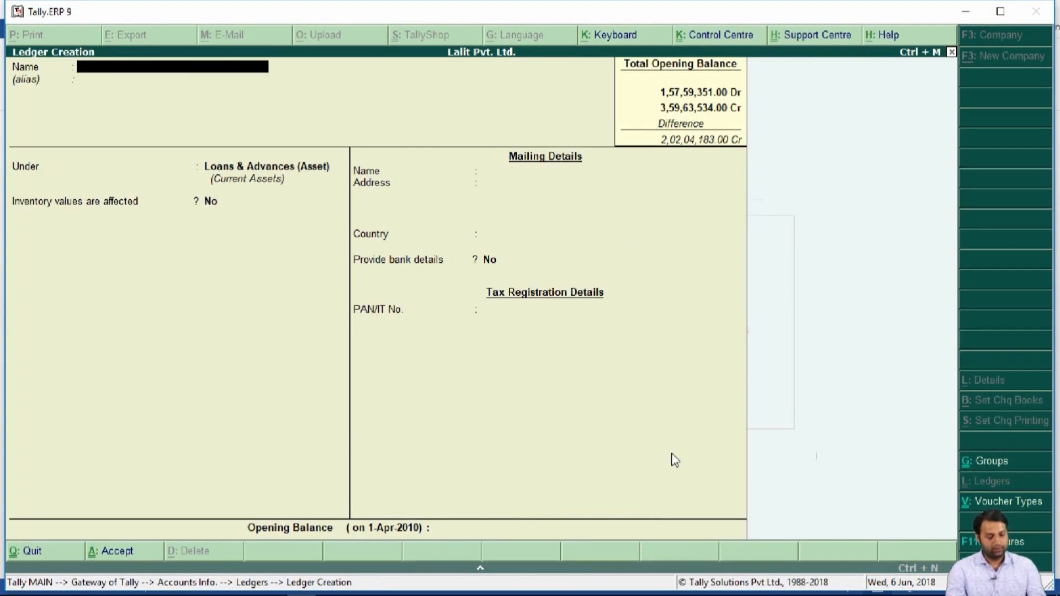
Check the Cash row in the Word assignment and switch from ledger creation to single-ledger alteration in Tally.ERP 9
{"action": "key", "text": "alt+Tab"}
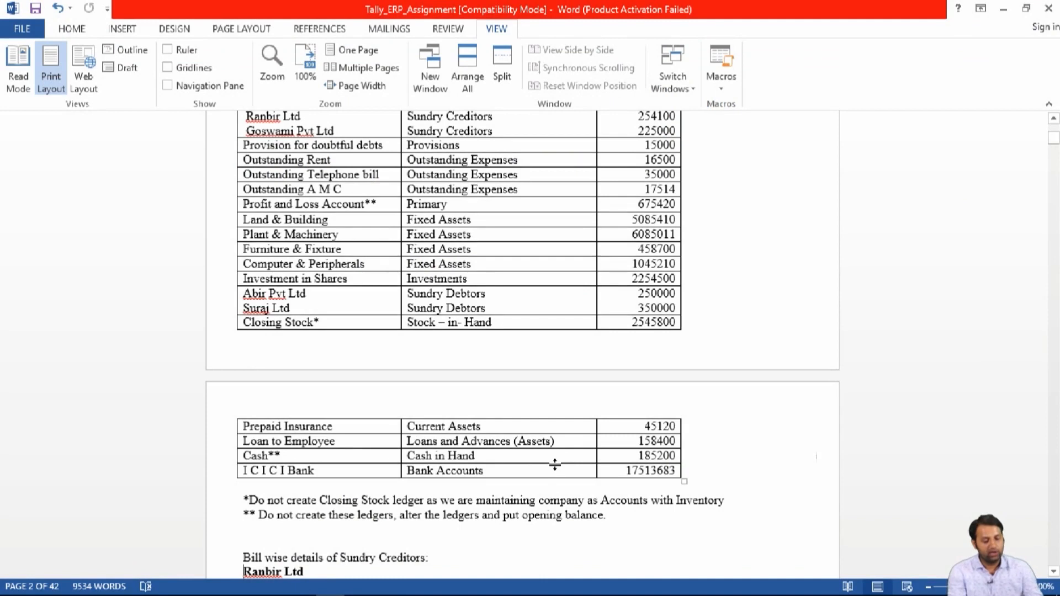
{"action": "key", "text": "alt"}
{"action": "key", "text": "alt"}
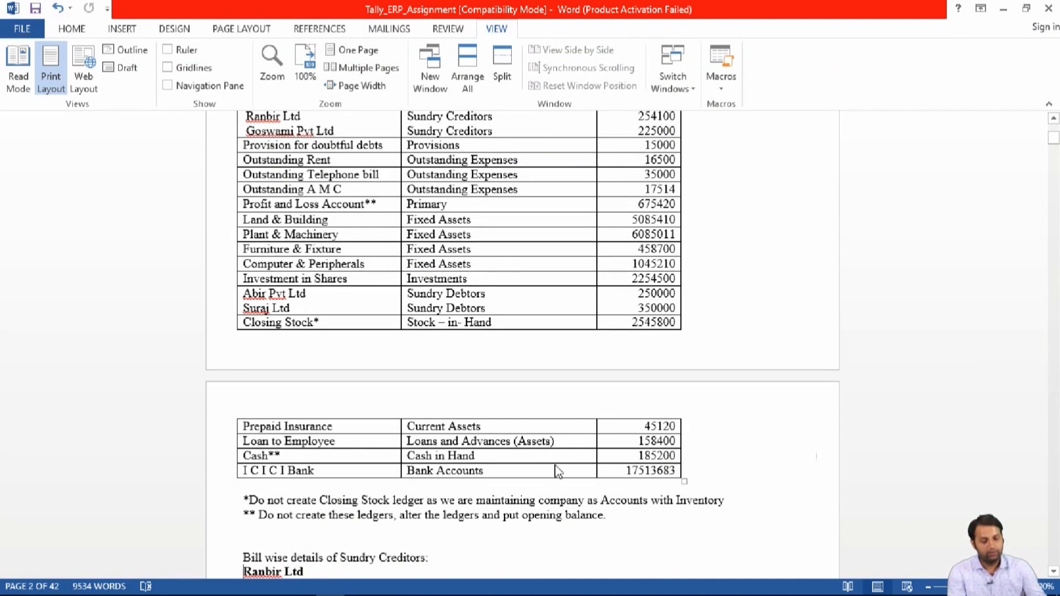
{"action": "key", "text": "alt+Tab"}
{"action": "key", "text": "Escape"}
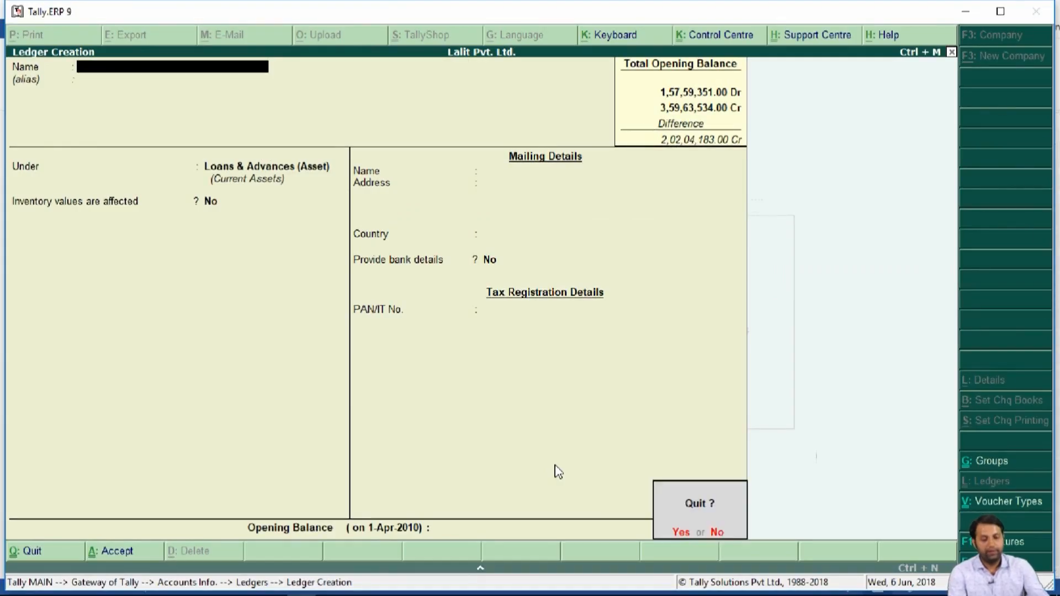
{"action": "key", "text": "y"}
{"action": "key", "text": "Down"}
{"action": "key", "text": "Down"}
{"action": "key", "text": "Return"}
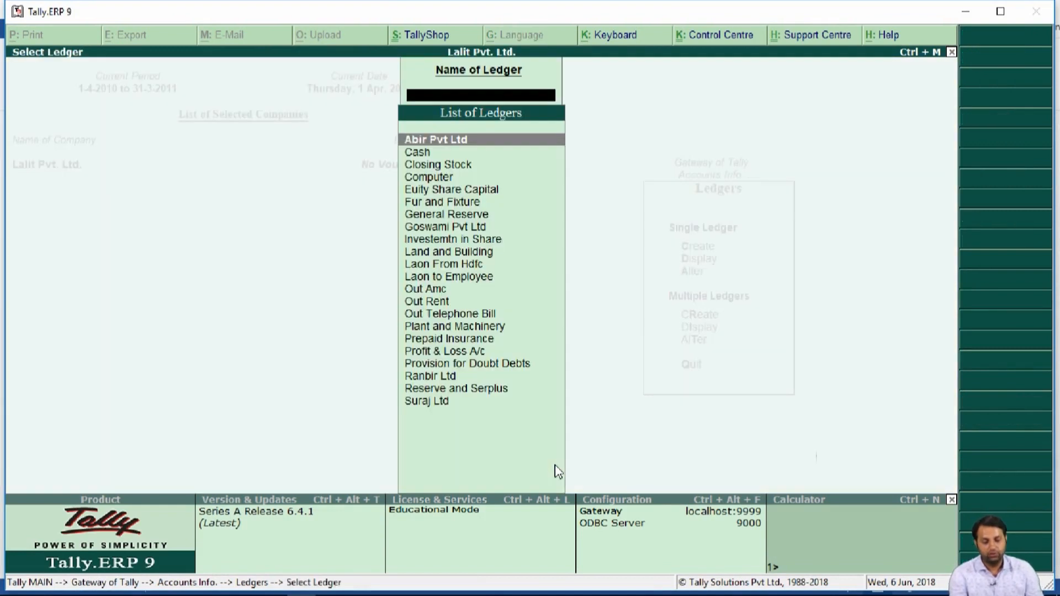
Alter the existing Cash ledger with the opening balance of 185200 Dr from the Word assignment and save it
{"action": "type", "text": "Cas"}
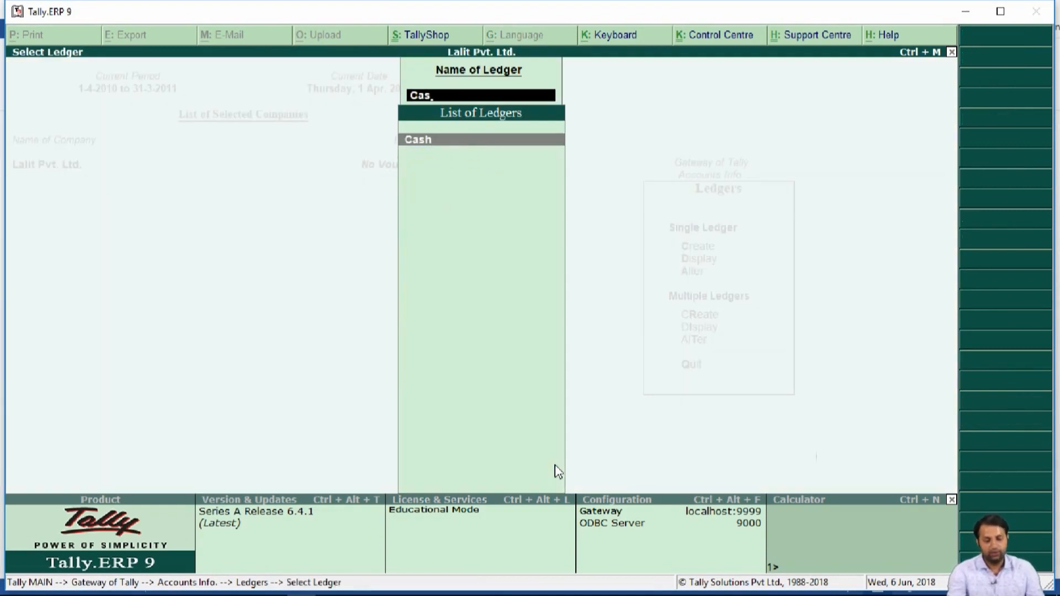
{"action": "key", "text": "Return"}
{"action": "key", "text": "Return"}
{"action": "key", "text": "Return"}
{"action": "key", "text": "Return"}
{"action": "key", "text": "Escape"}
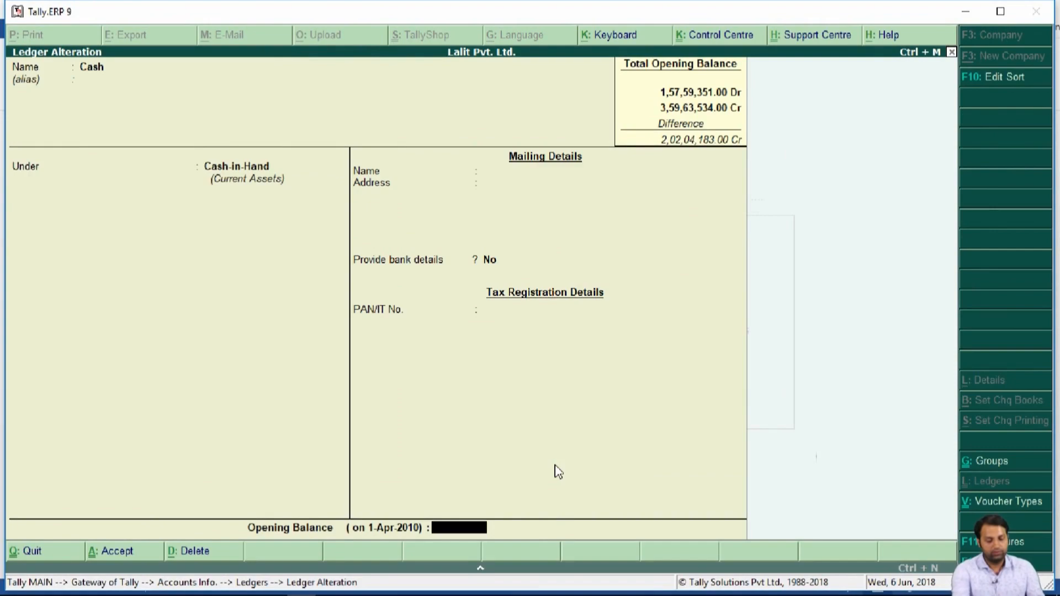
{"action": "key", "text": "alt+Tab"}
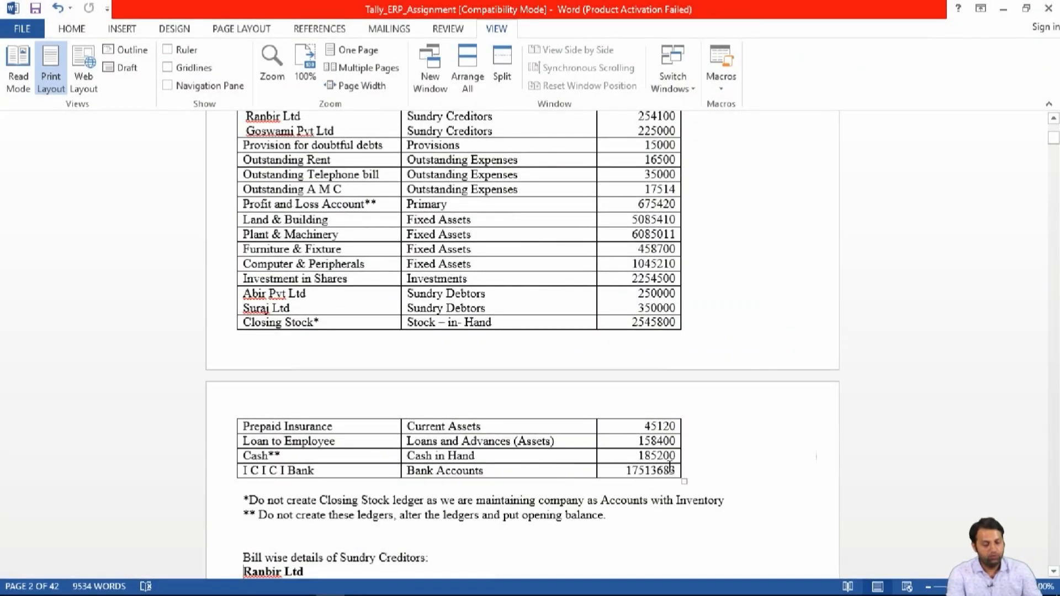
{"action": "key", "text": "alt+Tab"}
{"action": "type", "text": "185200"}
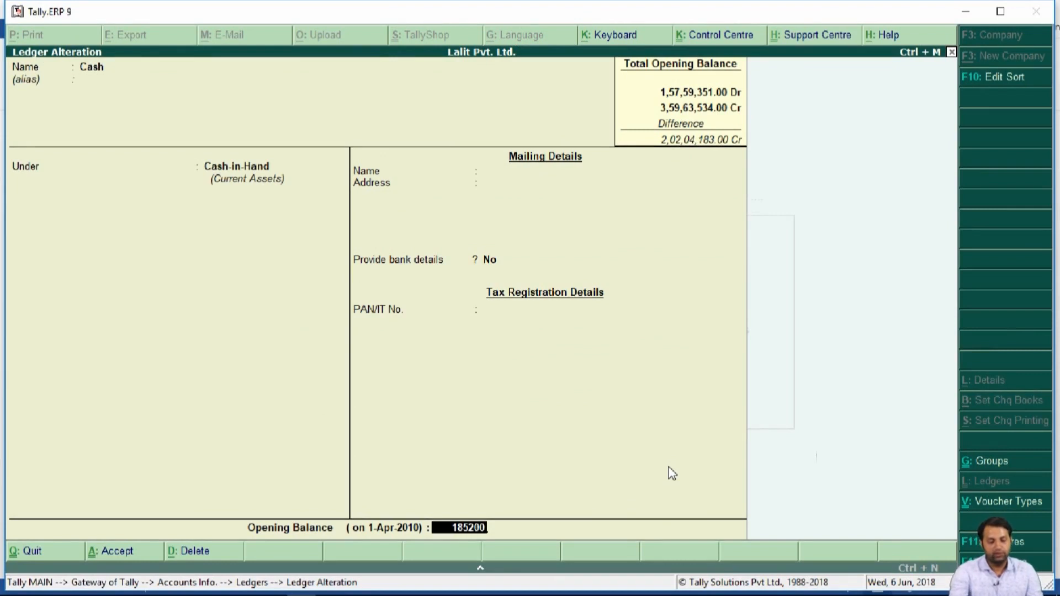
{"action": "key", "text": "Return"}
{"action": "key", "text": "Return"}
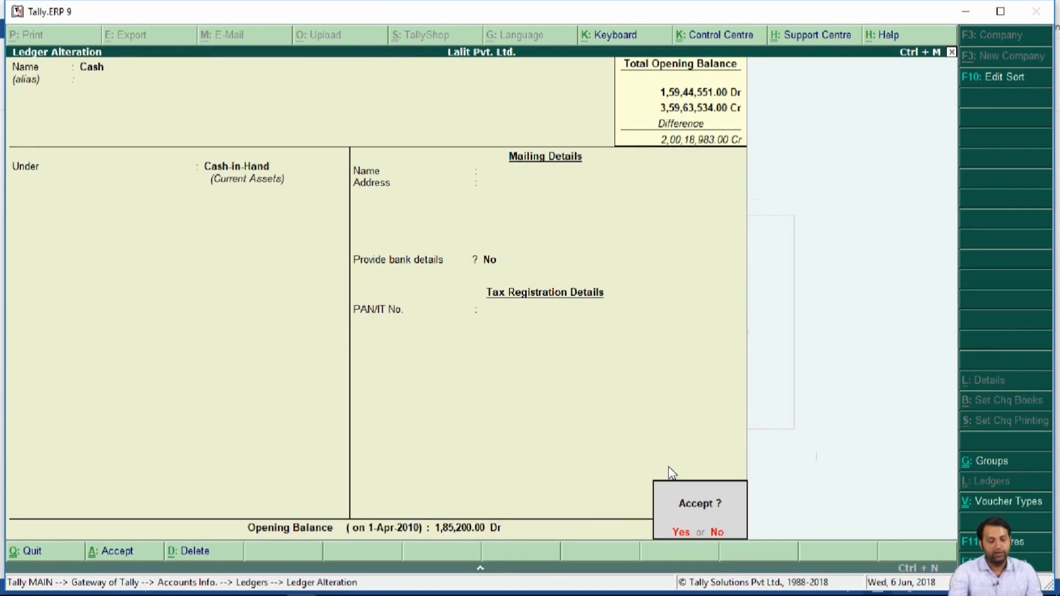
{"action": "key", "text": "Return"}
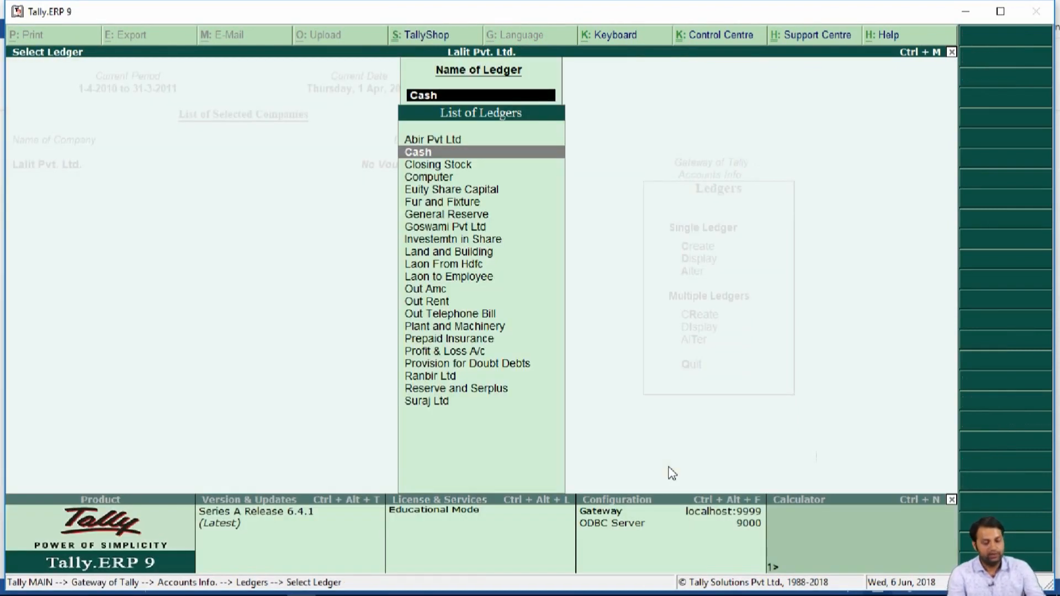
Switch from ledger alteration to single-ledger creation, check the last row in the Word assignment and name the new ledger Icici Bank in Tally.ERP 9
{"action": "key", "text": "Escape"}
{"action": "key", "text": "Up"}
{"action": "key", "text": "Up"}
{"action": "key", "text": "Return"}
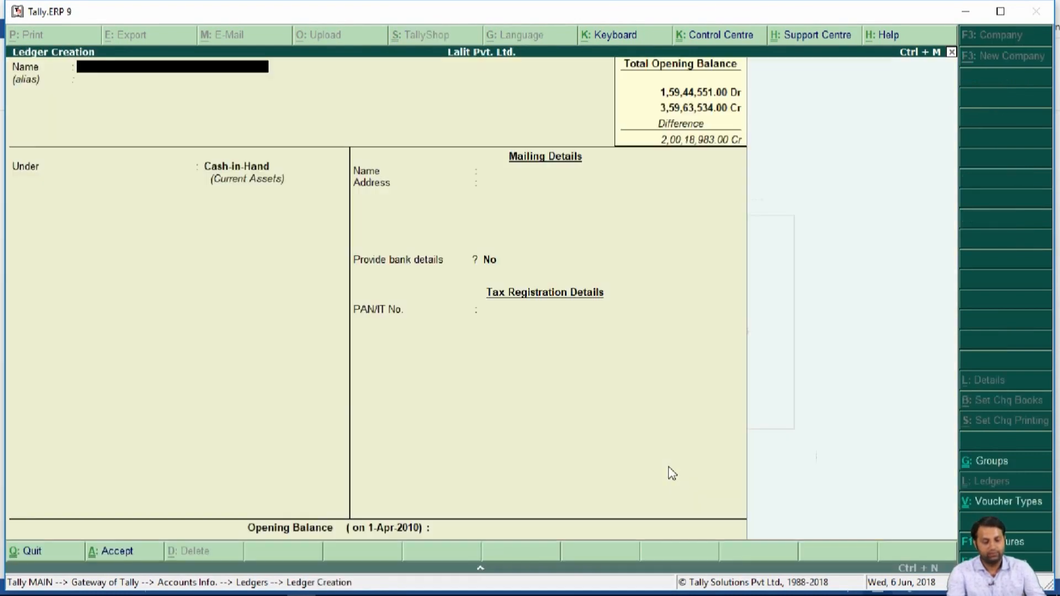
{"action": "key", "text": "alt+Tab"}
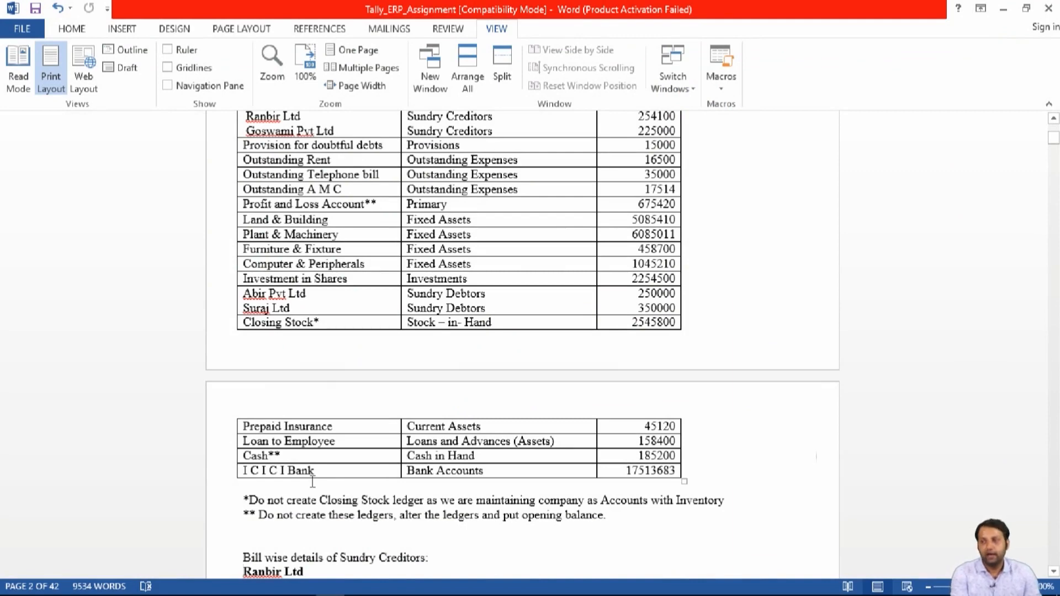
{"action": "key", "text": "alt+Tab"}
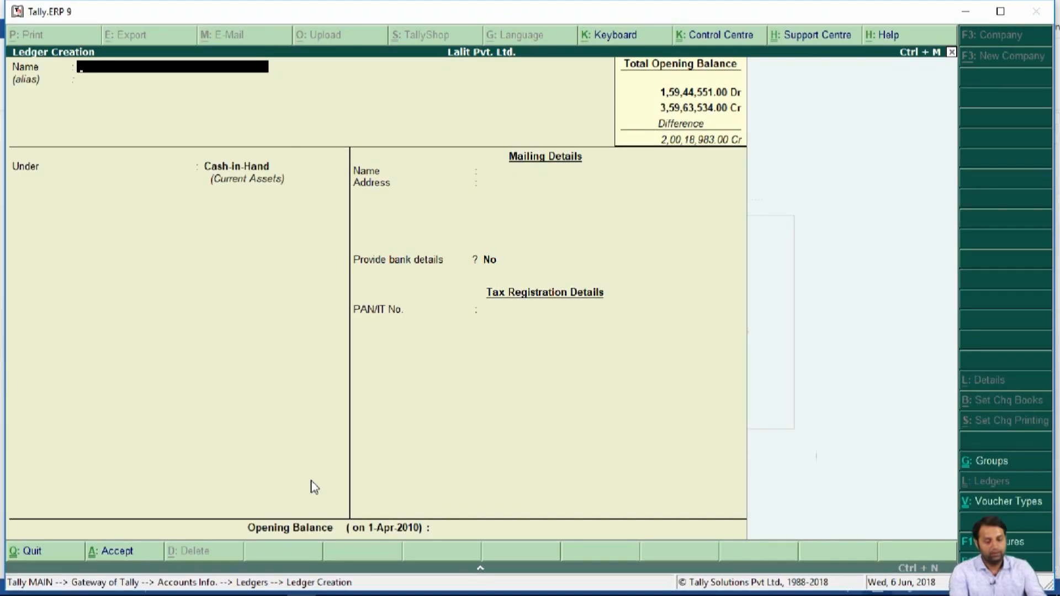
{"action": "type", "text": "Icici Bank"}
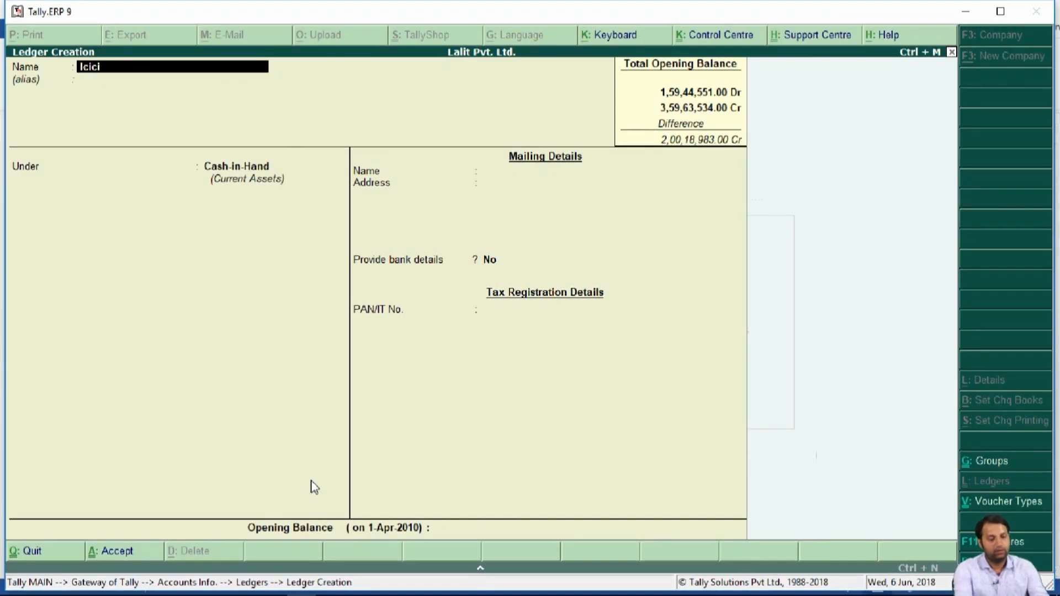
{"action": "key", "text": "Return"}
{"action": "key", "text": "Return"}
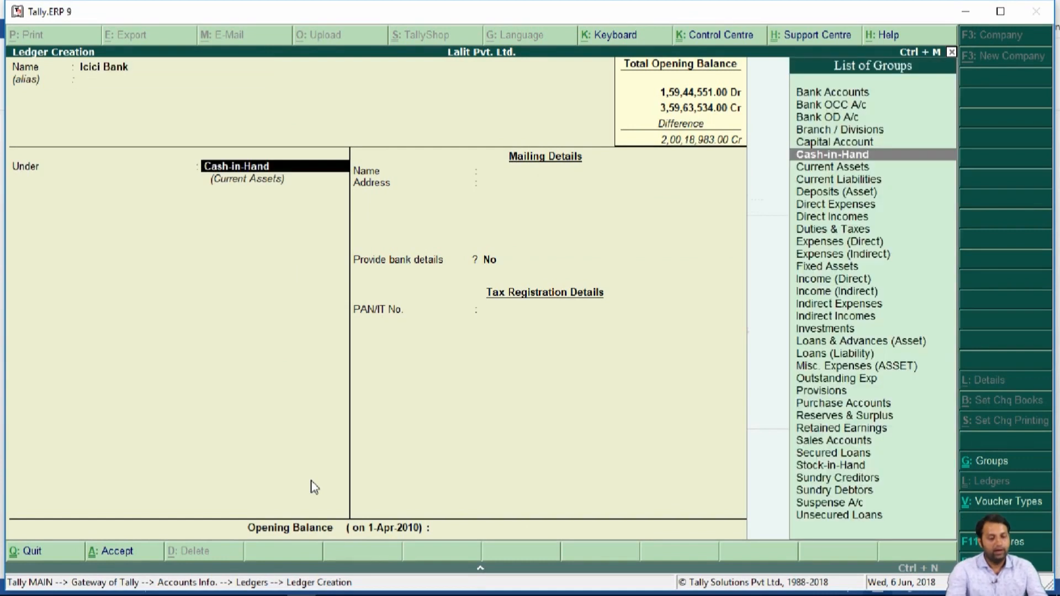
Place the Icici Bank ledger under the Bank Accounts group and keep the default bank, cheque and mailing details
{"action": "type", "text": "Ba"}
{"action": "key", "text": "Down"}
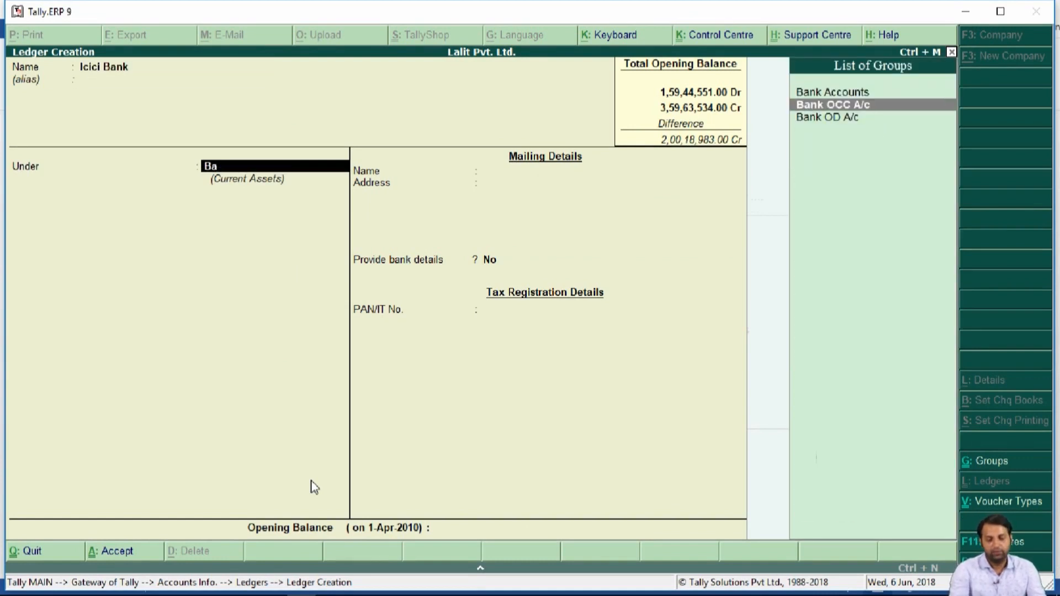
{"action": "key", "text": "Up"}
{"action": "key", "text": "Return"}
{"action": "key", "text": "Return"}
{"action": "key", "text": "Return"}
{"action": "key", "text": "Return"}
{"action": "key", "text": "Return"}
{"action": "key", "text": "Return"}
{"action": "key", "text": "Return"}
{"action": "key", "text": "Return"}
{"action": "key", "text": "Return"}
{"action": "key", "text": "Return"}
{"action": "key", "text": "Return"}
{"action": "key", "text": "Return"}
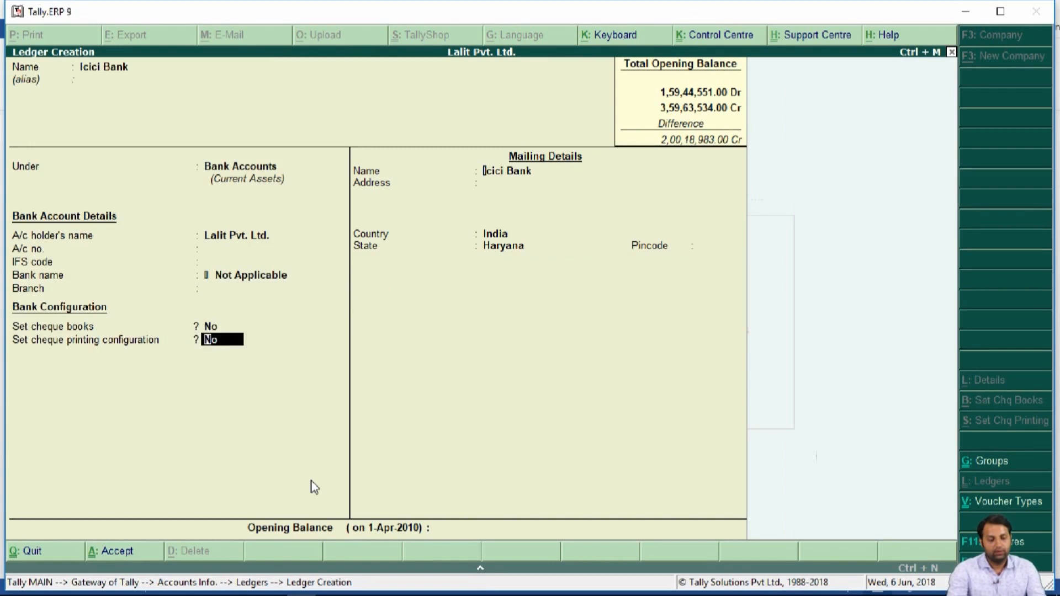
{"action": "key", "text": "Return"}
{"action": "key", "text": "Return"}
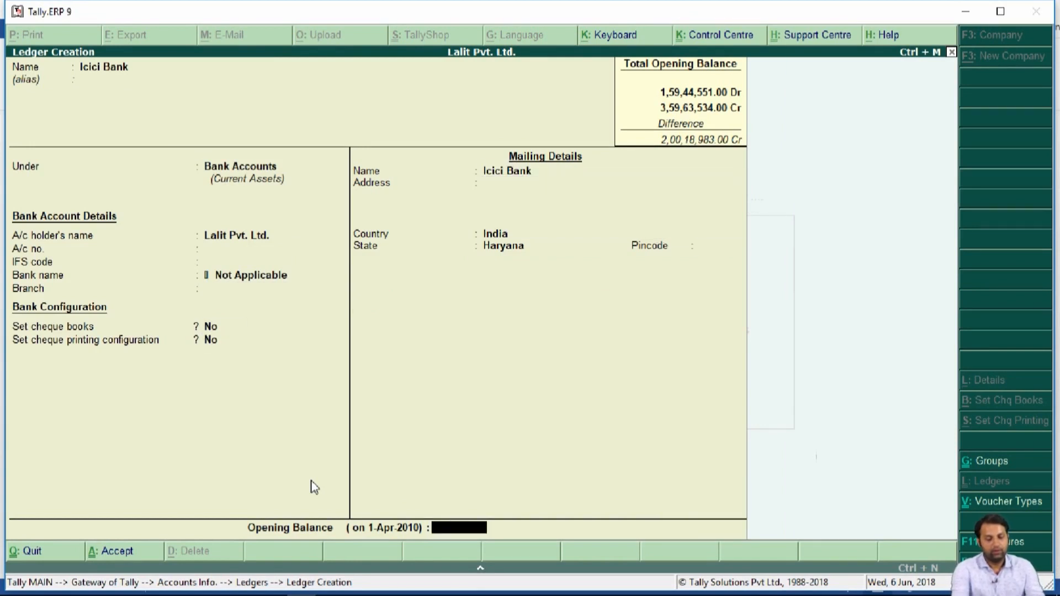
Go back from the opening balance through the mailing details to the account holder's name in the bank account details
{"action": "key", "text": "BackSpace"}
{"action": "key", "text": "BackSpace"}
{"action": "key", "text": "BackSpace"}
{"action": "key", "text": "BackSpace"}
{"action": "key", "text": "BackSpace"}
{"action": "key", "text": "BackSpace"}
{"action": "key", "text": "BackSpace"}
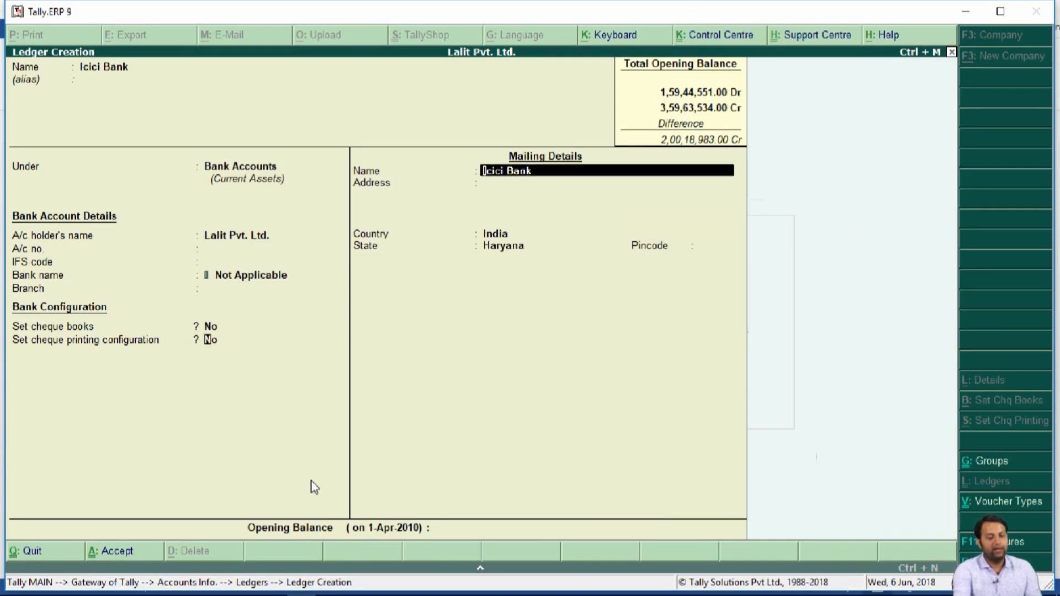
{"action": "key", "text": "BackSpace"}
{"action": "key", "text": "BackSpace"}
{"action": "key", "text": "BackSpace"}
{"action": "key", "text": "BackSpace"}
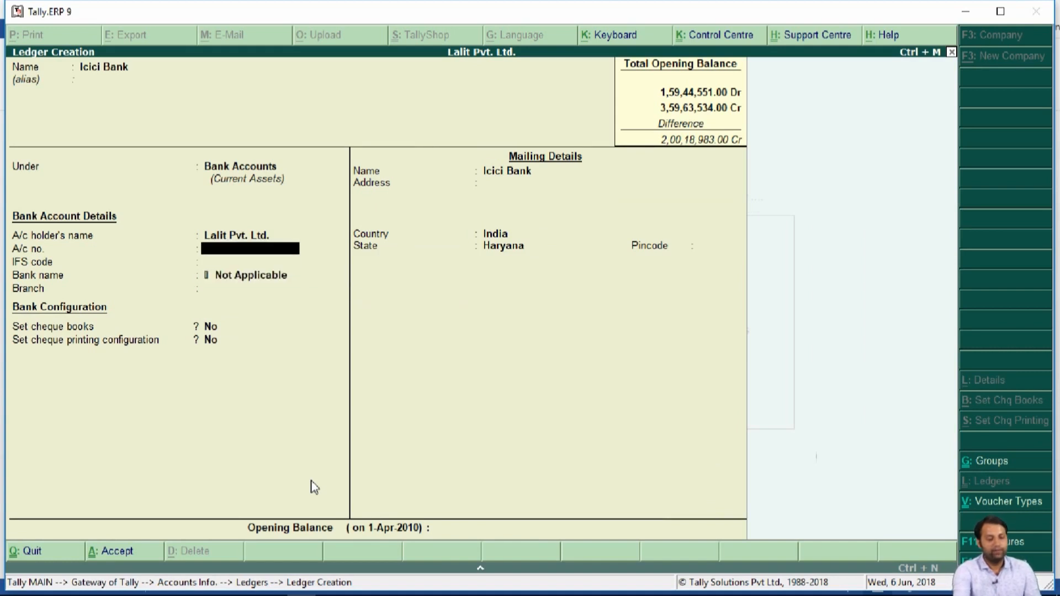
{"action": "key", "text": "BackSpace"}
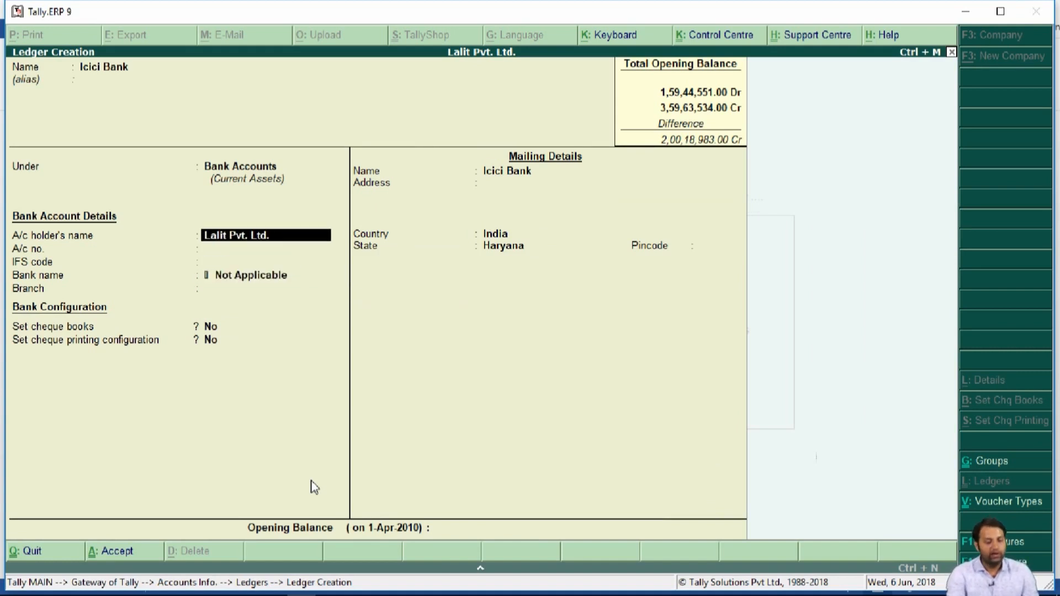
Review the optional bank account, cheque and mailing fields of the Icici Bank ledger without changing them and return to its opening balance
{"action": "key", "text": "Return"}
{"action": "key", "text": "Return"}
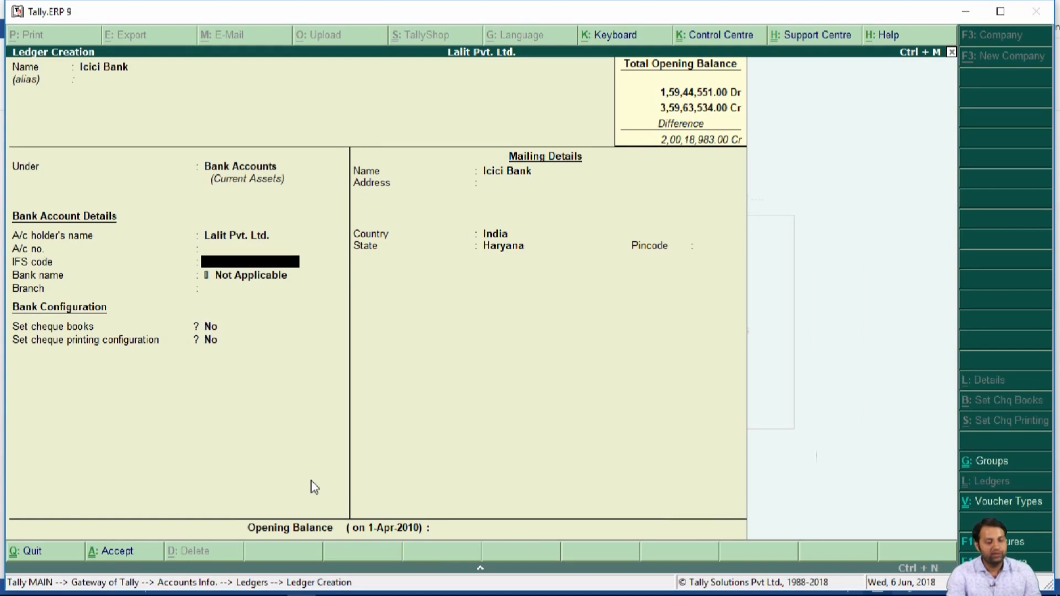
{"action": "key", "text": "Return"}
{"action": "key", "text": "Return"}
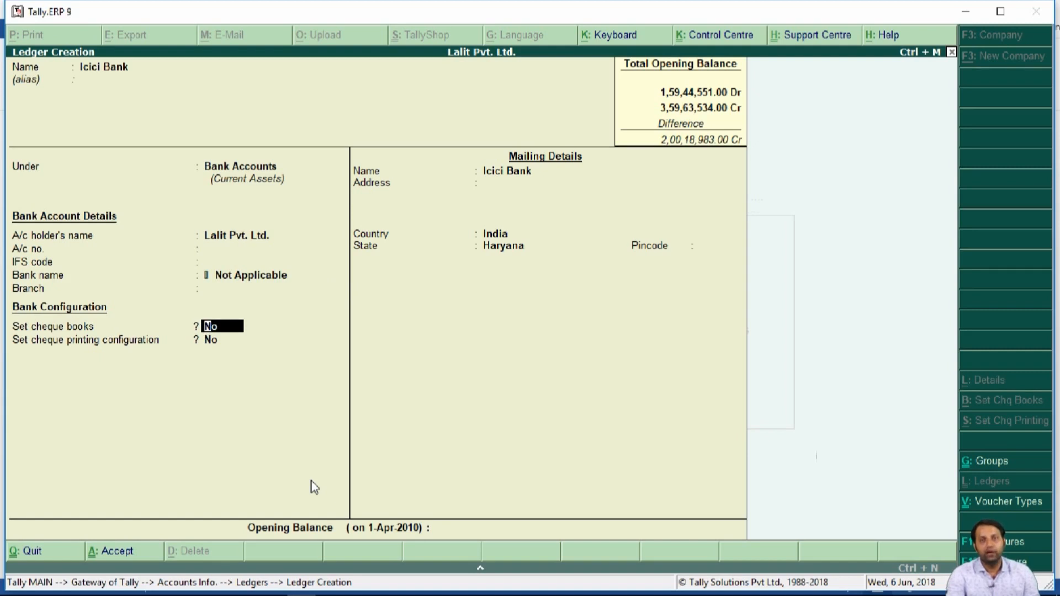
{"action": "key", "text": "Return"}
{"action": "key", "text": "Return"}
{"action": "key", "text": "Return"}
{"action": "key", "text": "Return"}
{"action": "key", "text": "Return"}
{"action": "key", "text": "Return"}
{"action": "key", "text": "Return"}
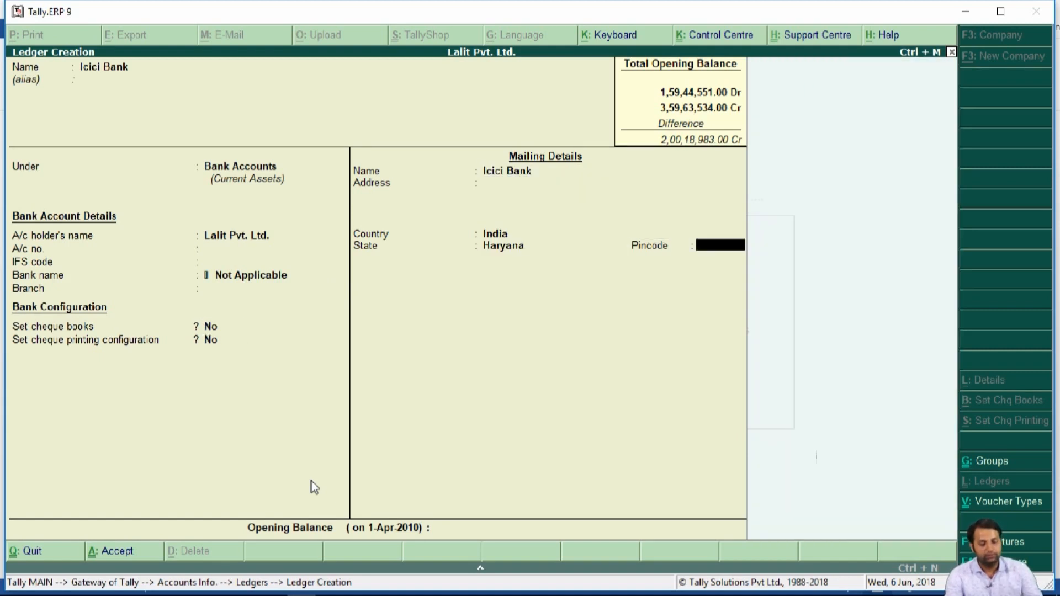
{"action": "key", "text": "Escape"}
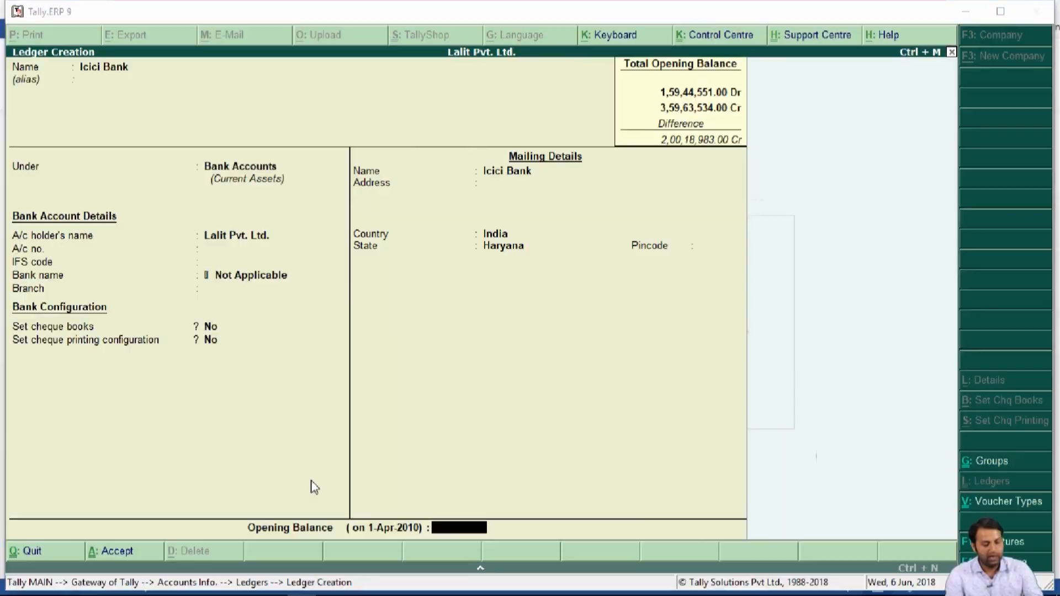
Check the ICICI Bank amount in the Word assignment, set the opening balance to 17513683 Dr in Tally.ERP 9, save the ledger and leave ledger creation
{"action": "key", "text": "alt+Tab"}
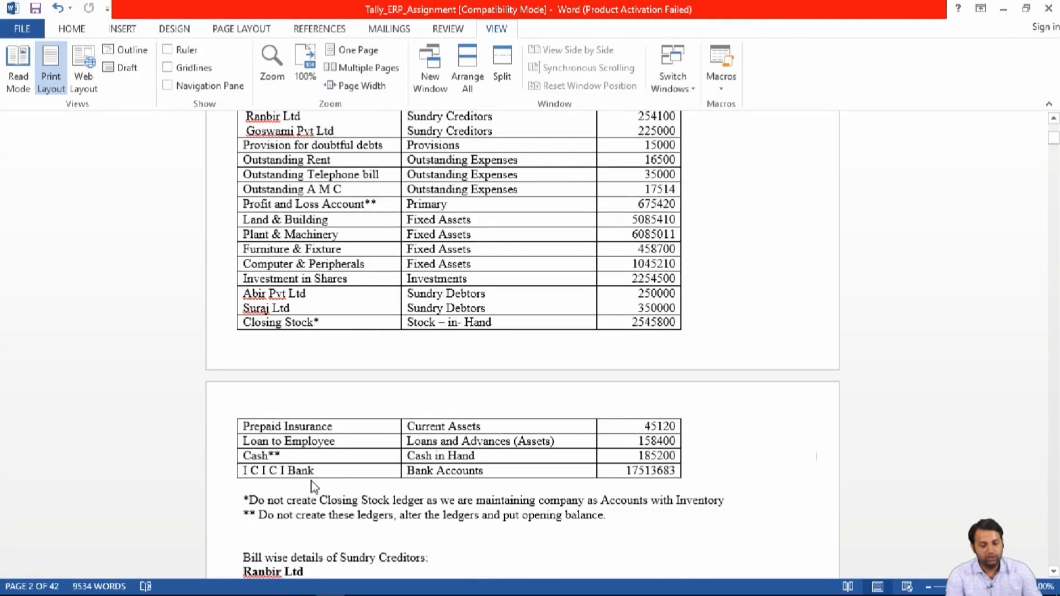
{"action": "key", "text": "alt+Tab"}
{"action": "type", "text": "1751"}
{"action": "key", "text": "alt+Tab"}
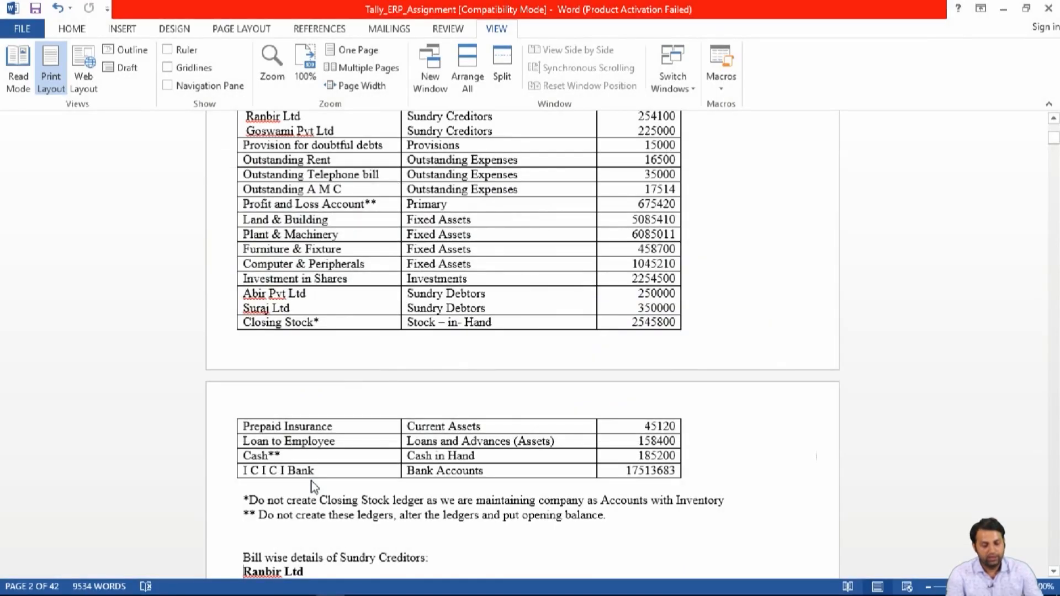
{"action": "key", "text": "alt+Tab"}
{"action": "type", "text": "3683"}
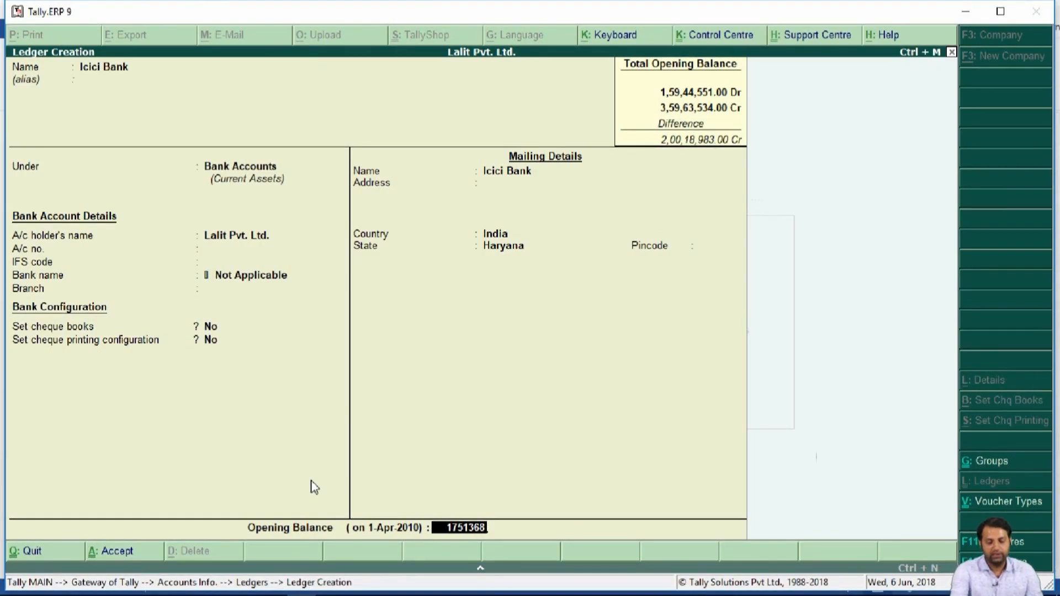
{"action": "key", "text": "Return"}
{"action": "key", "text": "Return"}
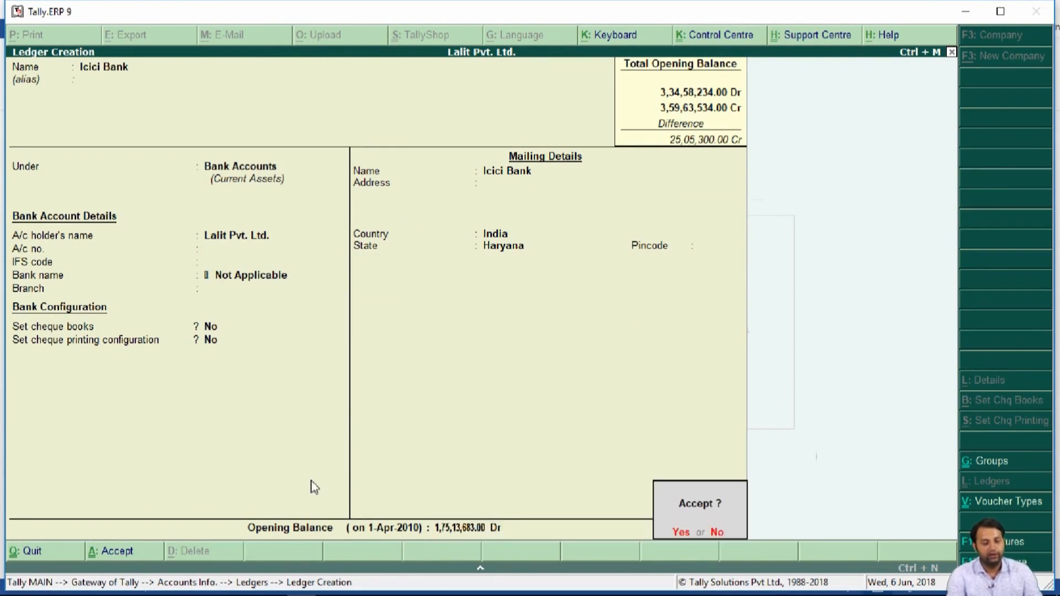
{"action": "key", "text": "Return"}
{"action": "key", "text": "Escape"}
{"action": "key", "text": "Return"}
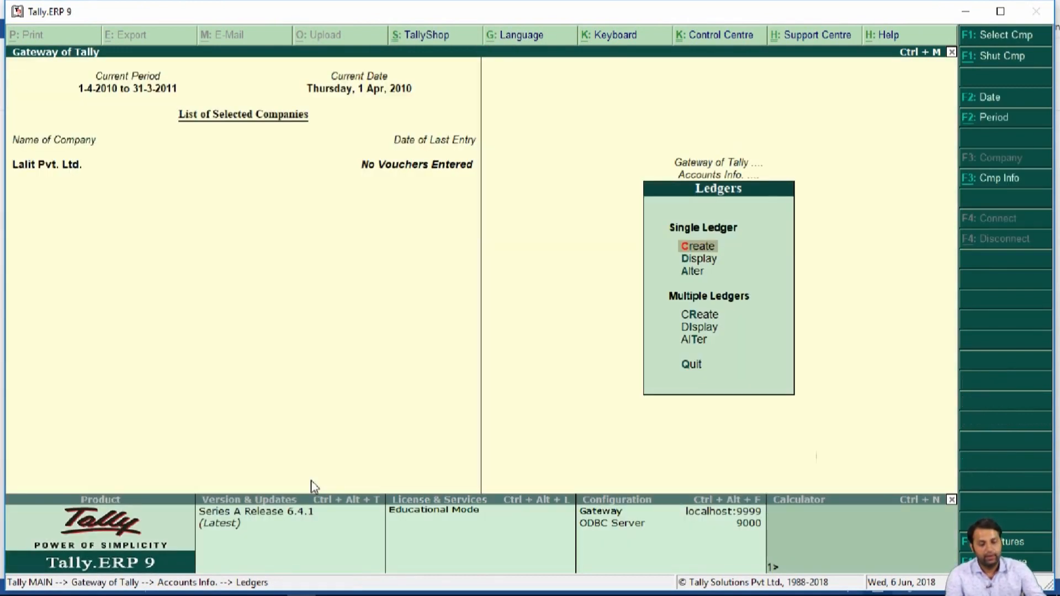
Switch to the Word assignment and check the notes below the ledger table
{"action": "key", "text": "alt+Tab"}
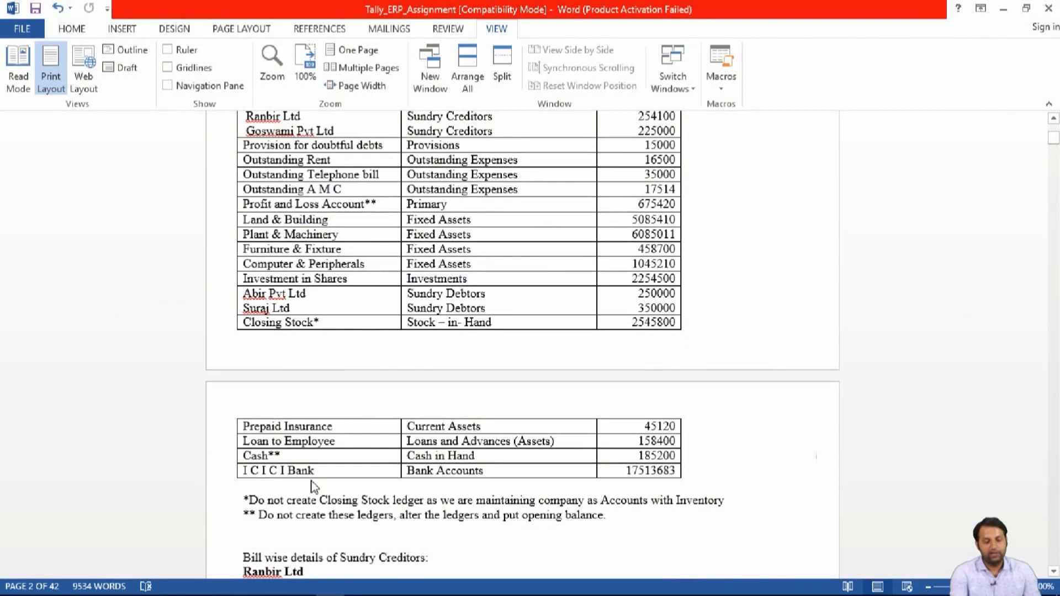
{"action": "scroll", "coordinate": [312, 487], "scroll_direction": "down", "scroll_amount": 2}
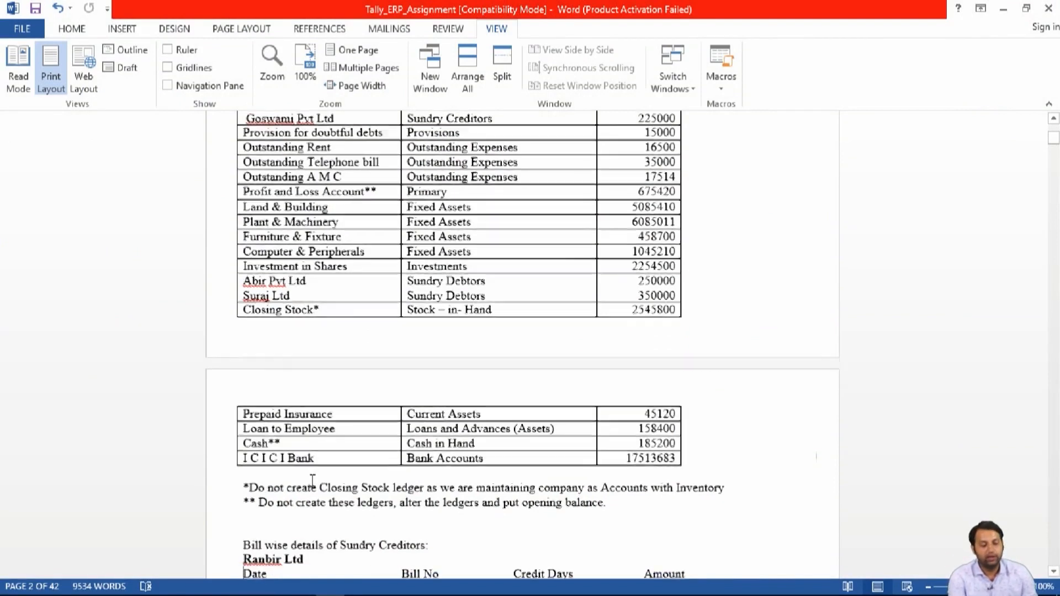
{"action": "key", "text": "Up"}
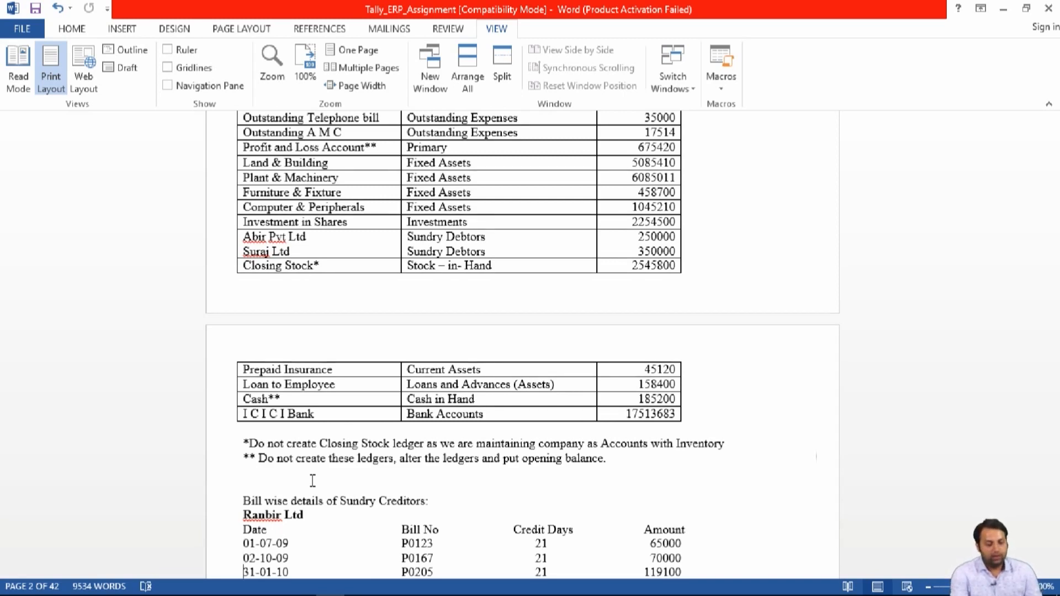
{"action": "scroll", "coordinate": [313, 480], "scroll_direction": "down", "scroll_amount": 1}
Return to Tally.ERP 9, leave the ledger menus and display the Trial Balance of Lalit Pvt. Ltd
{"action": "key", "text": "alt+Tab"}
{"action": "key", "text": "Escape"}
{"action": "key", "text": "Escape"}
{"action": "key", "text": "Escape"}
{"action": "key", "text": "n"}
{"action": "key", "text": "d"}
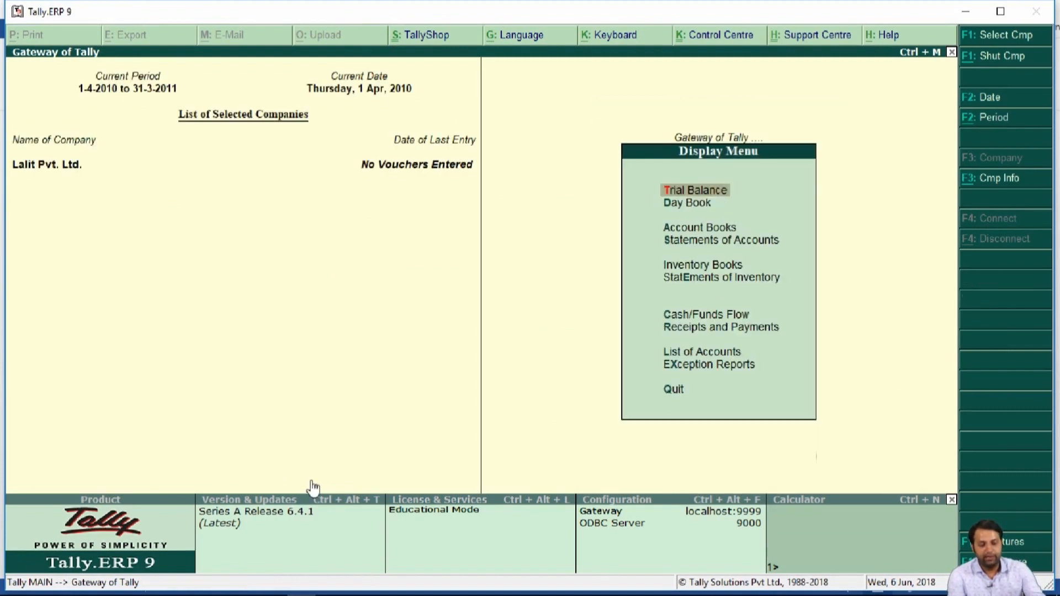
{"action": "key", "text": "Escape"}
{"action": "key", "text": "Up"}
{"action": "key", "text": "Up"}
{"action": "key", "text": "Up"}
{"action": "key", "text": "Down"}
{"action": "key", "text": "Down"}
{"action": "key", "text": "Down"}
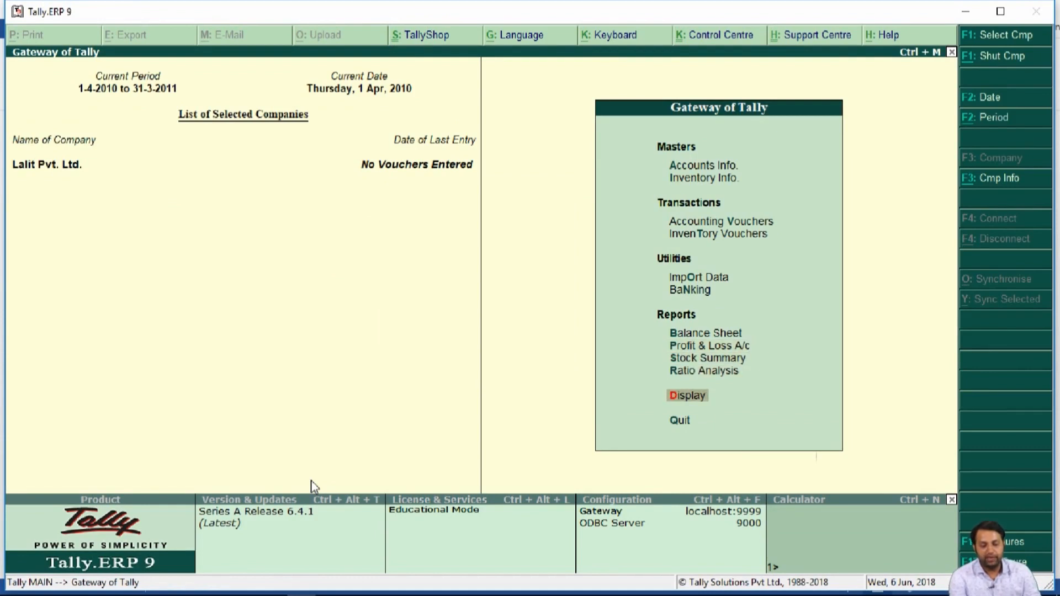
{"action": "key", "text": "Return"}
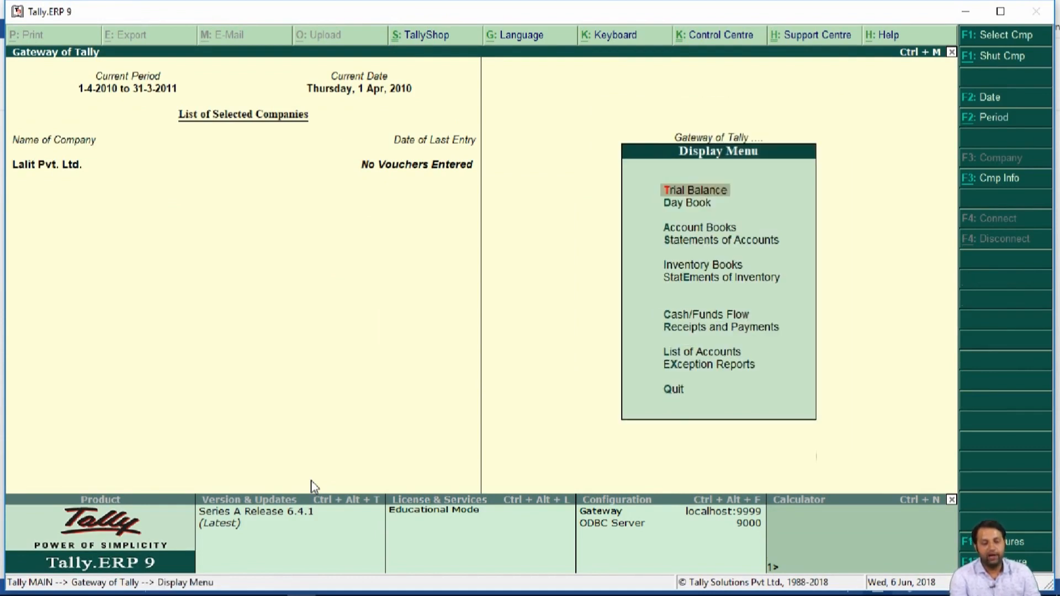
{"action": "key", "text": "Return"}
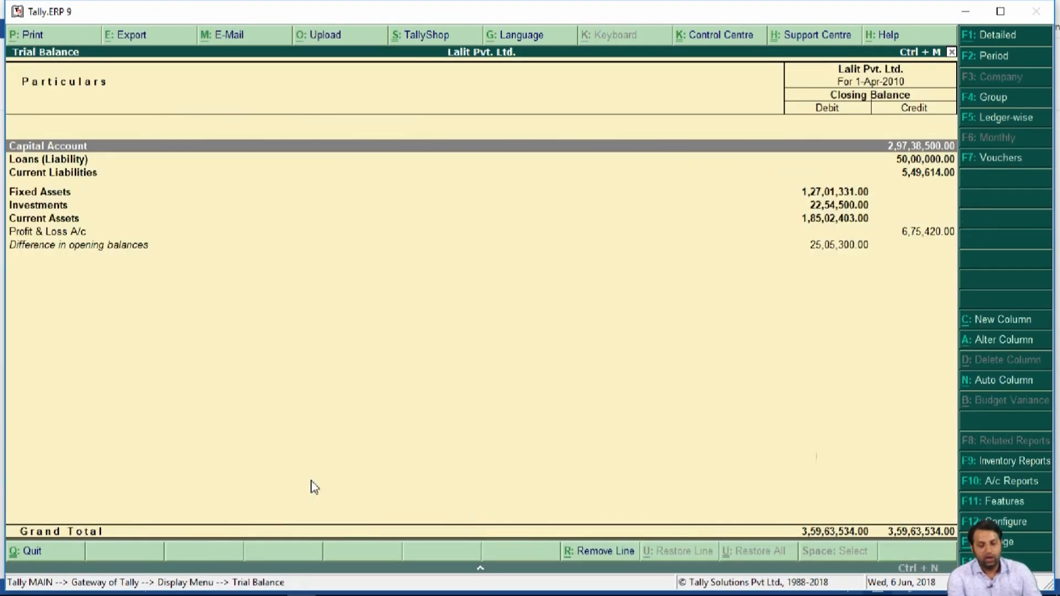
Go through the condensed trial balance from Capital Account to Profit & Loss A/c and back
{"action": "key", "text": "Down"}
{"action": "key", "text": "Down"}
{"action": "key", "text": "Down"}
{"action": "key", "text": "Down"}
{"action": "key", "text": "Down"}
{"action": "key", "text": "Down"}
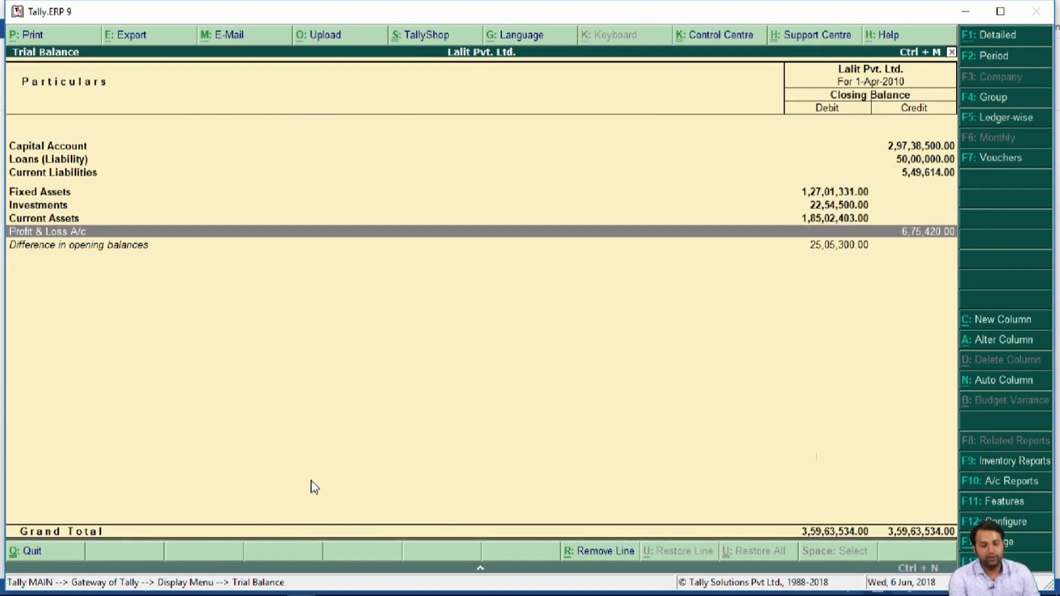
{"action": "key", "text": "Up"}
{"action": "key", "text": "Up"}
{"action": "key", "text": "Up"}
{"action": "key", "text": "Up"}
{"action": "key", "text": "Up"}
{"action": "key", "text": "Up"}
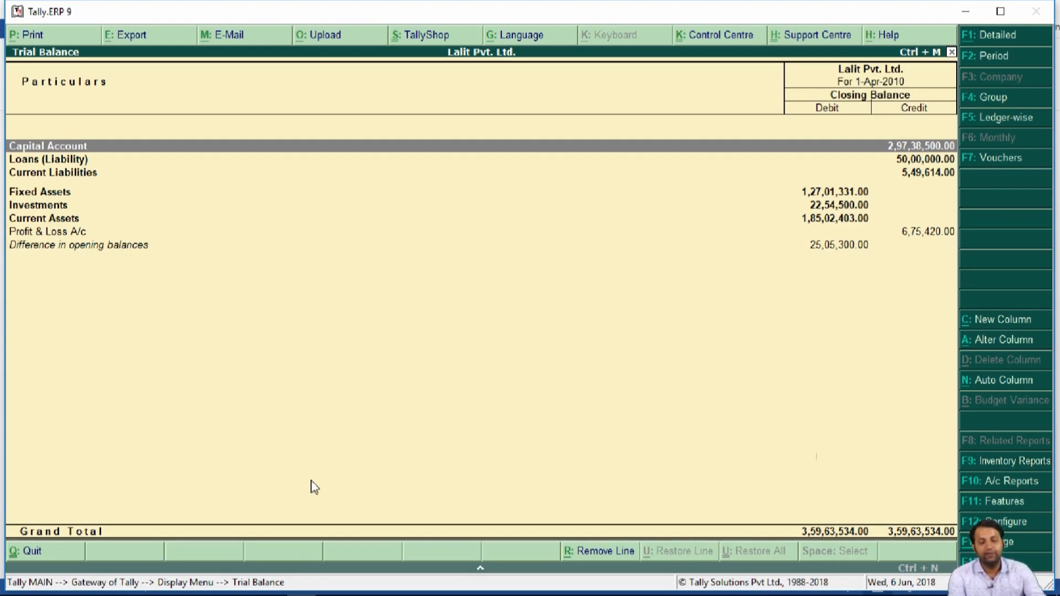
Show the trial balance in detailed form and examine the group and ledger balances down to Profit & Loss A/c
{"action": "key", "text": "alt+F1"}
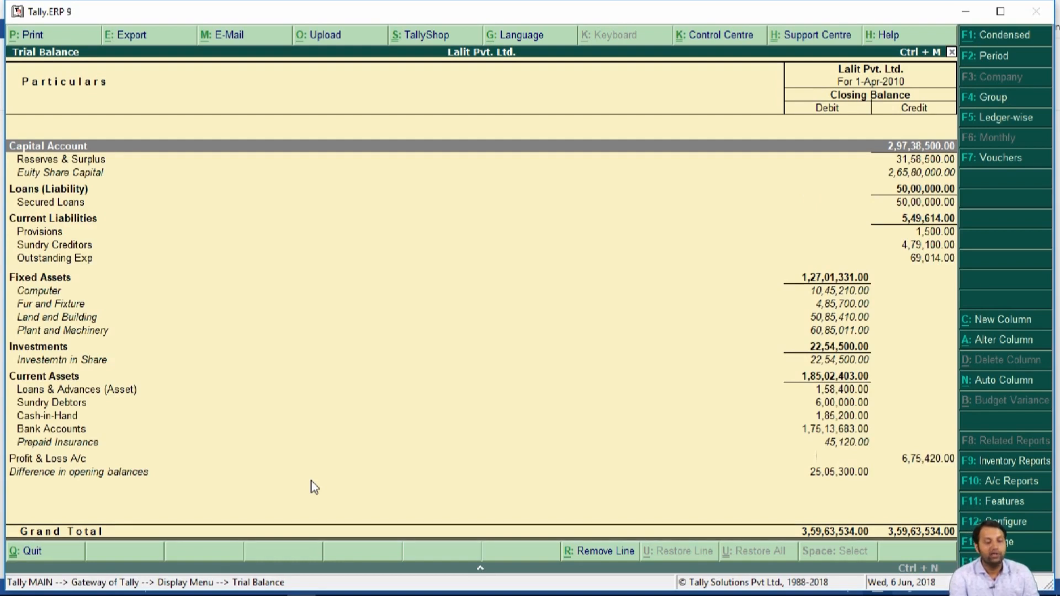
{"action": "key", "text": "Down"}
{"action": "key", "text": "Down"}
{"action": "key", "text": "Down"}
{"action": "key", "text": "Down"}
{"action": "key", "text": "Down"}
{"action": "key", "text": "Down"}
{"action": "key", "text": "Down"}
{"action": "key", "text": "Down"}
{"action": "key", "text": "Down"}
{"action": "key", "text": "Down"}
{"action": "key", "text": "Down"}
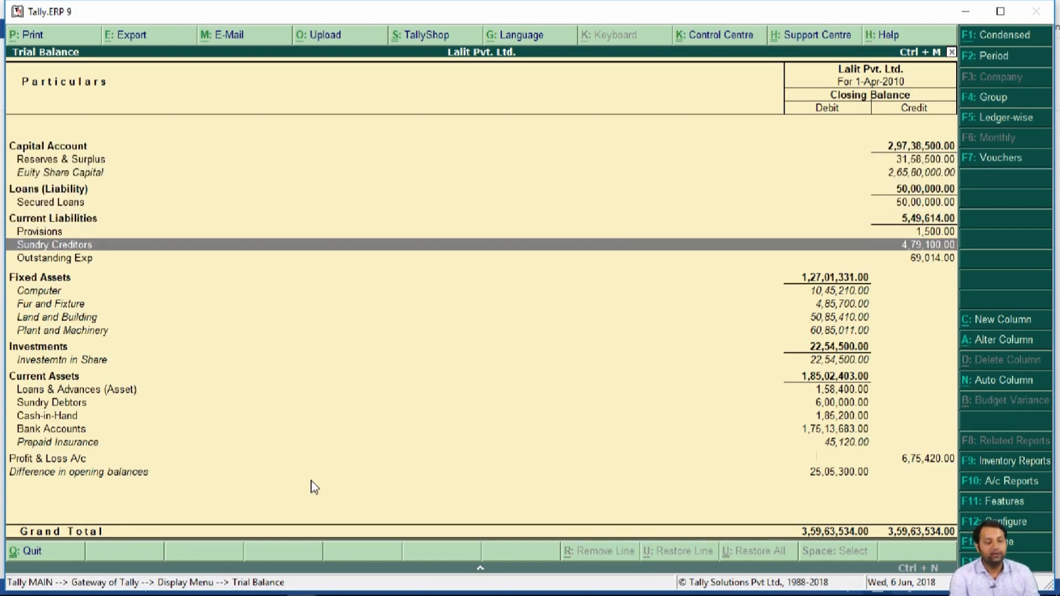
{"action": "key", "text": "Down"}
{"action": "key", "text": "Down"}
{"action": "key", "text": "Down"}
{"action": "key", "text": "Down"}
{"action": "key", "text": "Down"}
{"action": "key", "text": "Down"}
{"action": "key", "text": "Down"}
{"action": "key", "text": "Down"}
{"action": "key", "text": "Down"}
{"action": "key", "text": "Down"}
{"action": "key", "text": "Down"}
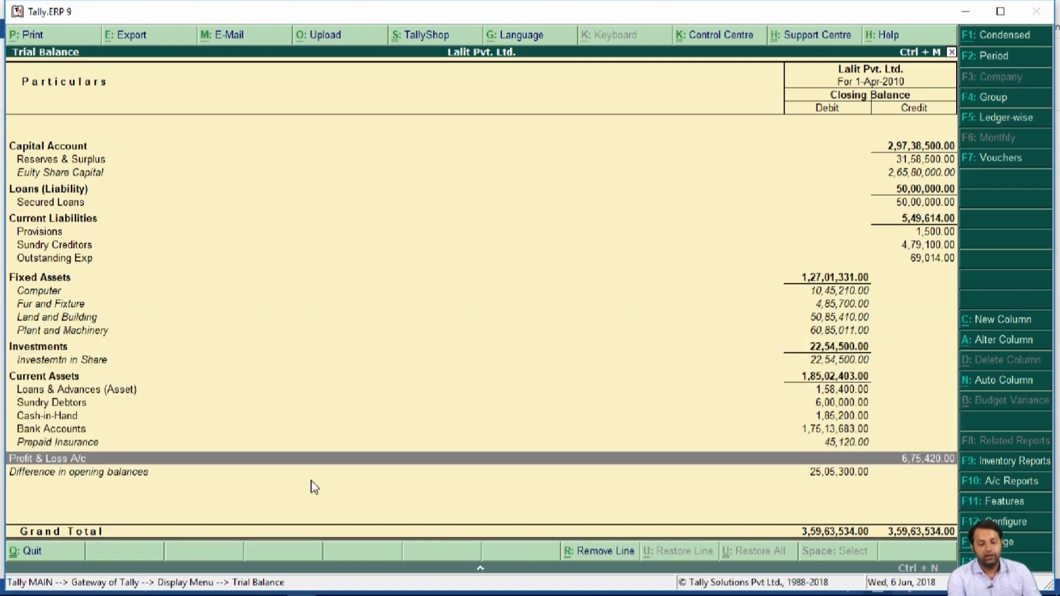
Close the trial balance, switch to the Word assignment and read the bill-wise details of Sundry Creditors for Ranbir Ltd and Goswami Pvt Ltd
{"action": "key", "text": "Escape"}
{"action": "key", "text": "Escape"}
{"action": "key", "text": "Down"}
{"action": "key", "text": "Down"}
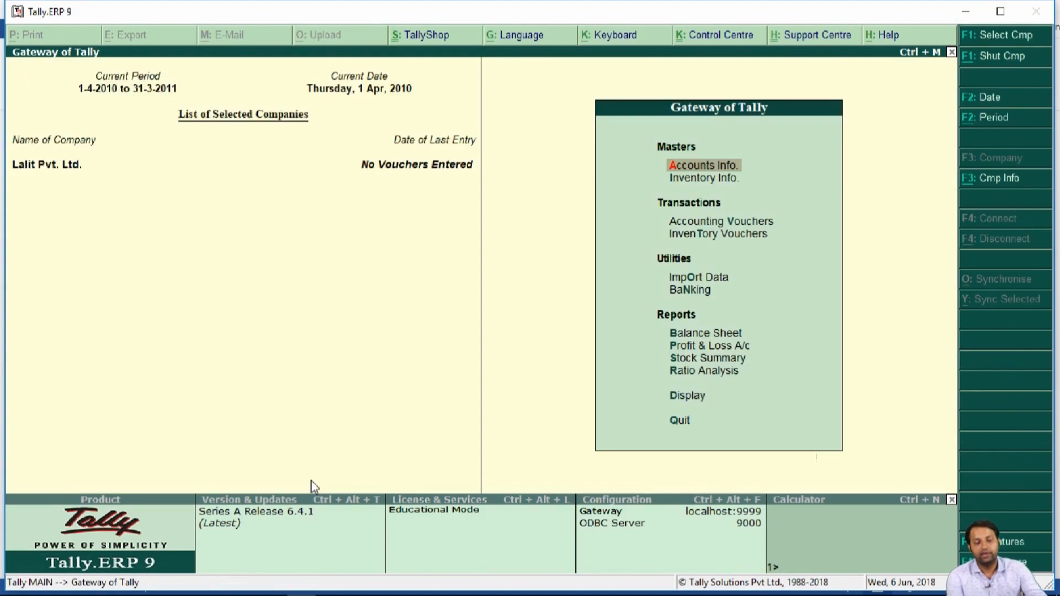
{"action": "key", "text": "alt+Tab"}
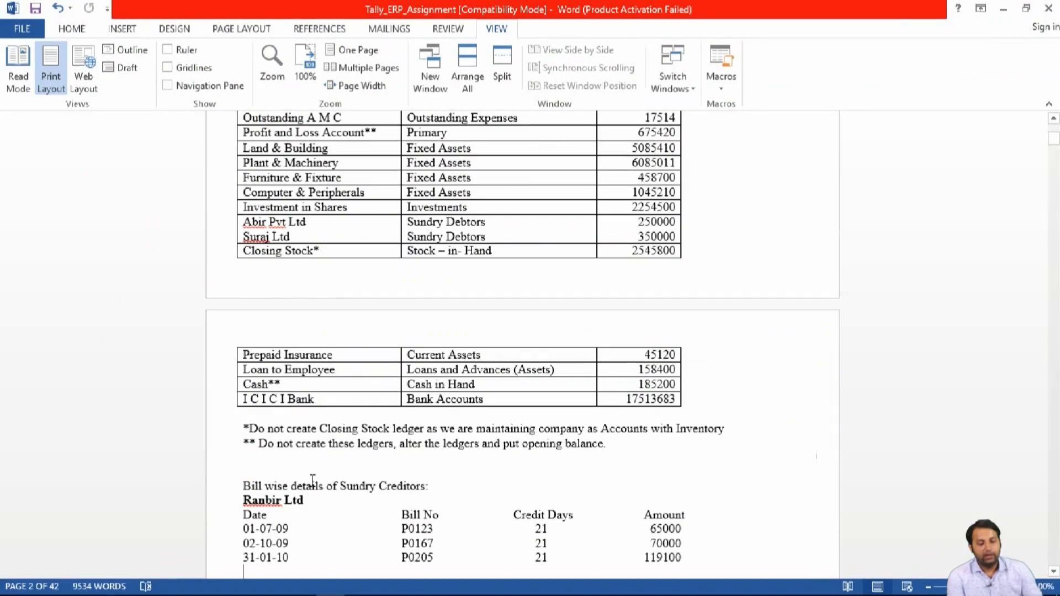
{"action": "scroll", "coordinate": [313, 481], "scroll_direction": "down", "scroll_amount": 2}
{"action": "scroll", "coordinate": [312, 480], "scroll_direction": "down", "scroll_amount": 3}
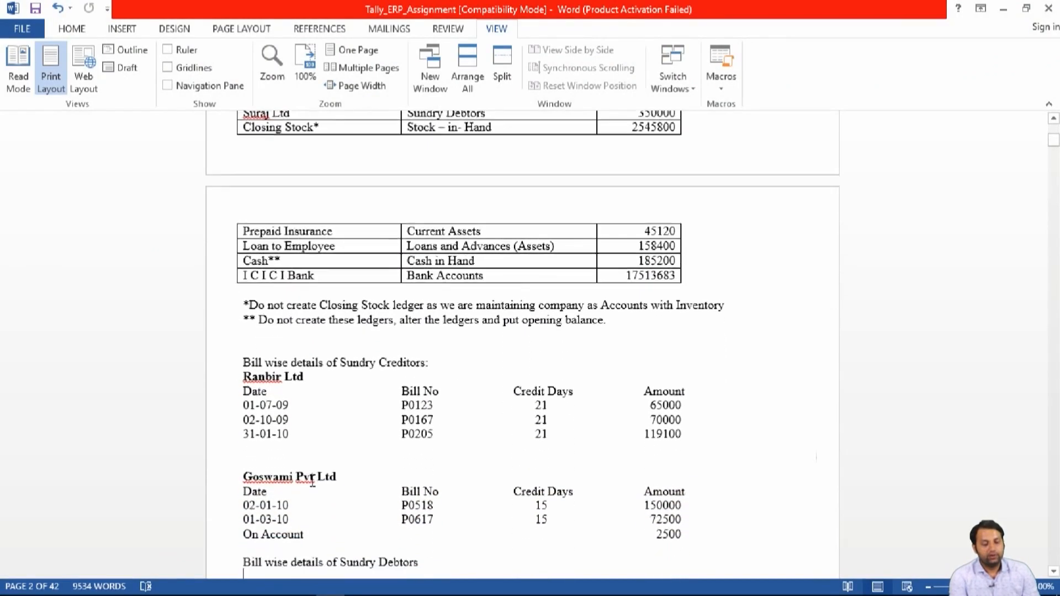
Switch to Tally.ERP 9 and display the Balance Sheet of Lalit Pvt. Ltd
{"action": "key", "text": "alt+Tab"}
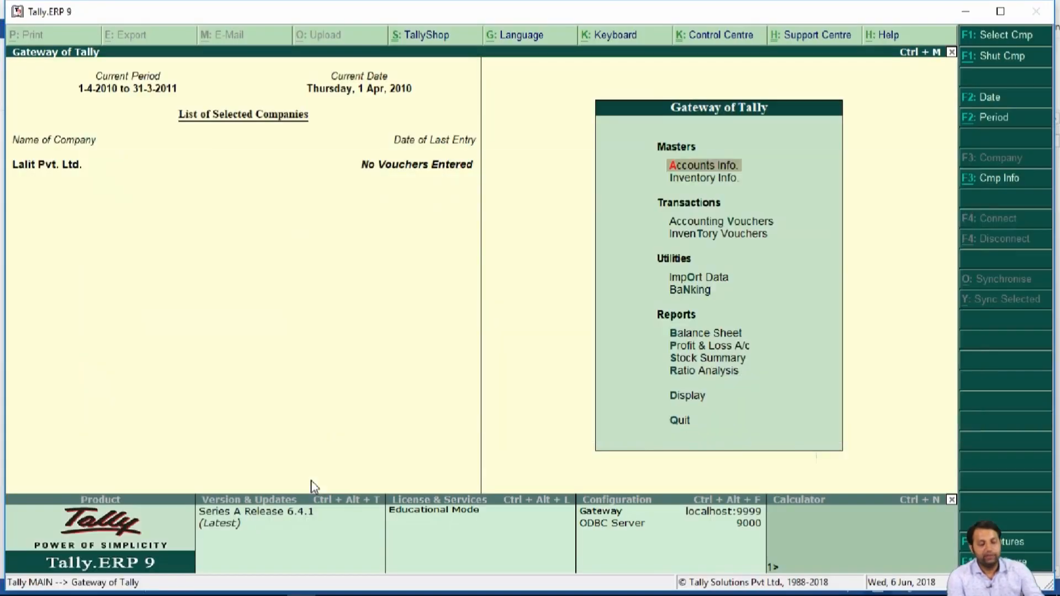
{"action": "key", "text": "Down"}
{"action": "key", "text": "Down"}
{"action": "key", "text": "Down"}
{"action": "key", "text": "Down"}
{"action": "key", "text": "Down"}
{"action": "key", "text": "Down"}
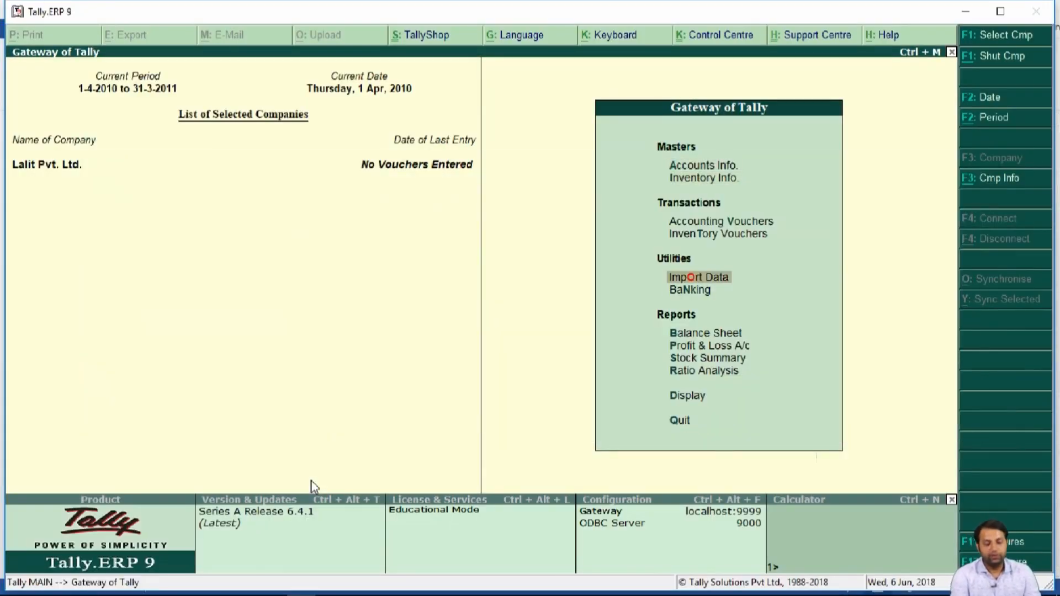
{"action": "key", "text": "Return"}
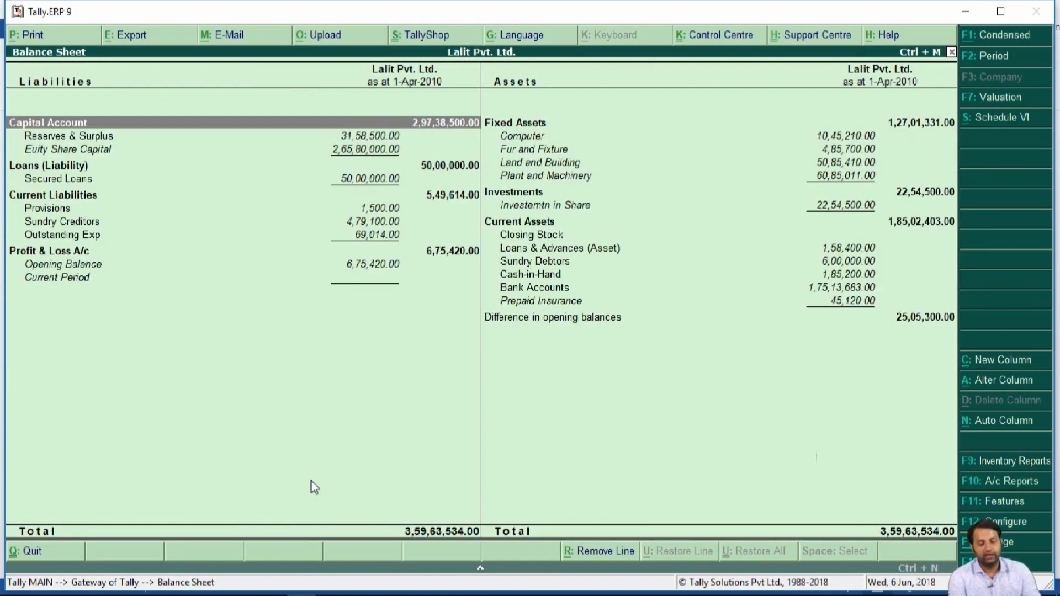
Go through the liabilities side of the balance sheet down to Profit & Loss A/c, then close the report
{"action": "key", "text": "Down"}
{"action": "key", "text": "Down"}
{"action": "key", "text": "Down"}
{"action": "key", "text": "Down"}
{"action": "key", "text": "Down"}
{"action": "key", "text": "Down"}
{"action": "key", "text": "Down"}
{"action": "key", "text": "Down"}
{"action": "key", "text": "Down"}
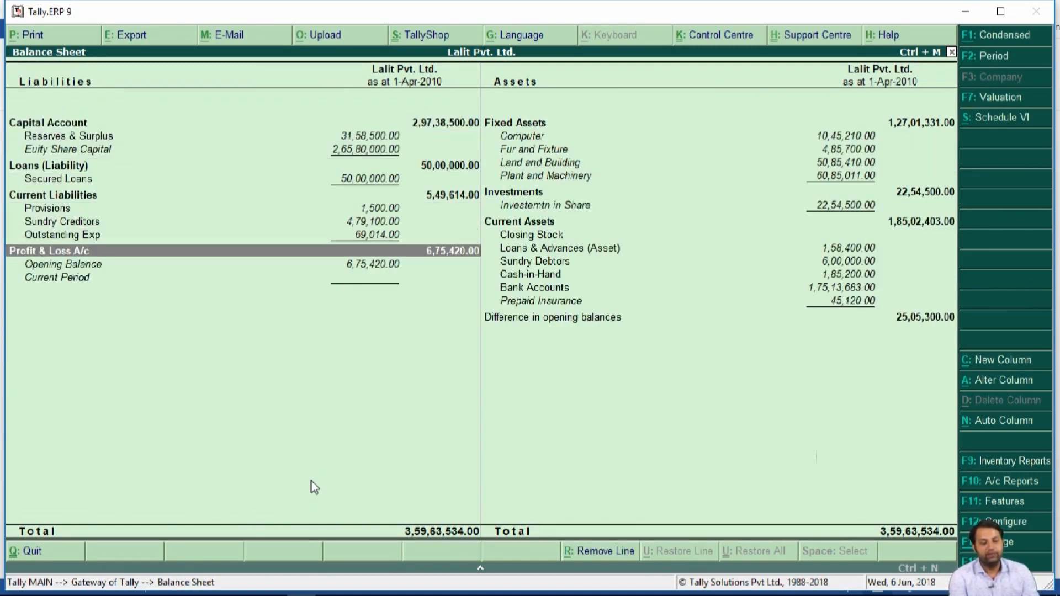
{"action": "key", "text": "Escape"}
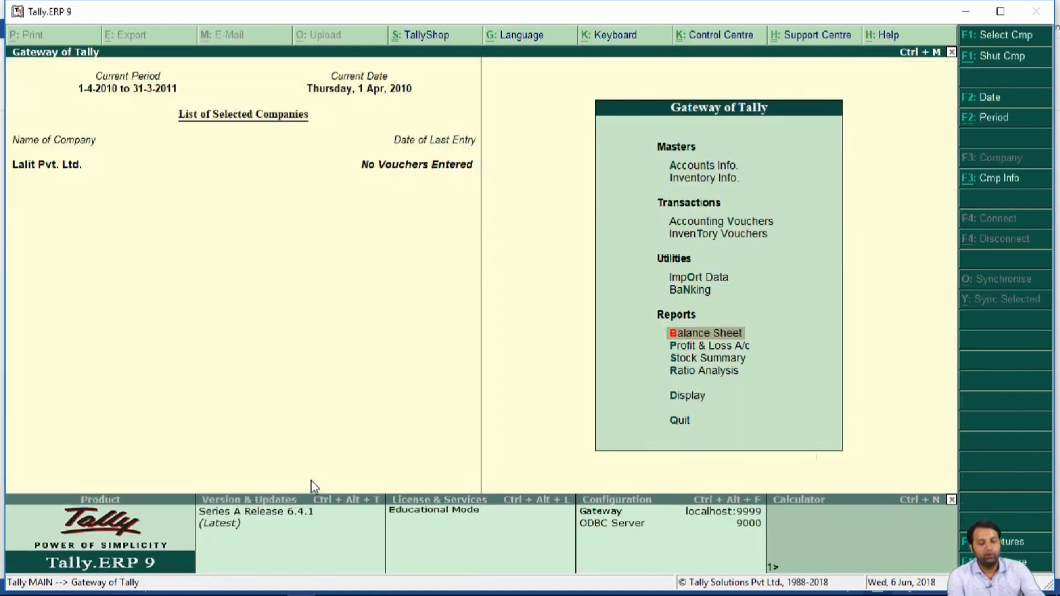
Display the Profit & Loss A/c report in detailed form
{"action": "key", "text": "Down"}
{"action": "key", "text": "Return"}
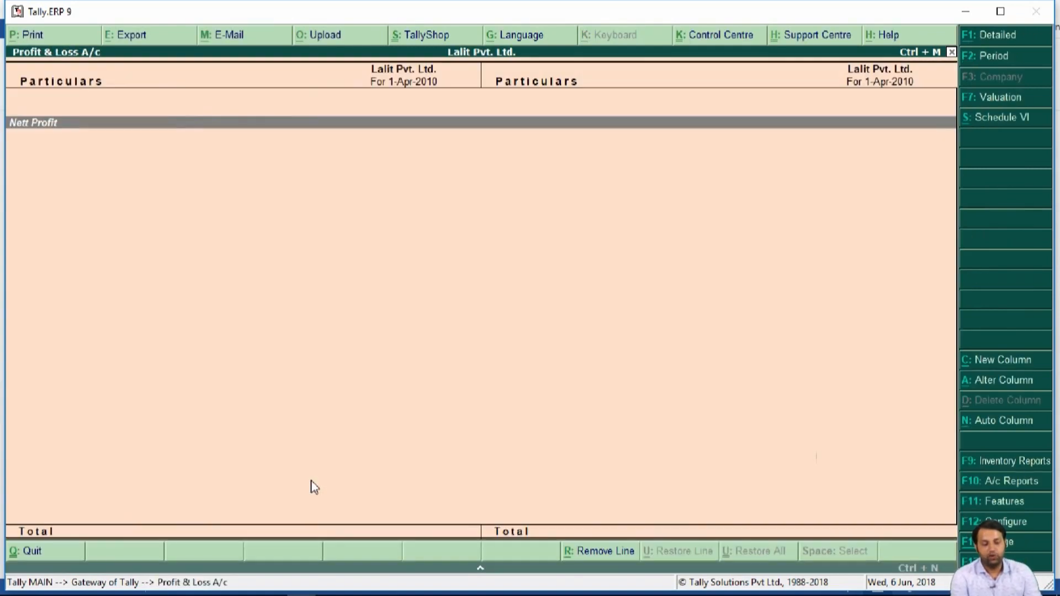
{"action": "key", "text": "alt+F1"}
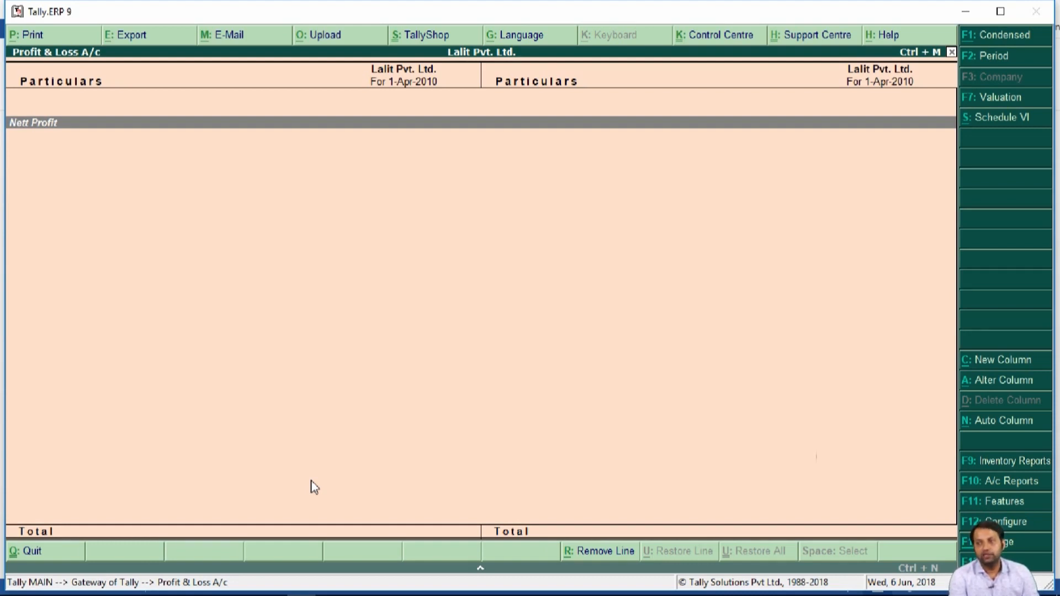
Switch to the Word assignment and read the bill-wise details of Sundry Creditors and Sundry Debtors
{"action": "key", "text": "alt+Tab"}
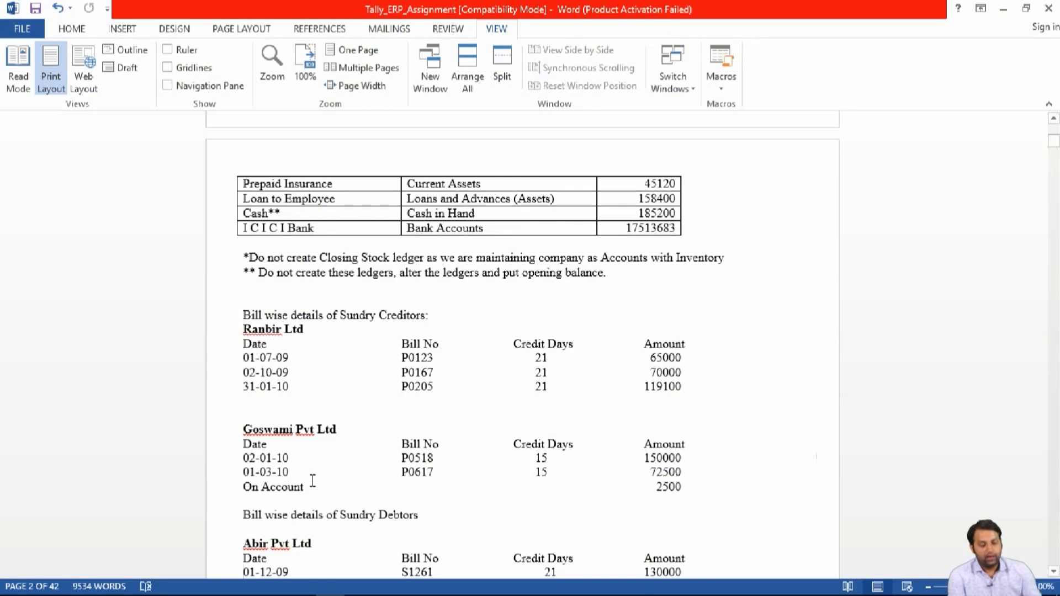
{"action": "scroll", "coordinate": [313, 480], "scroll_direction": "down", "scroll_amount": 2}
{"action": "key", "text": "Down"}
{"action": "key", "text": "Up"}
{"action": "key", "text": "Up"}
{"action": "key", "text": "Up"}
{"action": "key", "text": "Up"}
{"action": "key", "text": "Up"}
{"action": "key", "text": "Up"}
{"action": "key", "text": "Up"}
{"action": "key", "text": "Up"}
{"action": "key", "text": "Up"}
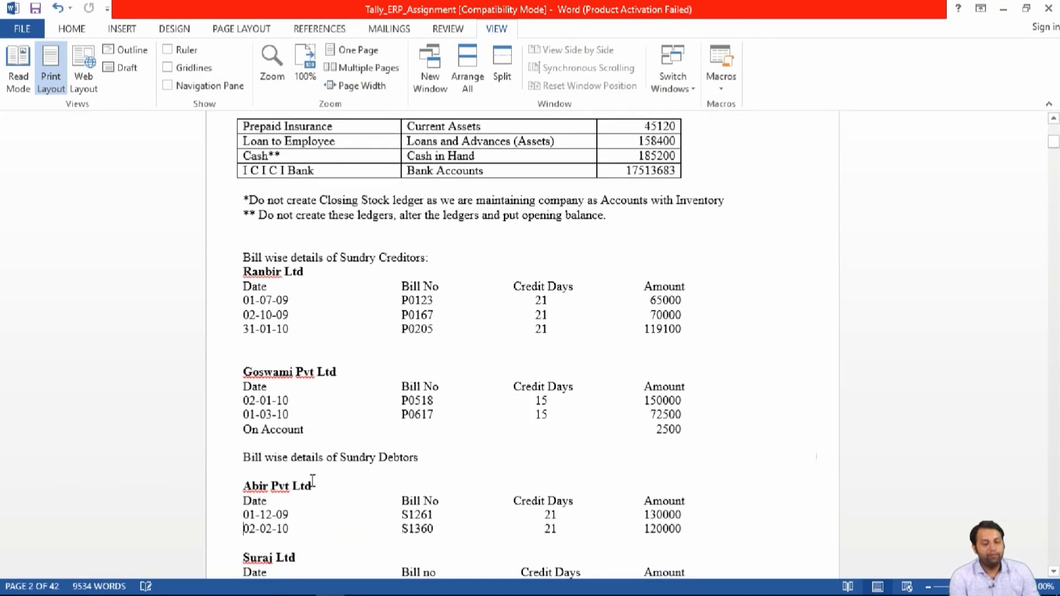
{"action": "key", "text": "Up"}
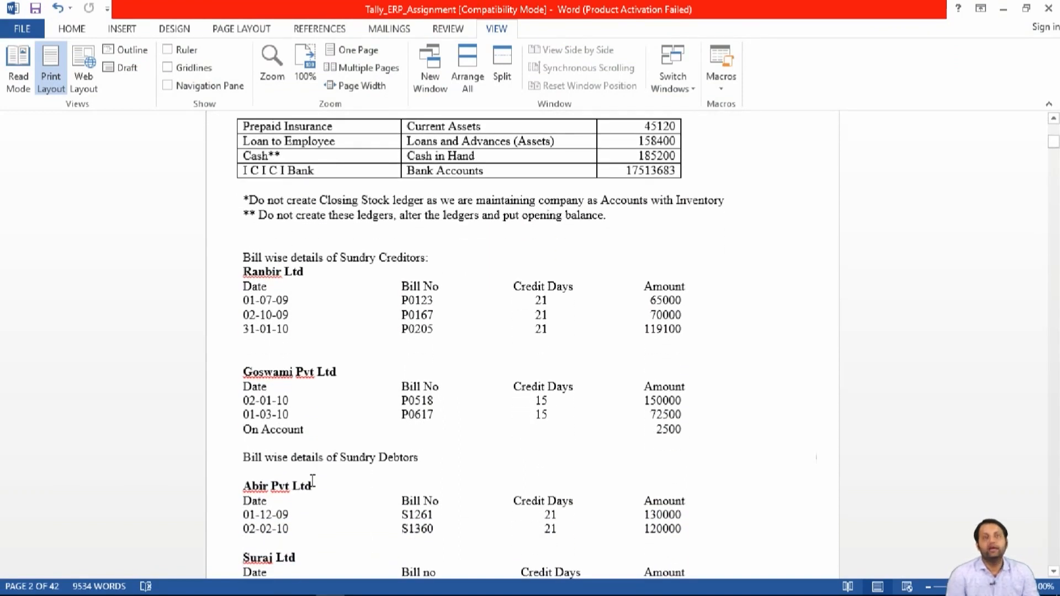
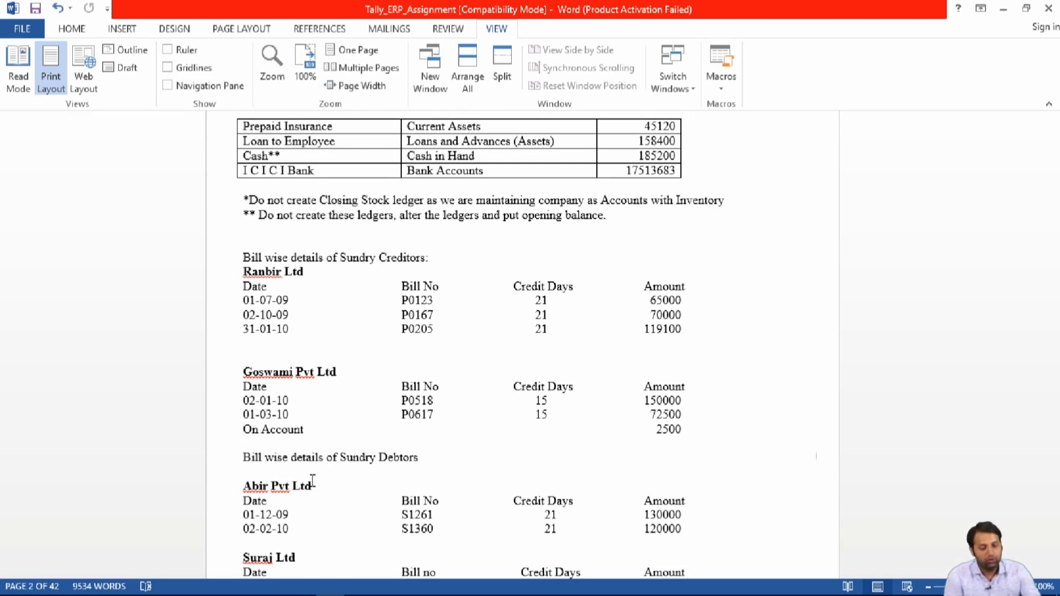
Return to Tally.ERP 9 and close the Profit & Loss A/c report back to the Gateway of Tally
{"action": "key", "text": "alt+Tab"}
{"action": "key", "text": "Escape"}
{"action": "key", "text": "Escape"}
{"action": "key", "text": "Escape"}
{"action": "key", "text": "Escape"}
{"action": "key", "text": "Escape"}
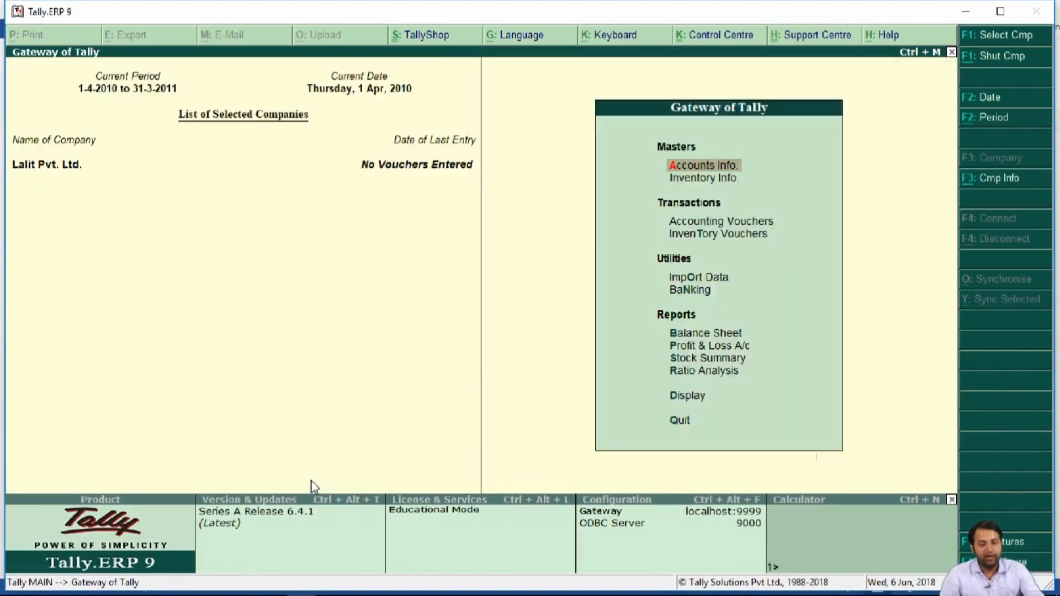
Consult the bill-wise details in the Word assignment, return to Tally.ERP 9 and open the Ranbir Ltd ledger for alteration
{"action": "key", "text": "alt+Tab"}
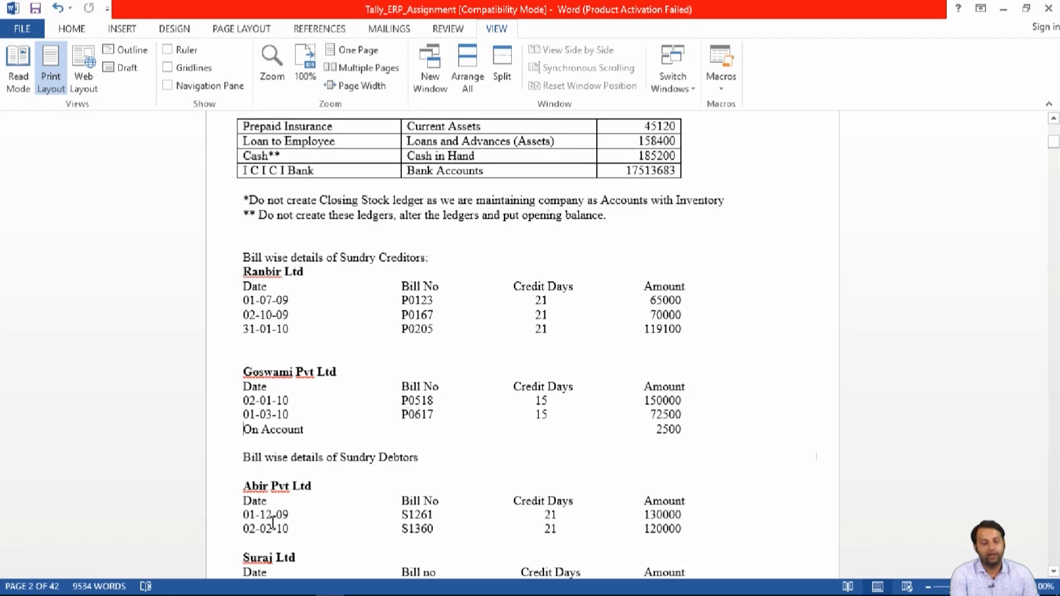
{"action": "key", "text": "alt+Tab"}
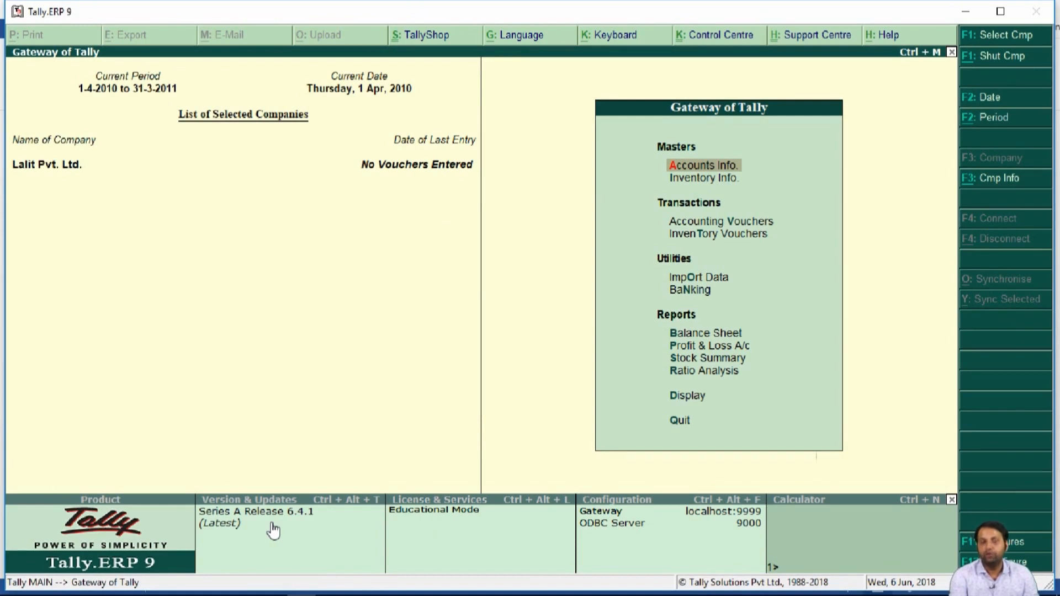
{"action": "key", "text": "Return"}
{"action": "key", "text": "Down"}
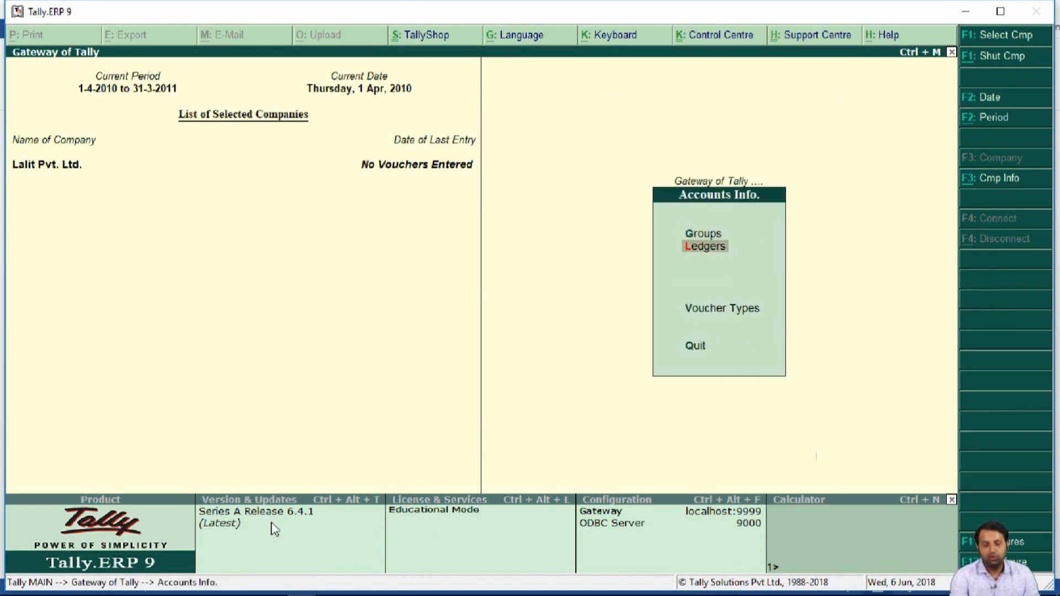
{"action": "key", "text": "Return"}
{"action": "key", "text": "Down"}
{"action": "key", "text": "Down"}
{"action": "key", "text": "Return"}
{"action": "type", "text": "Ran"}
{"action": "key", "text": "Return"}
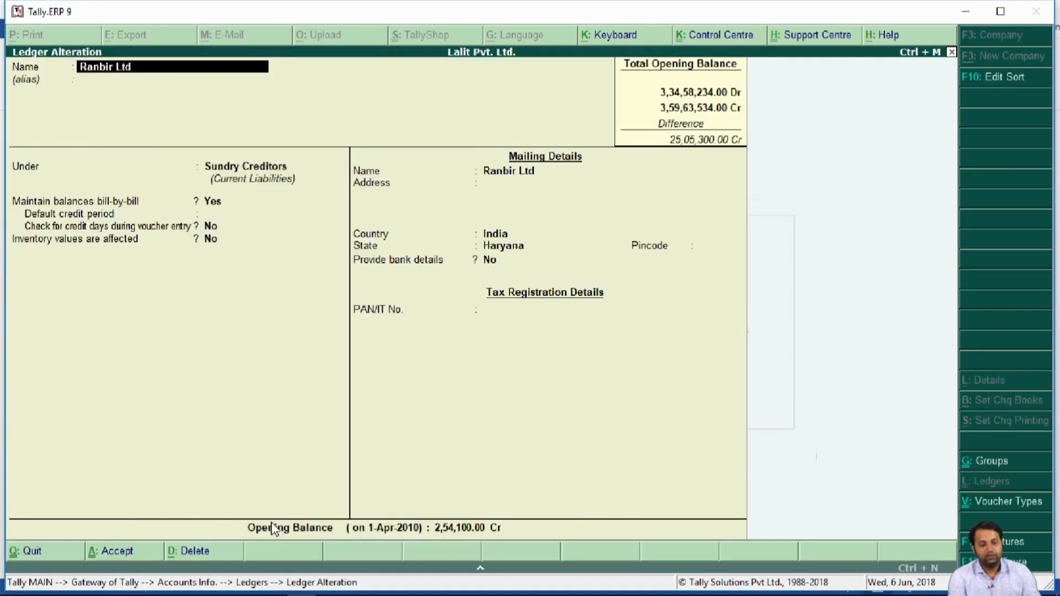
Go through the Ranbir Ltd ledger fields and back to check the bill-by-bill balance setting
{"action": "key", "text": "Return"}
{"action": "key", "text": "Return"}
{"action": "key", "text": "Return"}
{"action": "key", "text": "Return"}
{"action": "key", "text": "Return"}
{"action": "key", "text": "Return"}
{"action": "key", "text": "Return"}
{"action": "key", "text": "Return"}
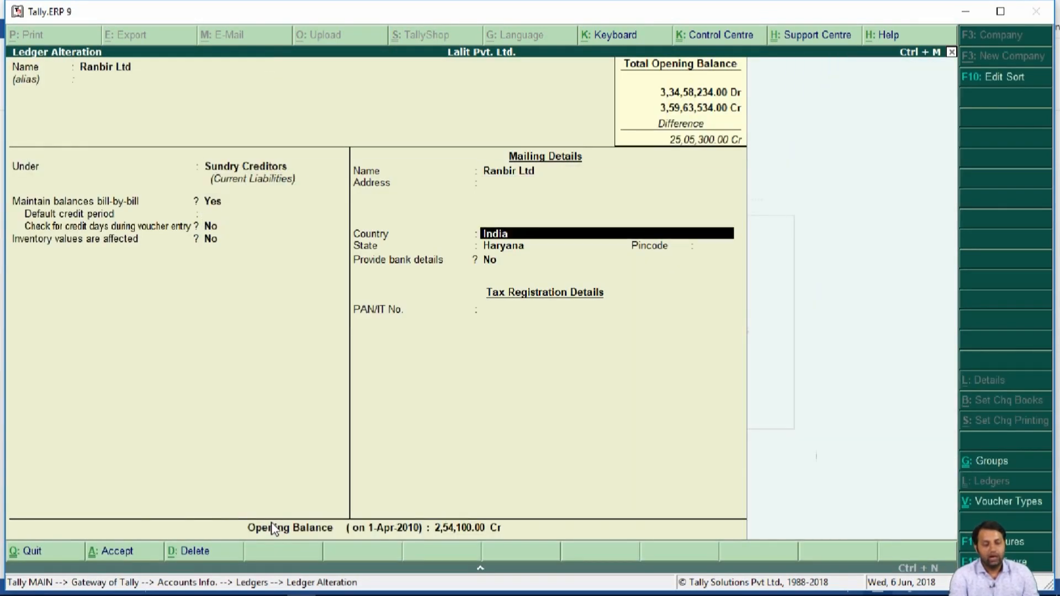
{"action": "key", "text": "BackSpace"}
{"action": "key", "text": "BackSpace"}
{"action": "key", "text": "BackSpace"}
{"action": "key", "text": "BackSpace"}
{"action": "key", "text": "BackSpace"}
{"action": "key", "text": "BackSpace"}
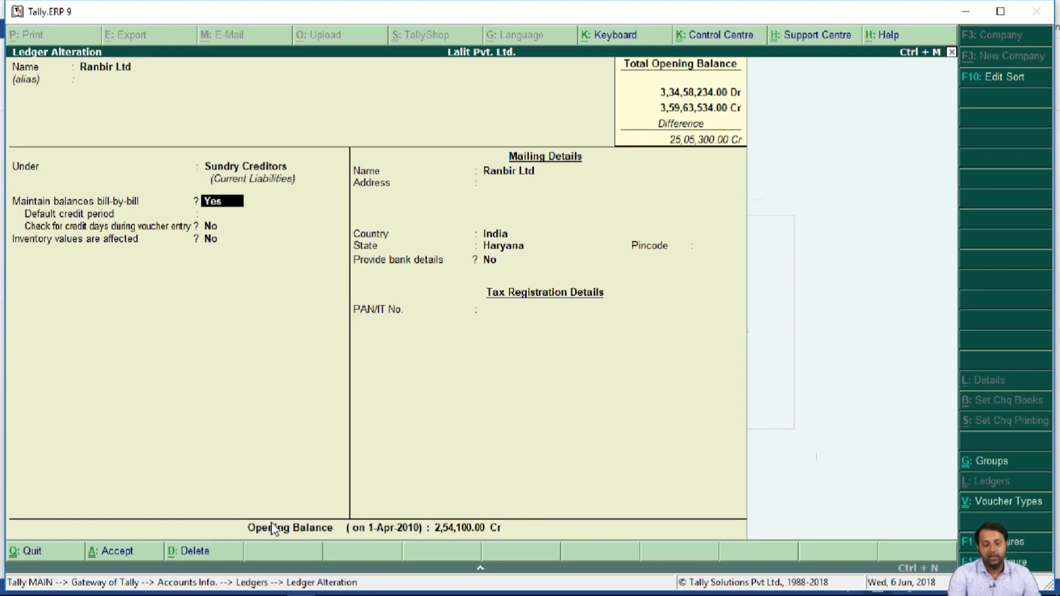
Check the Maintain bill-wise details option in the company's accounting features and accept the features screen
{"action": "key", "text": "F11"}
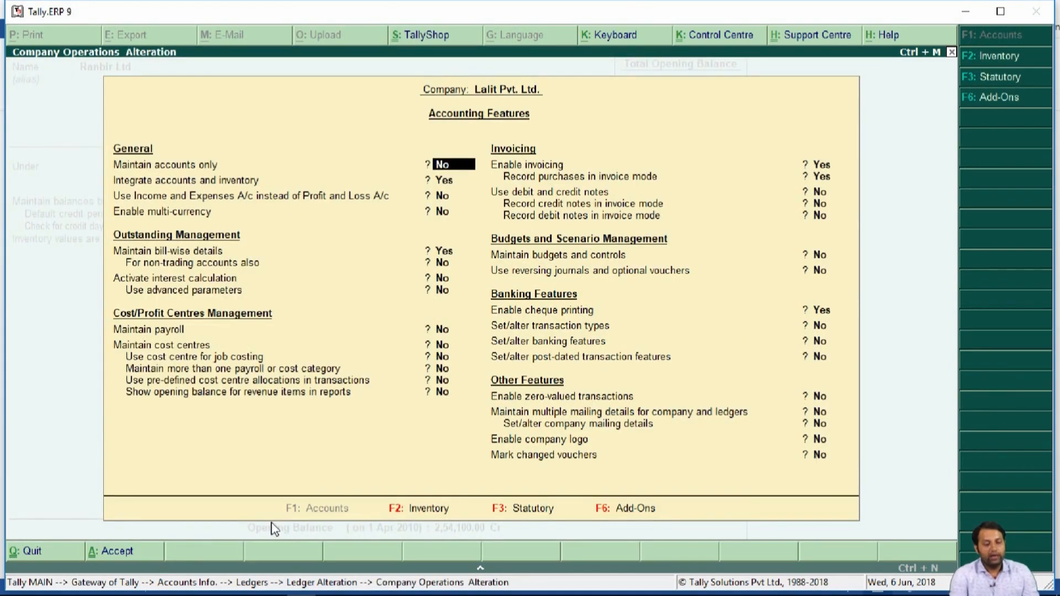
{"action": "key", "text": "Return"}
{"action": "key", "text": "Return"}
{"action": "key", "text": "Return"}
{"action": "key", "text": "Return"}
{"action": "key", "text": "Return"}
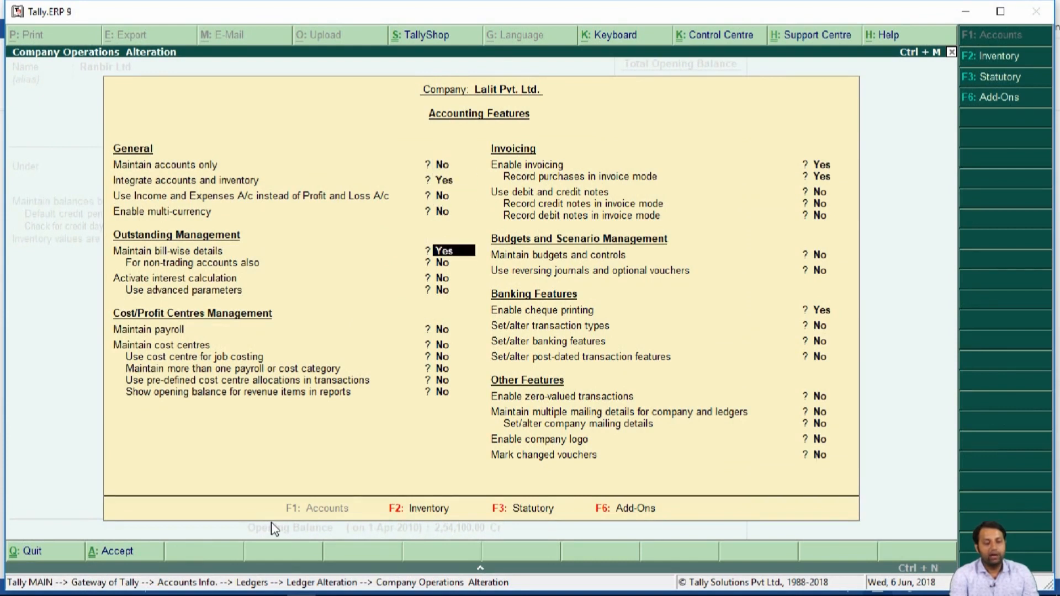
{"action": "key", "text": "Up"}
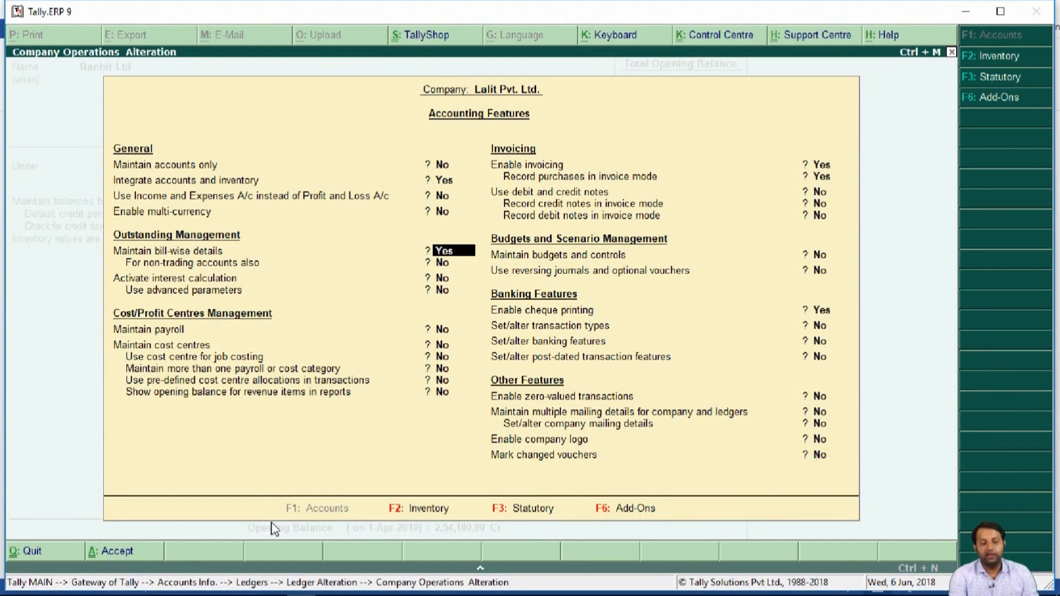
{"action": "key", "text": "Return"}
{"action": "key", "text": "Return"}
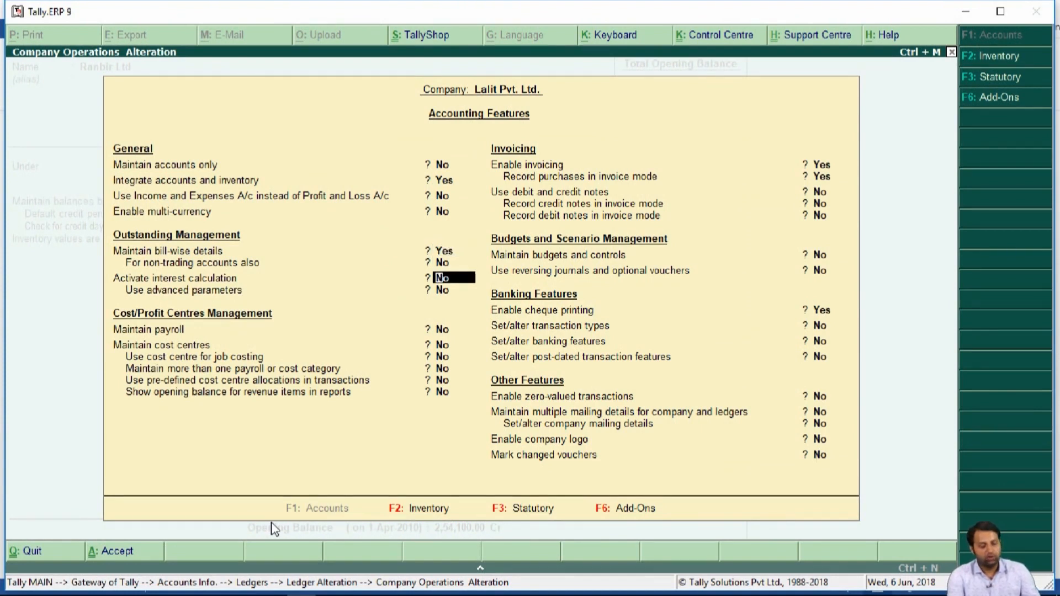
{"action": "key", "text": "ctrl+a"}
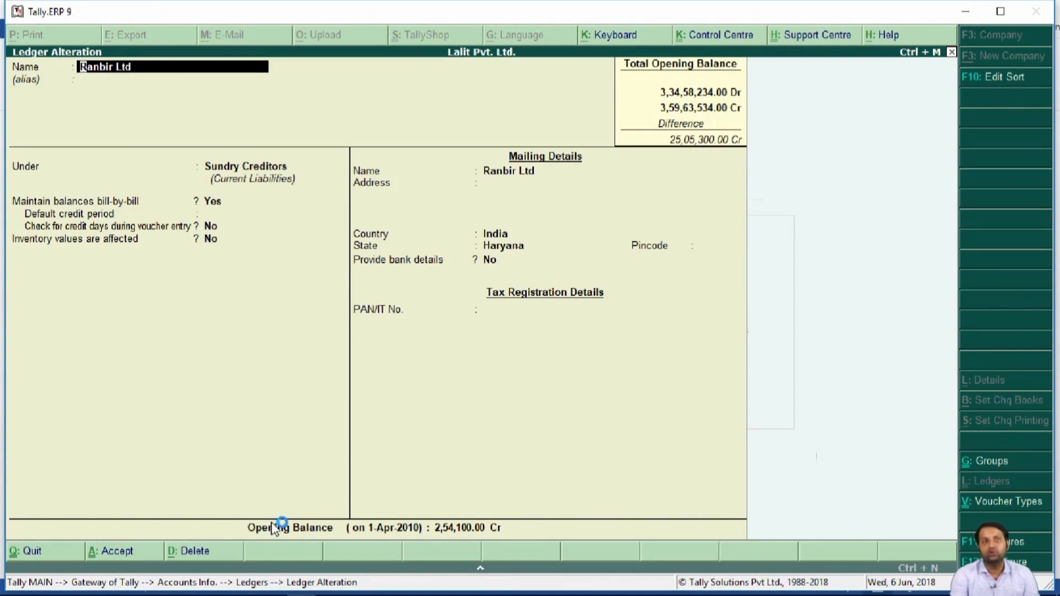
Keep the Ranbir Ltd ledger details and opening balance as they are and open its bill-wise breakup
{"action": "key", "text": "Return"}
{"action": "key", "text": "Return"}
{"action": "key", "text": "Return"}
{"action": "key", "text": "Return"}
{"action": "key", "text": "Return"}
{"action": "key", "text": "Return"}
{"action": "key", "text": "Return"}
{"action": "key", "text": "Return"}
{"action": "key", "text": "Return"}
{"action": "key", "text": "Return"}
{"action": "key", "text": "Return"}
{"action": "key", "text": "Return"}
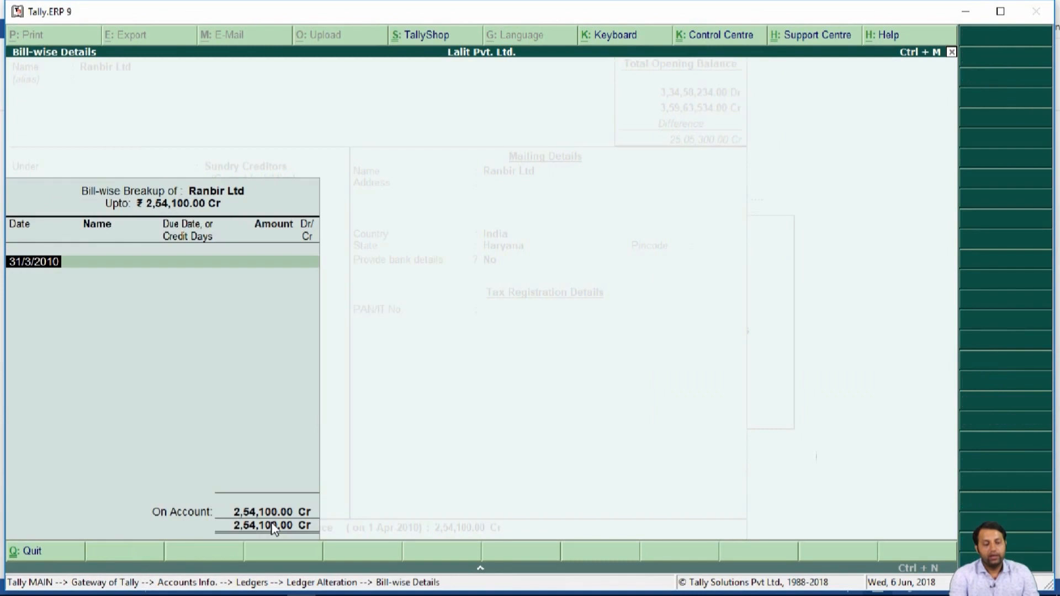
Go back to Ranbir Ltd's opening balance, consult the Word assignment's bill details and reopen the bill-wise breakup
{"action": "key", "text": "Escape"}
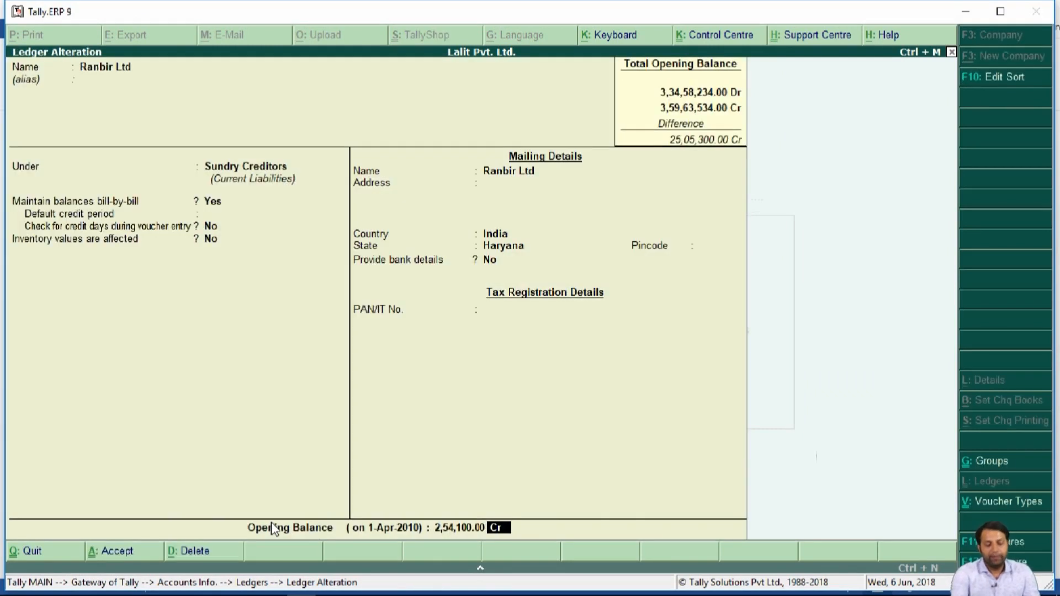
{"action": "key", "text": "BackSpace"}
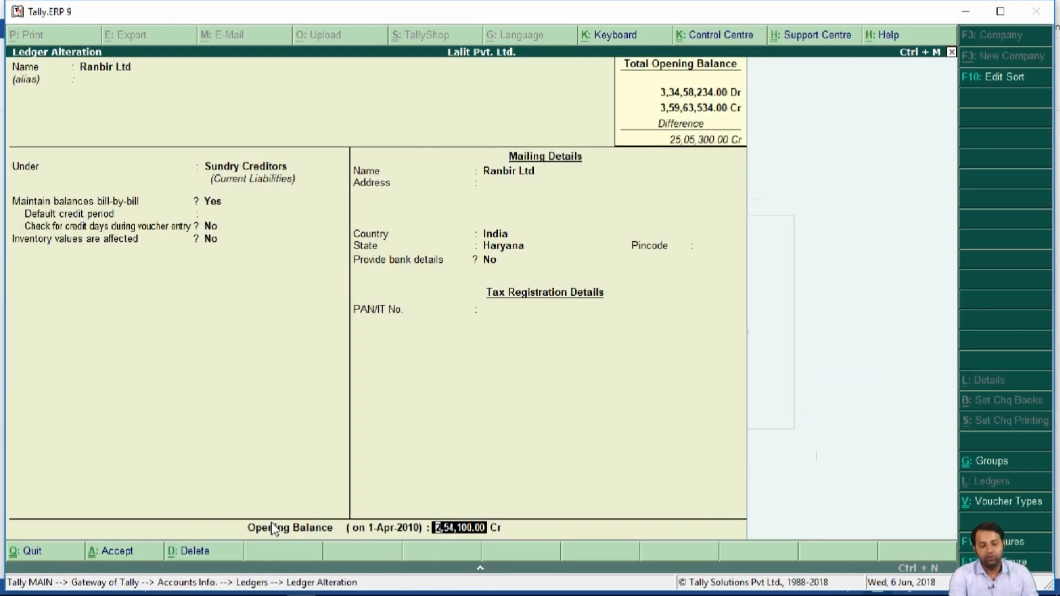
{"action": "key", "text": "Return"}
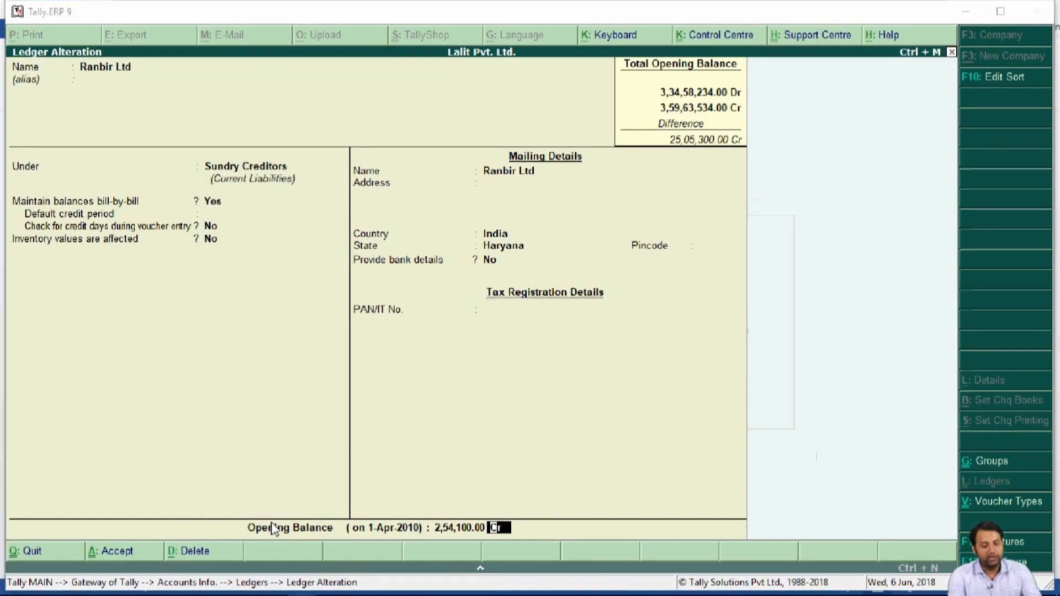
{"action": "key", "text": "alt+Tab"}
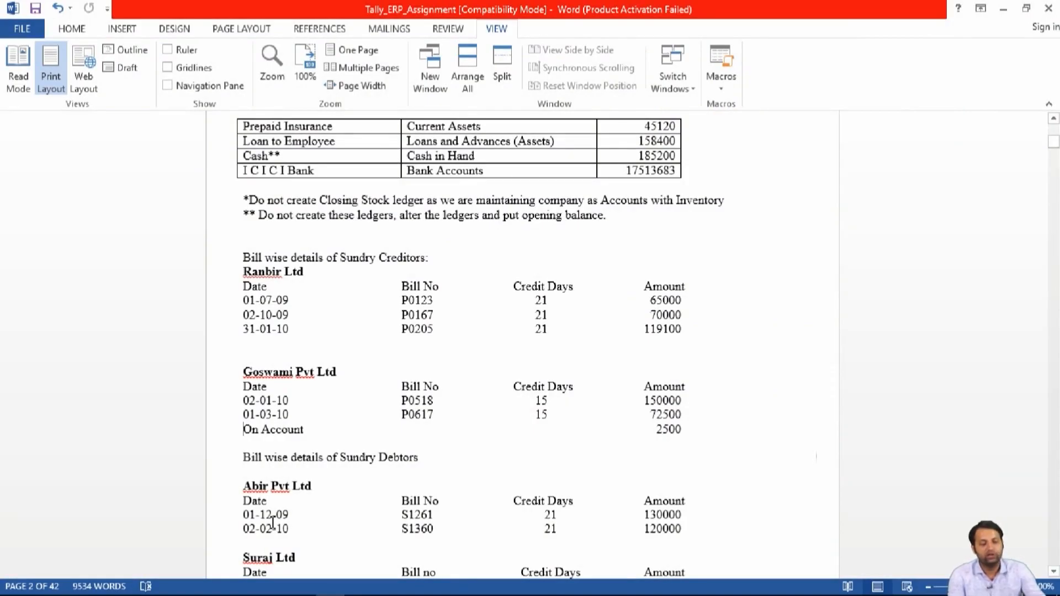
{"action": "key", "text": "alt+Tab"}
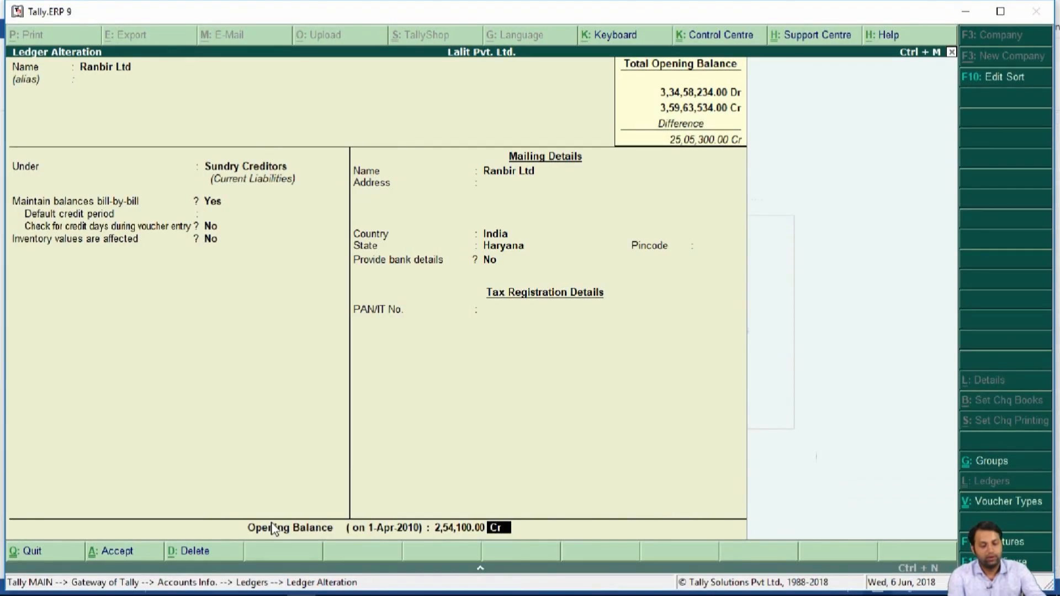
{"action": "key", "text": "Return"}
Consult the Word assignment and enter Ranbir Ltd's first bill with date 1-7-09 and bill name P0123
{"action": "key", "text": "alt+Tab"}
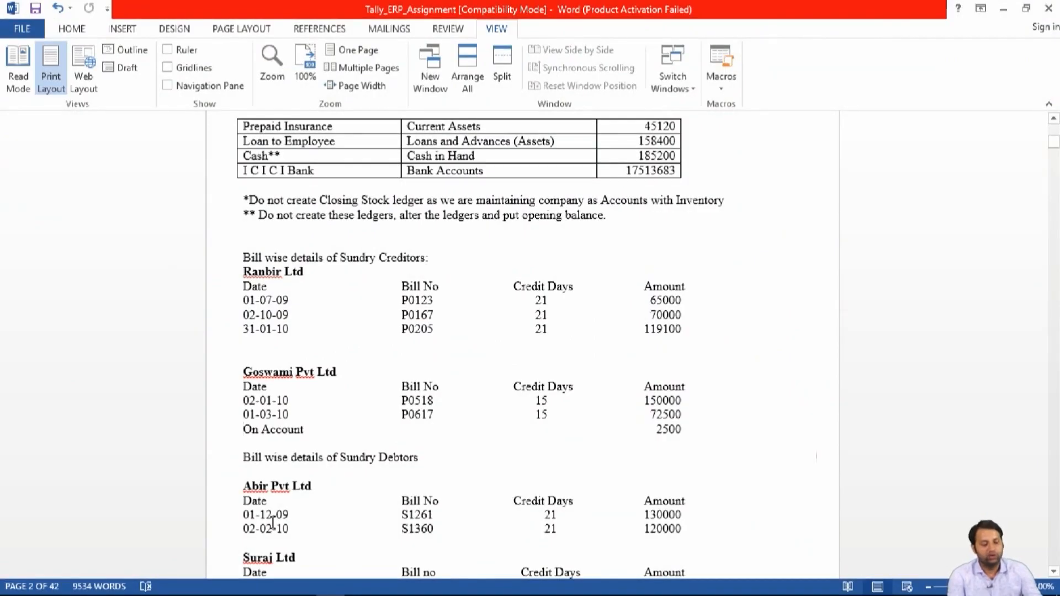
{"action": "key", "text": "alt+Tab"}
{"action": "type", "text": "1-7-09"}
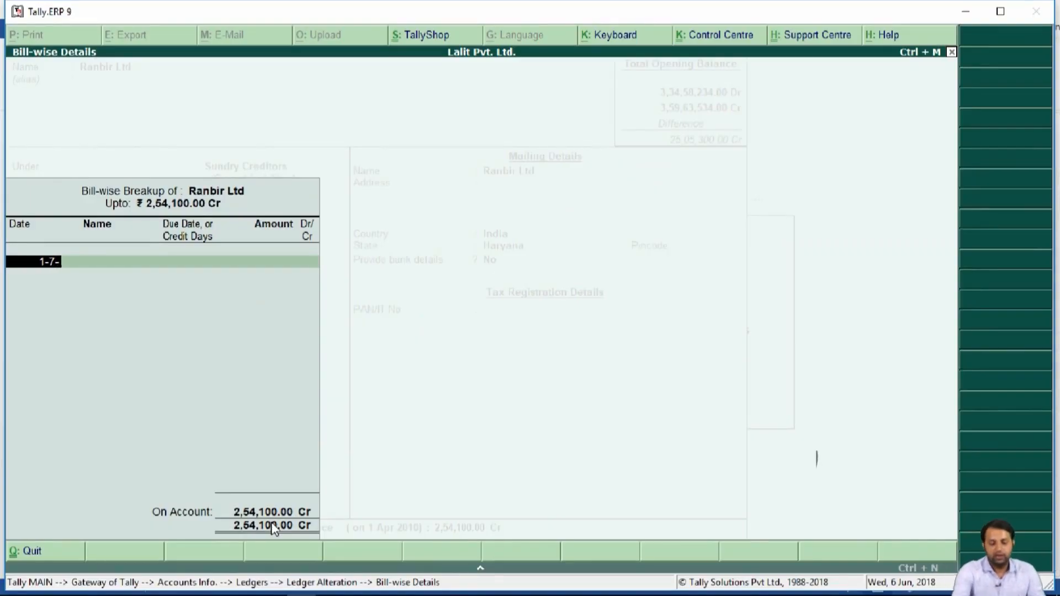
{"action": "key", "text": "Return"}
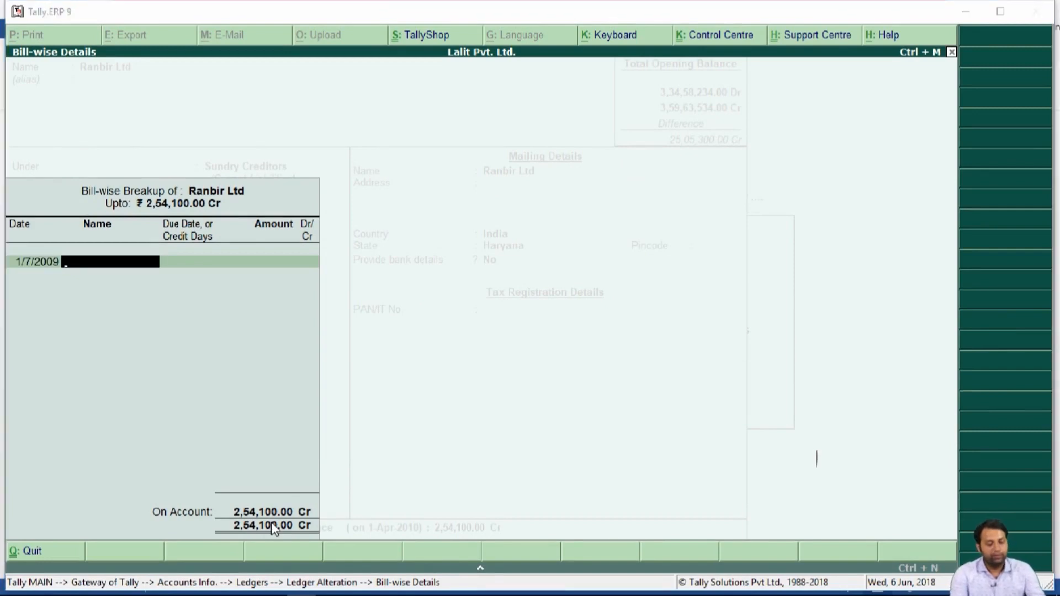
{"action": "key", "text": "alt+Tab"}
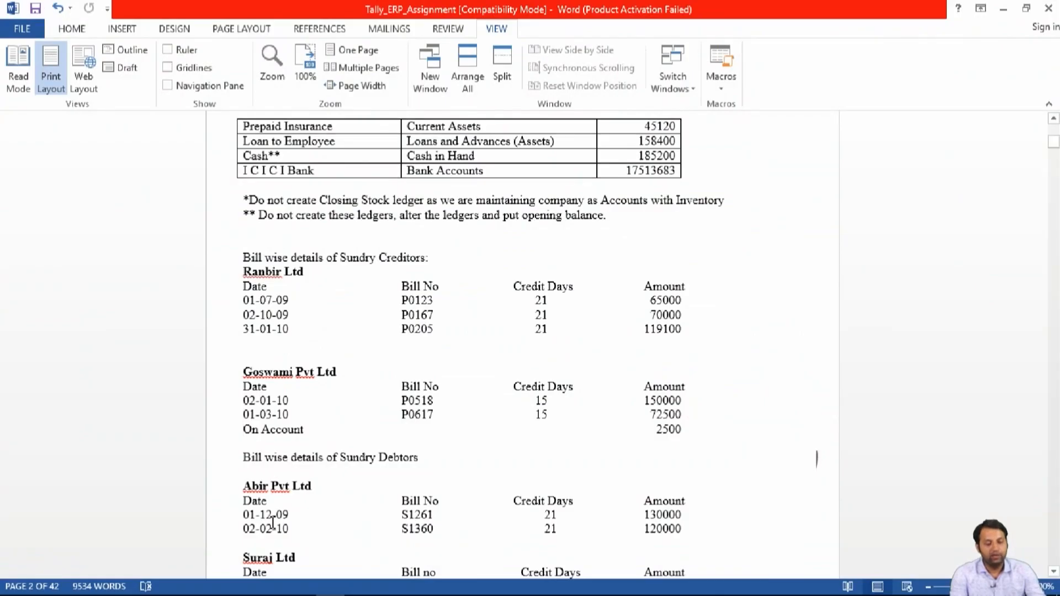
{"action": "key", "text": "alt+Tab"}
{"action": "type", "text": "P0123"}
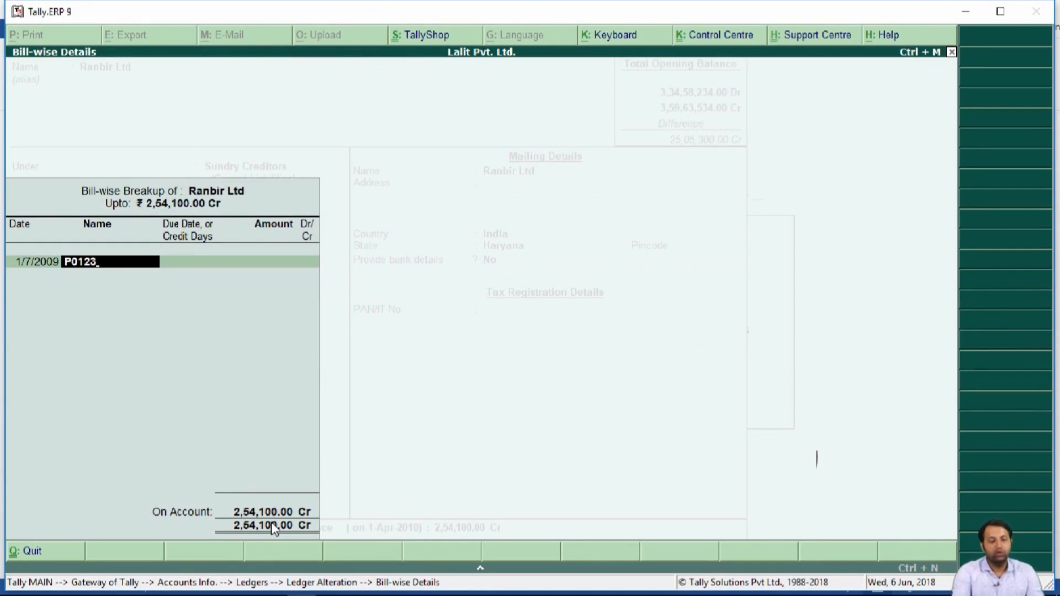
{"action": "key", "text": "Return"}
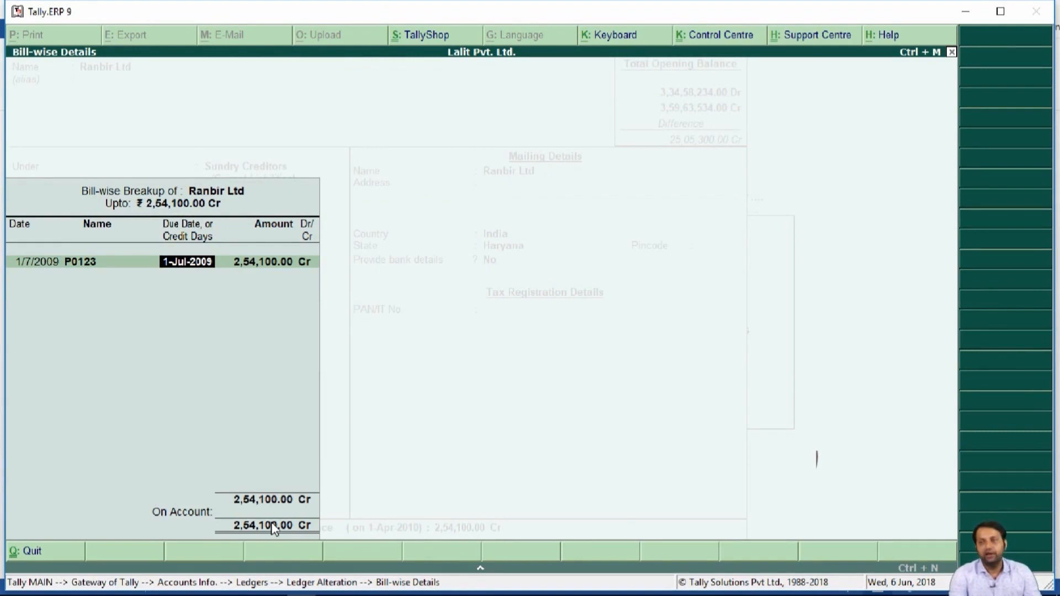
Give bill P0123 21 credit days and an amount of 65,000 Cr, following the Word assignment
{"action": "key", "text": "alt+Tab"}
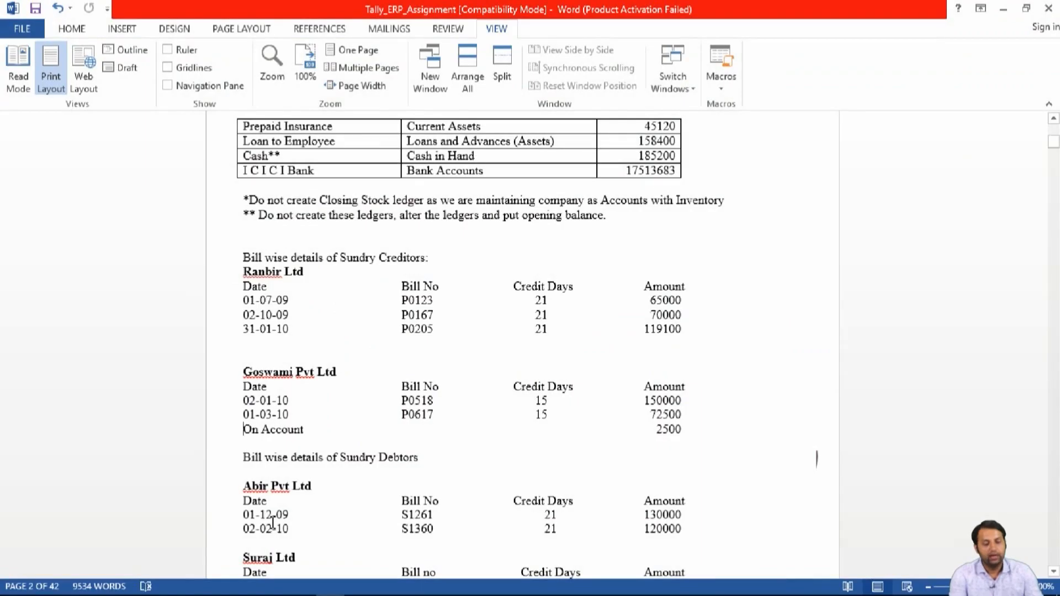
{"action": "key", "text": "alt+Tab"}
{"action": "type", "text": "21"}
{"action": "key", "text": "Return"}
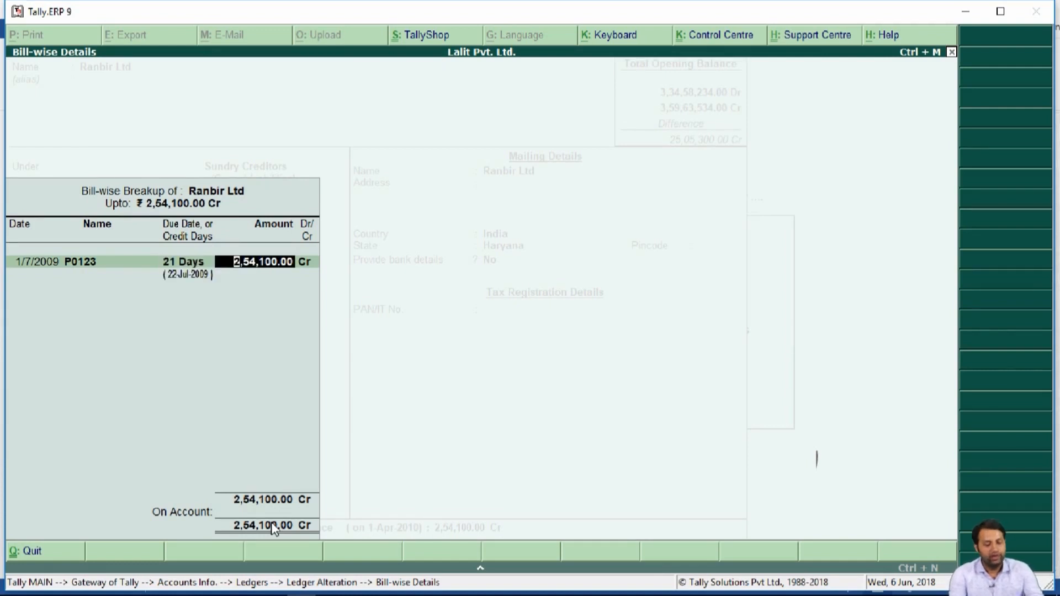
{"action": "key", "text": "alt+Tab"}
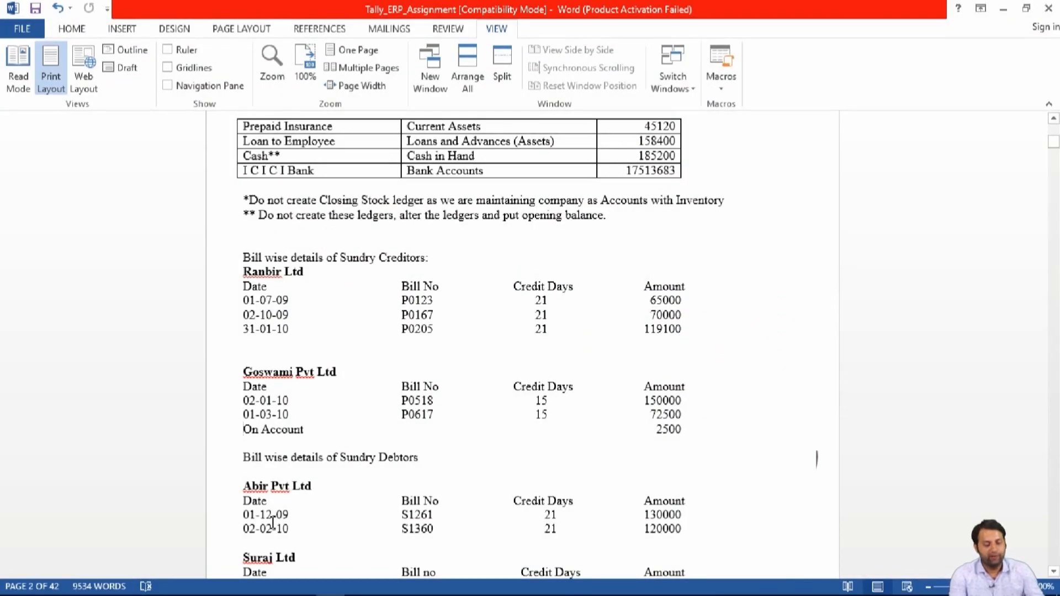
{"action": "key", "text": "alt+Tab"}
{"action": "type", "text": "65,0"}
{"action": "type", "text": "000"}
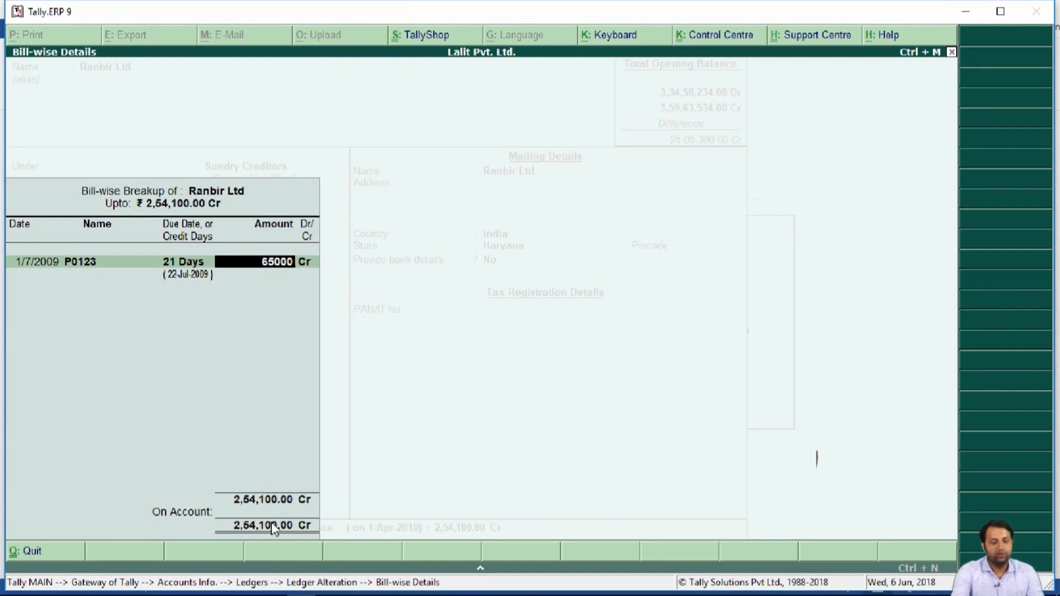
{"action": "key", "text": "Return"}
{"action": "key", "text": "Return"}
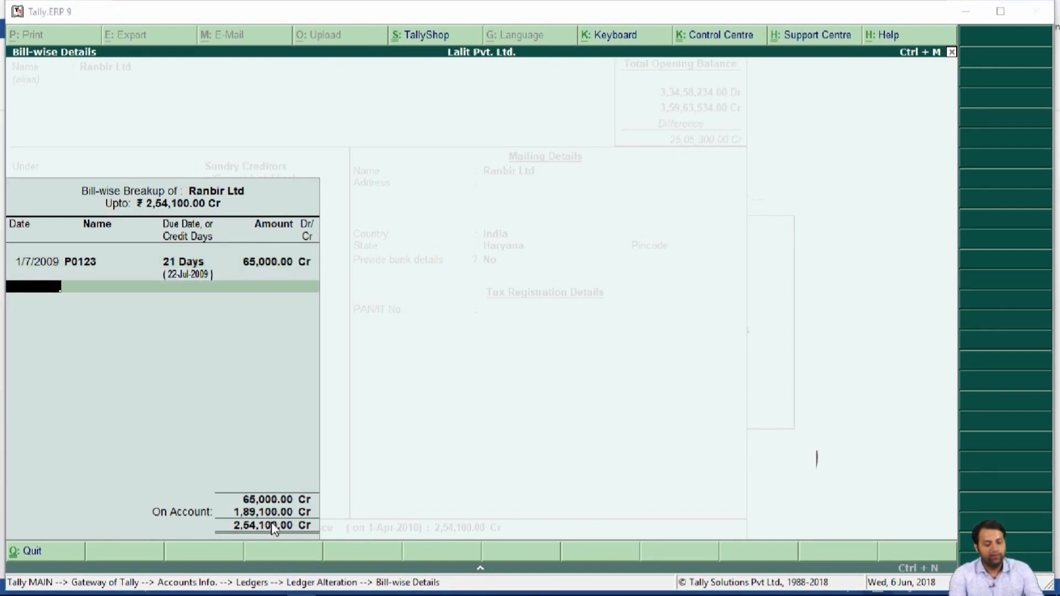
Enter Ranbir Ltd's second bill from the Word assignment with date 2-10-09 and bill name P0167
{"action": "key", "text": "alt+Tab"}
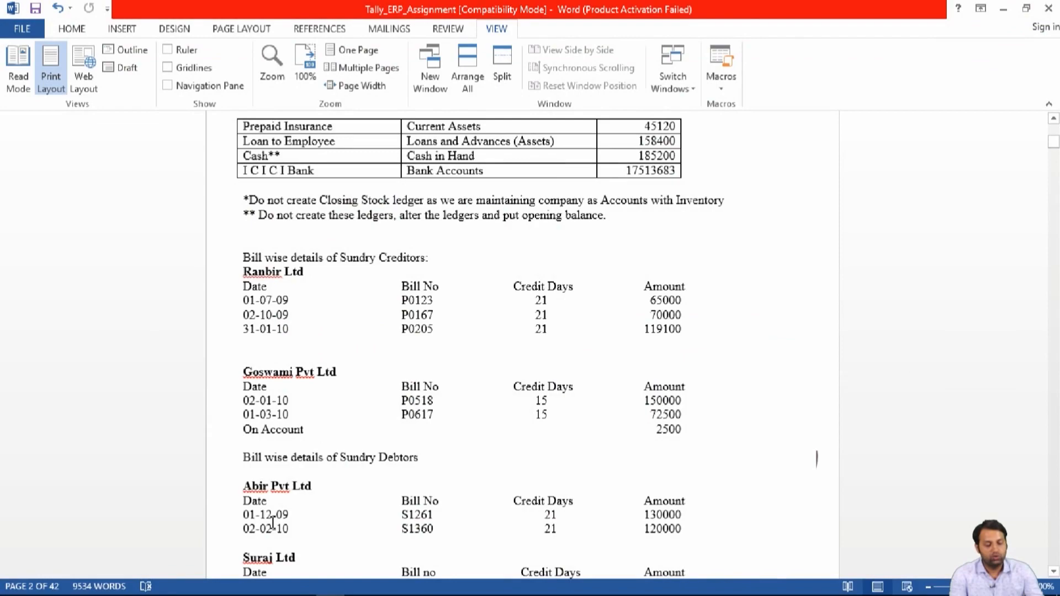
{"action": "key", "text": "alt+Tab"}
{"action": "type", "text": "2"}
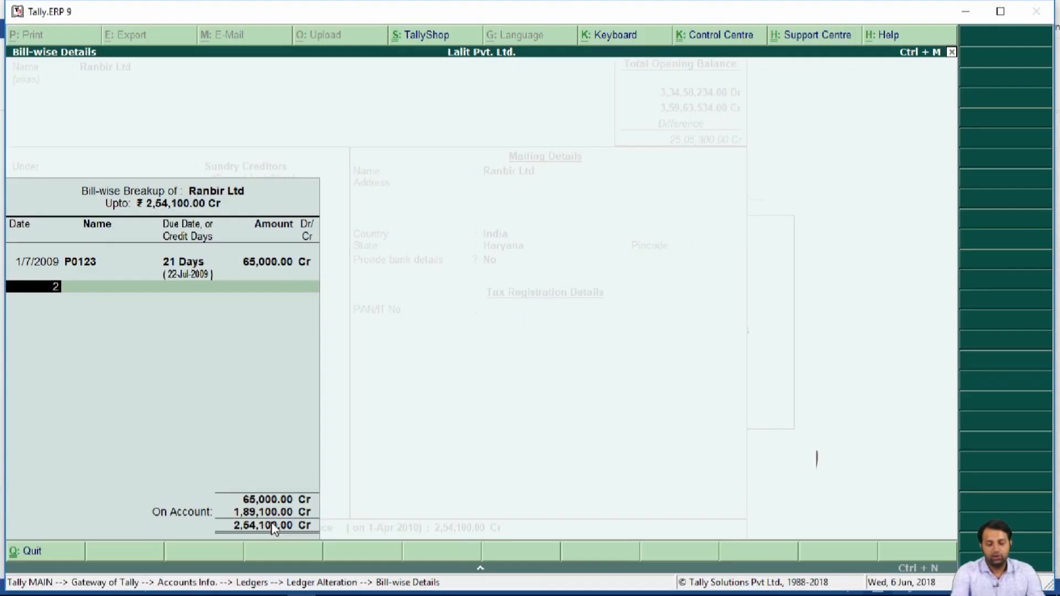
{"action": "type", "text": "-10-09"}
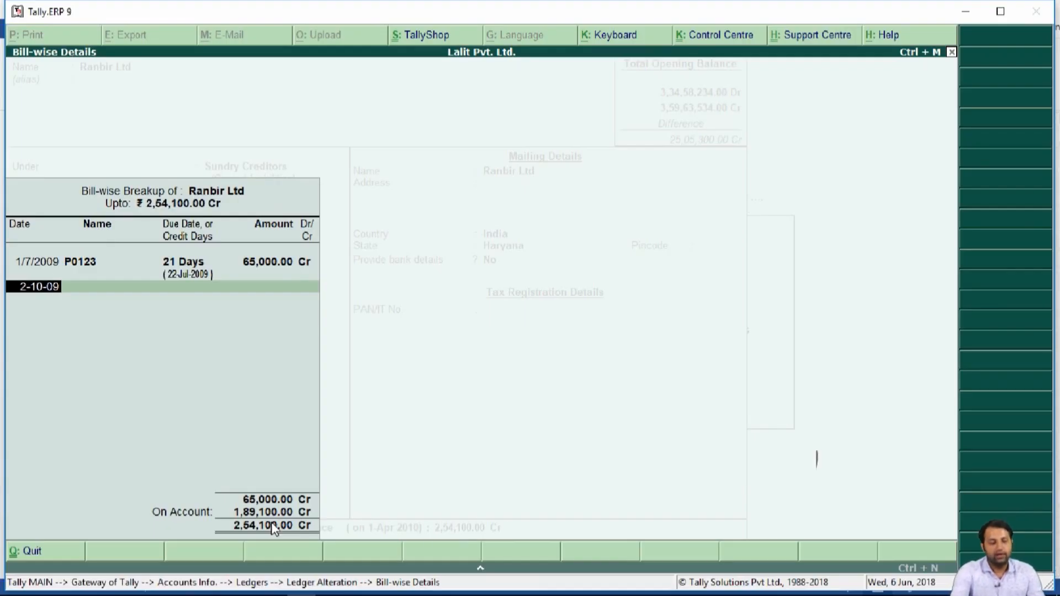
{"action": "key", "text": "Return"}
{"action": "key", "text": "alt+Tab"}
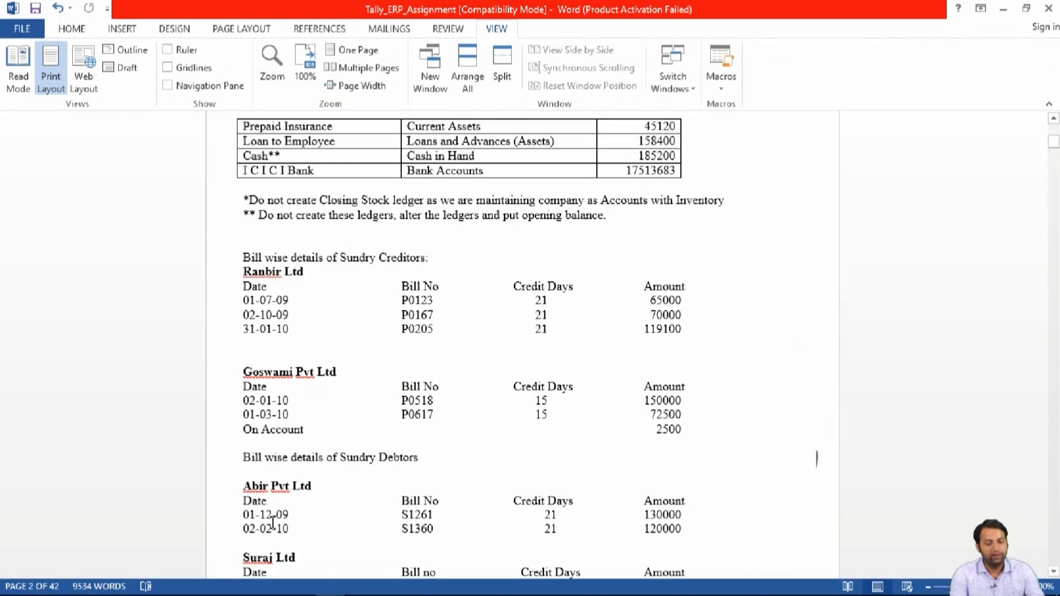
{"action": "key", "text": "alt+Tab"}
{"action": "type", "text": "P0167"}
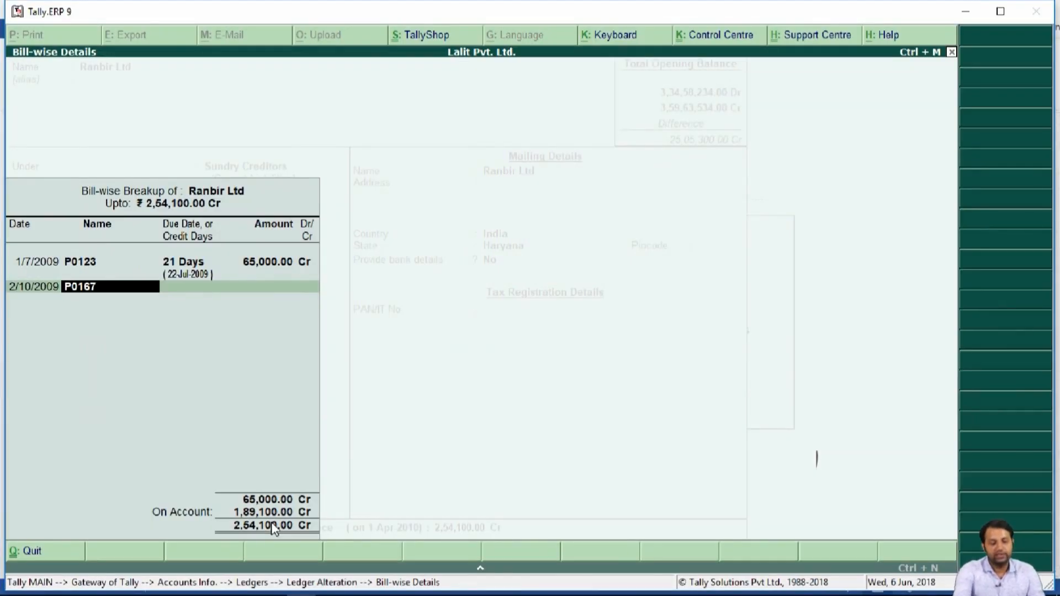
{"action": "key", "text": "Return"}
Give bill P0167 21 credit days and an amount of 70,000 Cr, as listed in the Word assignment
{"action": "key", "text": "alt+Tab"}
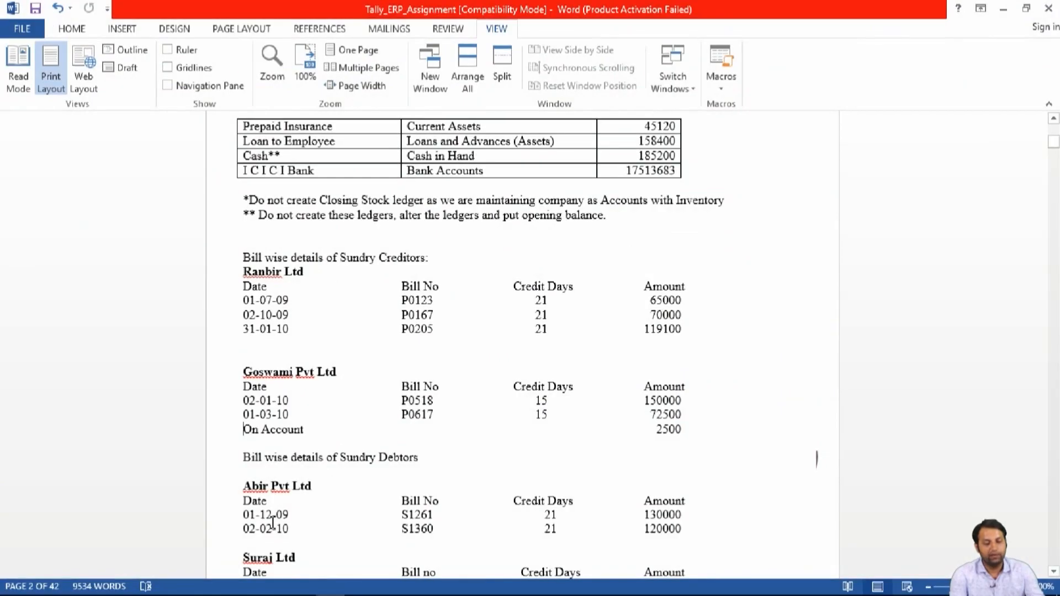
{"action": "key", "text": "alt+Tab"}
{"action": "type", "text": "21"}
{"action": "key", "text": "Return"}
{"action": "type", "text": "70,000"}
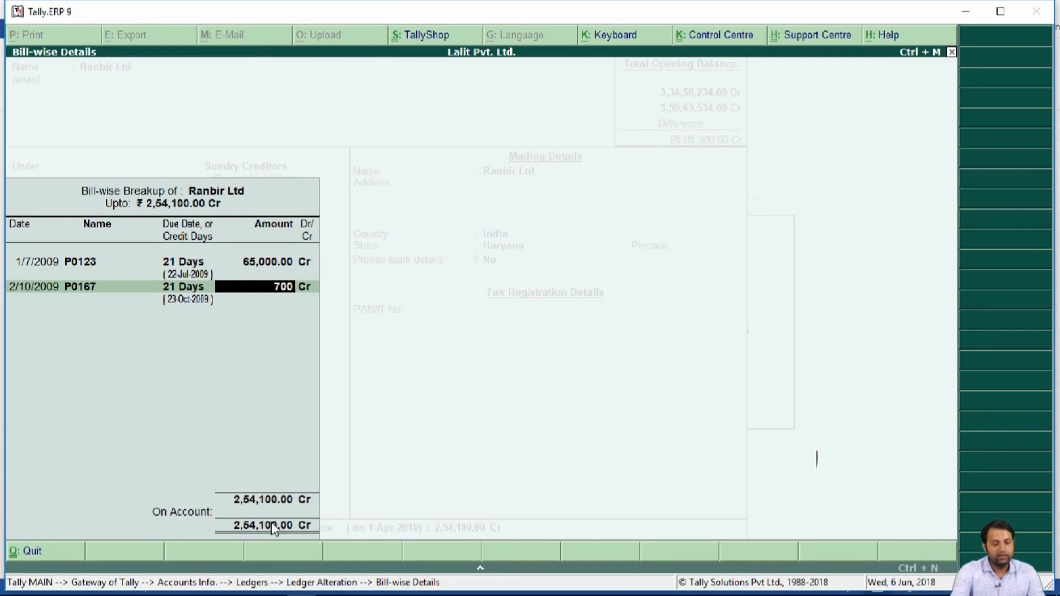
{"action": "key", "text": "Return"}
{"action": "key", "text": "Return"}
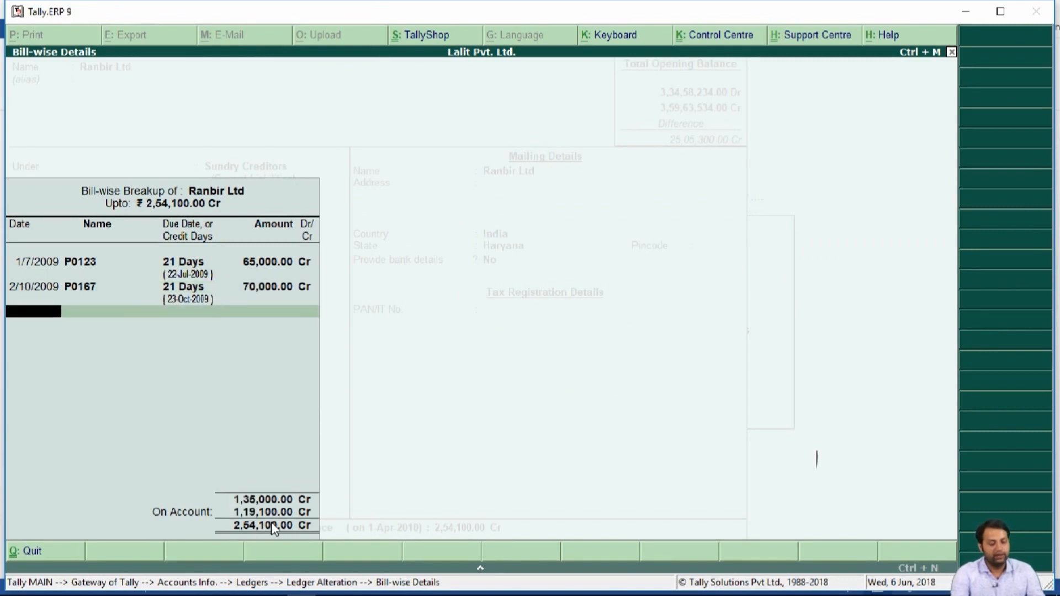
Enter Ranbir Ltd's third bill from the Word assignment: date 31-1-10, bill name P0205, 21 credit days
{"action": "key", "text": "alt+Tab"}
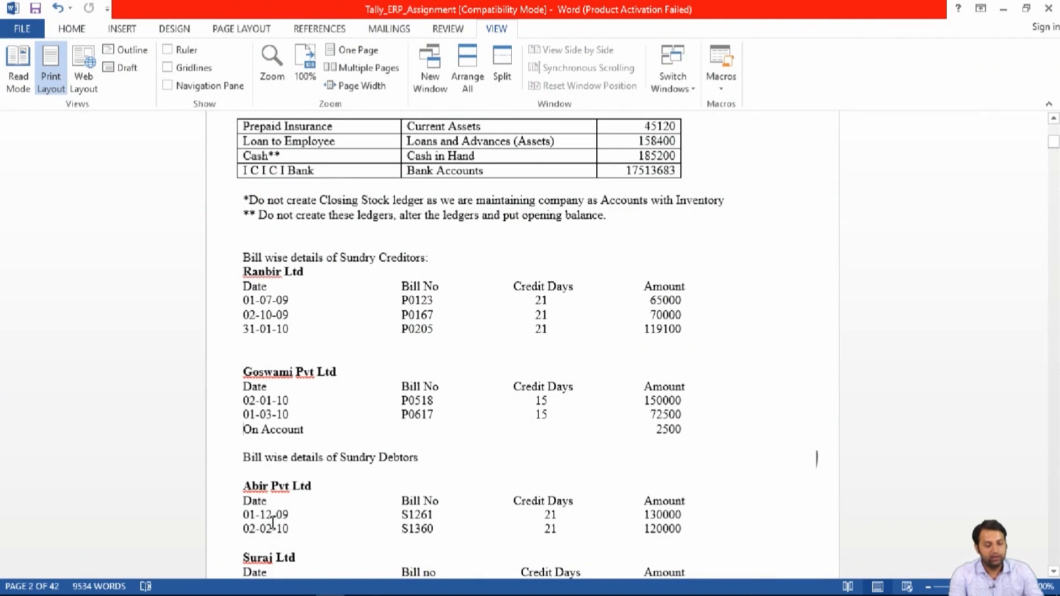
{"action": "key", "text": "alt+Tab"}
{"action": "type", "text": "31-1-10"}
{"action": "key", "text": "Return"}
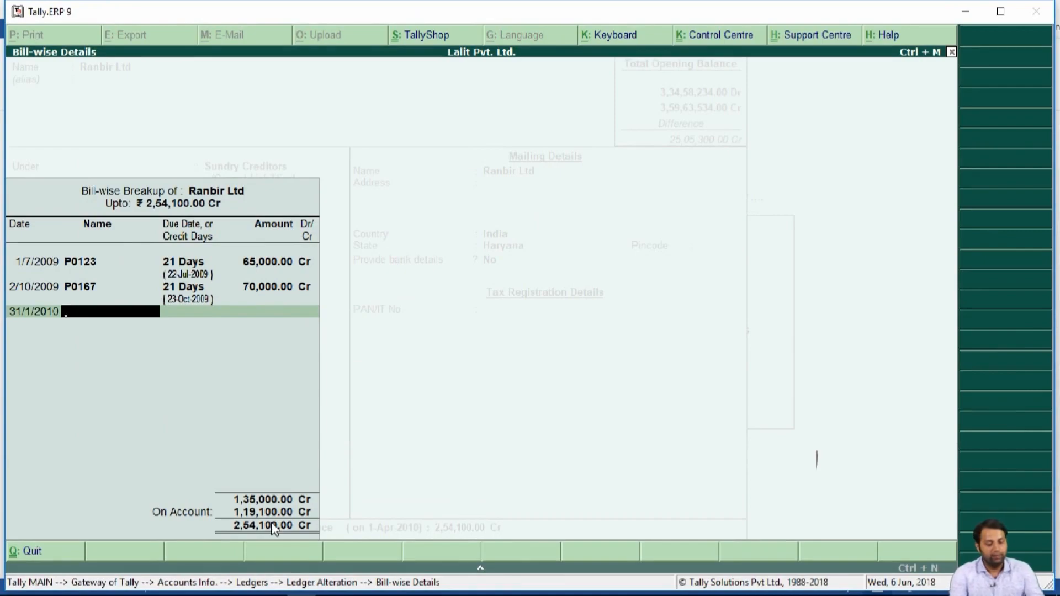
{"action": "key", "text": "alt+Tab"}
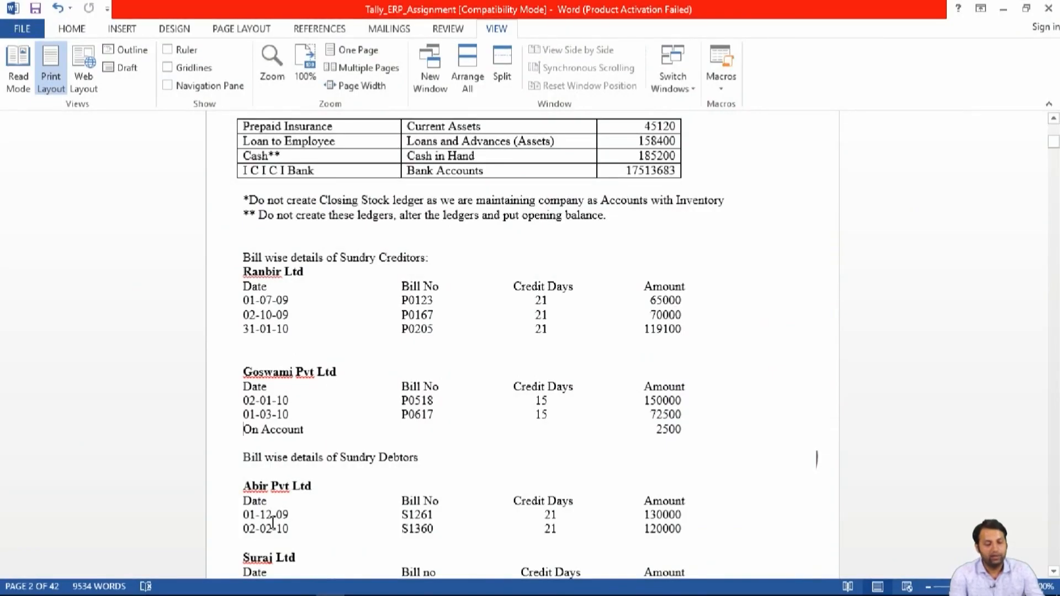
{"action": "key", "text": "alt+Tab"}
{"action": "type", "text": "P"}
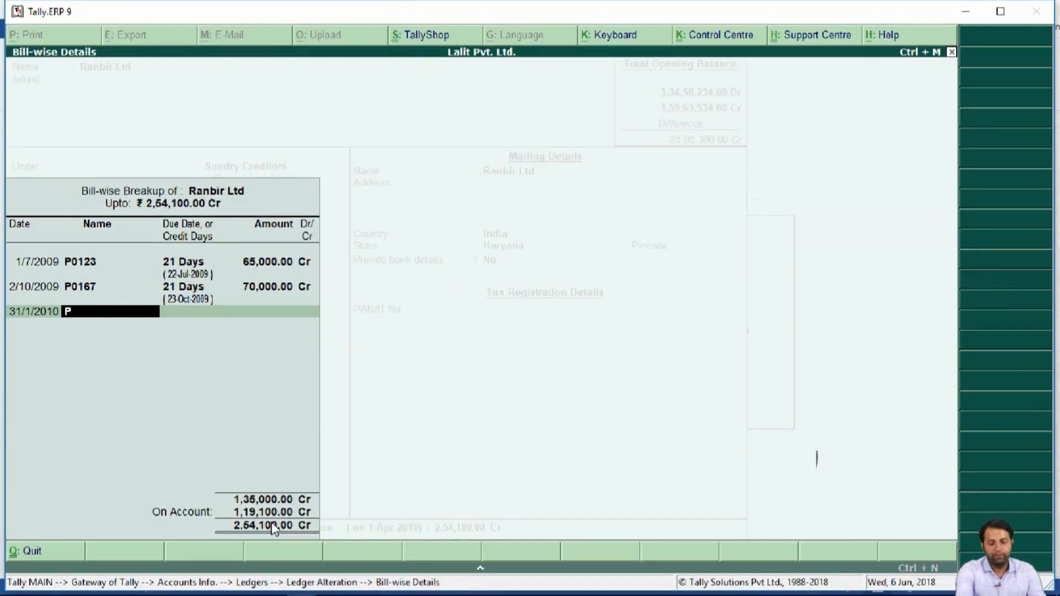
{"action": "type", "text": "0205"}
{"action": "key", "text": "Return"}
{"action": "type", "text": "21"}
{"action": "key", "text": "Return"}
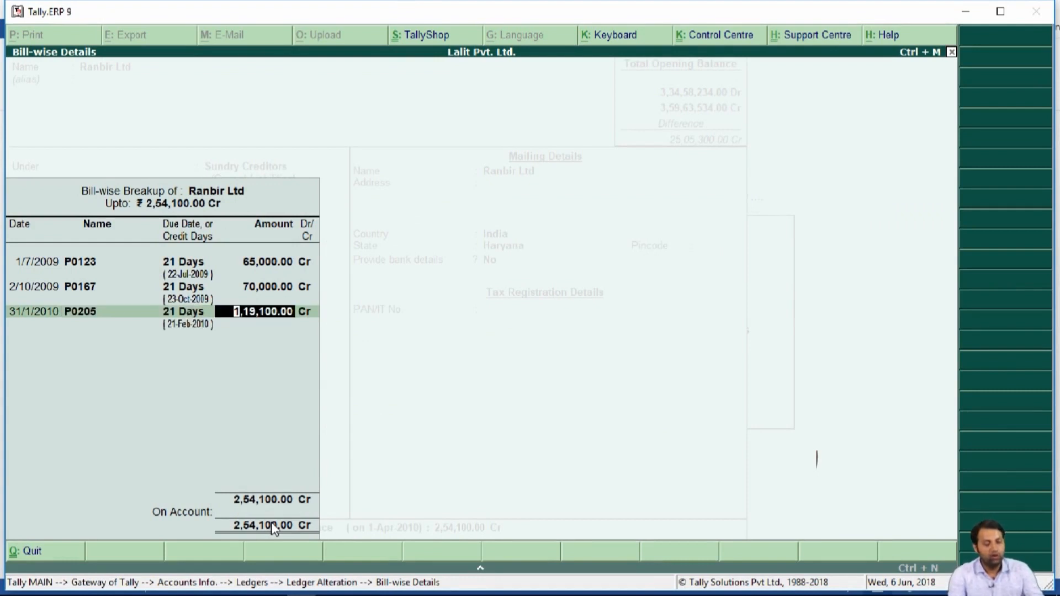
Check bill P0205's amount against the Word assignment, accept 1,19,100 Cr and save the Ranbir Ltd ledger
{"action": "key", "text": "alt+Tab"}
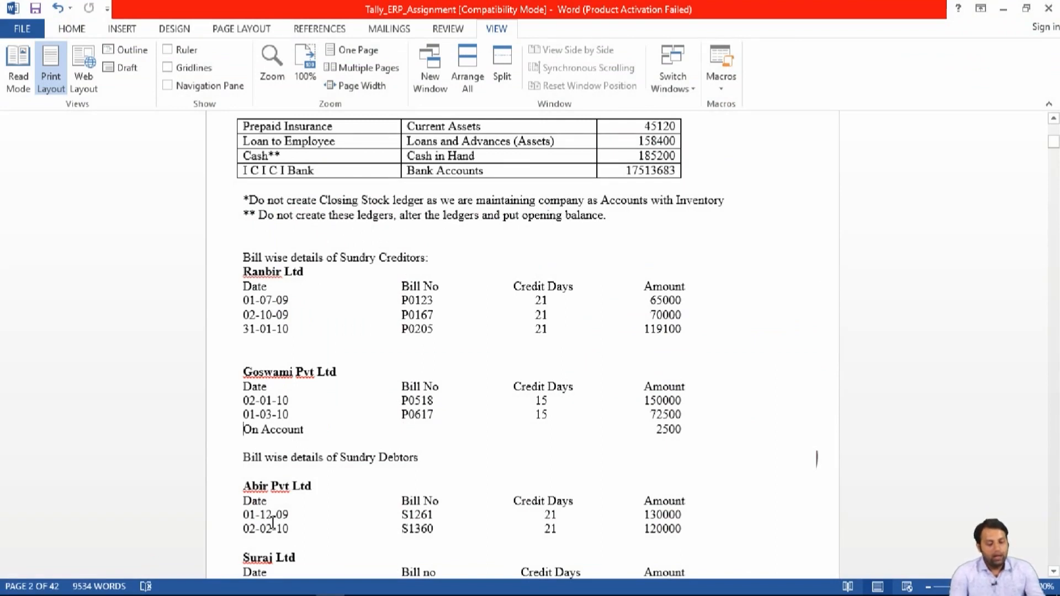
{"action": "key", "text": "alt+Tab"}
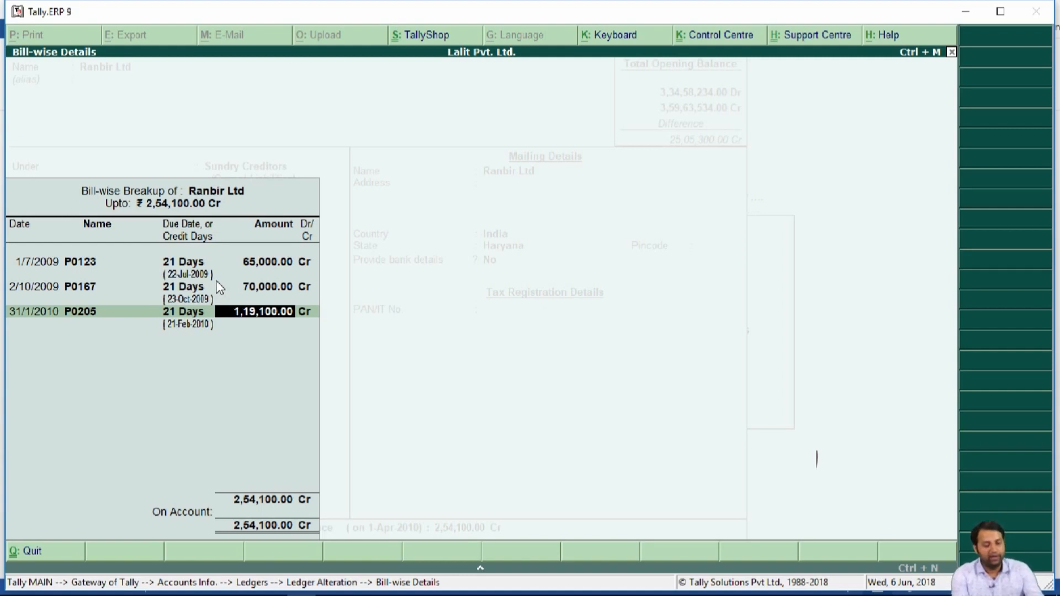
{"action": "key", "text": "Return"}
{"action": "key", "text": "Return"}
{"action": "key", "text": "Return"}
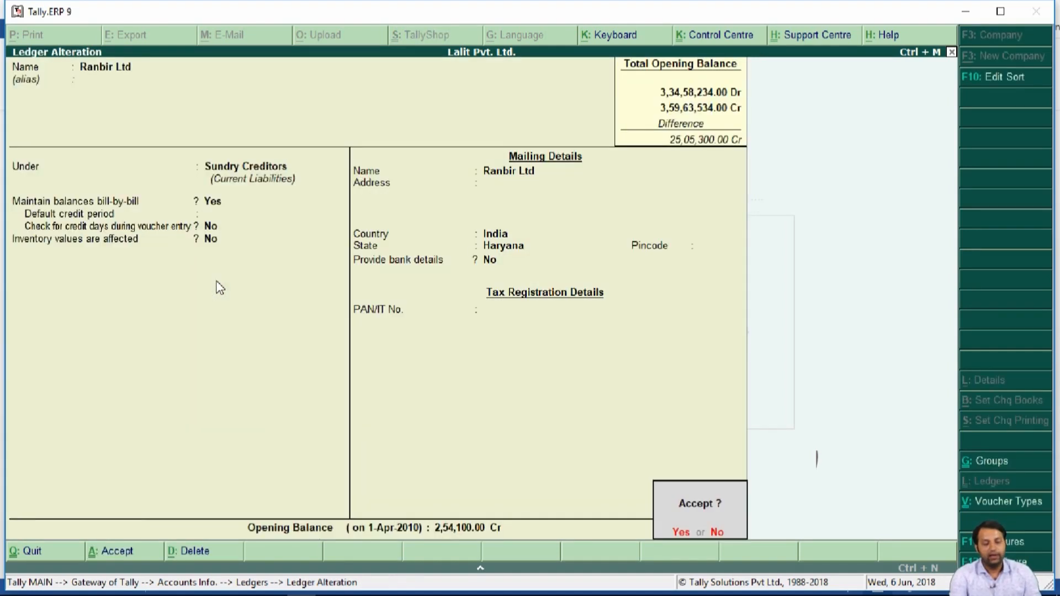
{"action": "key", "text": "Return"}
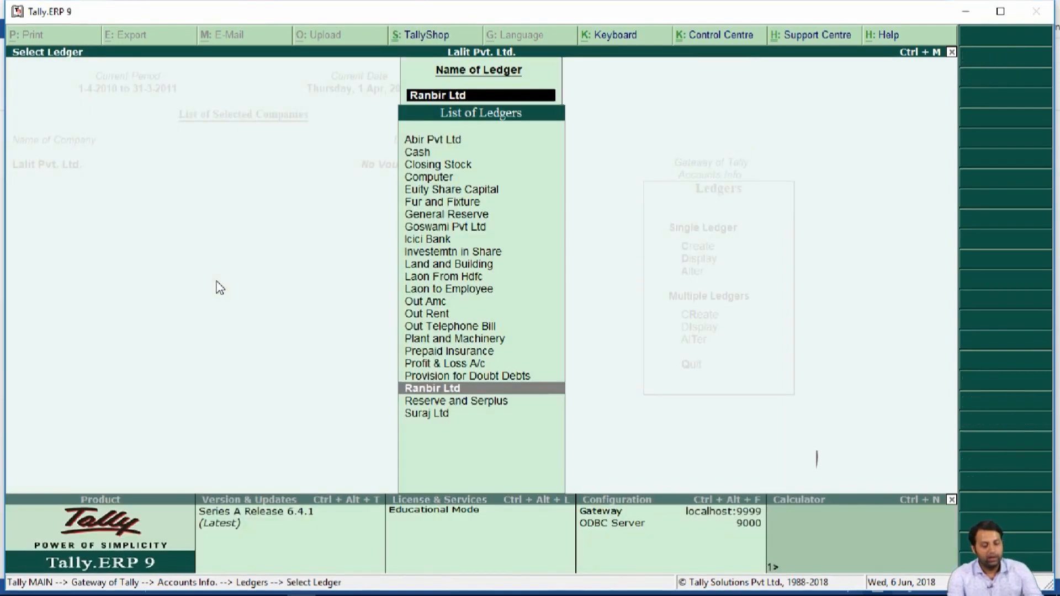
Consult the Word assignment for the next creditor and open the Goswami Pvt Ltd ledger for alteration
{"action": "key", "text": "alt+Tab"}
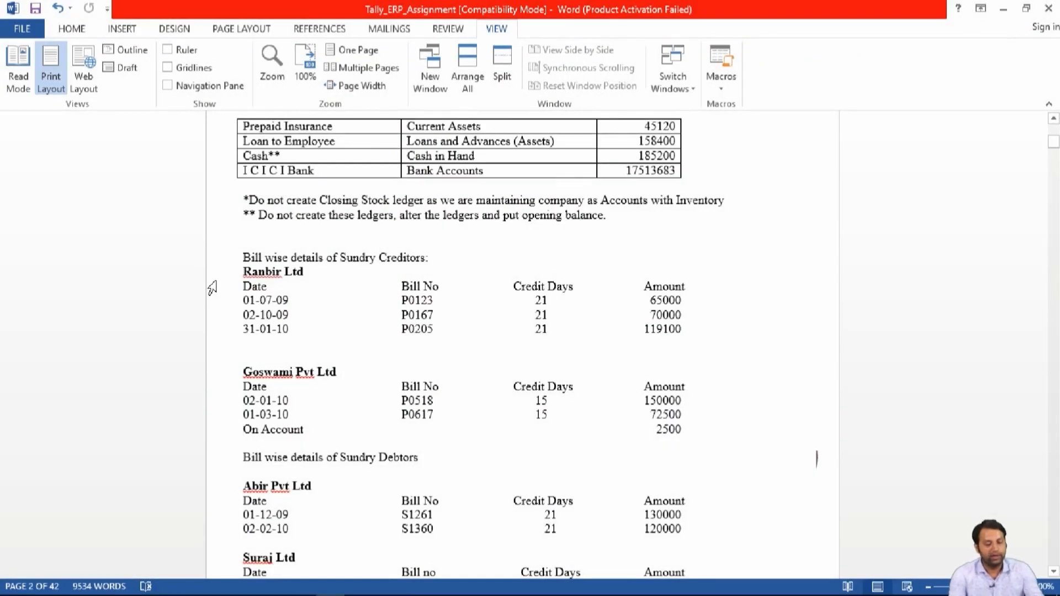
{"action": "key", "text": "alt+Tab"}
{"action": "type", "text": "Go"}
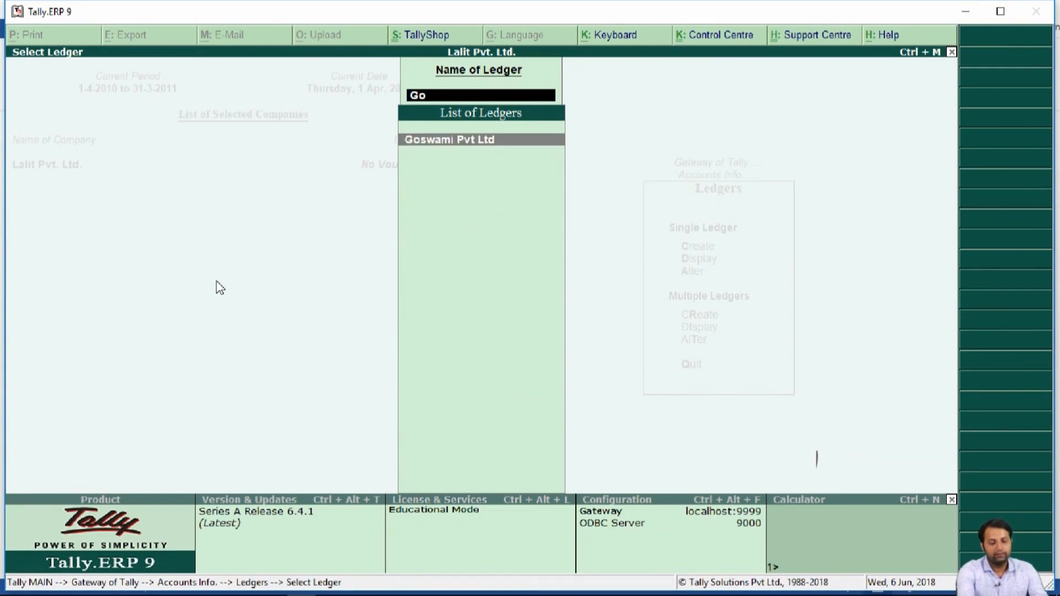
{"action": "key", "text": "Return"}
Keep Goswami Pvt Ltd's ledger details and opening balance as they are and open its bill-wise breakup
{"action": "key", "text": "Return"}
{"action": "key", "text": "Return"}
{"action": "key", "text": "Return"}
{"action": "key", "text": "Return"}
{"action": "key", "text": "Return"}
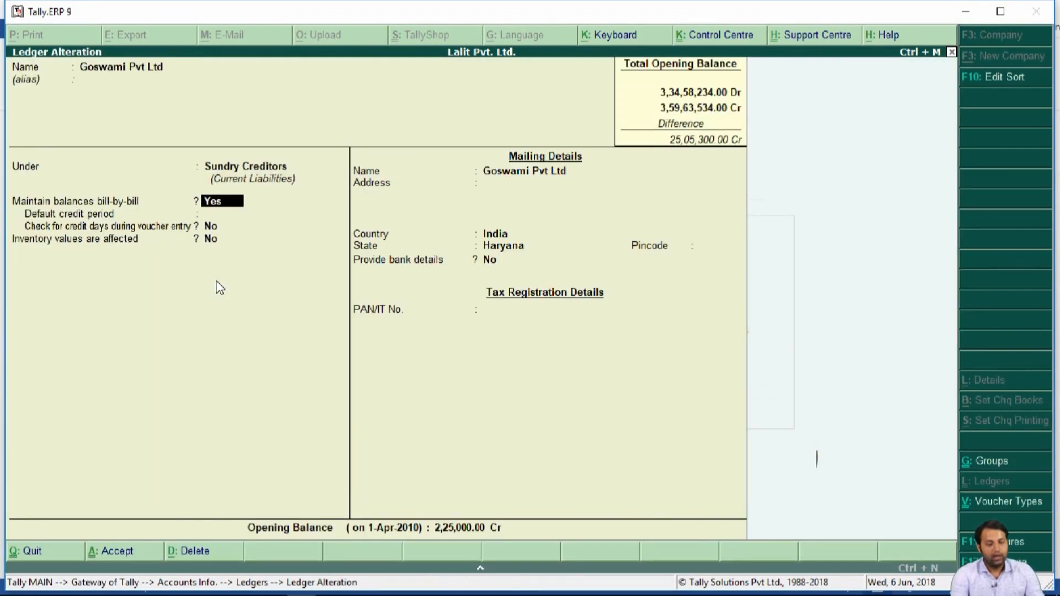
{"action": "key", "text": "Return"}
{"action": "key", "text": "Return"}
{"action": "key", "text": "Return"}
{"action": "key", "text": "Return"}
{"action": "key", "text": "Return"}
{"action": "key", "text": "Return"}
{"action": "key", "text": "Return"}
{"action": "key", "text": "Return"}
{"action": "key", "text": "Return"}
{"action": "key", "text": "Return"}
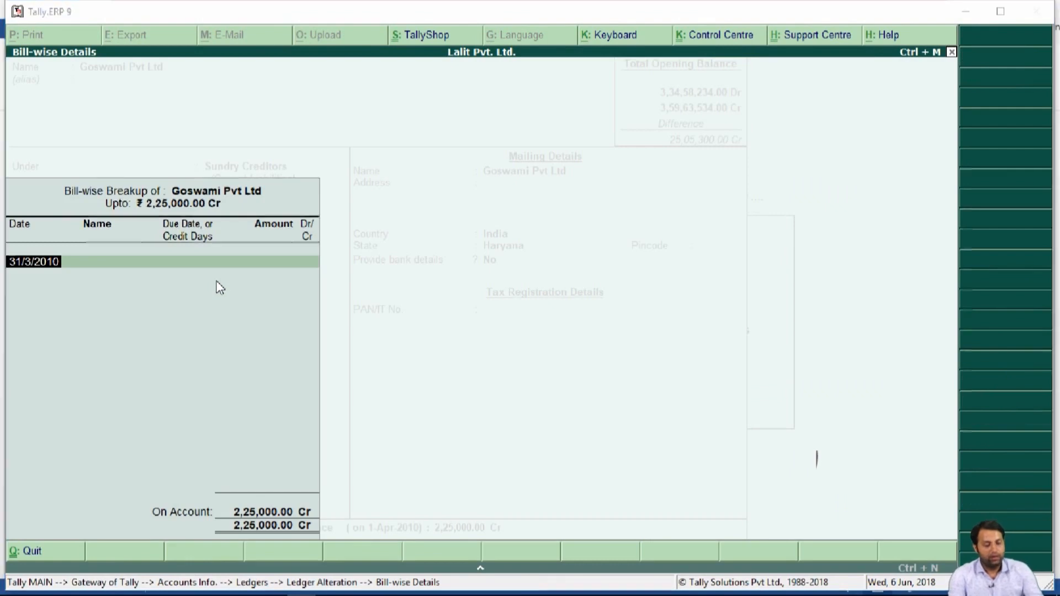
Enter Goswami Pvt Ltd's first bill from the Word assignment with date 2-1-10 and bill name P0518
{"action": "key", "text": "alt+Tab"}
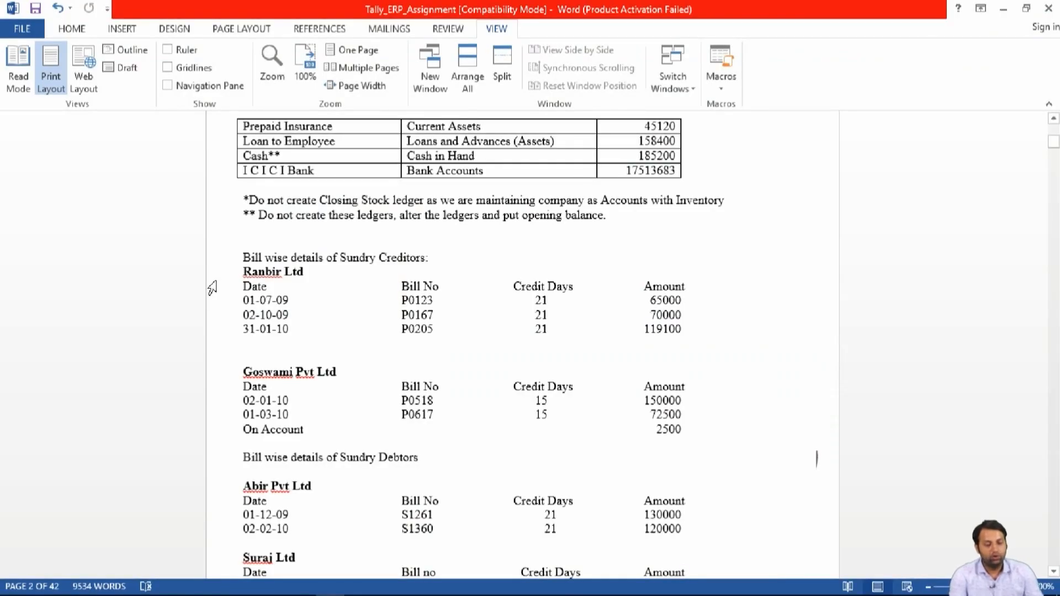
{"action": "key", "text": "alt+Tab"}
{"action": "type", "text": "2"}
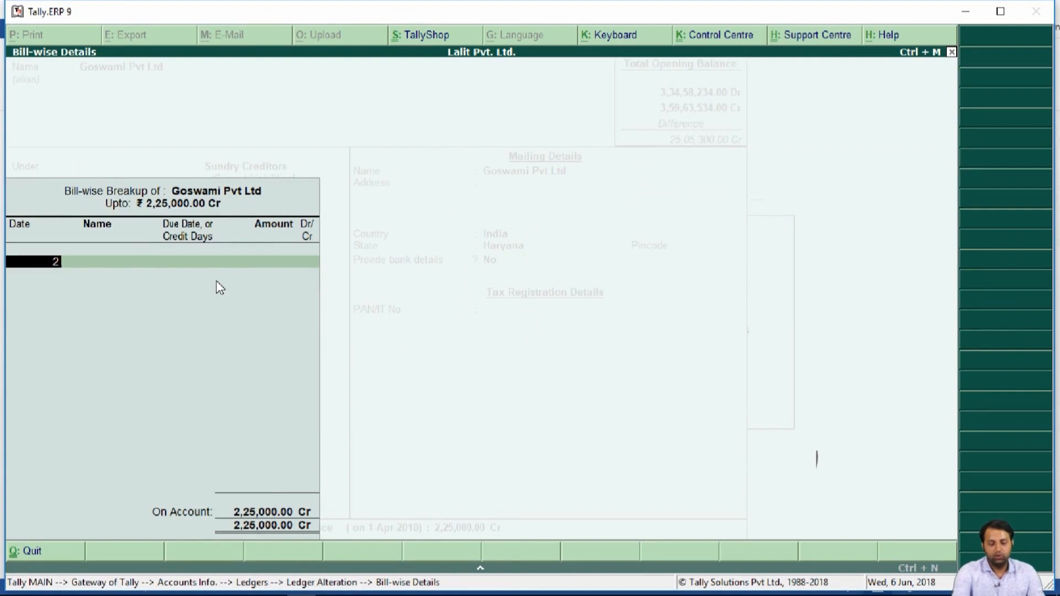
{"action": "type", "text": "-1-10"}
{"action": "key", "text": "Return"}
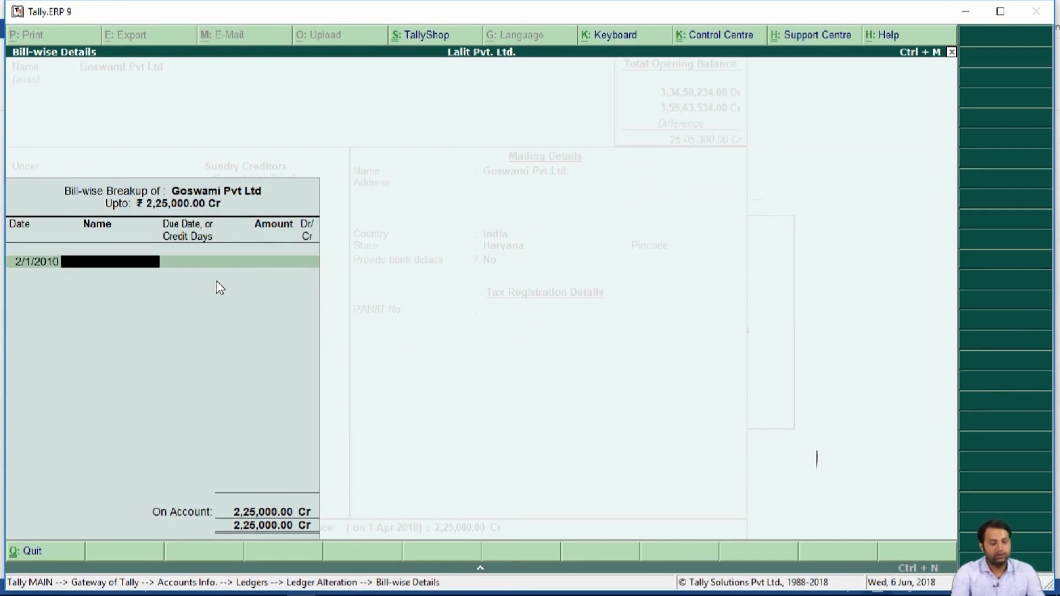
{"action": "key", "text": "alt+Tab"}
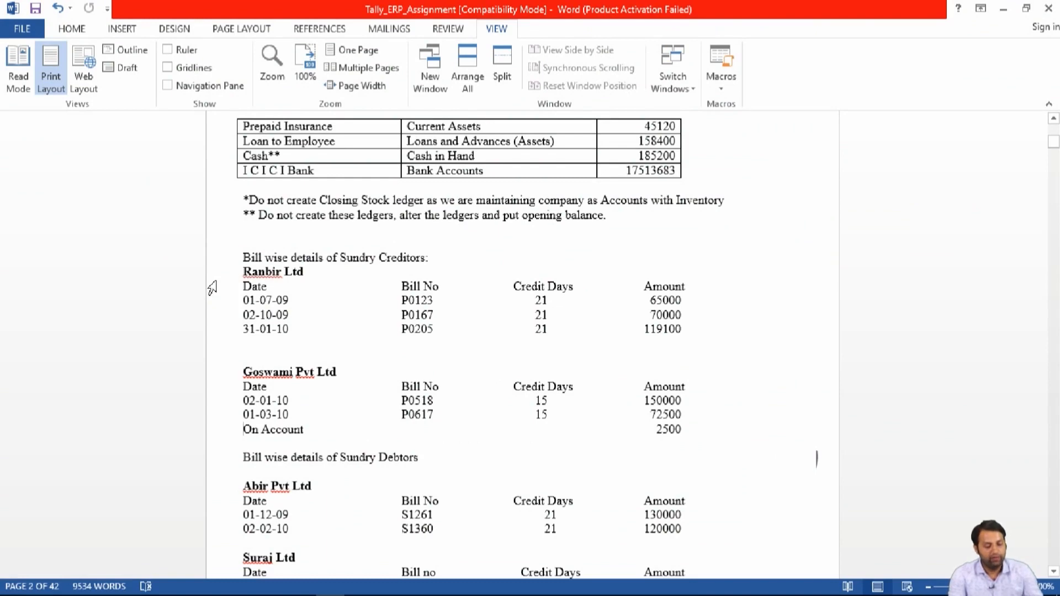
{"action": "key", "text": "alt+Tab"}
{"action": "type", "text": "P0518"}
{"action": "key", "text": "Return"}
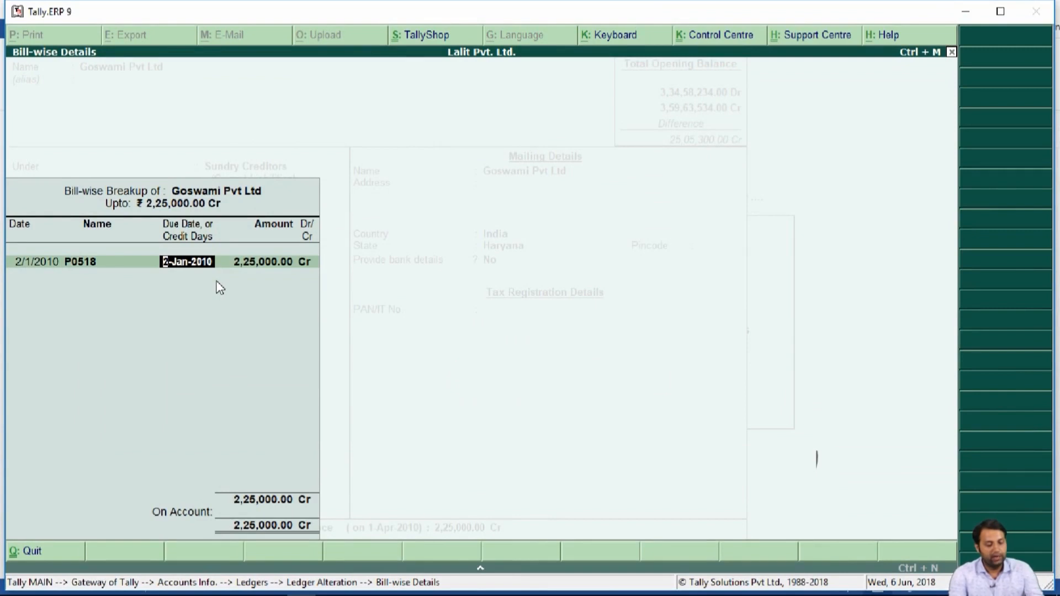
Give bill P0518 15 credit days and an amount of 1,50,000 Cr, as listed in the Word assignment
{"action": "key", "text": "alt+Tab"}
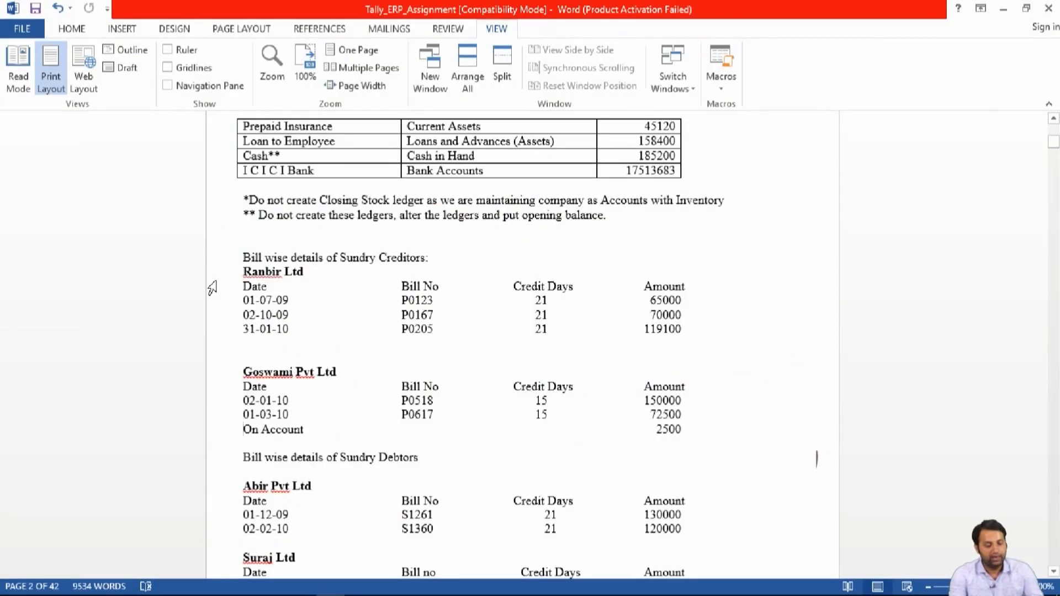
{"action": "key", "text": "alt+Tab"}
{"action": "type", "text": "15"}
{"action": "key", "text": "Return"}
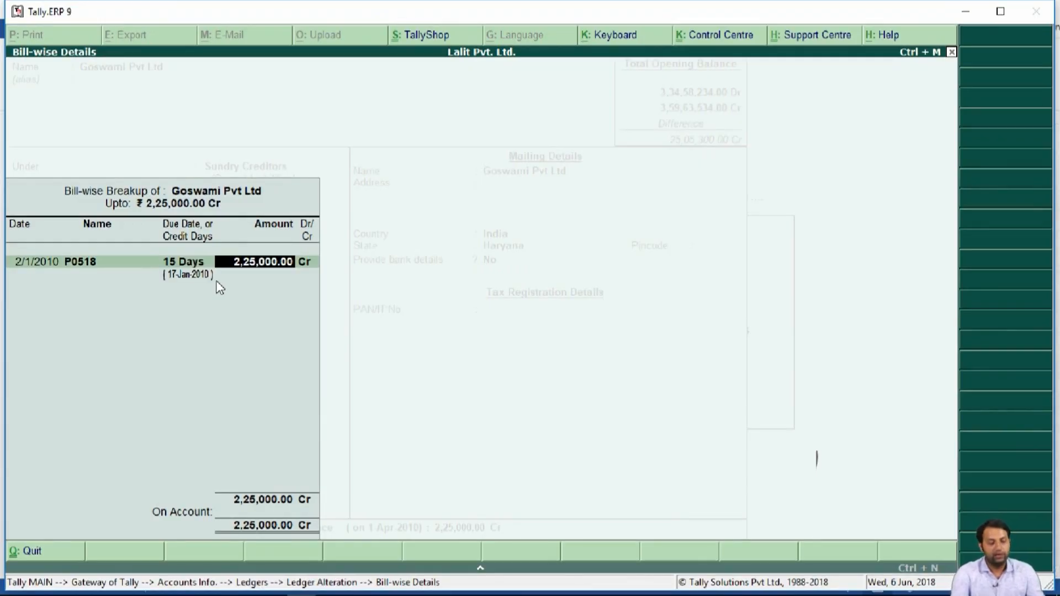
{"action": "key", "text": "alt+Tab"}
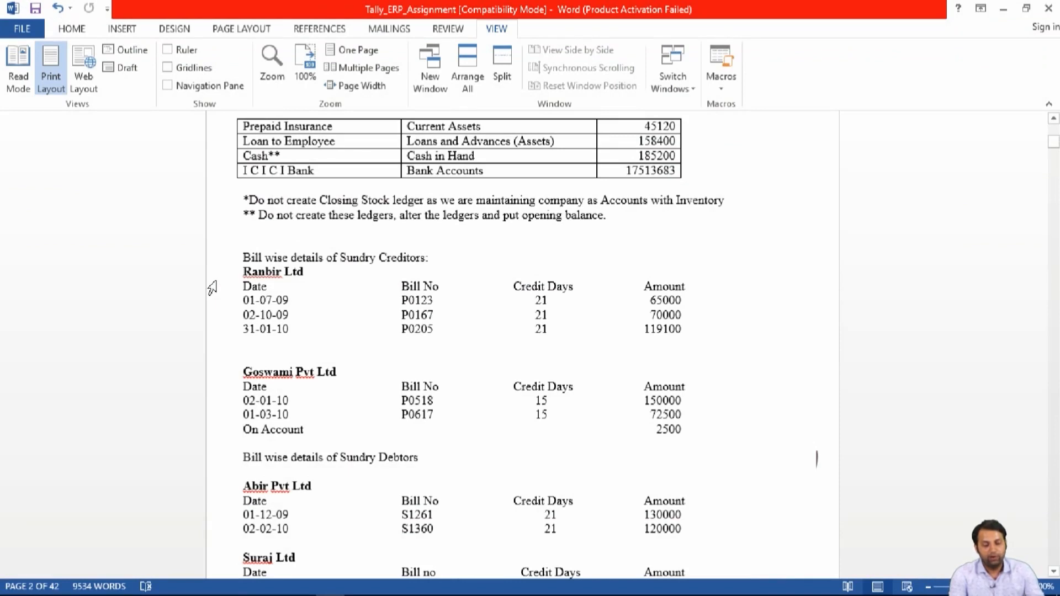
{"action": "key", "text": "alt+Tab"}
{"action": "type", "text": "1,50,0"}
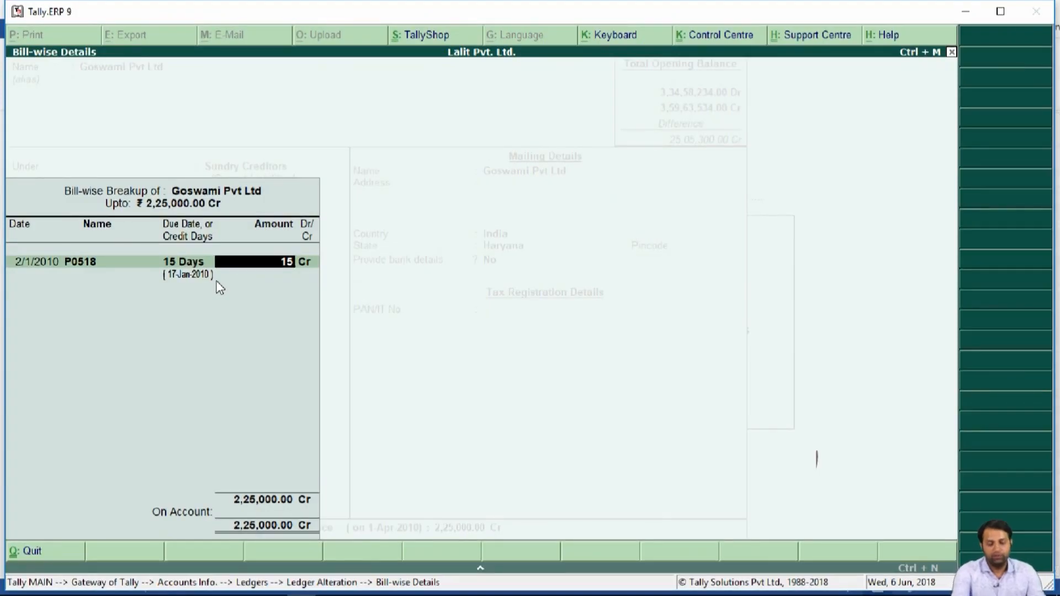
{"action": "type", "text": "0000"}
{"action": "key", "text": "Return"}
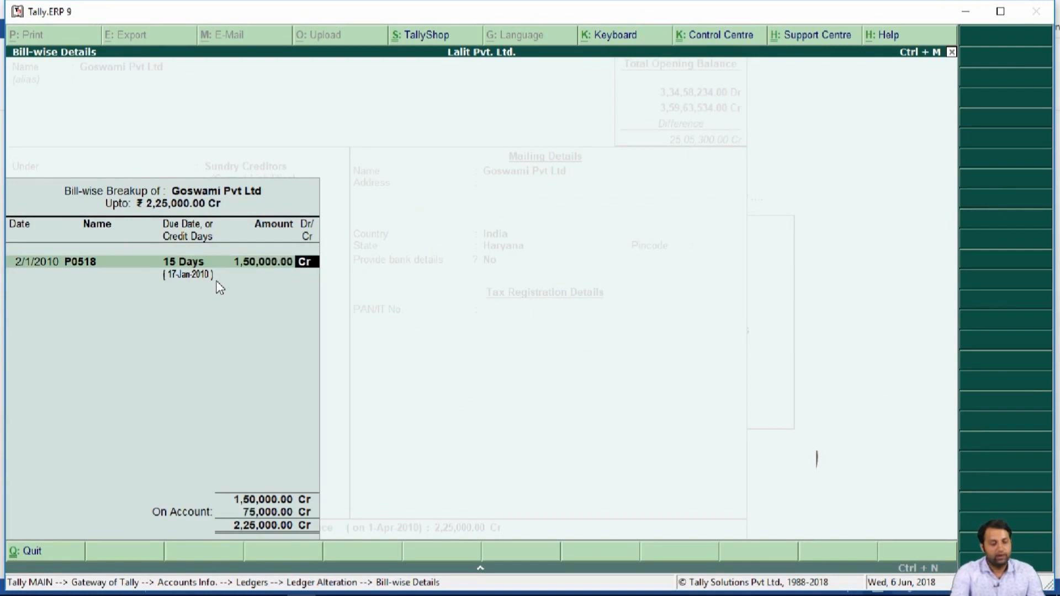
{"action": "key", "text": "Return"}
Enter Goswami Pvt Ltd's second bill from the Word assignment: date 1-3-10, bill name P0617, 15 credit days
{"action": "key", "text": "alt+Tab"}
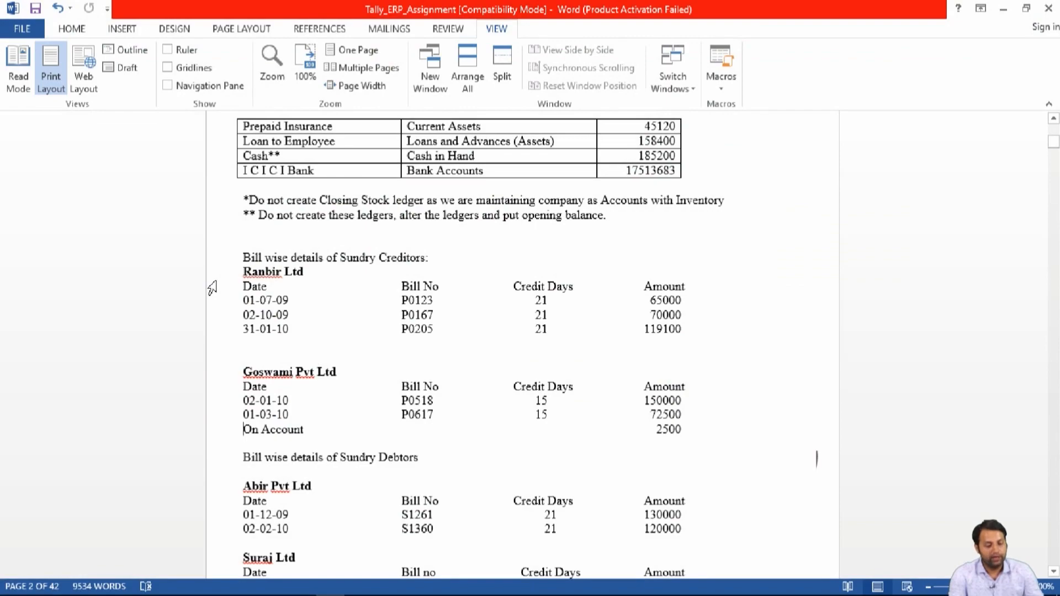
{"action": "key", "text": "alt+Tab"}
{"action": "type", "text": "1-3-"}
{"action": "type", "text": "10"}
{"action": "key", "text": "Return"}
{"action": "key", "text": "alt+Tab"}
{"action": "key", "text": "alt+Tab"}
{"action": "type", "text": "P0"}
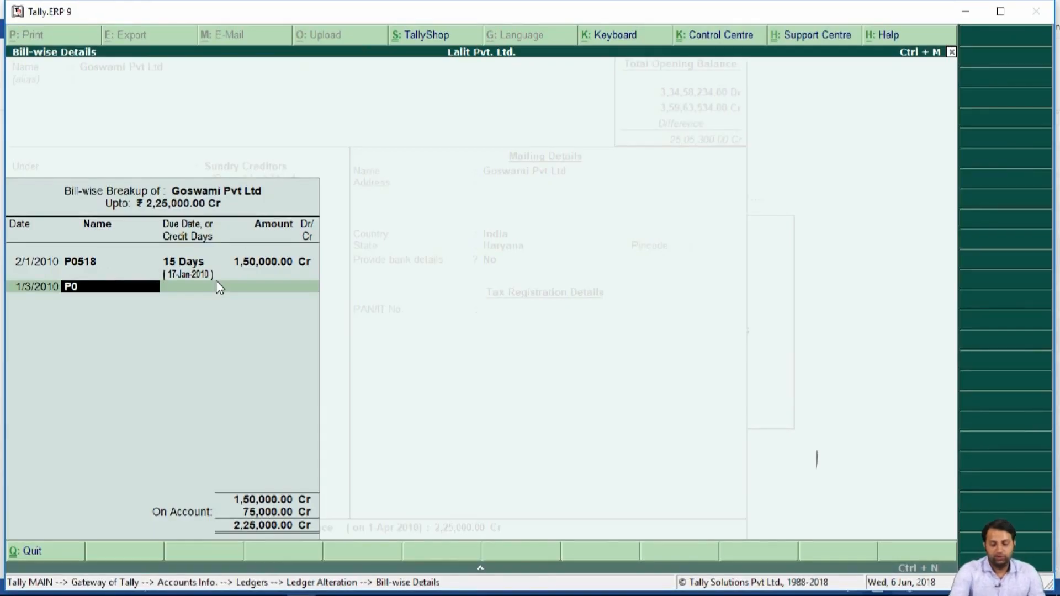
{"action": "type", "text": "617"}
{"action": "key", "text": "Return"}
{"action": "type", "text": "15"}
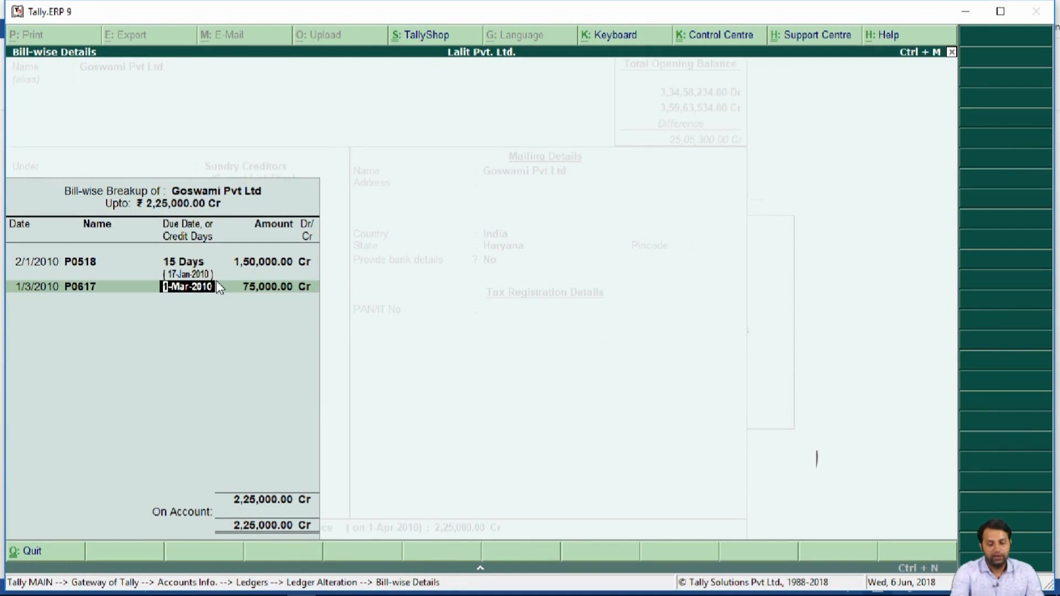
{"action": "key", "text": "Return"}
Look up bill P0617's amount in the Word assignment and set it to 72,500 Cr
{"action": "key", "text": "alt+Tab"}
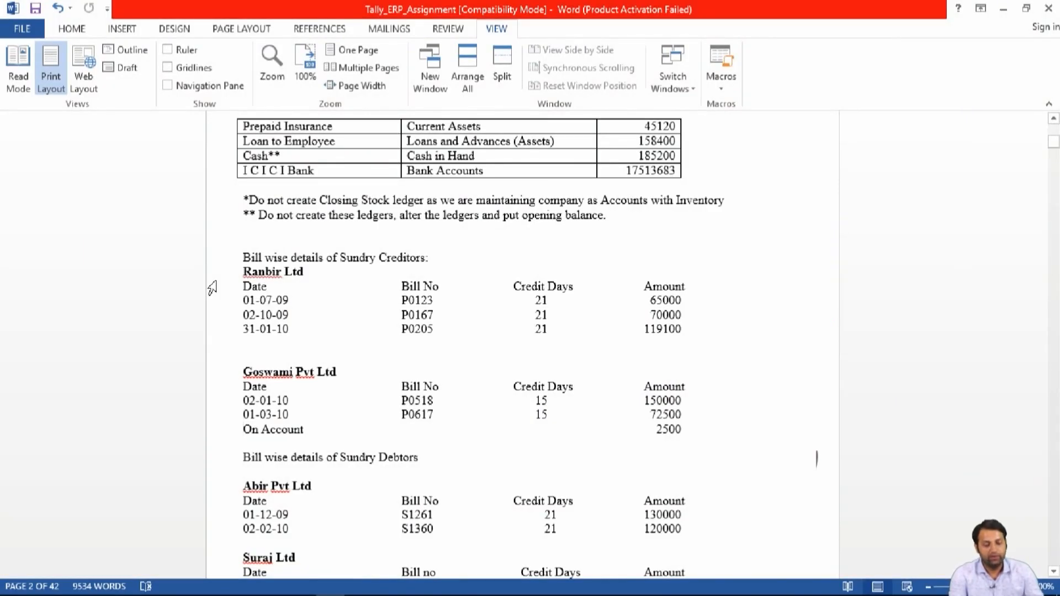
{"action": "key", "text": "alt+Tab"}
{"action": "type", "text": "72"}
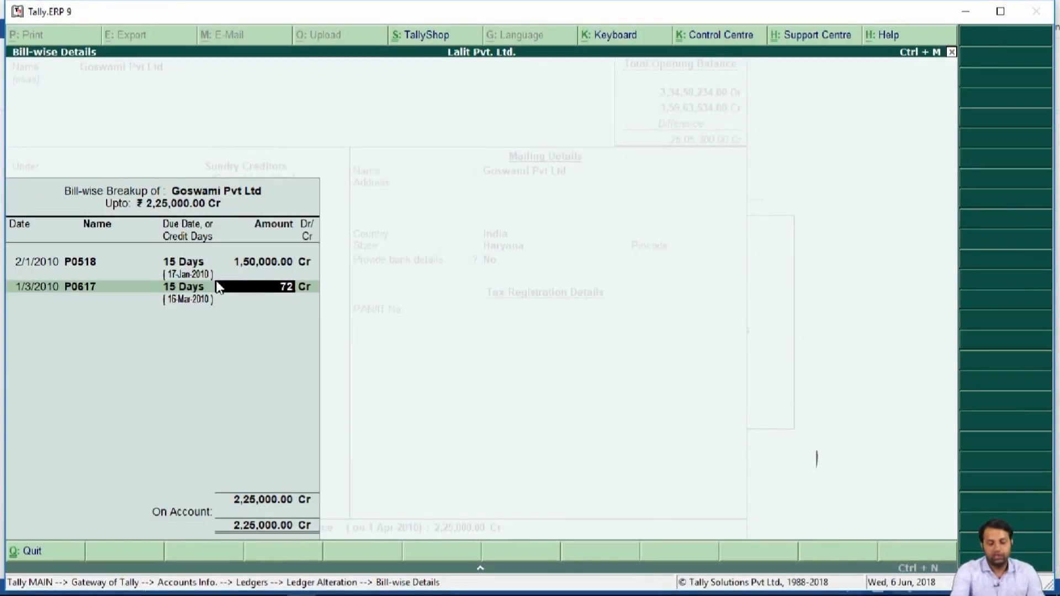
{"action": "type", "text": ",500"}
{"action": "key", "text": "Return"}
{"action": "key", "text": "Return"}
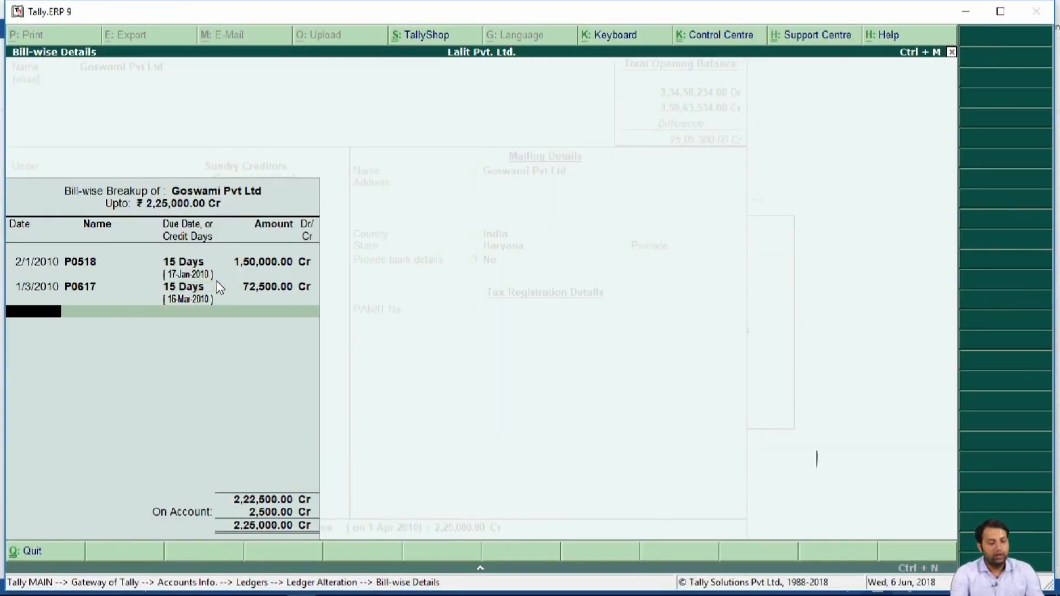
Check Goswami Pvt Ltd's on-account amount against the Word assignment, leave 2,500 Cr on account and save the ledger
{"action": "key", "text": "alt+Tab"}
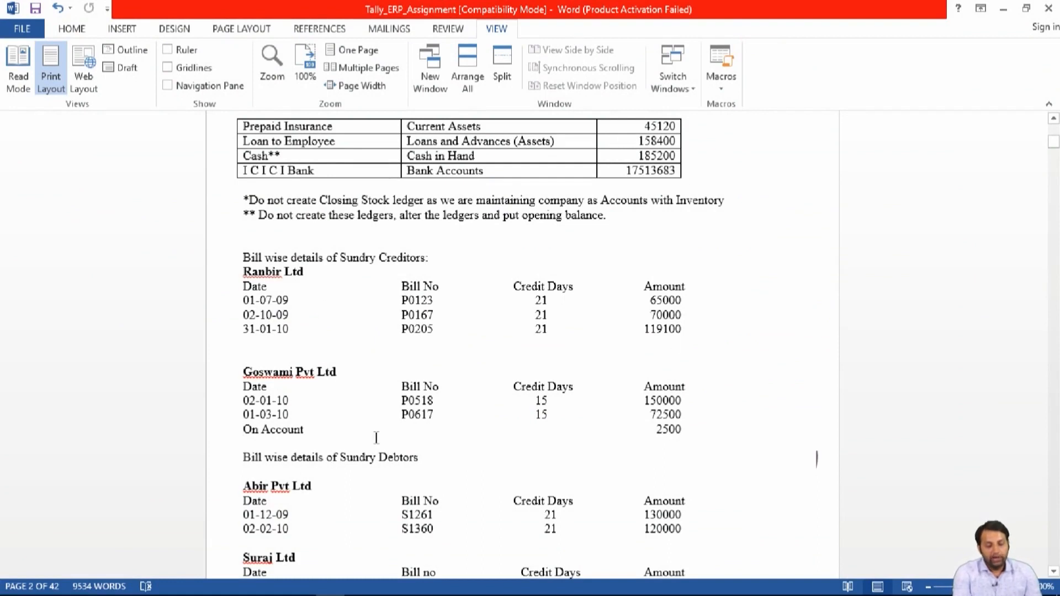
{"action": "key", "text": "alt+Tab"}
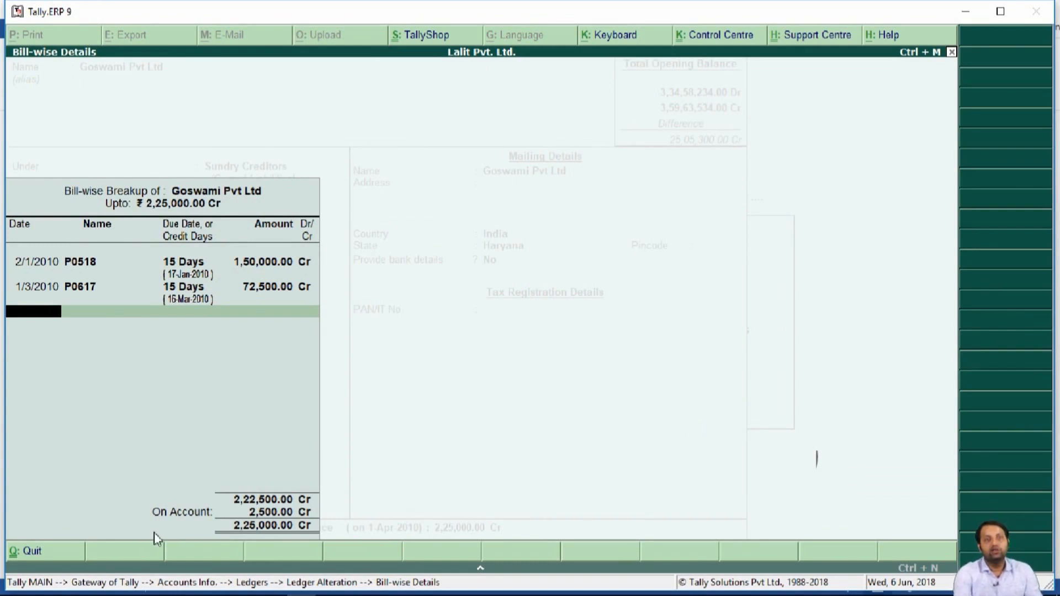
{"action": "mouse_move", "coordinate": [111, 591]}
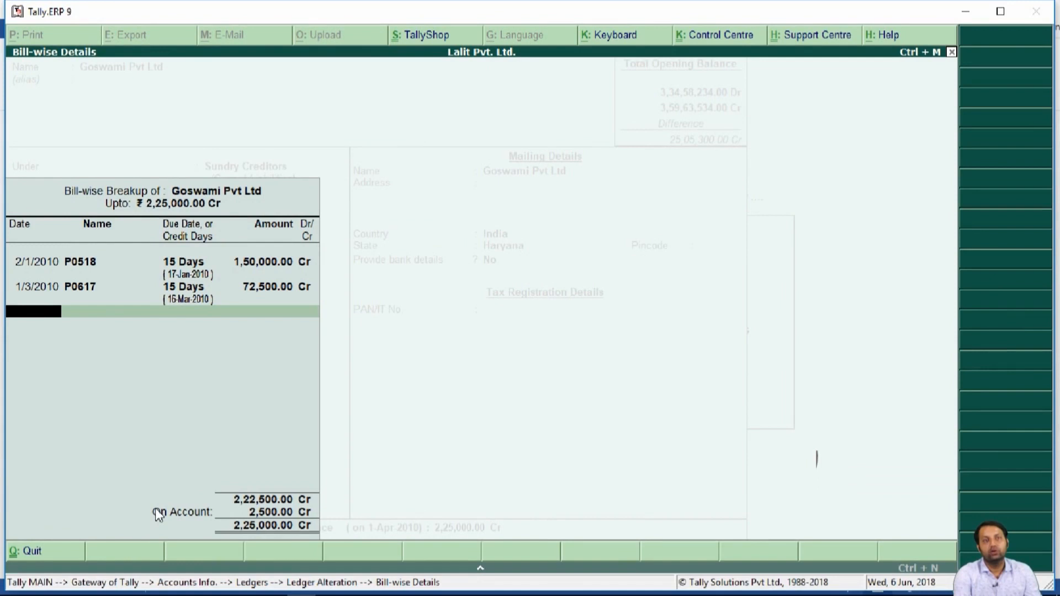
{"action": "key", "text": "Return"}
{"action": "key", "text": "Return"}
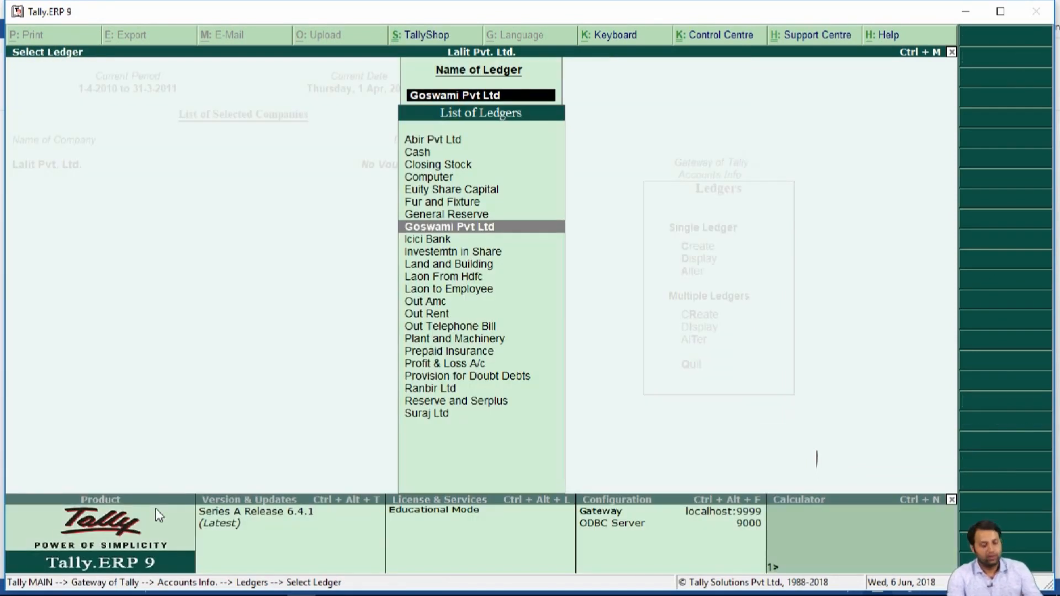
Consult the sundry debtors' bill details in the Word assignment and open the Abir Pvt Ltd ledger for alteration
{"action": "key", "text": "alt+Tab"}
{"action": "key", "text": "Down"}
{"action": "key", "text": "Down"}
{"action": "key", "text": "Down"}
{"action": "key", "text": "Down"}
{"action": "key", "text": "Down"}
{"action": "key", "text": "Down"}
{"action": "key", "text": "Down"}
{"action": "key", "text": "Down"}
{"action": "key", "text": "Down"}
{"action": "key", "text": "Down"}
{"action": "key", "text": "Down"}
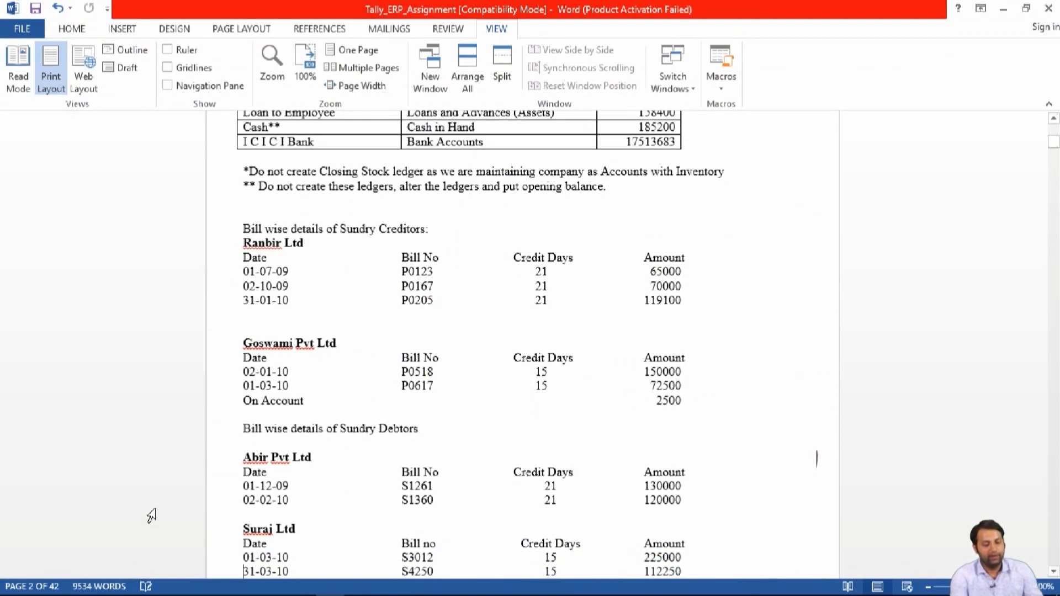
{"action": "key", "text": "alt+Tab"}
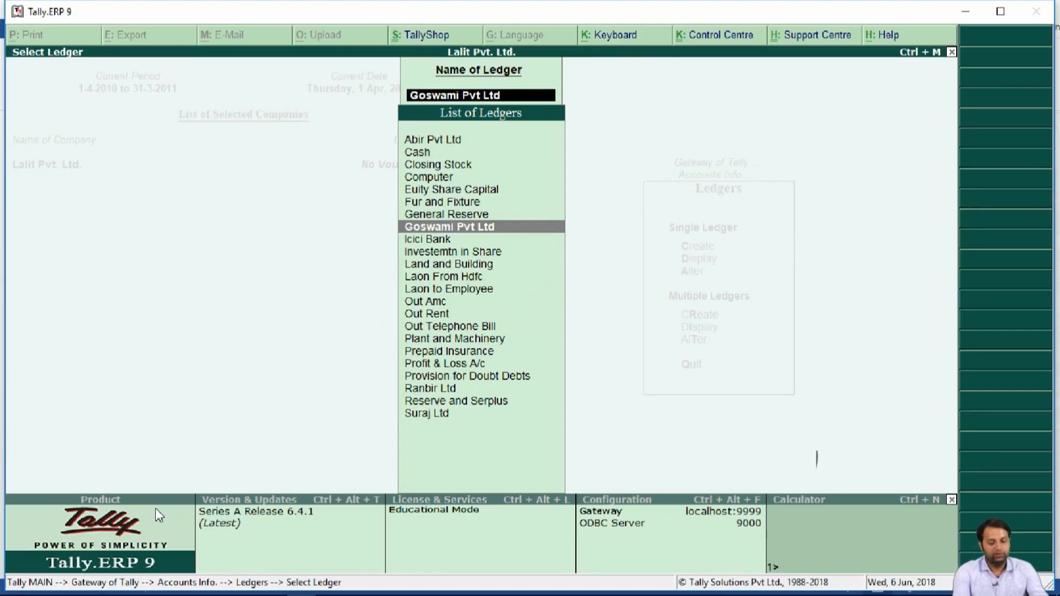
{"action": "type", "text": "Ab"}
{"action": "key", "text": "Return"}
Keep Abir Pvt Ltd's ledger details and opening balance as they are and open its bill-wise breakup
{"action": "key", "text": "Return"}
{"action": "key", "text": "Return"}
{"action": "key", "text": "Return"}
{"action": "key", "text": "Return"}
{"action": "key", "text": "Return"}
{"action": "key", "text": "Return"}
{"action": "key", "text": "Return"}
{"action": "key", "text": "Return"}
{"action": "key", "text": "Return"}
{"action": "key", "text": "Return"}
{"action": "key", "text": "Return"}
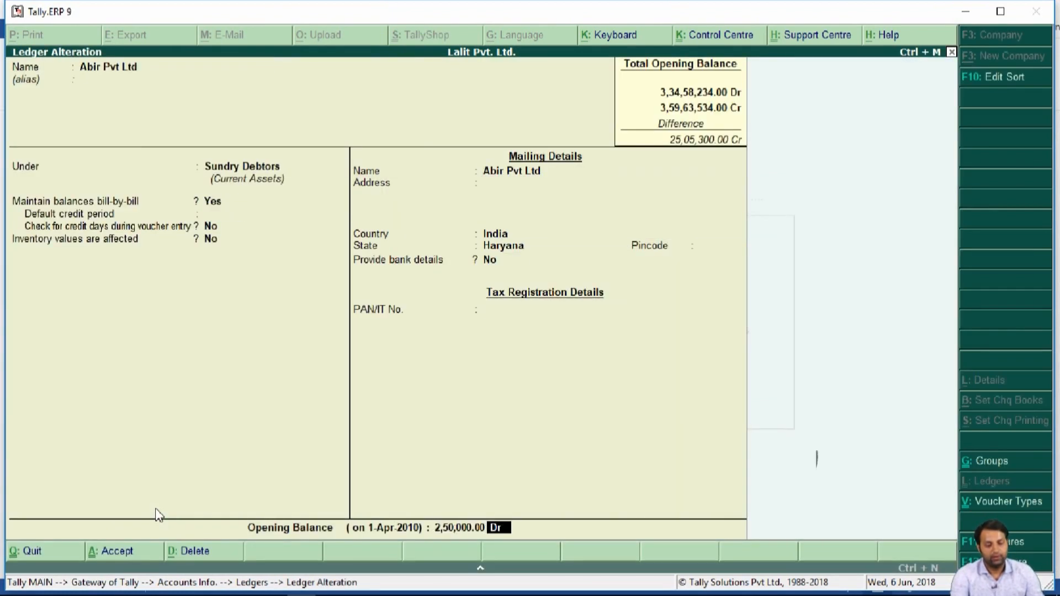
{"action": "key", "text": "Return"}
Enter Abir Pvt Ltd's first bill from the Word assignment with date 1-12-09 and bill name S1261
{"action": "key", "text": "alt+Tab"}
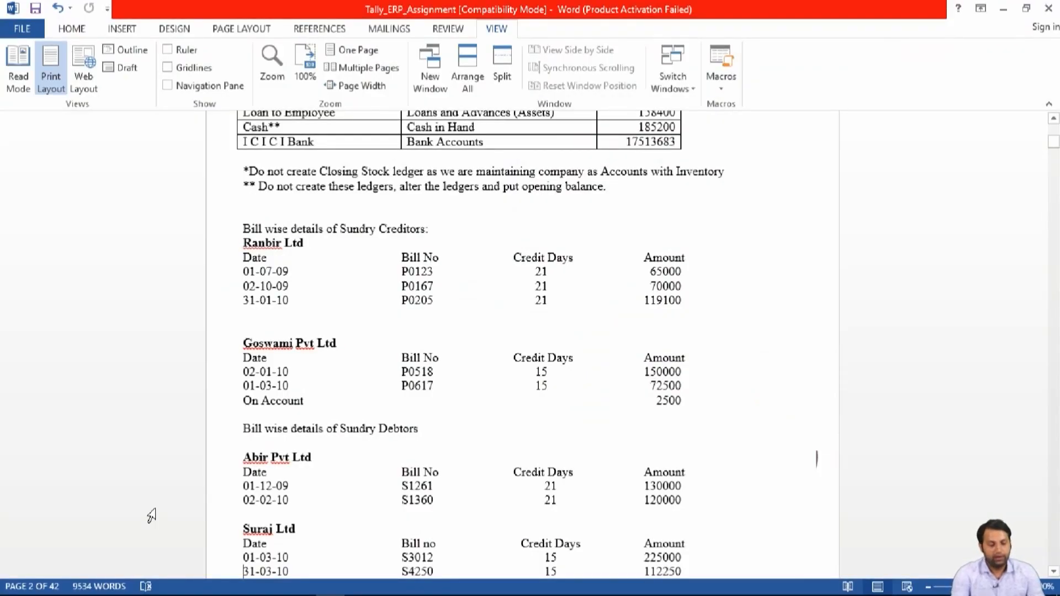
{"action": "key", "text": "alt+Tab"}
{"action": "type", "text": "1-"}
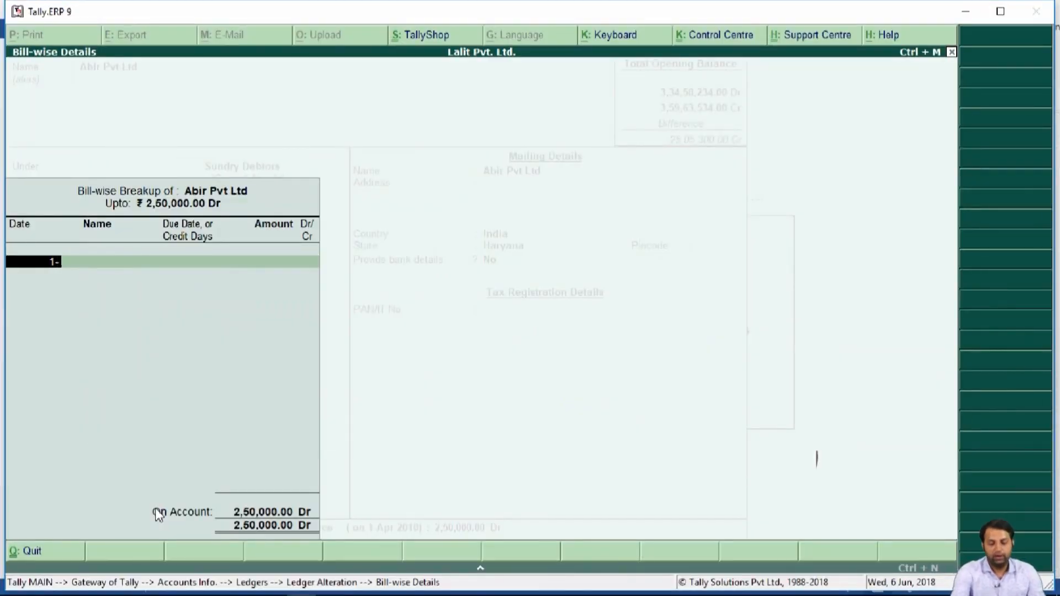
{"action": "type", "text": "12-09"}
{"action": "key", "text": "Return"}
{"action": "key", "text": "alt+Tab"}
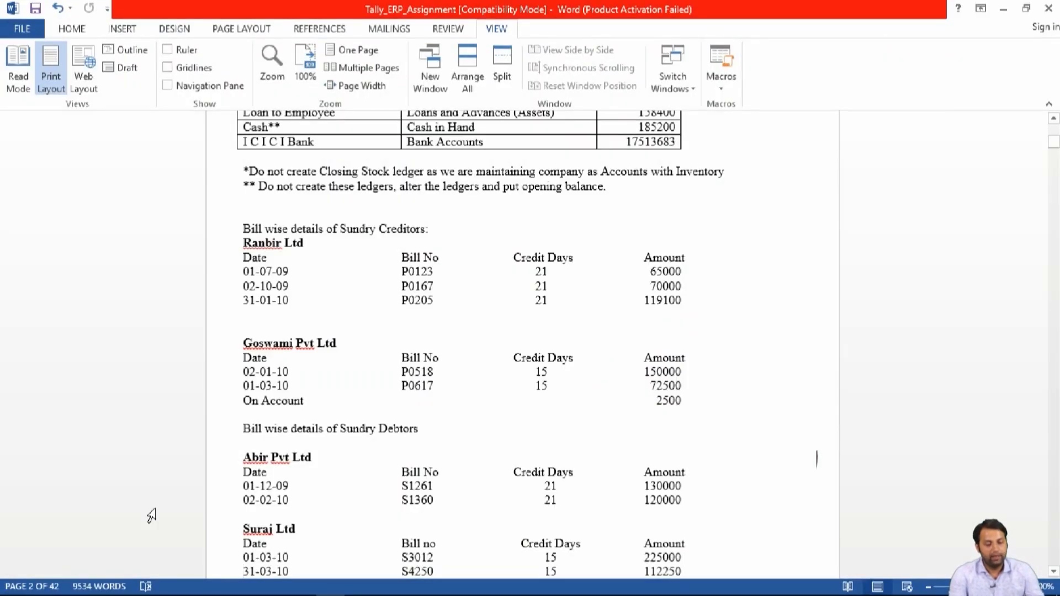
{"action": "key", "text": "alt+Tab"}
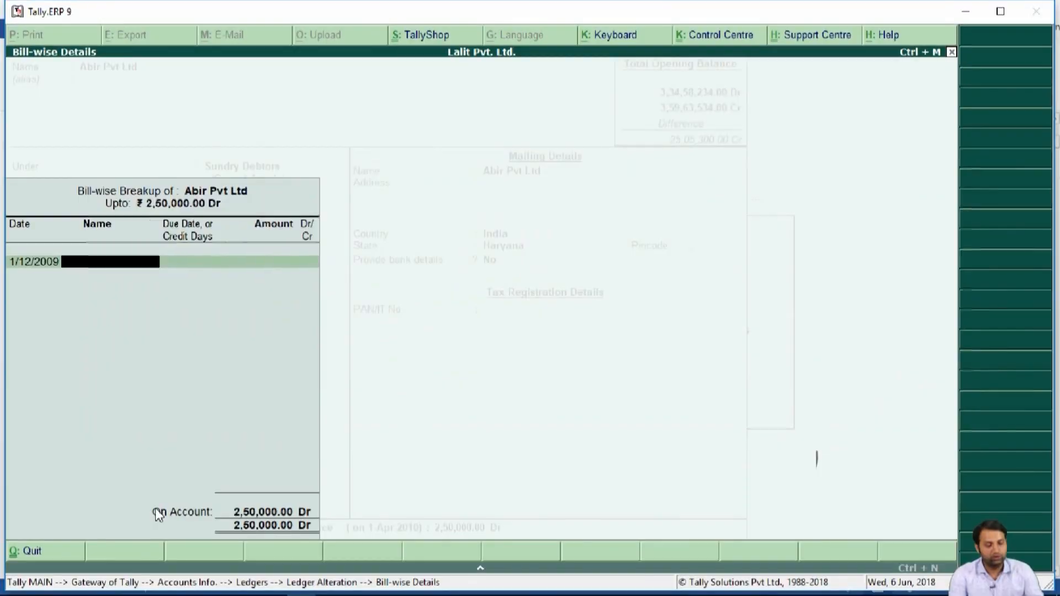
{"action": "type", "text": "S126"}
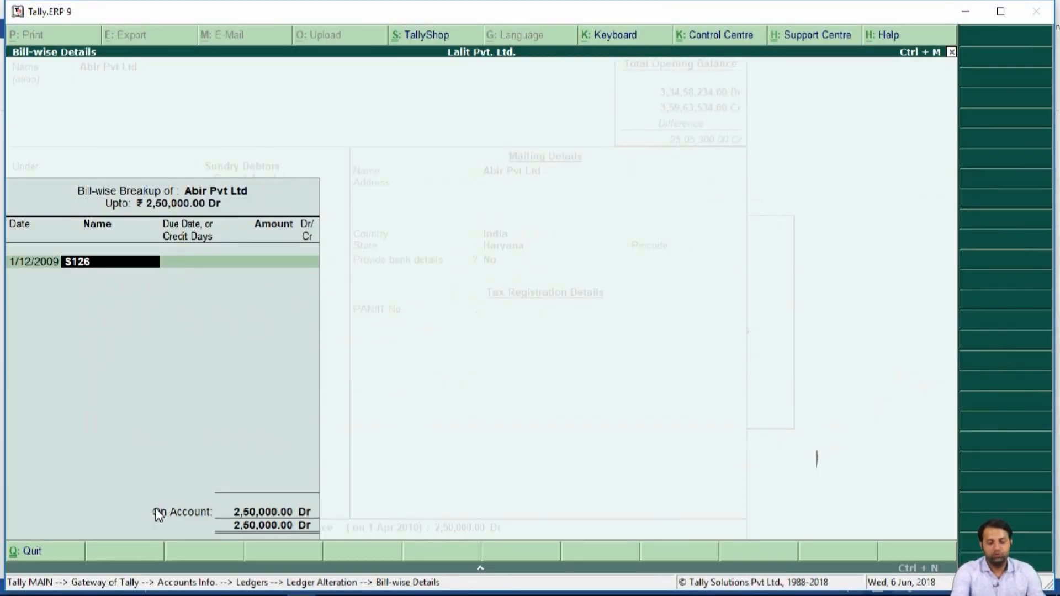
{"action": "type", "text": "1"}
{"action": "key", "text": "Return"}
Give bill S1261 21 credit days and an amount of 1,30,000 Dr, as listed in the Word assignment
{"action": "key", "text": "alt+Tab"}
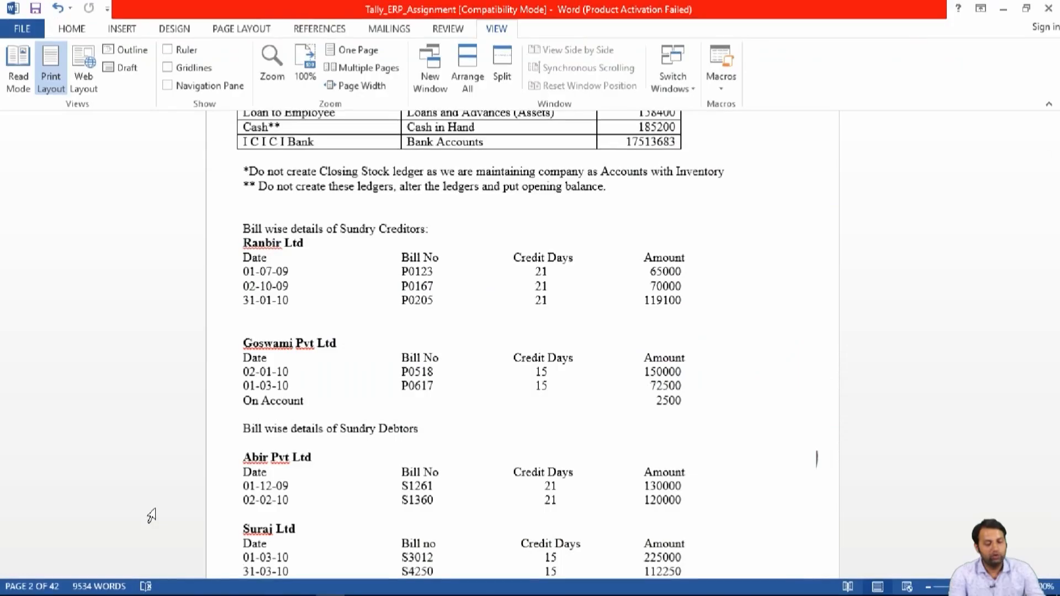
{"action": "key", "text": "alt+Tab"}
{"action": "type", "text": "21"}
{"action": "key", "text": "Return"}
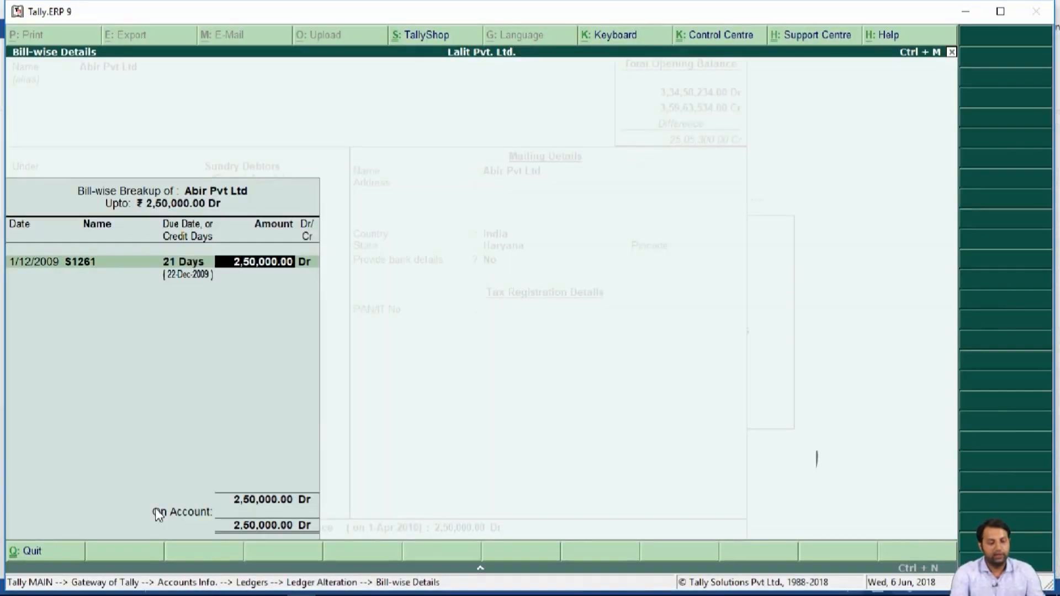
{"action": "key", "text": "alt+Tab"}
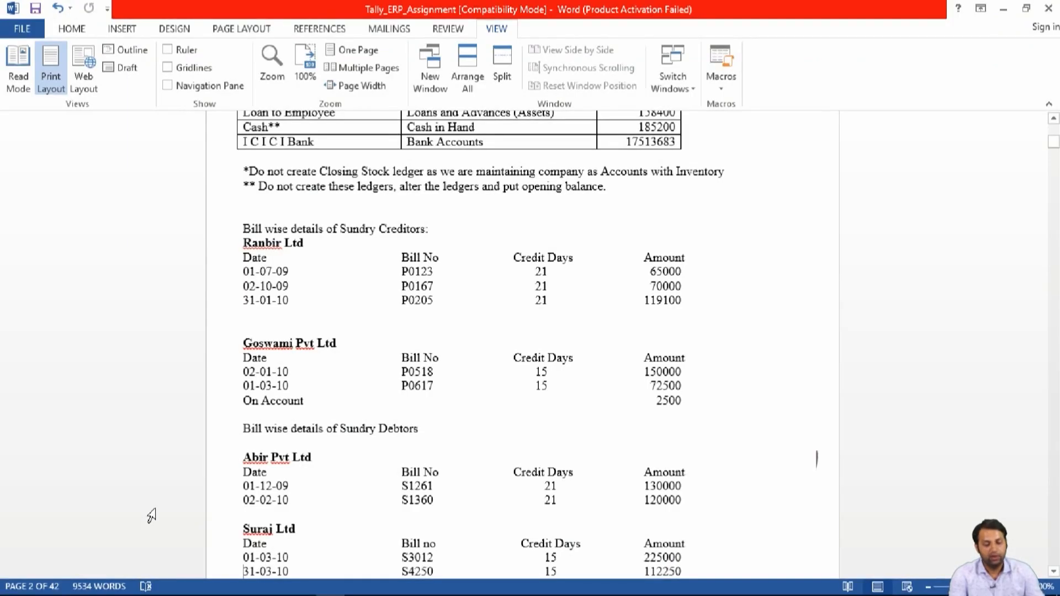
{"action": "key", "text": "alt+Tab"}
{"action": "type", "text": "1,30,0"}
{"action": "type", "text": "000"}
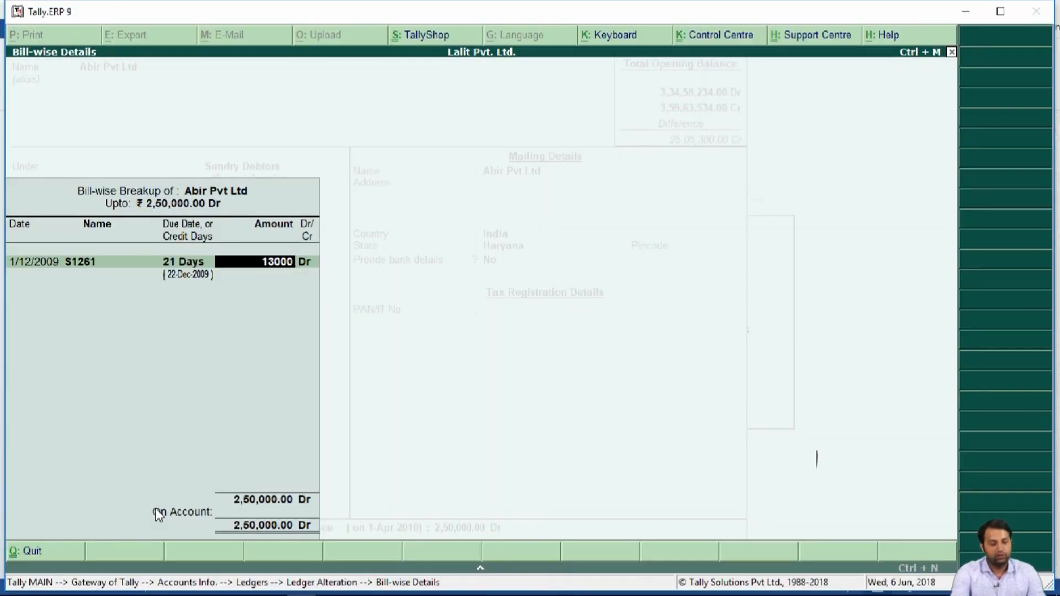
{"action": "key", "text": "Return"}
{"action": "key", "text": "Return"}
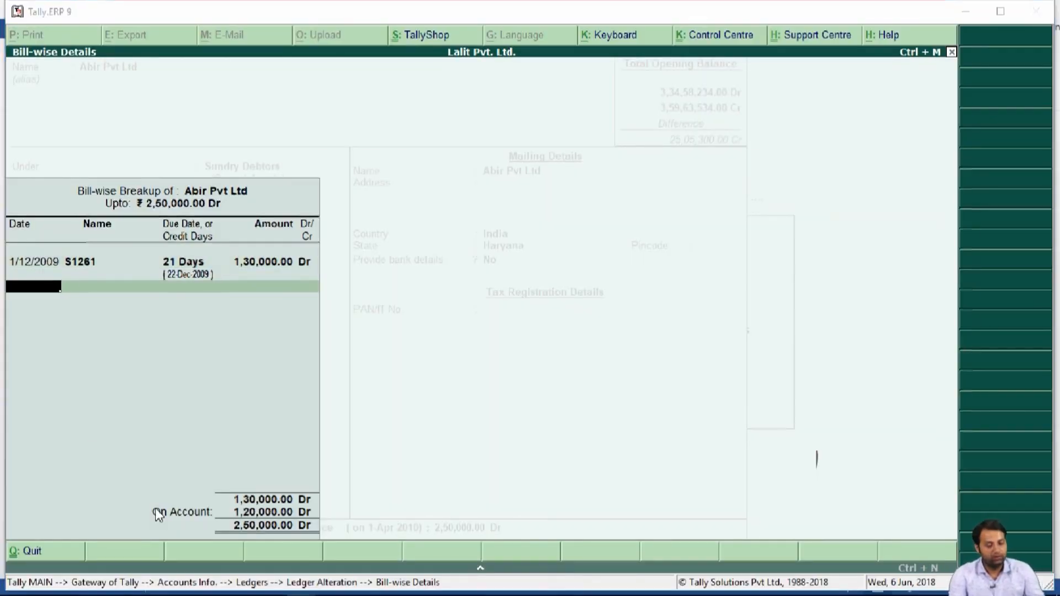
Start Abir Pvt Ltd's second bill from the Word assignment with the date 2-2-10
{"action": "key", "text": "alt+Tab"}
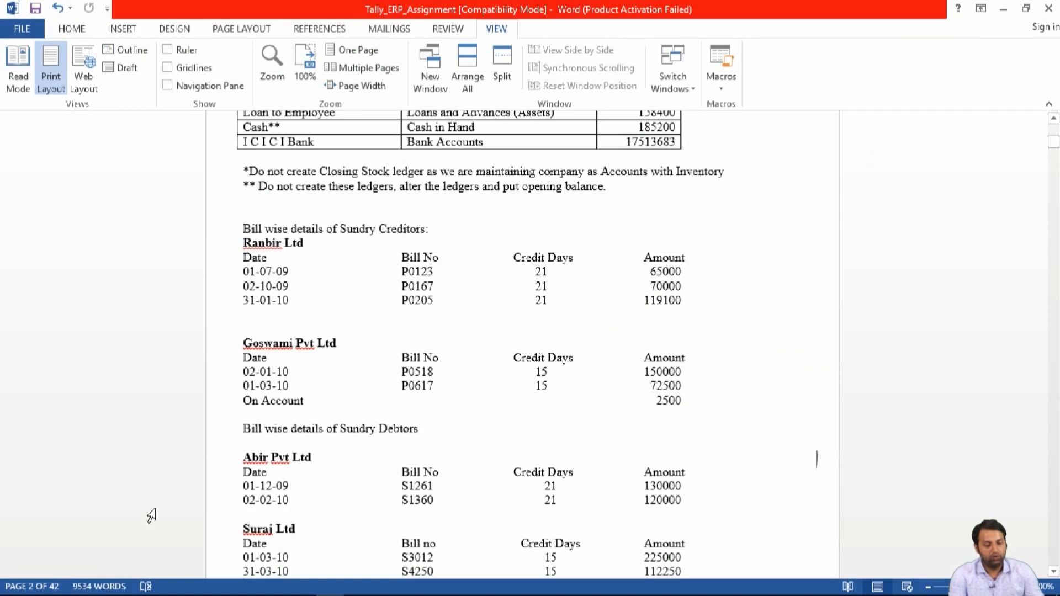
{"action": "key", "text": "alt+Tab"}
{"action": "type", "text": "2-2"}
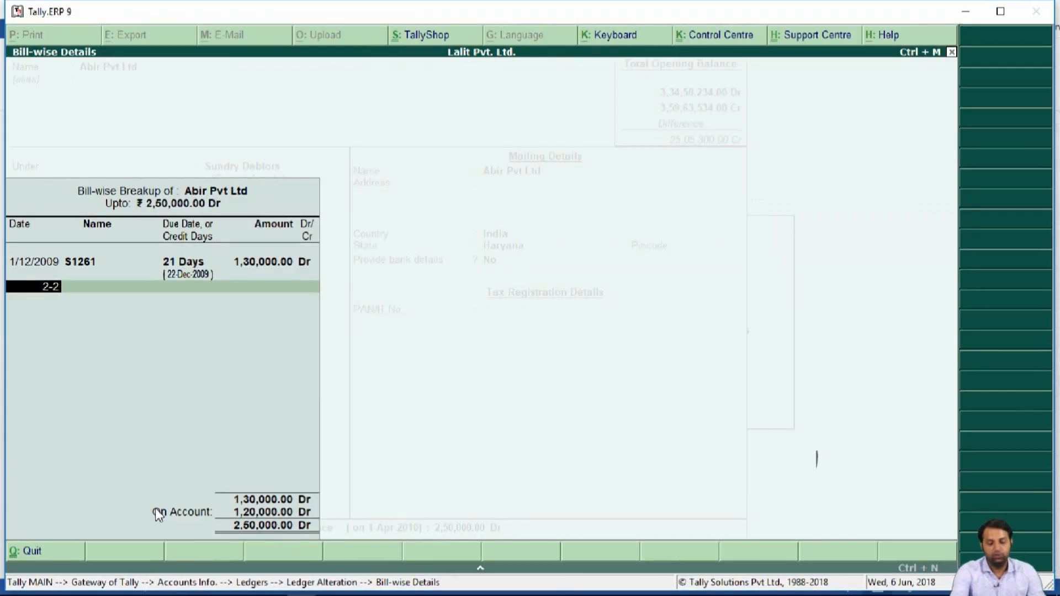
{"action": "type", "text": "-10"}
{"action": "key", "text": "Return"}
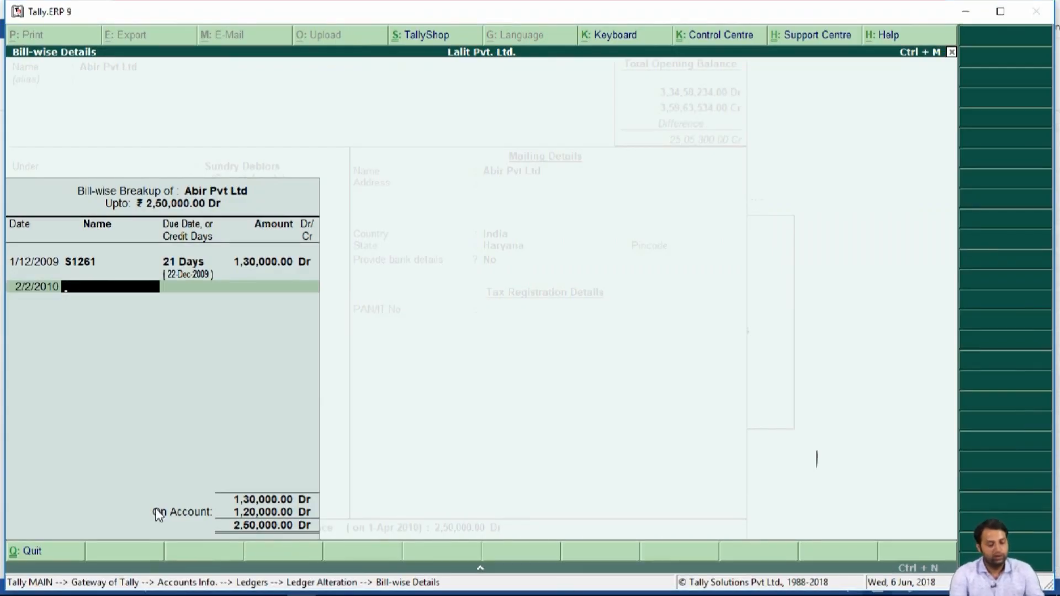
Name Abir Pvt Ltd's second bill S1360 and give it 21 credit days, as listed in the Word assignment
{"action": "key", "text": "alt+Tab"}
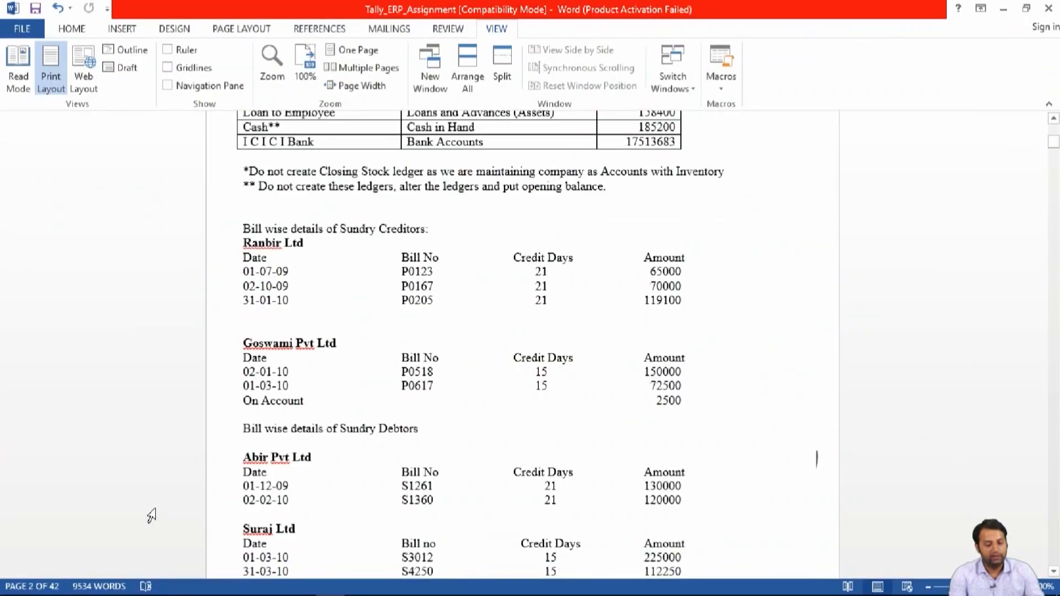
{"action": "key", "text": "alt+Tab"}
{"action": "type", "text": "S1360"}
{"action": "key", "text": "Return"}
{"action": "type", "text": "21"}
{"action": "key", "text": "Return"}
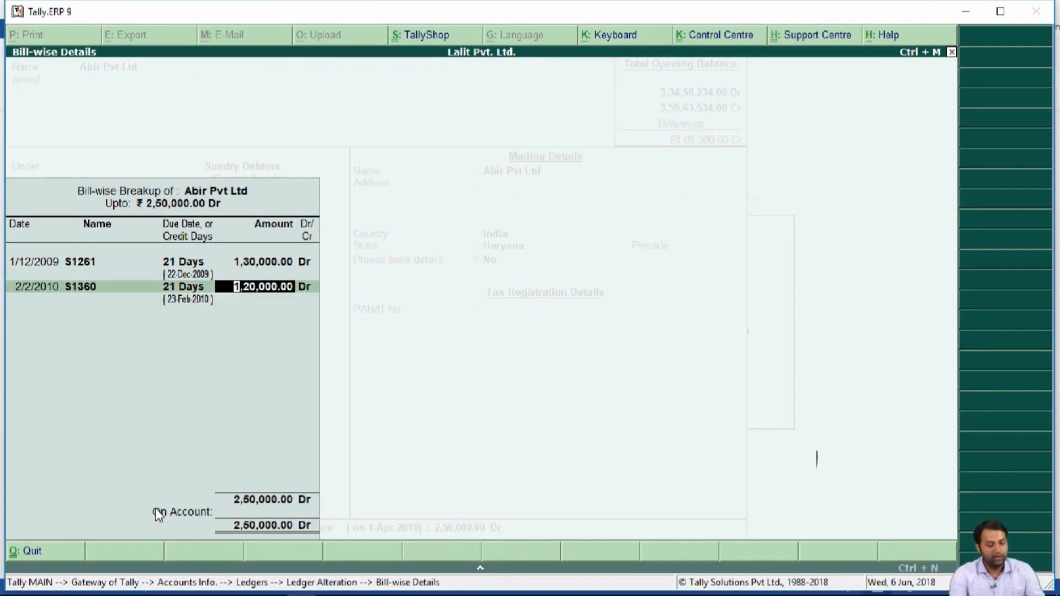
Check bill S1360's amount against the Word assignment, keep it at 1,20,000 Dr and save the Abir Pvt Ltd ledger
{"action": "key", "text": "alt+Tab"}
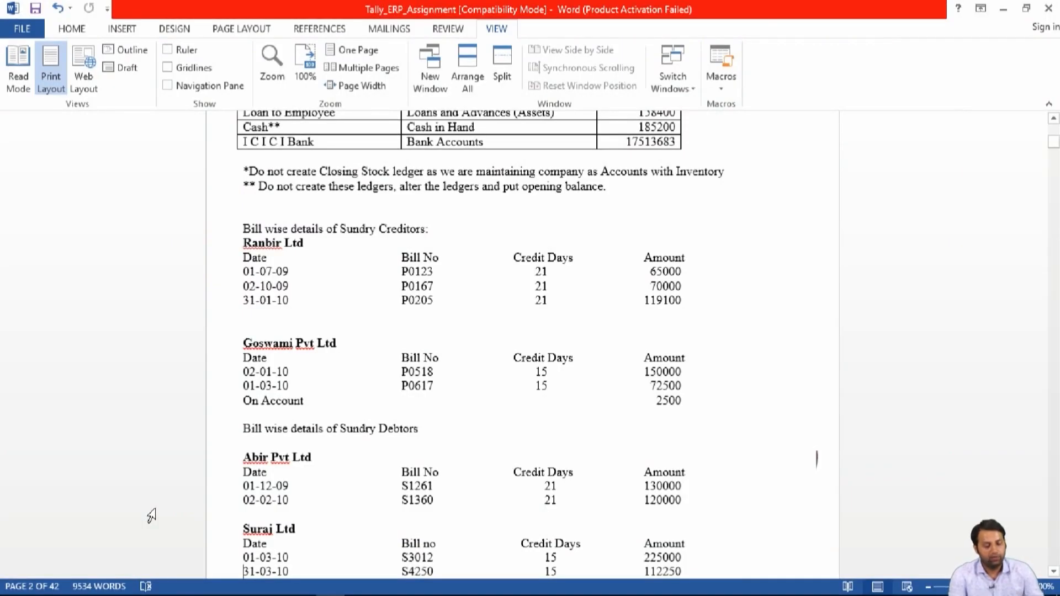
{"action": "key", "text": "alt+Tab"}
{"action": "key", "text": "Return"}
{"action": "key", "text": "Return"}
{"action": "key", "text": "Return"}
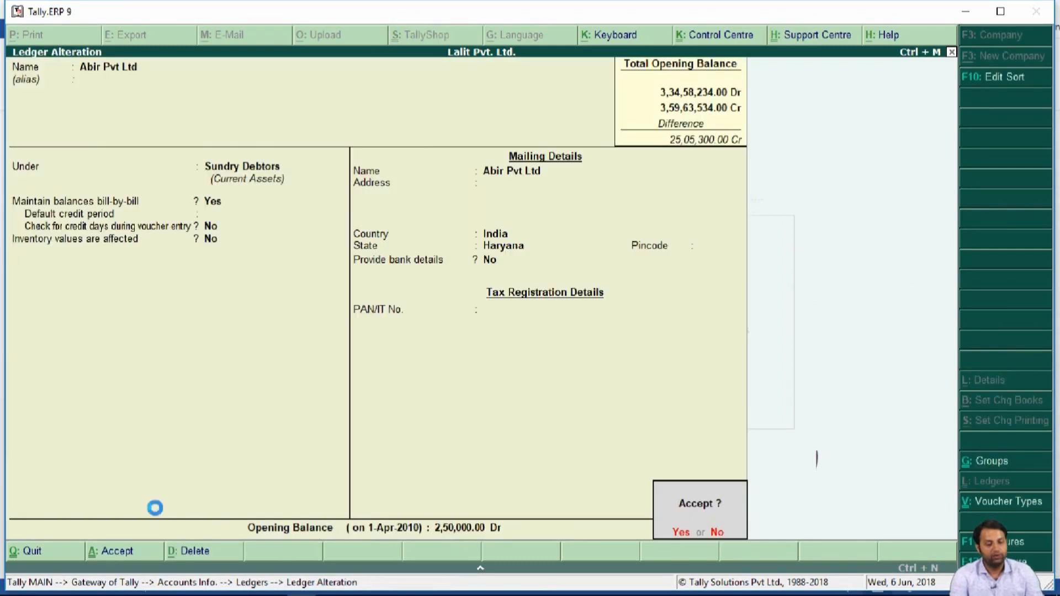
{"action": "key", "text": "Return"}
Consult the next debtor in the Word assignment and open the Suraj Ltd ledger for alteration
{"action": "key", "text": "alt+Tab"}
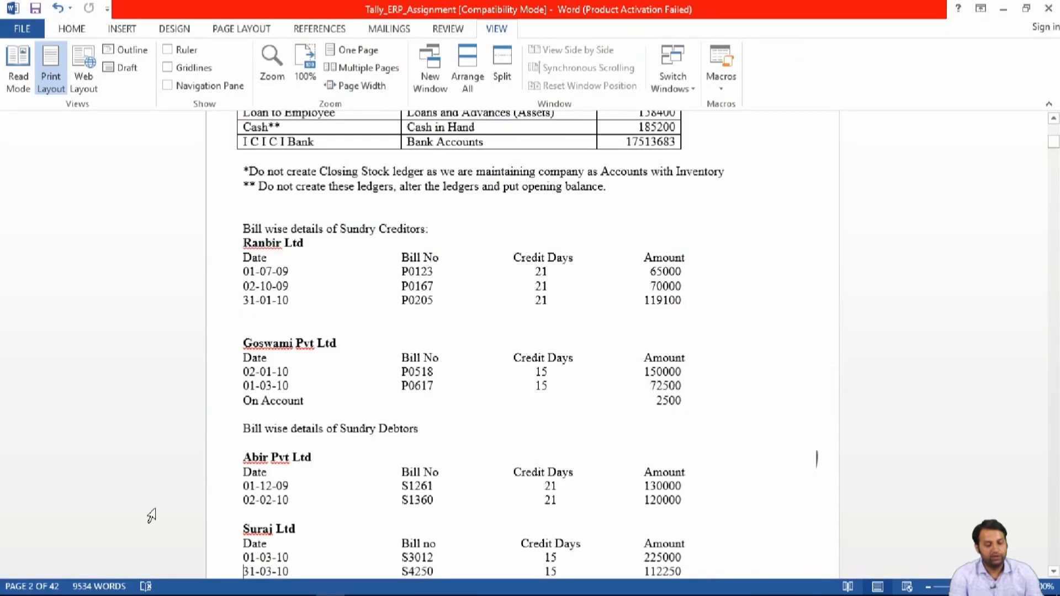
{"action": "scroll", "coordinate": [152, 517], "scroll_direction": "down", "scroll_amount": 1}
{"action": "key", "text": "alt+Tab"}
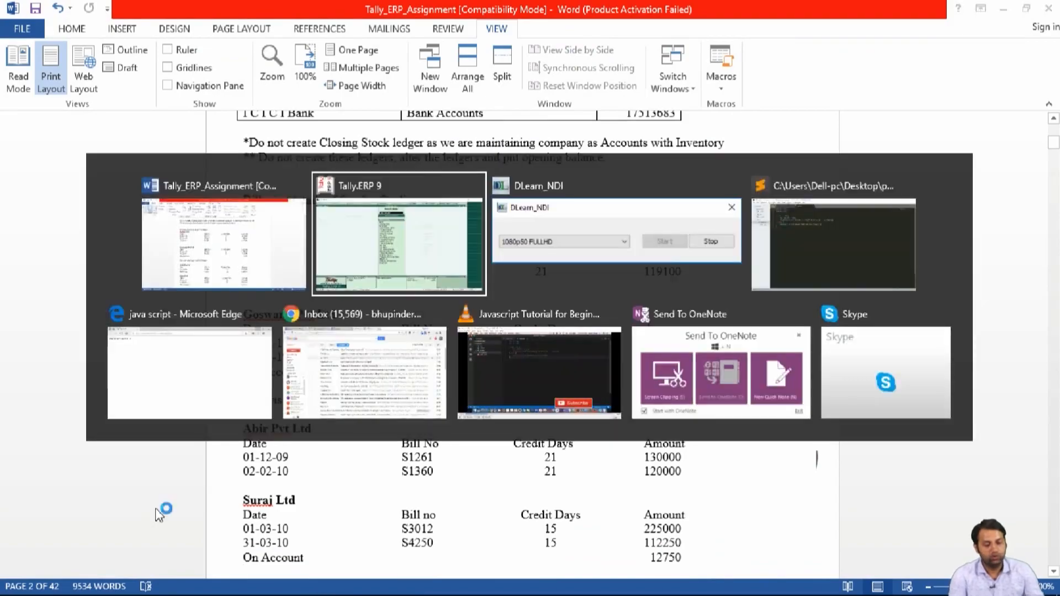
{"action": "type", "text": "Sur"}
{"action": "key", "text": "Return"}
Keep Suraj Ltd's ledger details and opening balance as they are and open its bill-wise breakup
{"action": "key", "text": "Return"}
{"action": "key", "text": "Return"}
{"action": "key", "text": "Return"}
{"action": "key", "text": "Return"}
{"action": "key", "text": "Return"}
{"action": "key", "text": "Return"}
{"action": "key", "text": "Return"}
{"action": "key", "text": "Return"}
{"action": "key", "text": "Return"}
{"action": "key", "text": "Return"}
{"action": "key", "text": "Return"}
{"action": "key", "text": "Return"}
{"action": "key", "text": "Return"}
{"action": "key", "text": "Return"}
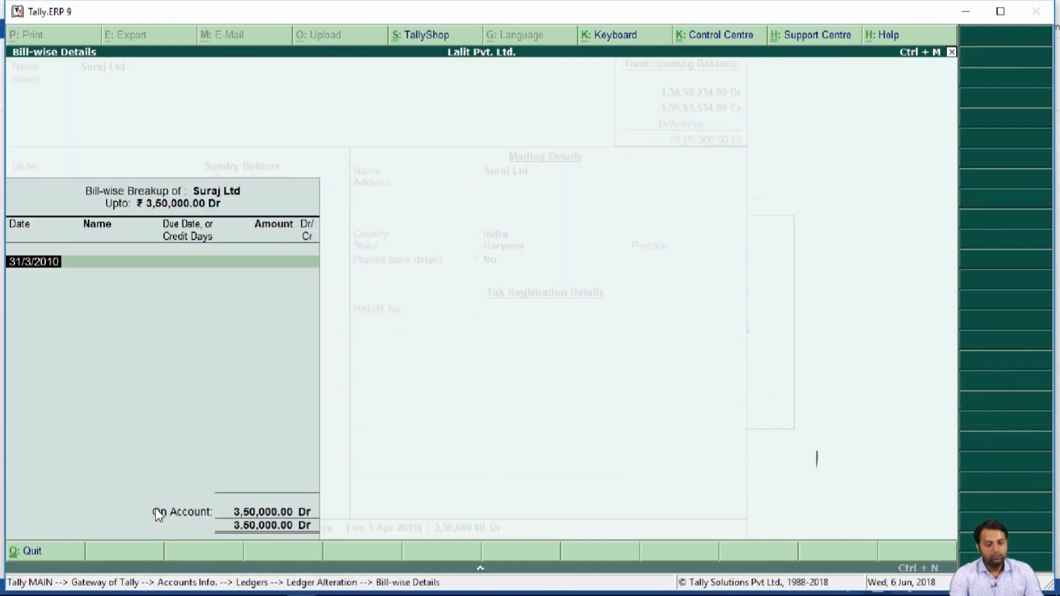
Enter Suraj Ltd's first bill from the Word assignment with date 1-3-10 and bill name S3012
{"action": "key", "text": "alt+Tab"}
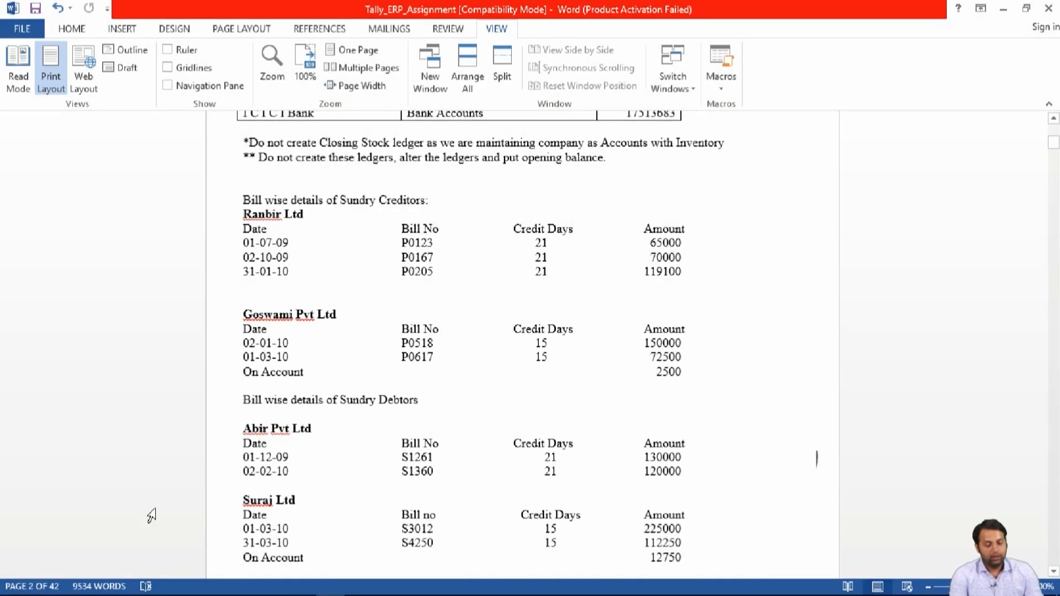
{"action": "key", "text": "alt+Tab"}
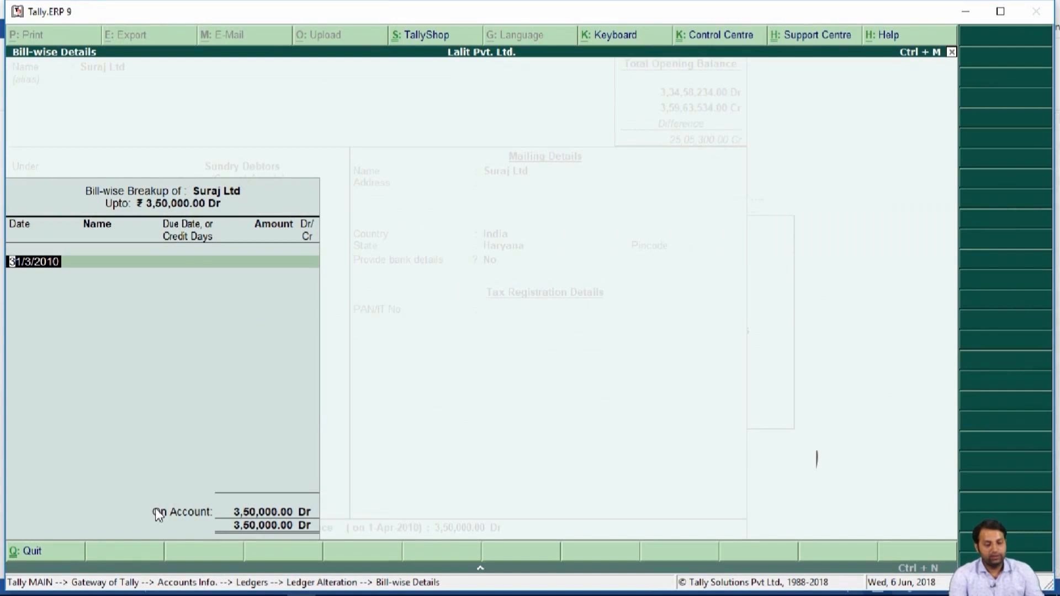
{"action": "type", "text": "1-3-10"}
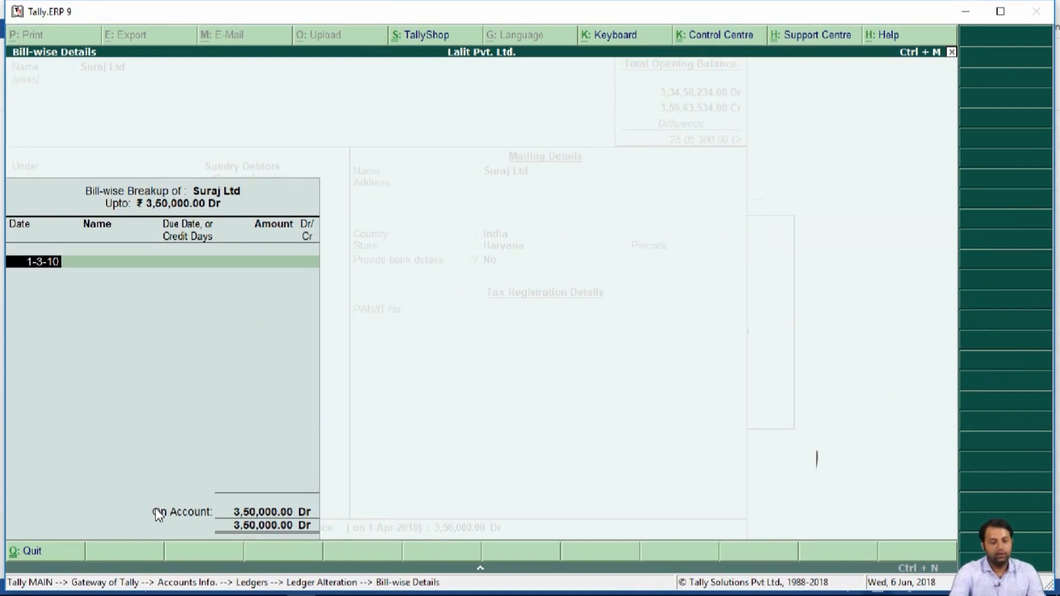
{"action": "key", "text": "Return"}
{"action": "key", "text": "alt+Tab"}
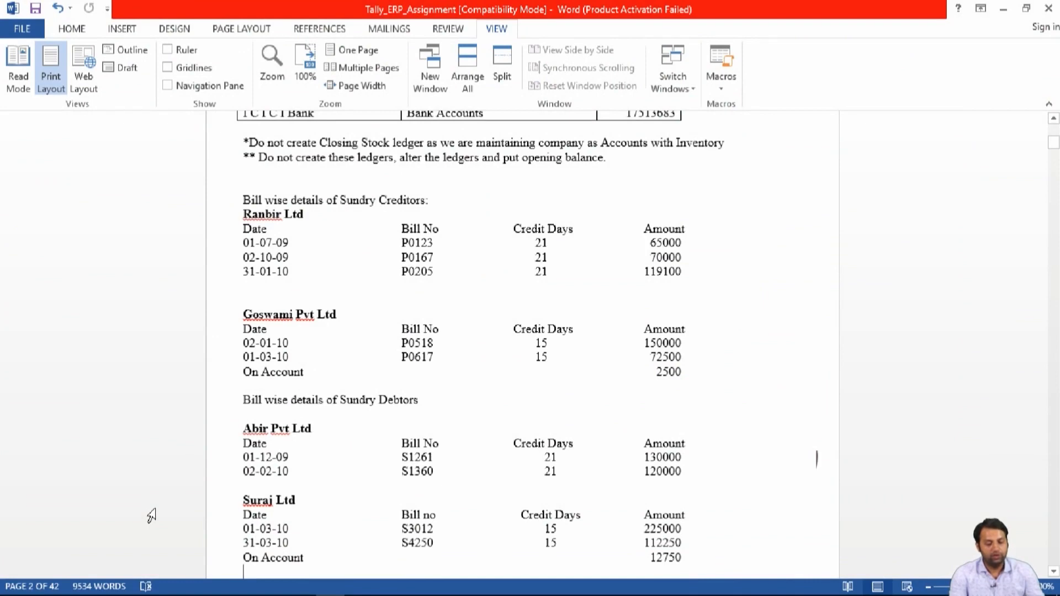
{"action": "key", "text": "alt+Tab"}
{"action": "type", "text": "S3012"}
{"action": "key", "text": "Return"}
Give bill S3012 15 credit days and an amount of 2,25,000 Dr, as listed in the Word assignment
{"action": "key", "text": "alt+Tab"}
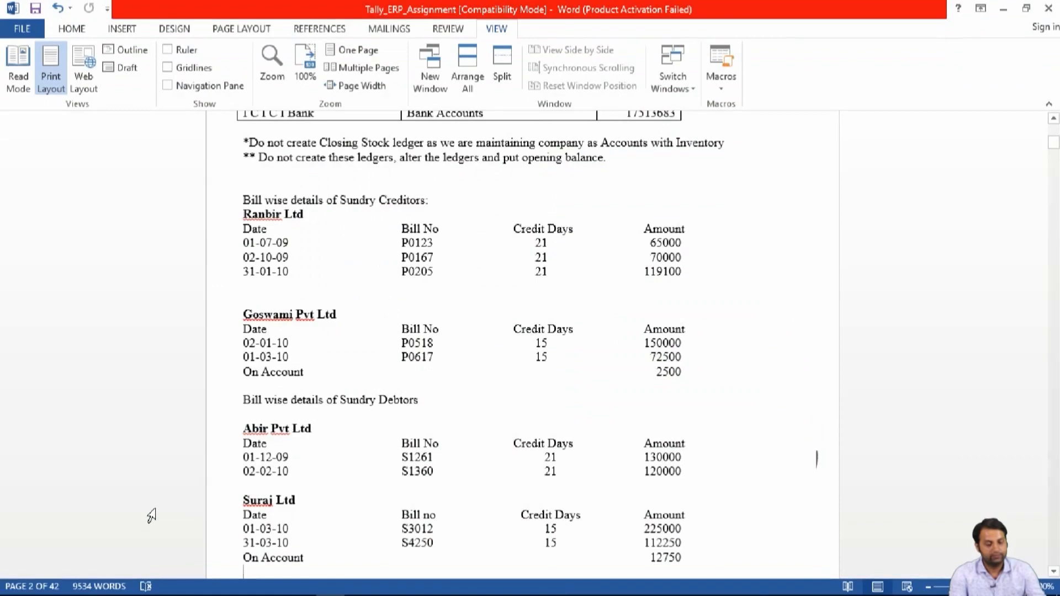
{"action": "key", "text": "alt+Tab"}
{"action": "type", "text": "15"}
{"action": "key", "text": "Return"}
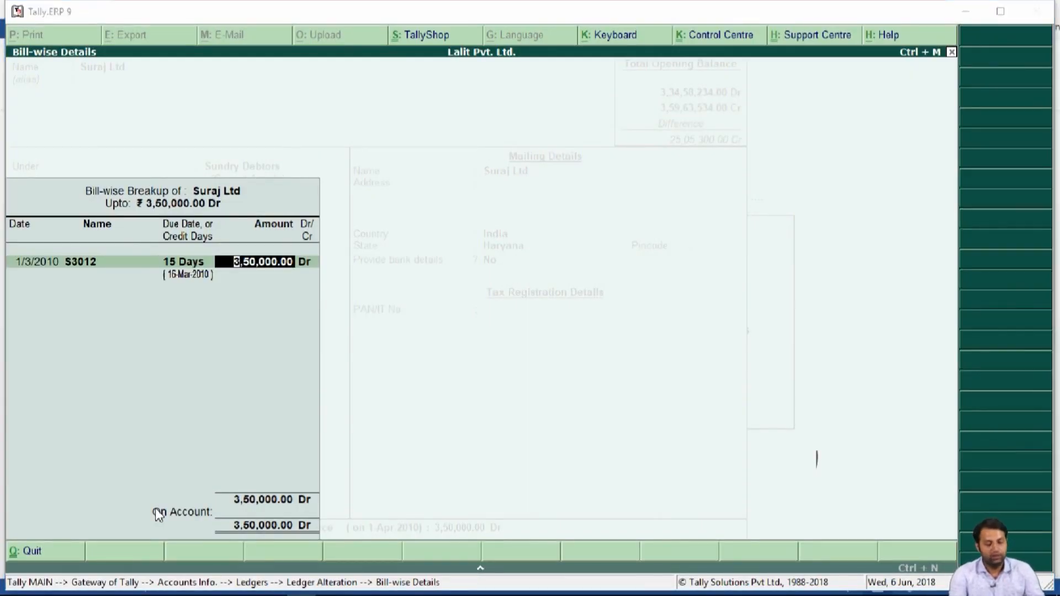
{"action": "key", "text": "alt+Tab"}
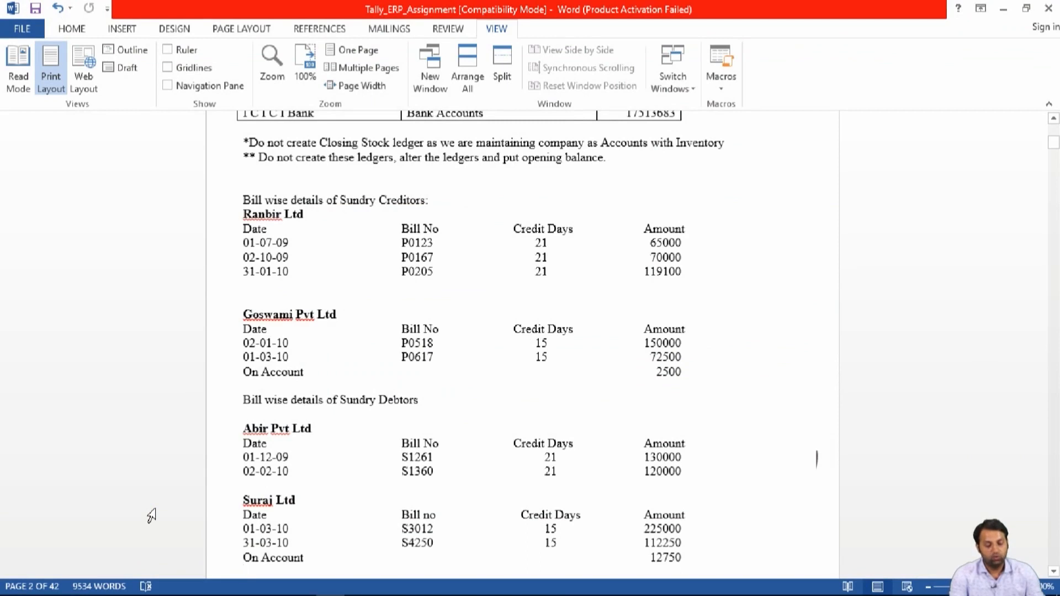
{"action": "key", "text": "alt+Tab"}
{"action": "type", "text": "2,25,000"}
{"action": "key", "text": "Return"}
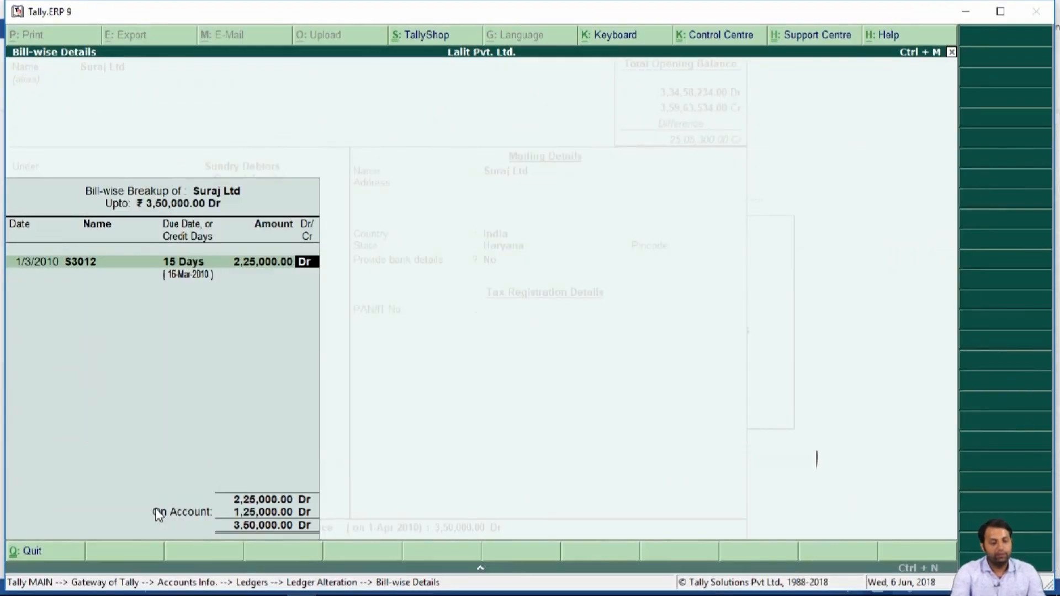
{"action": "key", "text": "Return"}
Enter Suraj Ltd's second bill from the Word assignment with date 31-3-10 and bill name S4250
{"action": "key", "text": "alt+Tab"}
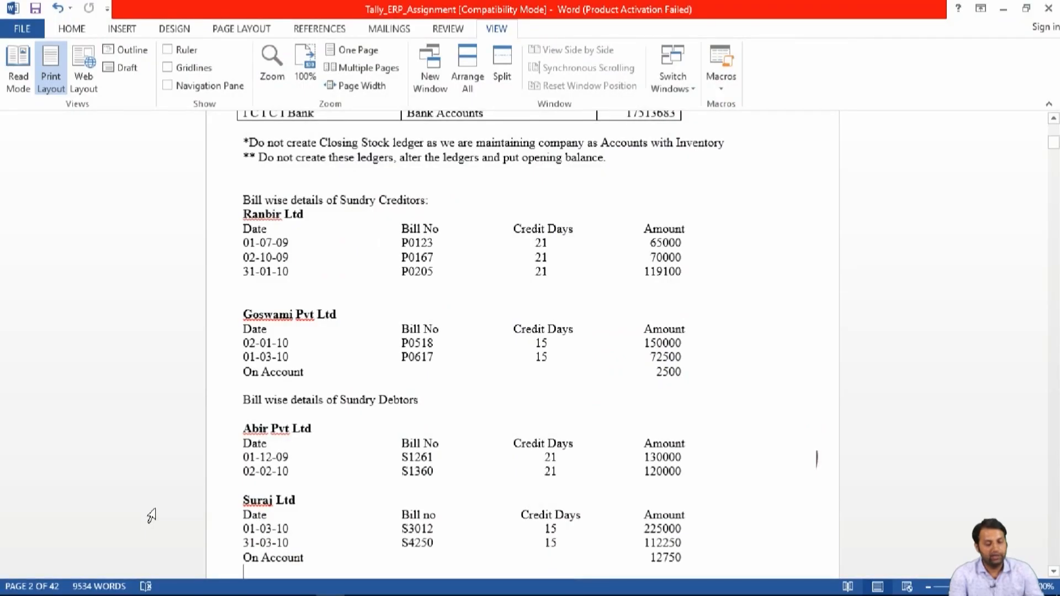
{"action": "key", "text": "alt+Tab"}
{"action": "type", "text": "31-3-10"}
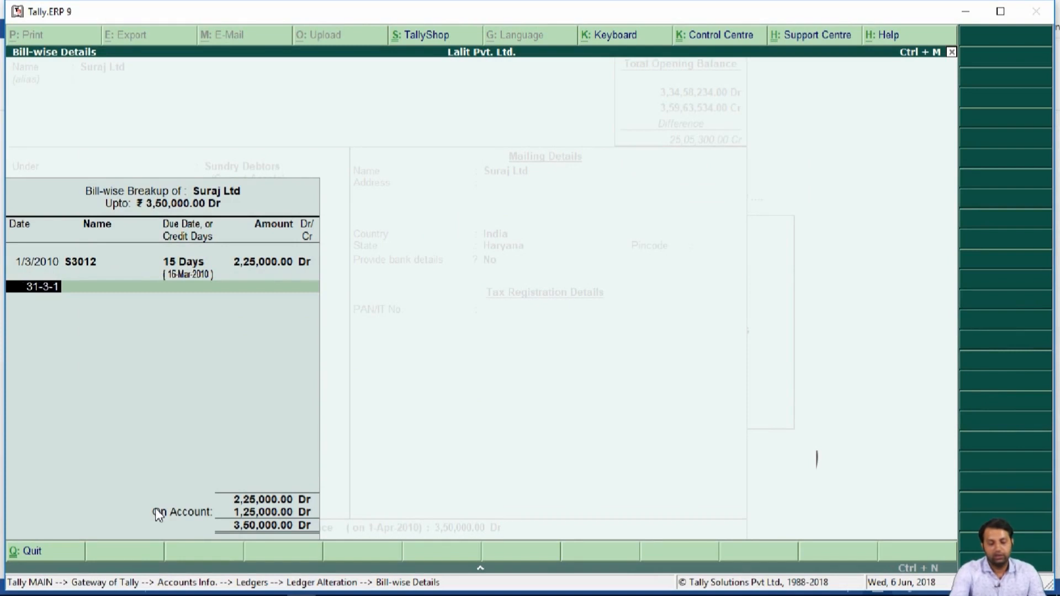
{"action": "key", "text": "Return"}
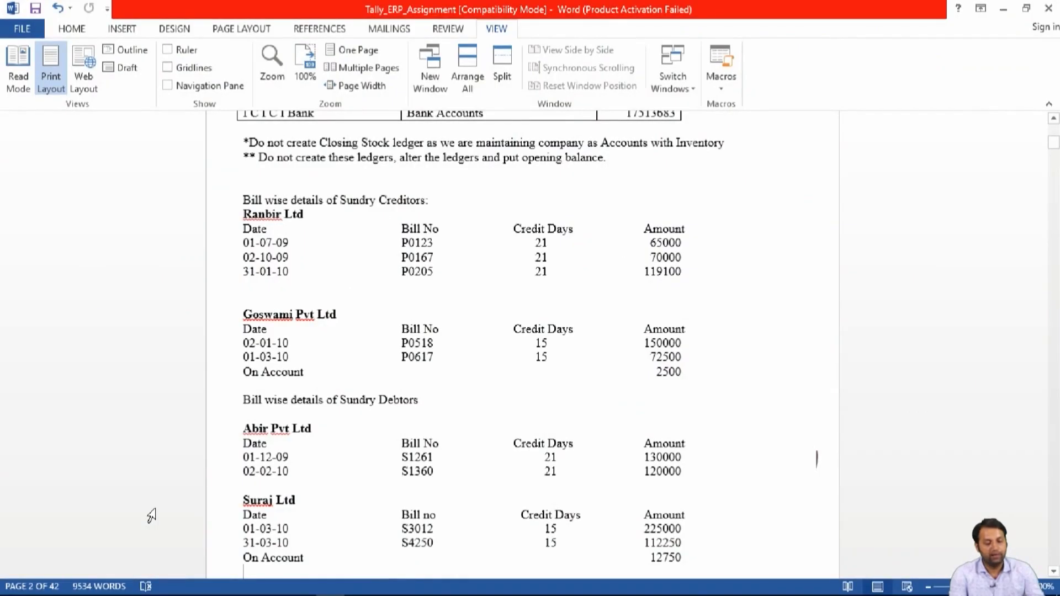
{"action": "key", "text": "alt+Tab"}
{"action": "type", "text": "S4250"}
{"action": "key", "text": "Return"}
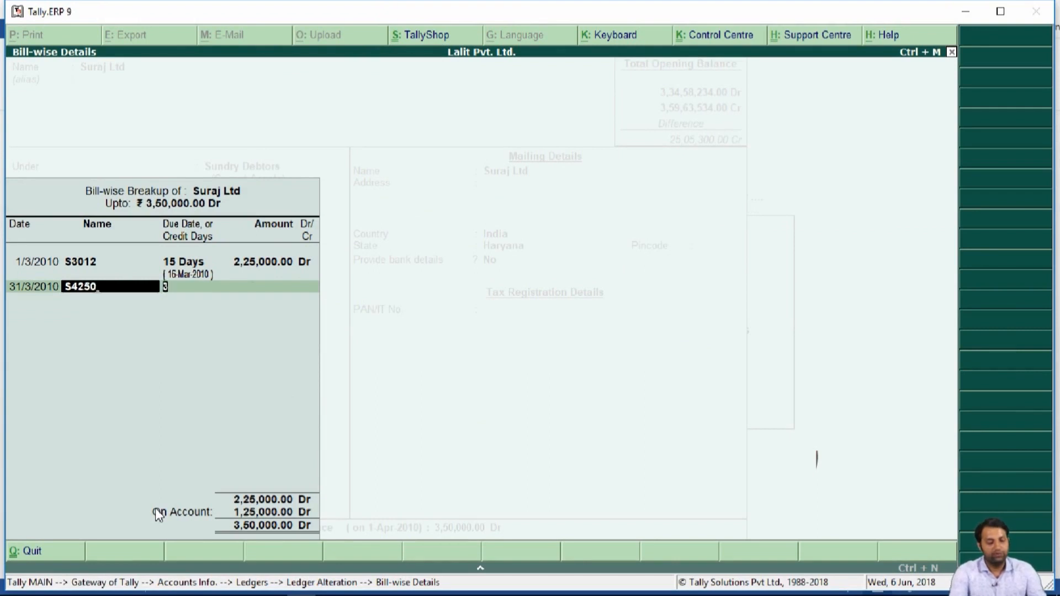
Give bill S4250 15 credit days and an amount of 1,12,250, checking the amount in the Word assignment
{"action": "type", "text": "15"}
{"action": "key", "text": "Return"}
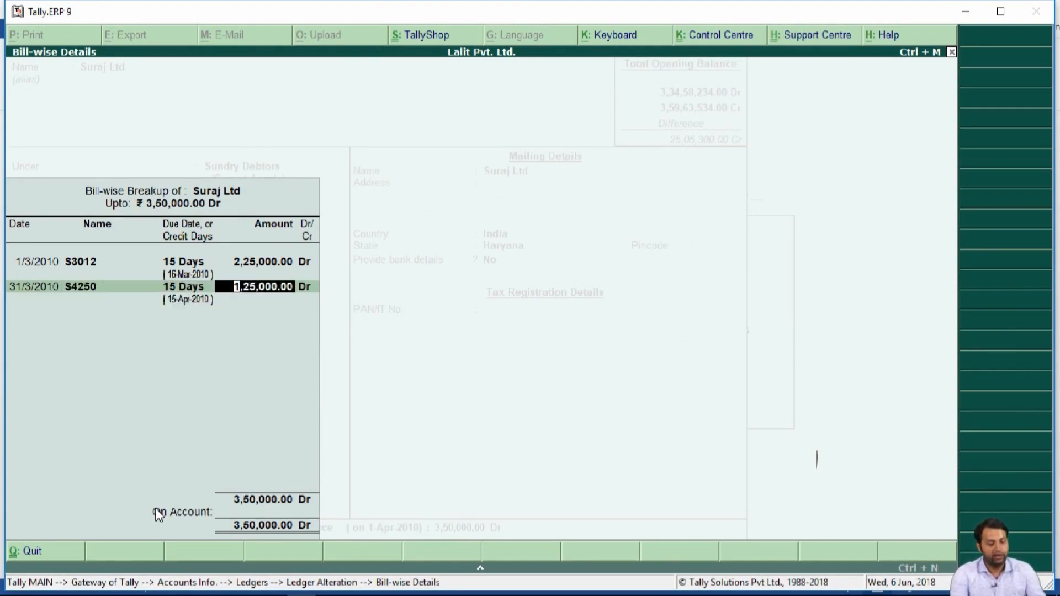
{"action": "key", "text": "alt+Tab"}
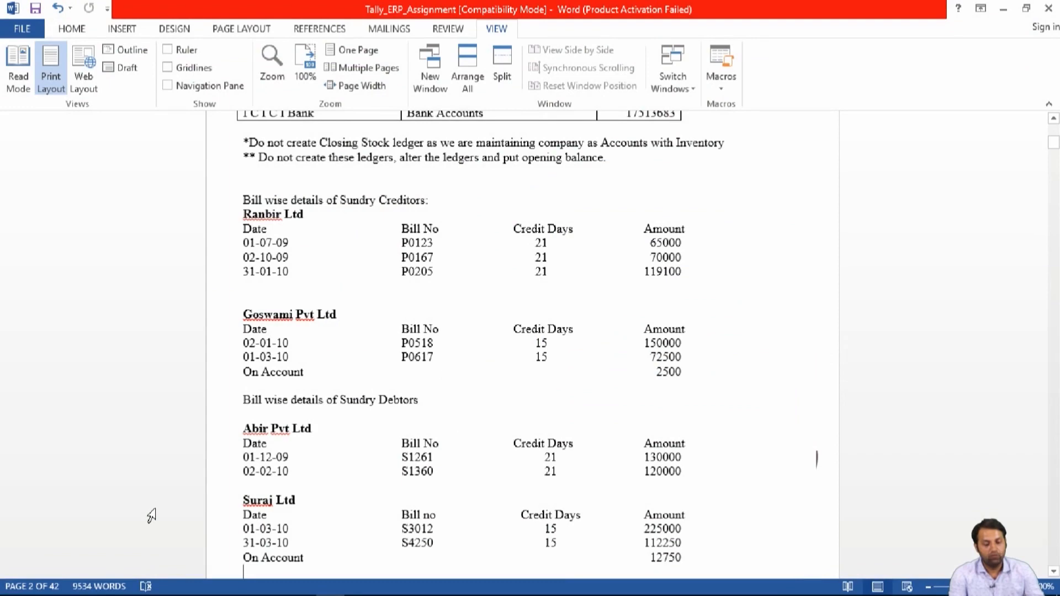
{"action": "key", "text": "alt+Tab"}
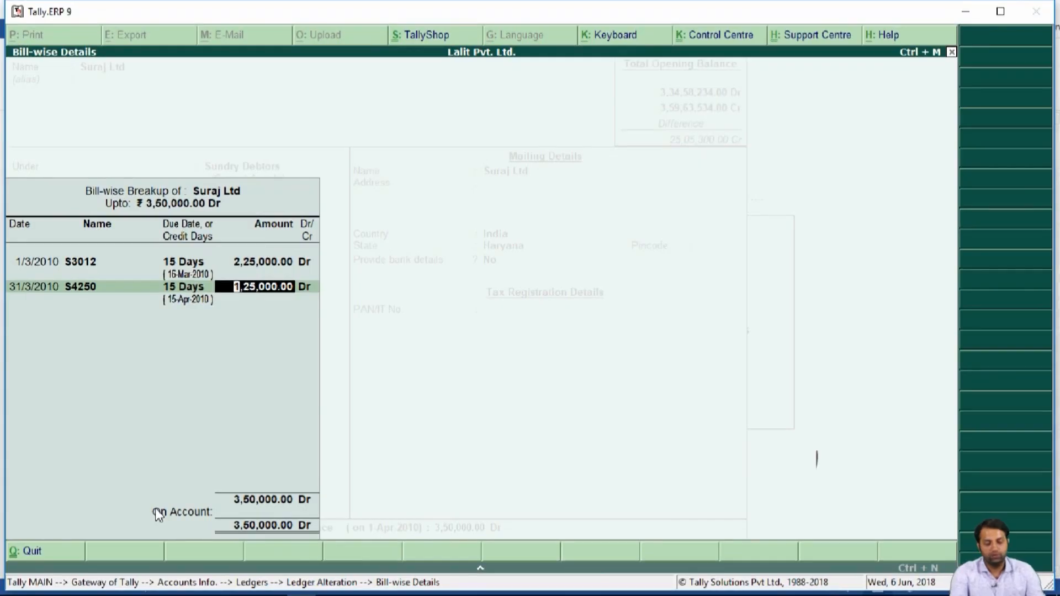
{"action": "type", "text": "112250"}
{"action": "key", "text": "Return"}
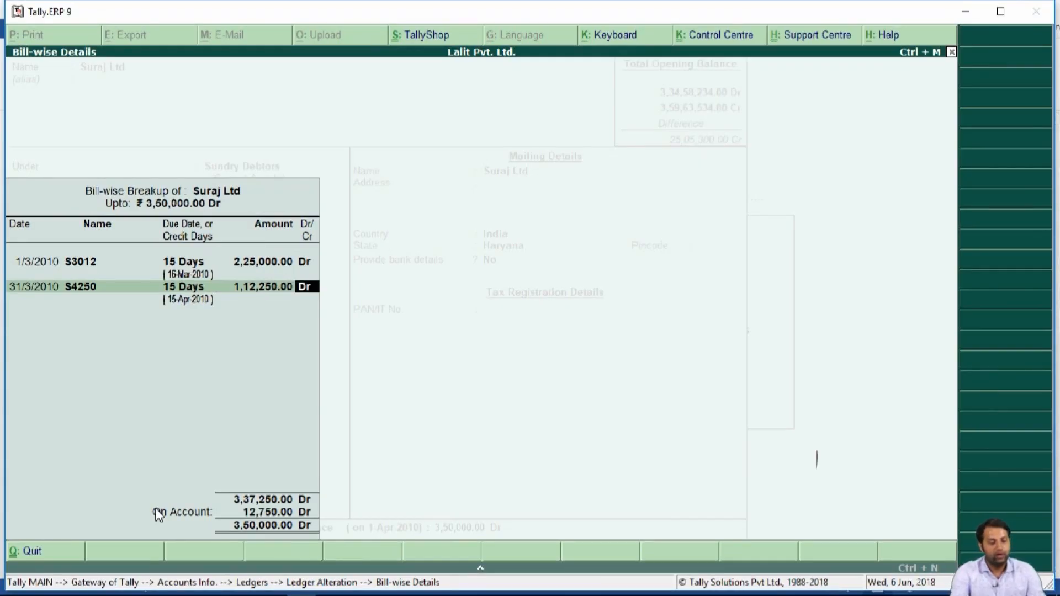
Compare Suraj Ltd's On Account remainder with the Word assignment, keep bill S4250 as Dr and save the ledger
{"action": "key", "text": "alt+Tab"}
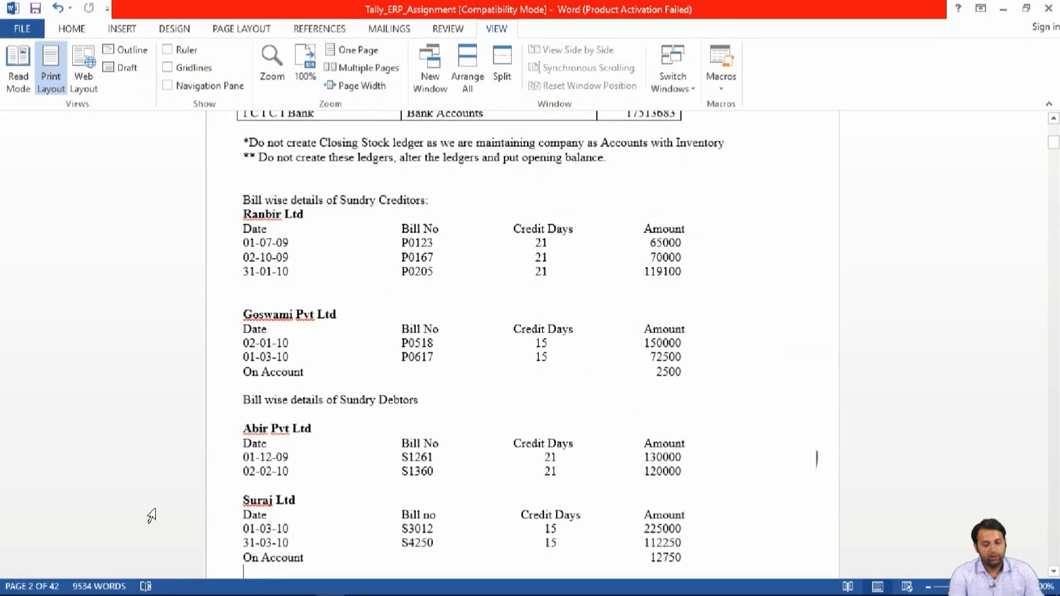
{"action": "key", "text": "alt+Tab"}
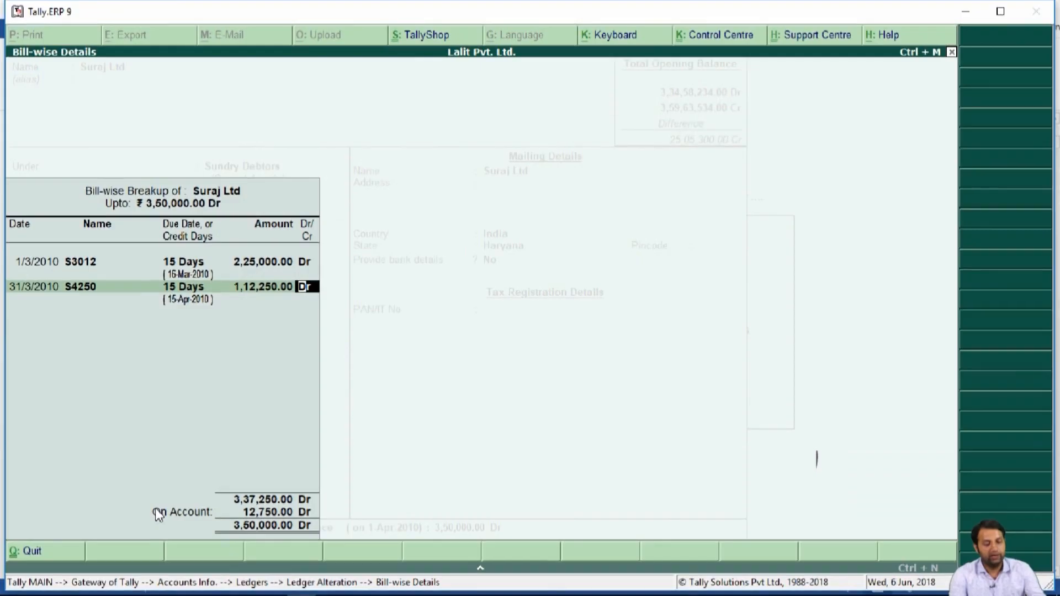
{"action": "key", "text": "Return"}
{"action": "key", "text": "Return"}
{"action": "key", "text": "Return"}
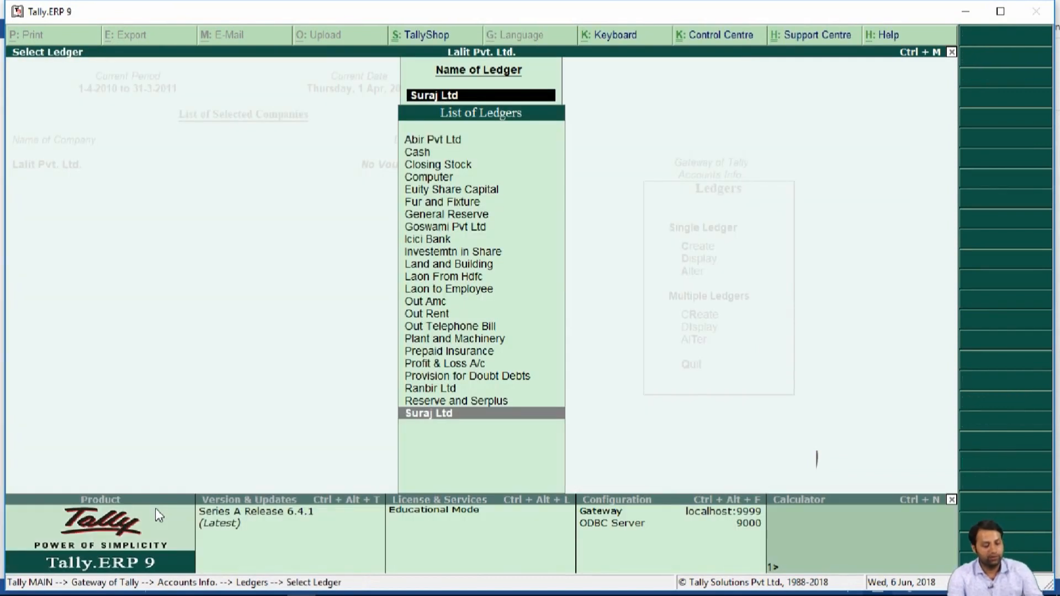
Review the creditors' and debtors' bill-wise details in the Word assignment, down to the start of the Stock Details section
{"action": "key", "text": "alt+Tab"}
{"action": "key", "text": "Down"}
{"action": "key", "text": "Down"}
{"action": "key", "text": "Down"}
{"action": "key", "text": "Up"}
{"action": "key", "text": "Up"}
{"action": "key", "text": "Up"}
{"action": "key", "text": "Up"}
{"action": "key", "text": "Up"}
{"action": "key", "text": "Up"}
{"action": "key", "text": "Up"}
{"action": "key", "text": "Up"}
{"action": "key", "text": "Up"}
{"action": "key", "text": "Up"}
{"action": "key", "text": "Up"}
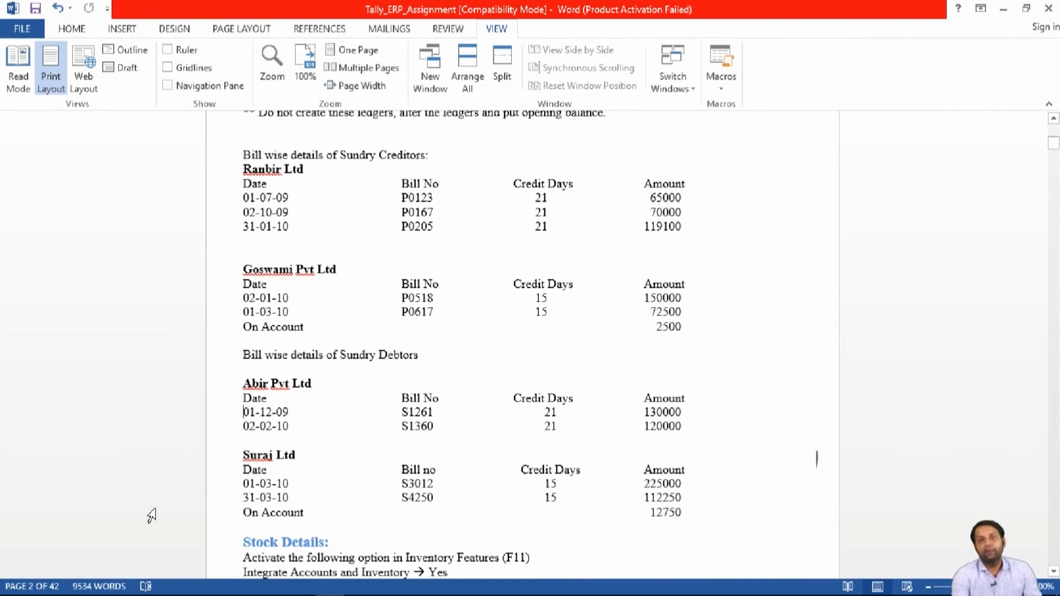